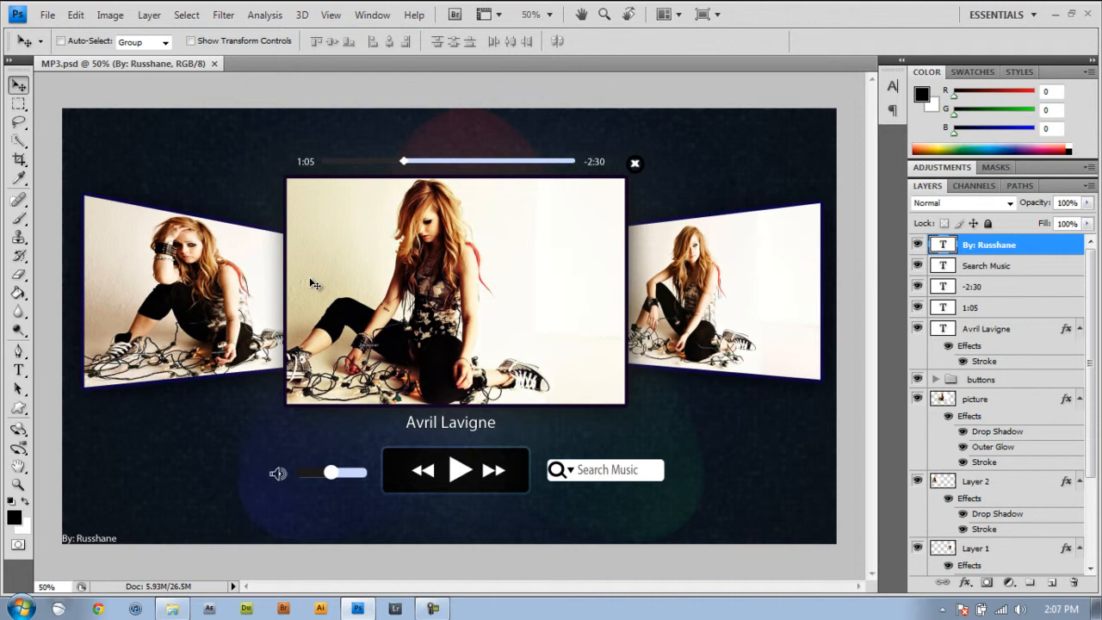
- Switch to Windows Explorer and look through the source photos, PNG and PSD files in the MP3 player folder
mouse_move(179, 613)
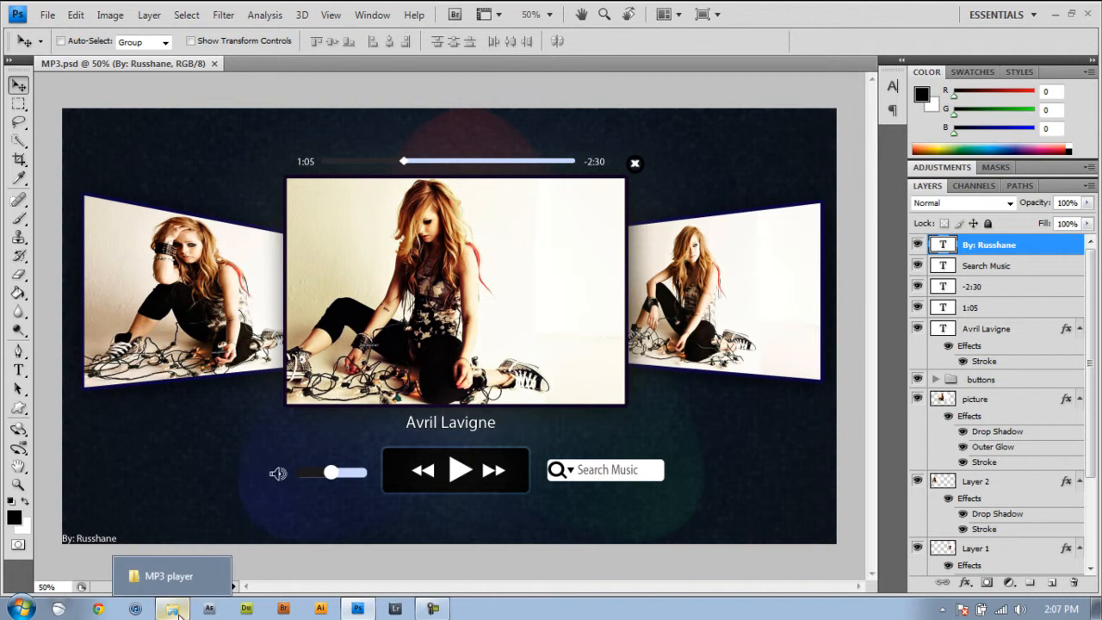
click(172, 576)
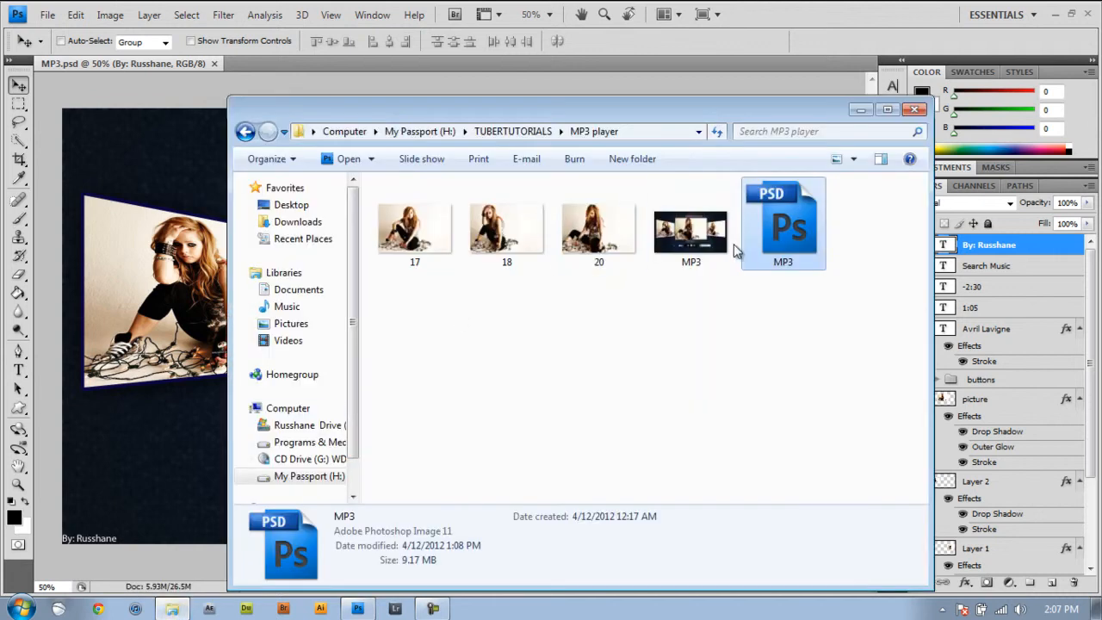
click(613, 250)
click(425, 244)
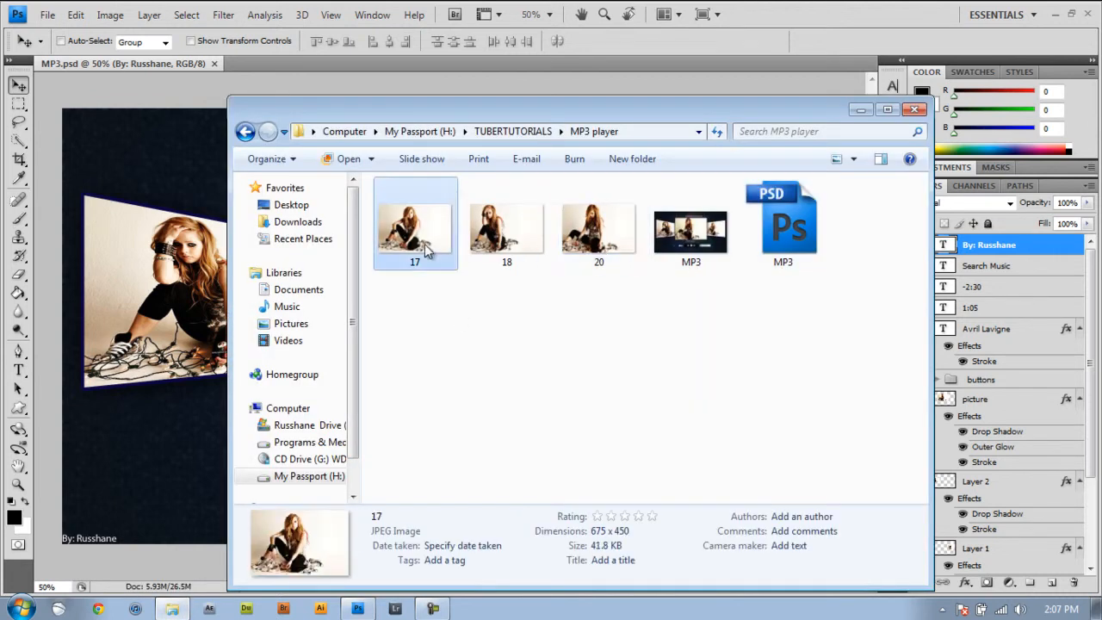
click(689, 233)
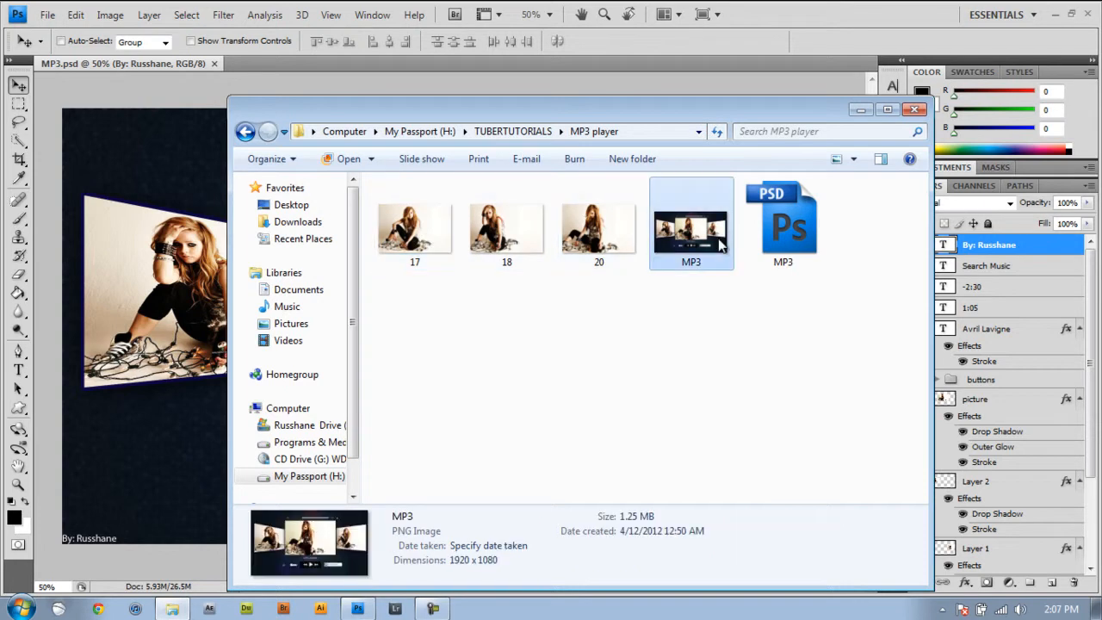
click(778, 247)
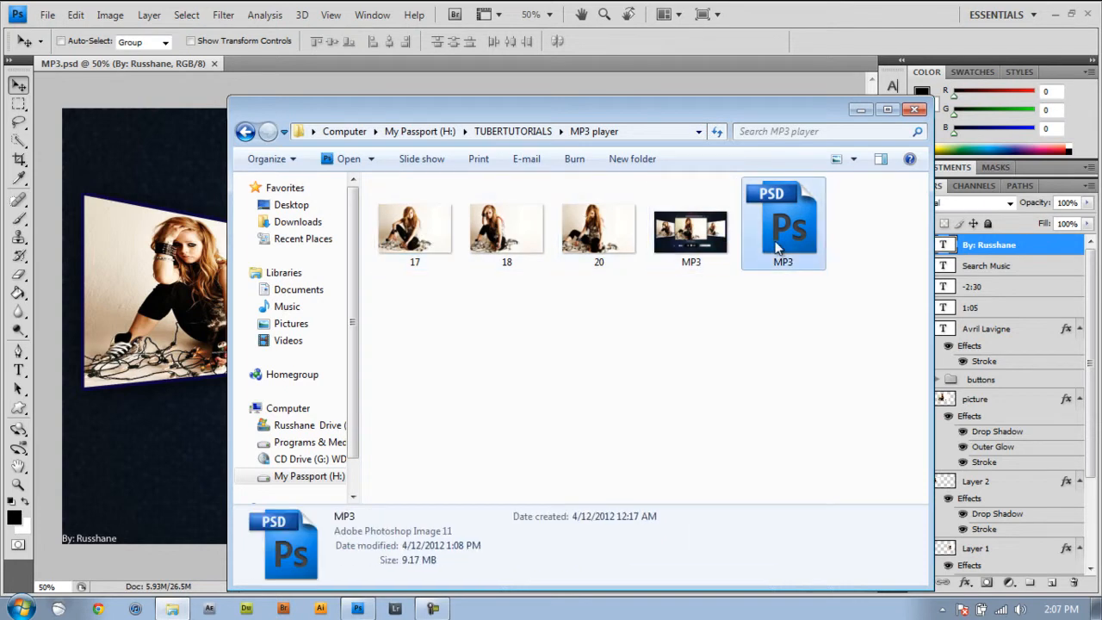
click(868, 7)
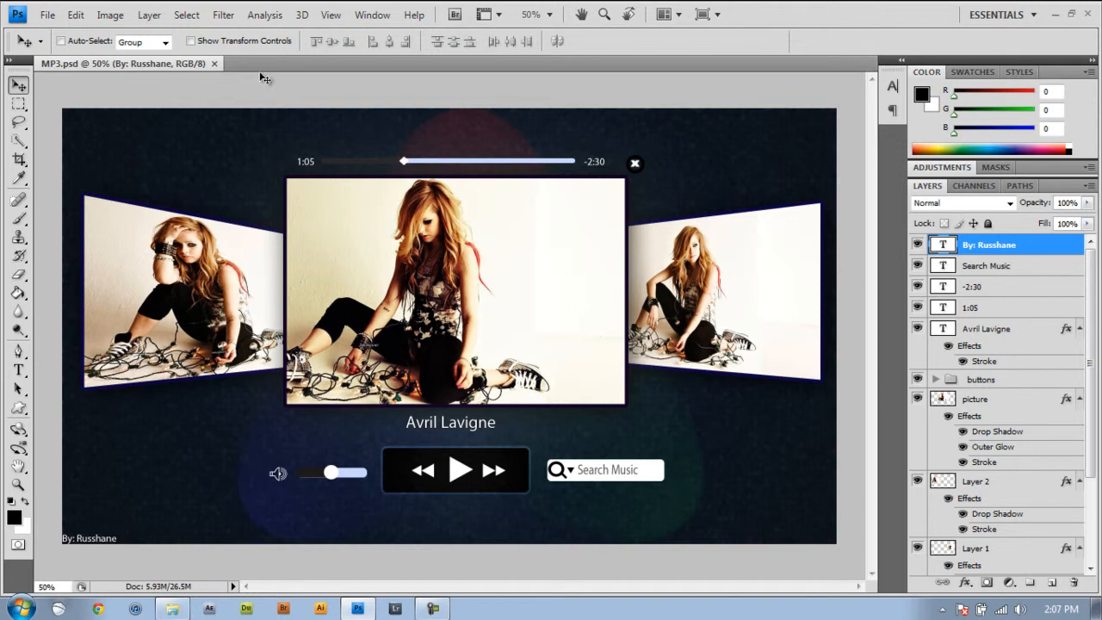
- Close MP3.psd and create a new 1920 x 1080 pixel HD document at 300 pixels/inch, RGB Color, with a white background
click(213, 66)
click(48, 16)
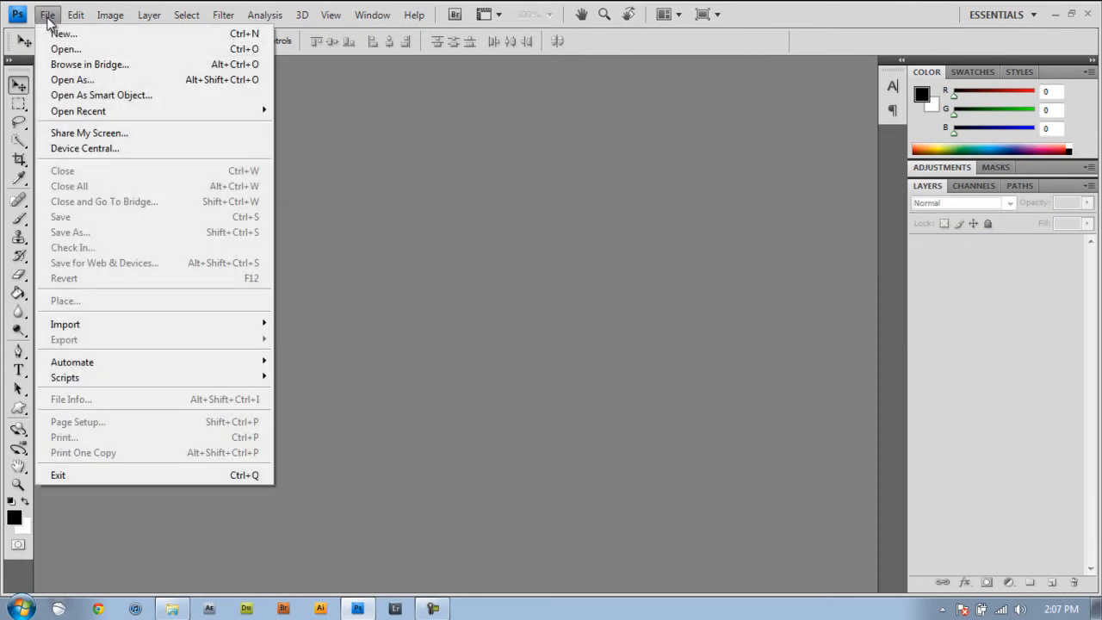
click(57, 35)
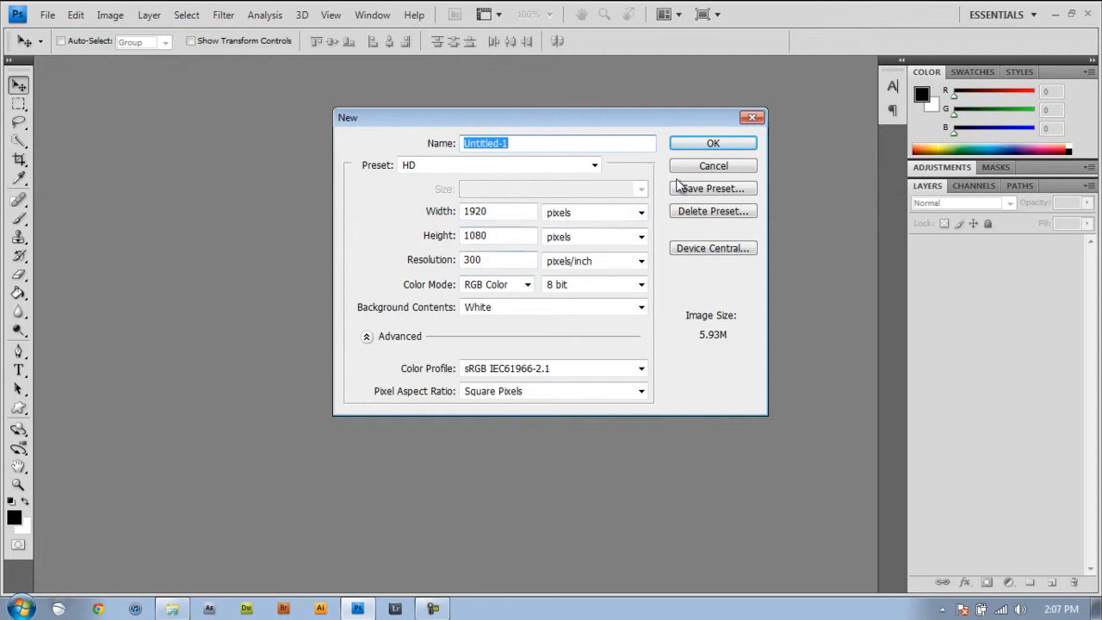
click(701, 145)
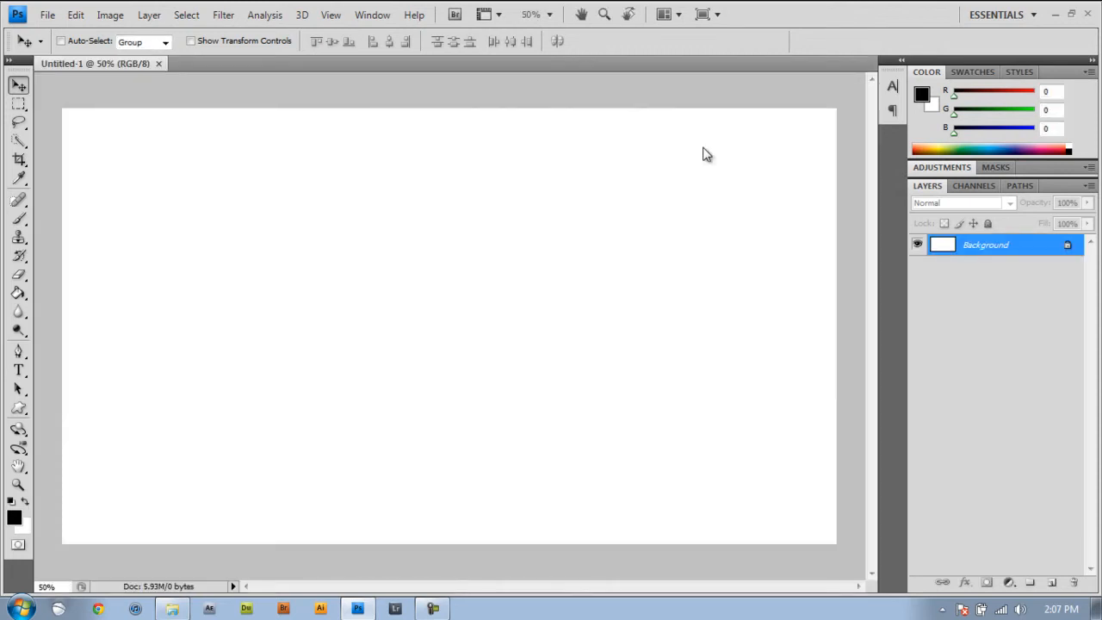
- Convert the locked Background into a regular layer named Layer 0 and fill it with black at 100% opacity
double_click(969, 253)
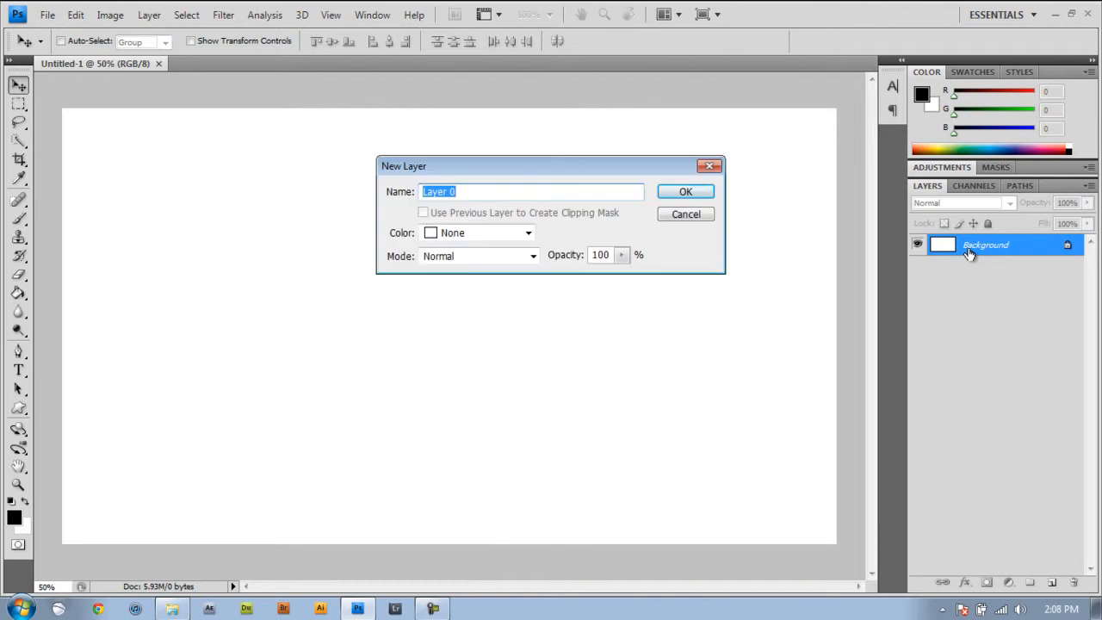
click(682, 197)
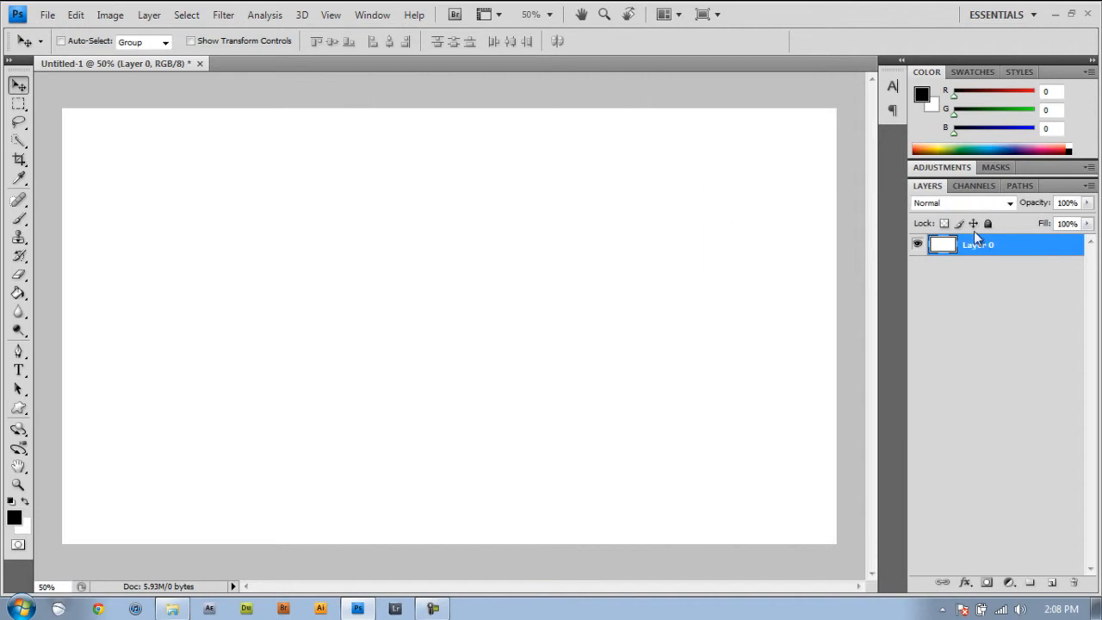
click(75, 14)
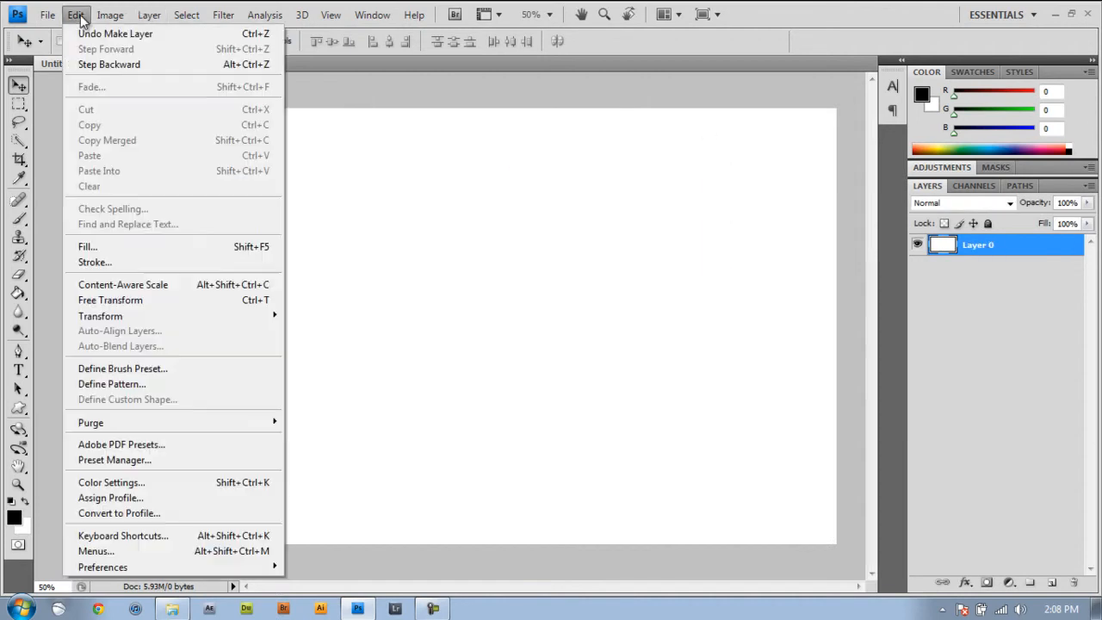
click(118, 247)
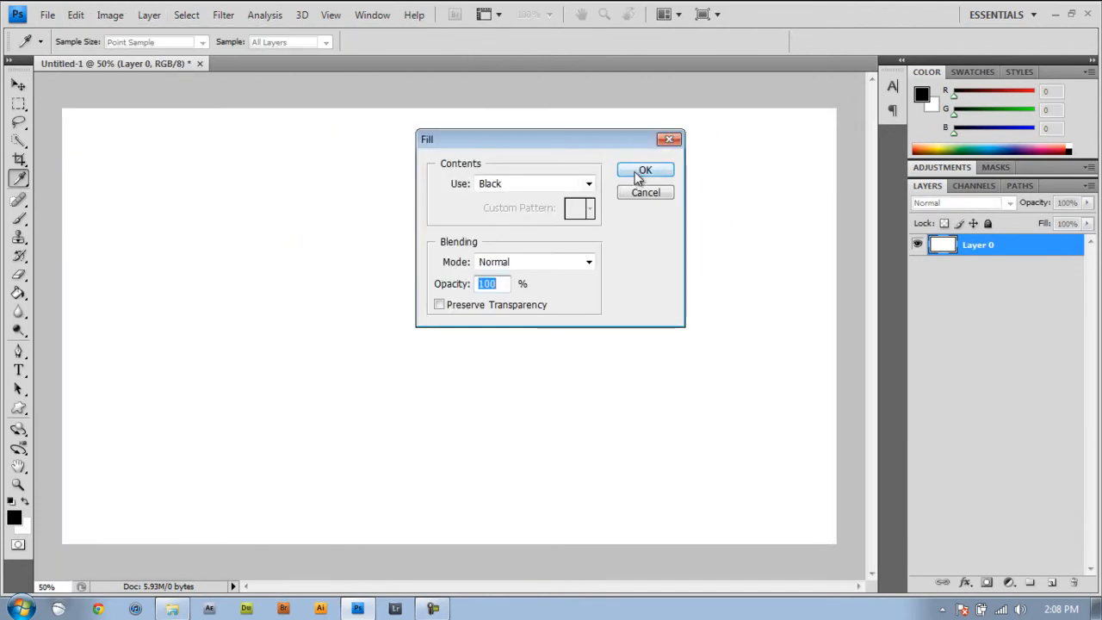
click(635, 177)
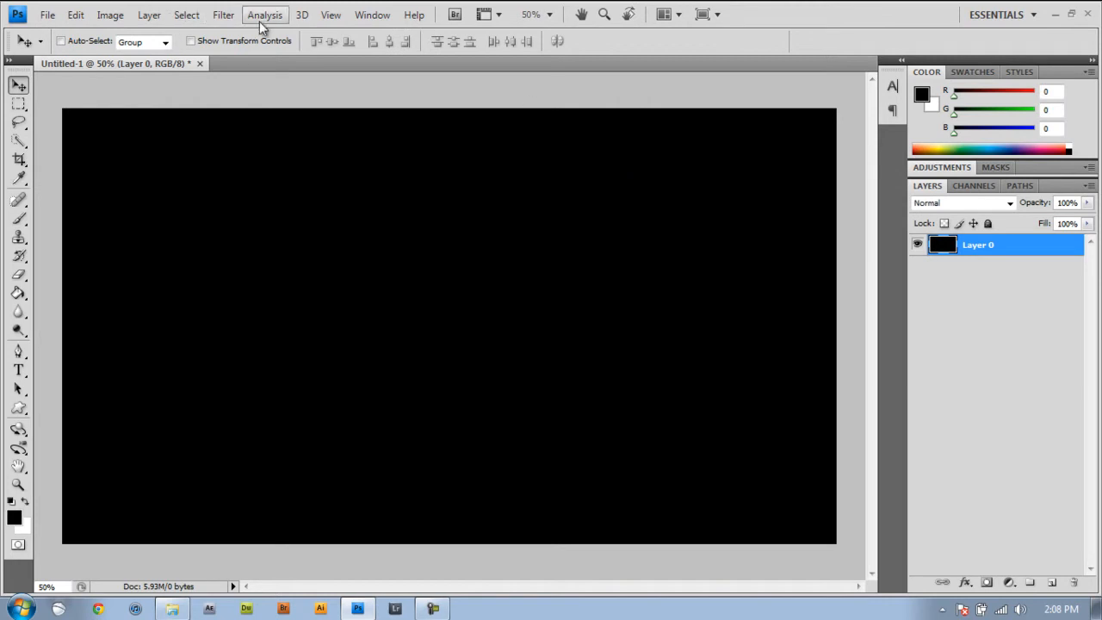
- Apply the Patchwork texture filter to the black layer with Square Size 9 and Relief 0
click(231, 18)
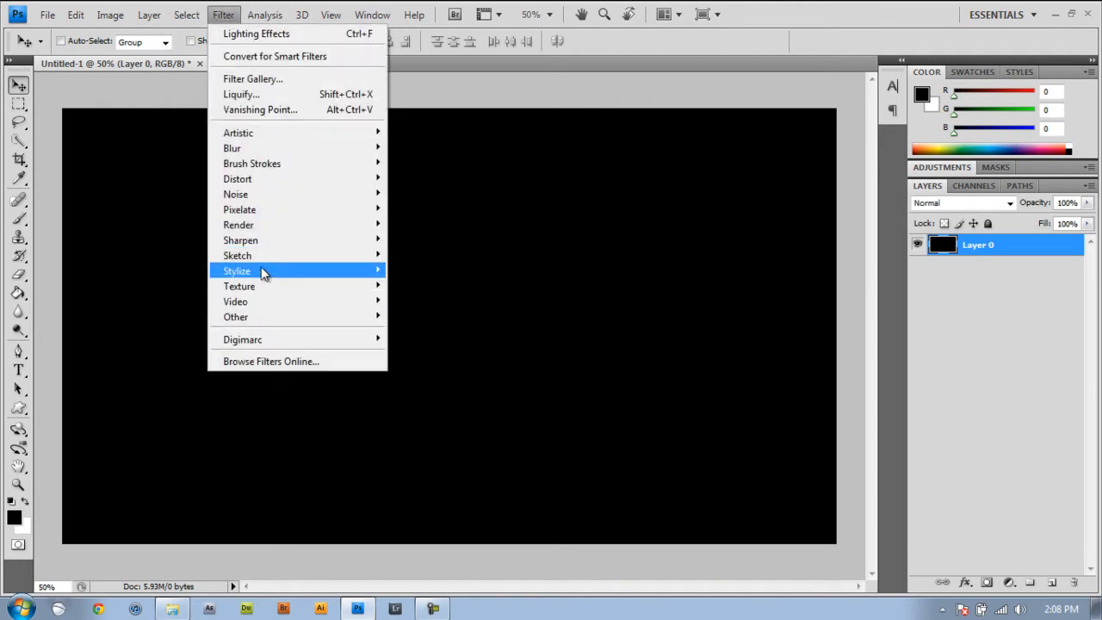
mouse_move(265, 288)
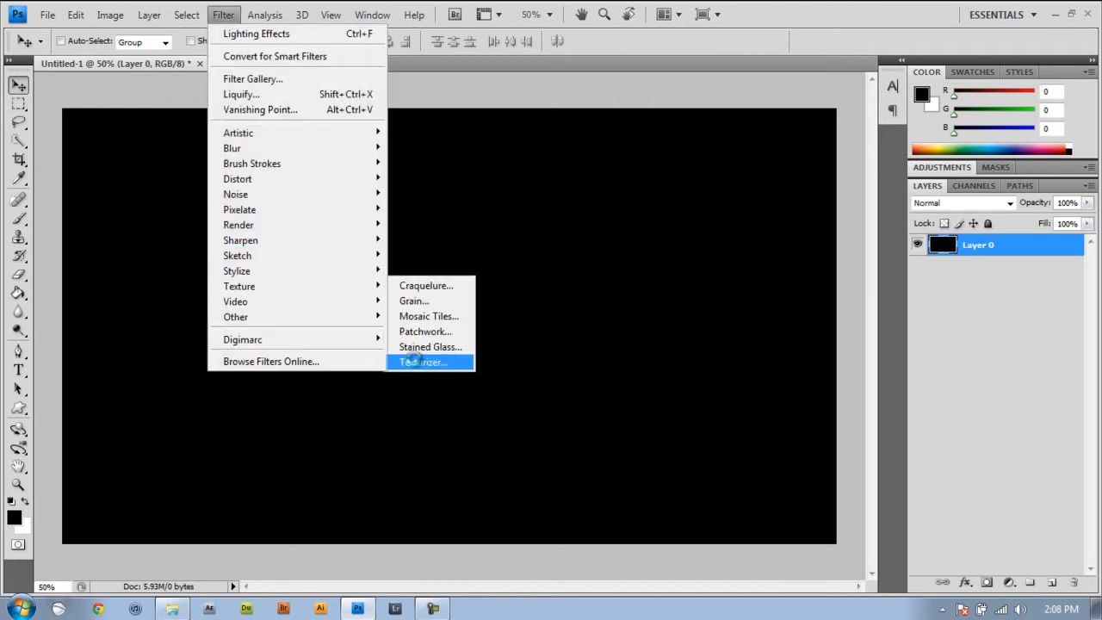
click(414, 362)
click(621, 222)
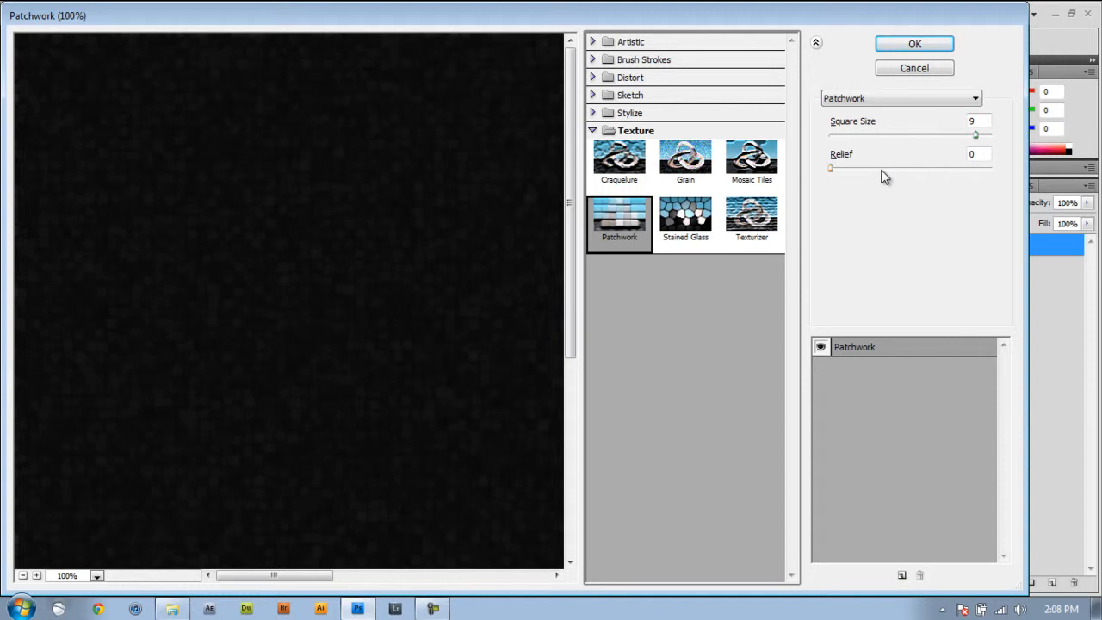
click(927, 48)
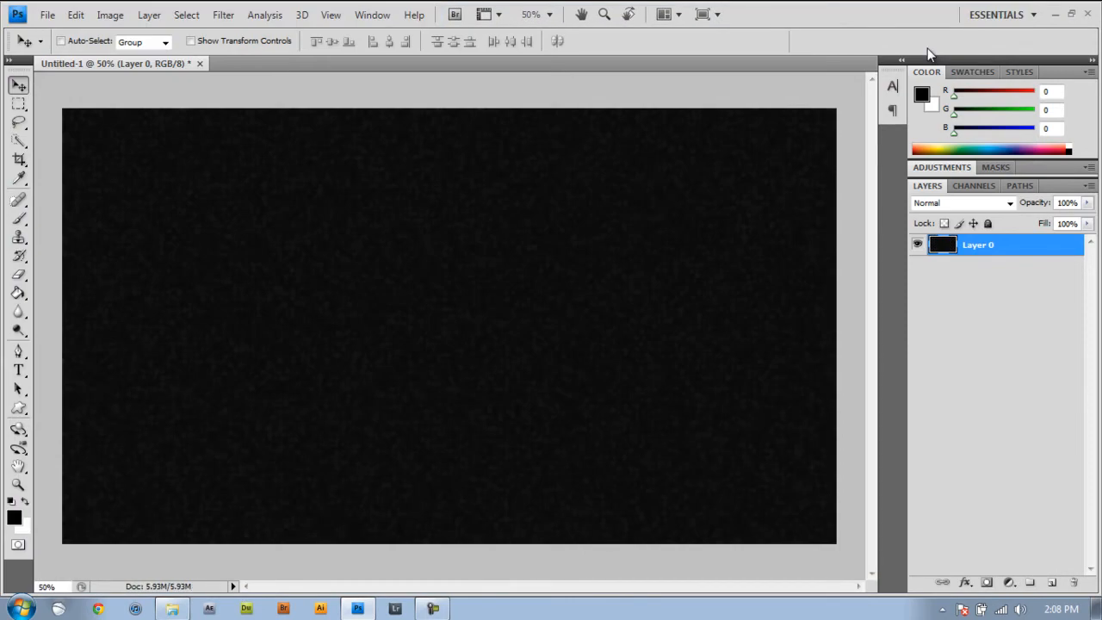
- Add a new layer above the patchwork texture and fill it with black using the Paint Bucket
click(1051, 584)
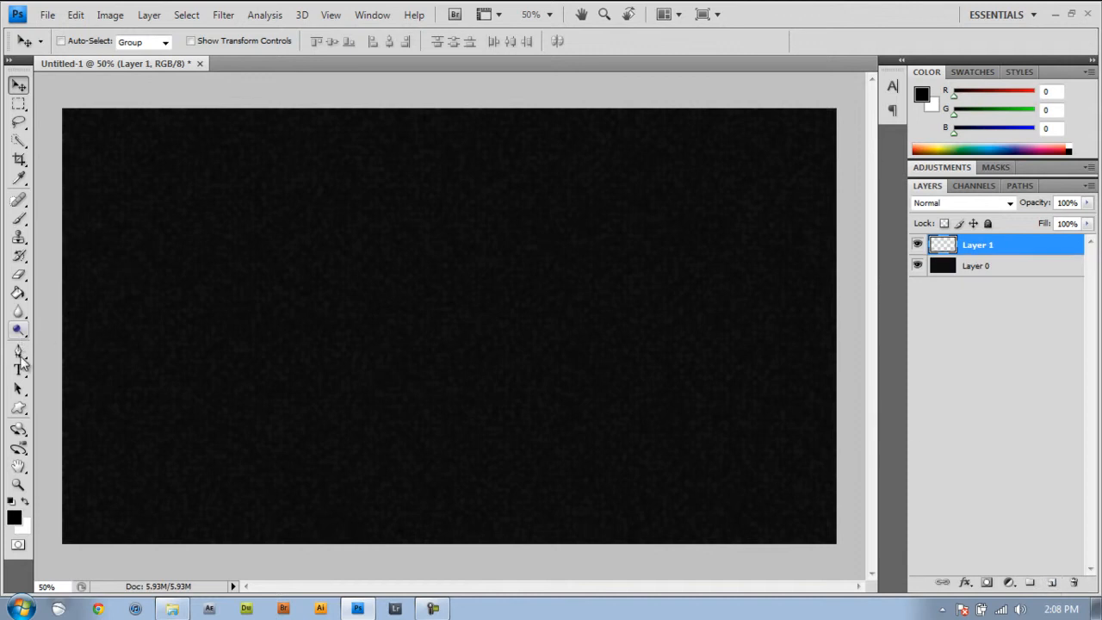
click(18, 293)
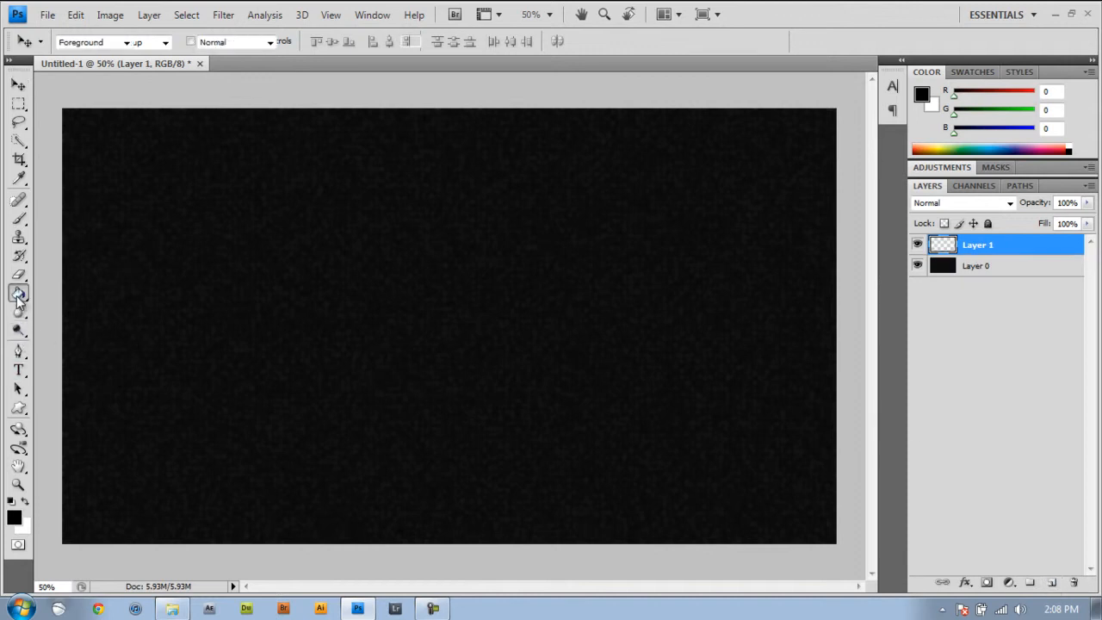
click(482, 297)
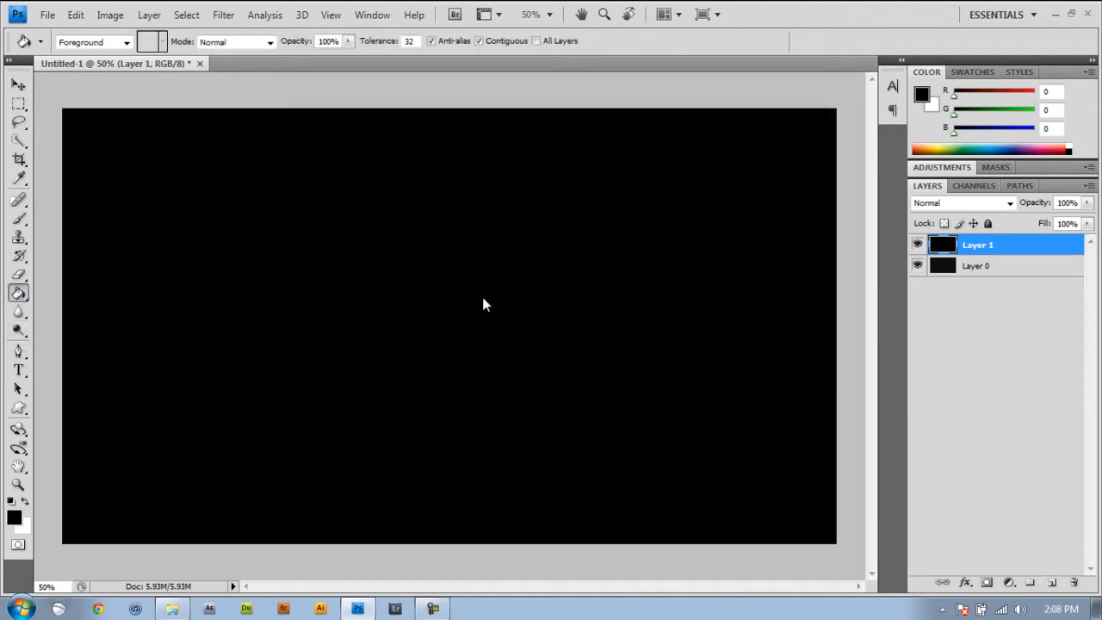
- Apply Lighting Effects to Layer 1 using the Blue Omni style with light color RGB 1, 113, 252
click(223, 15)
mouse_move(268, 229)
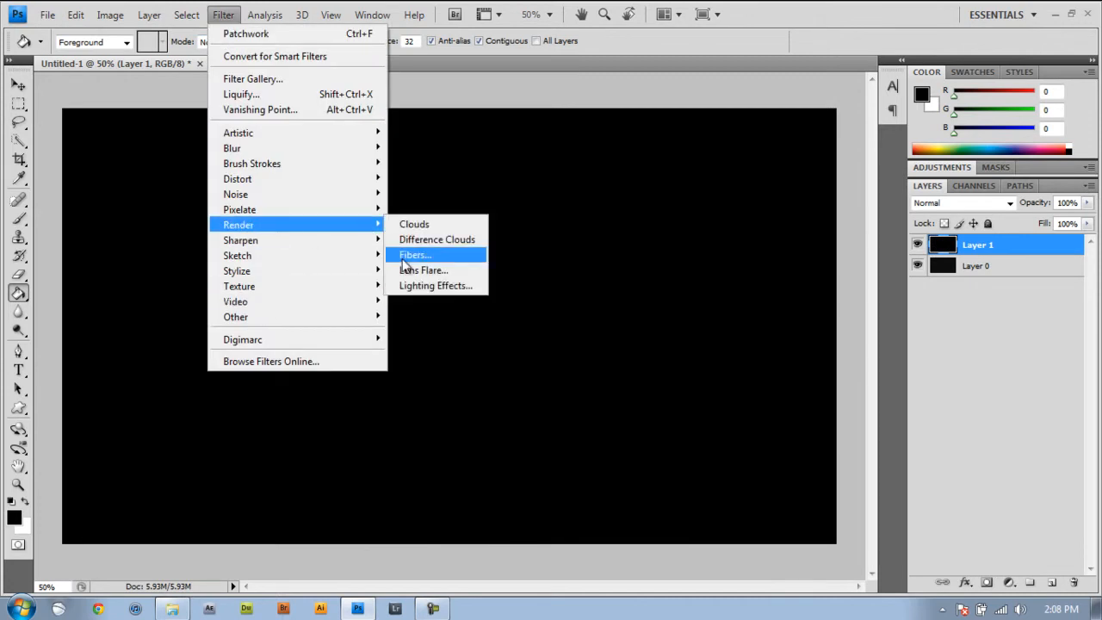
click(423, 286)
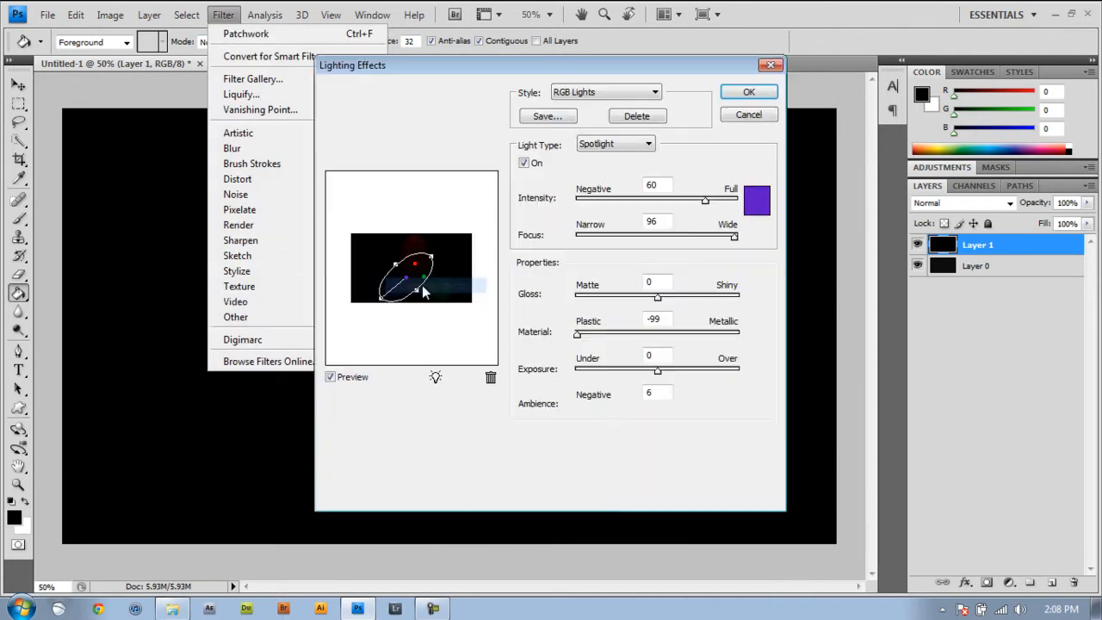
click(607, 93)
click(602, 117)
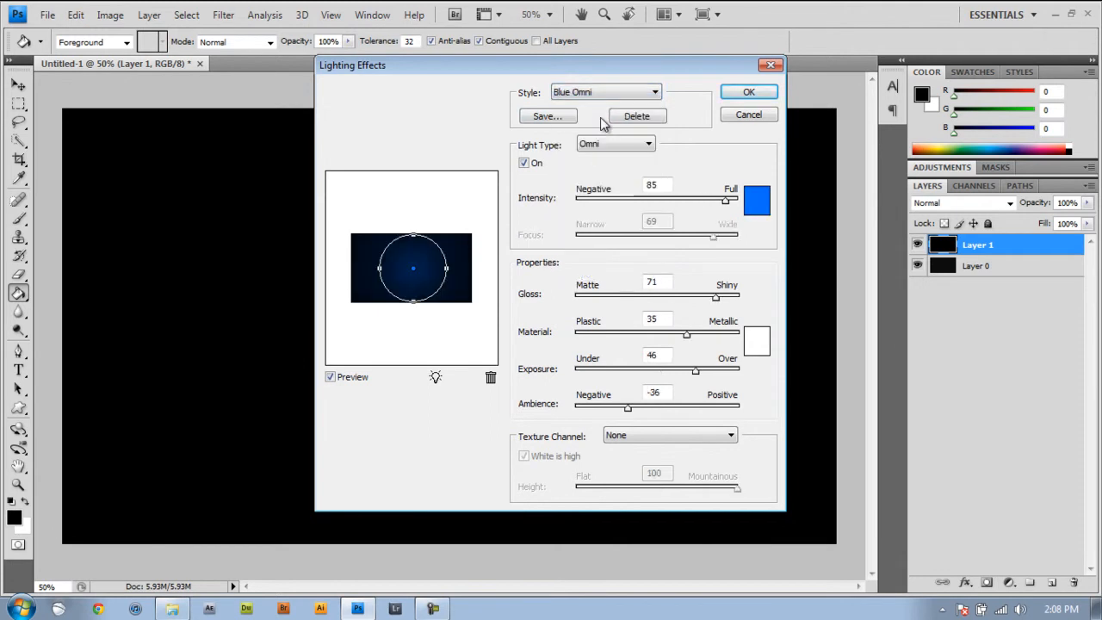
click(759, 210)
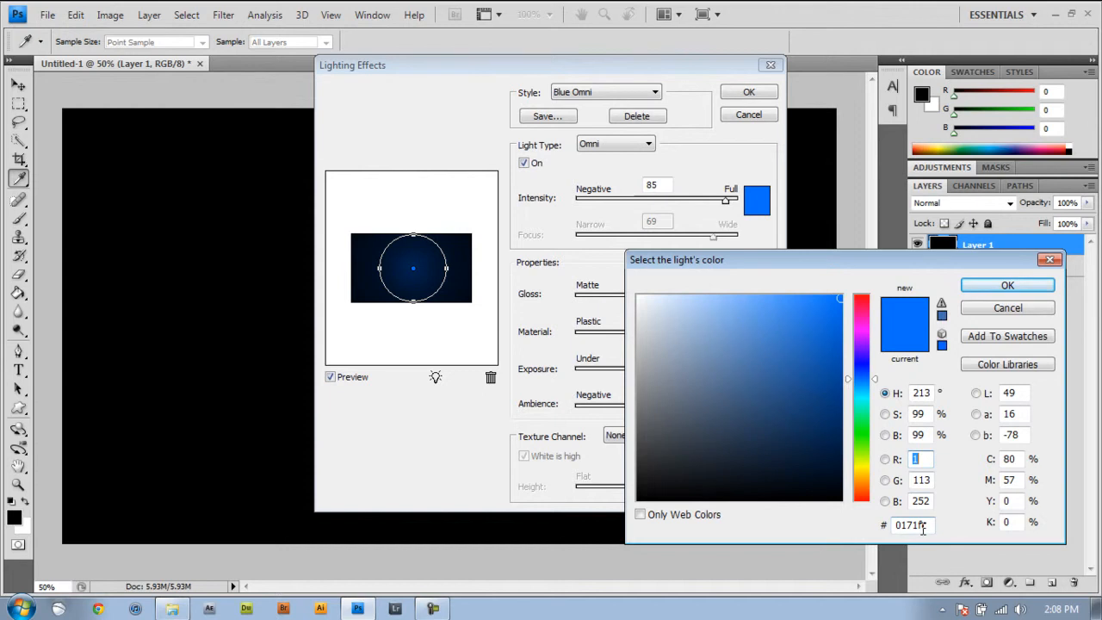
click(992, 288)
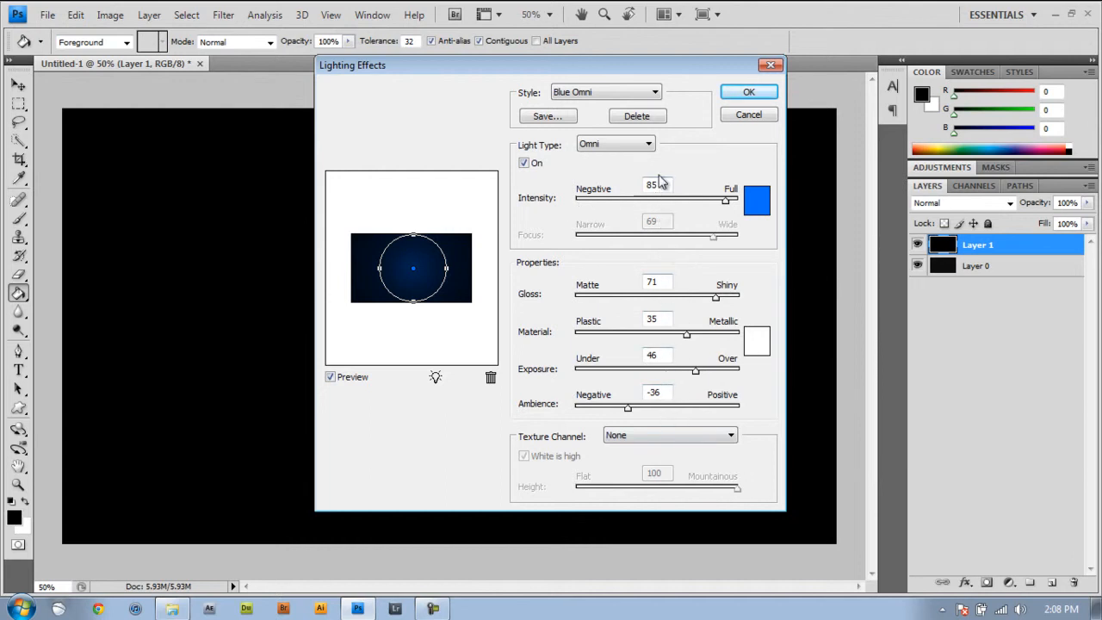
click(748, 92)
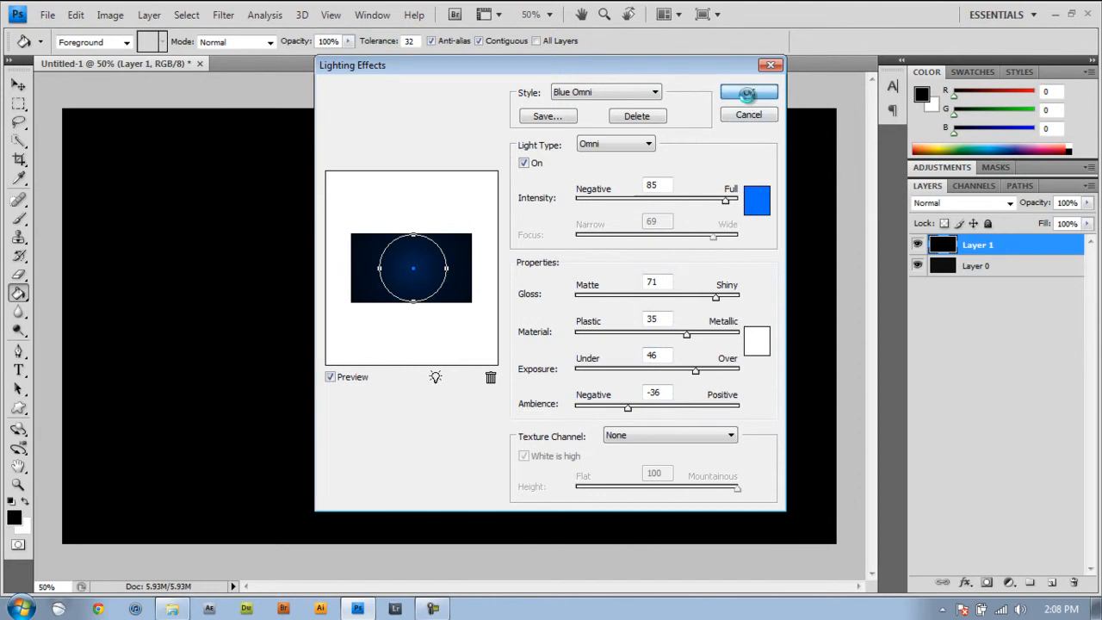
- Set the blue light layer's blending mode to Screen and its opacity to 75%
click(1009, 202)
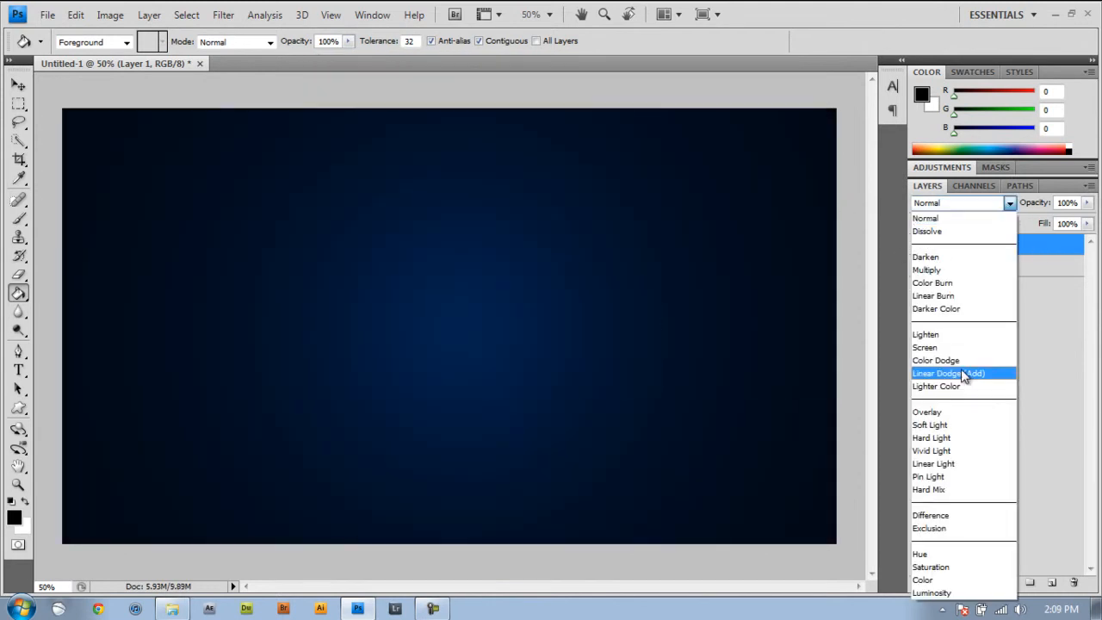
click(930, 347)
drag(1087, 203, 1068, 224)
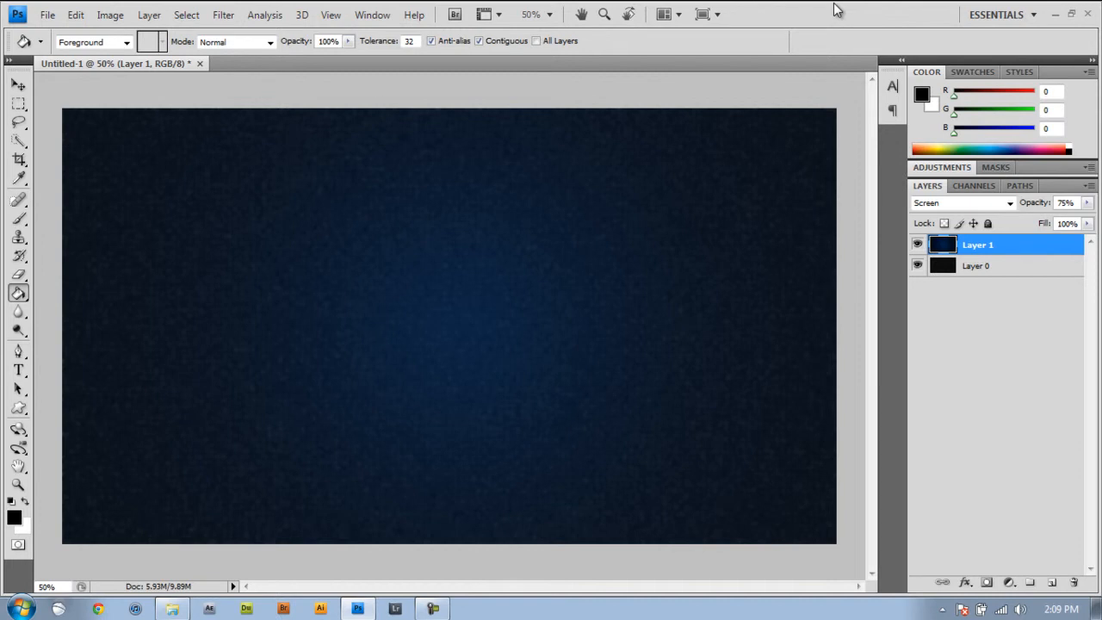
- Add a new top layer filled with black and start Lighting Effects on it using the RGB Lights style
click(1052, 582)
click(448, 300)
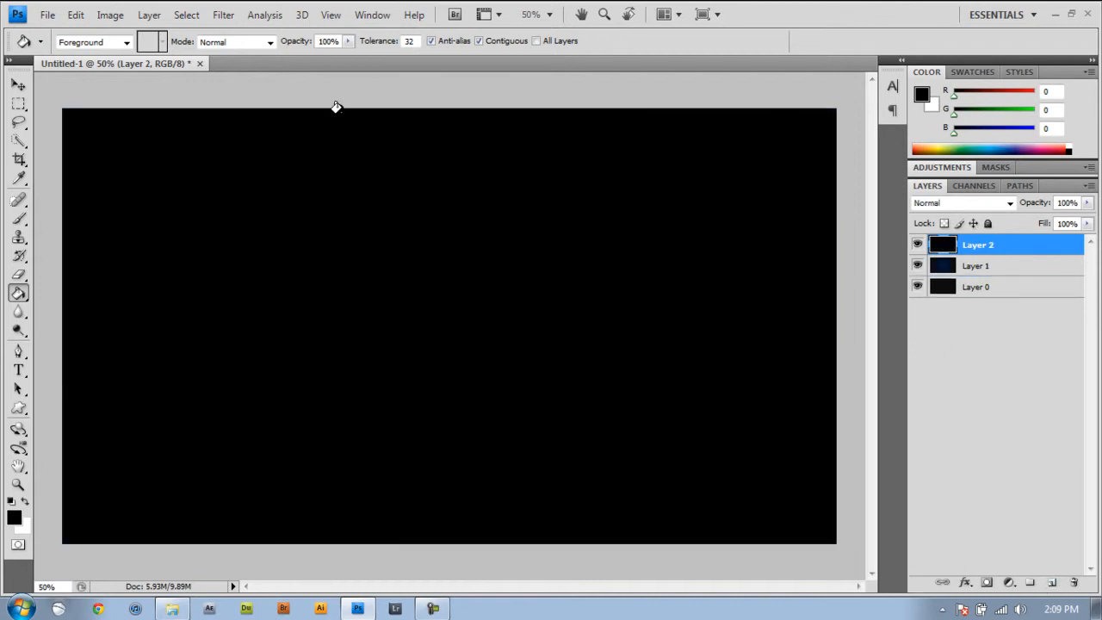
click(223, 14)
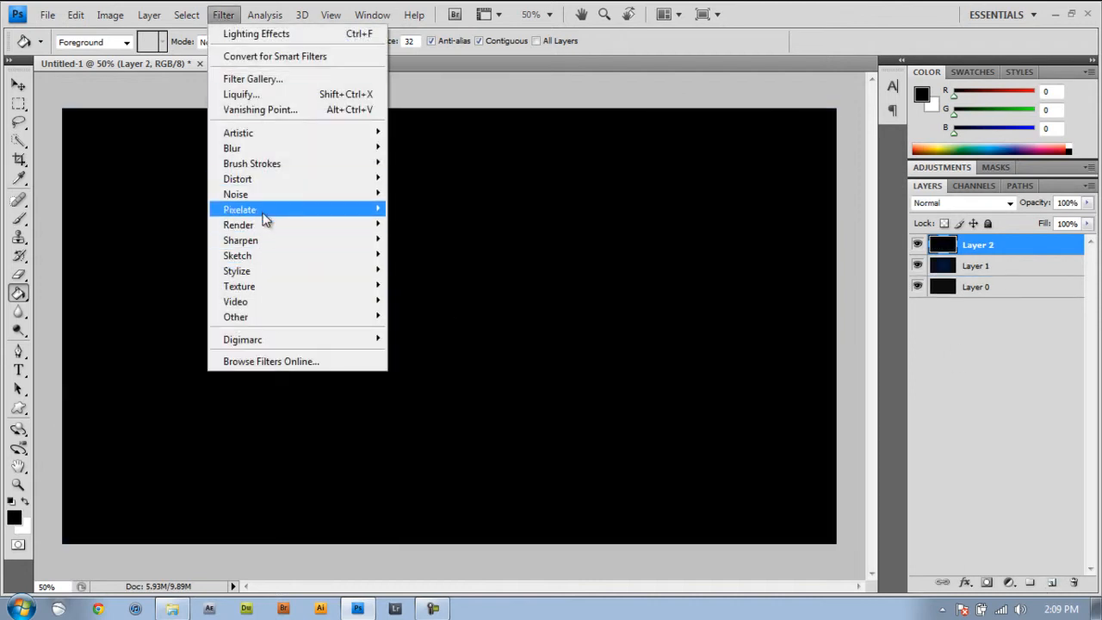
mouse_move(268, 226)
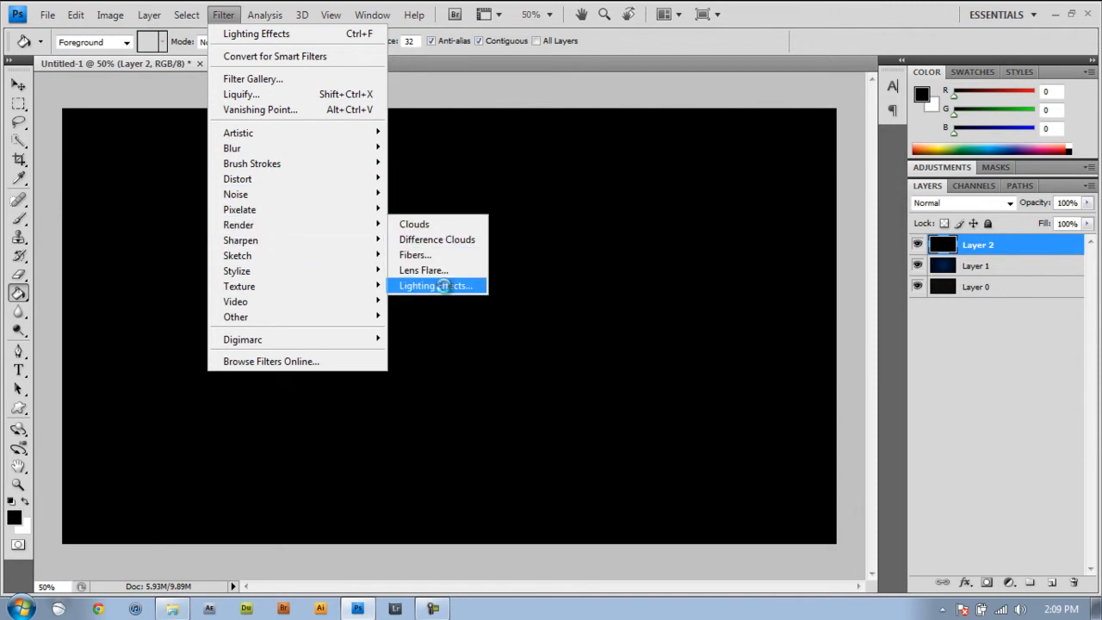
click(444, 285)
click(599, 95)
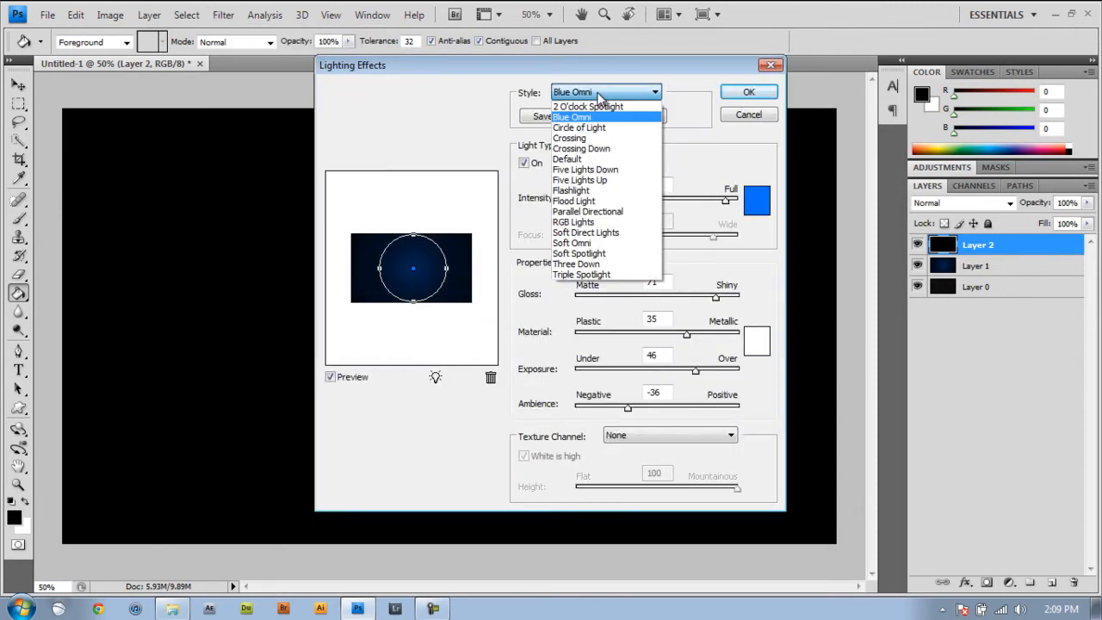
click(598, 223)
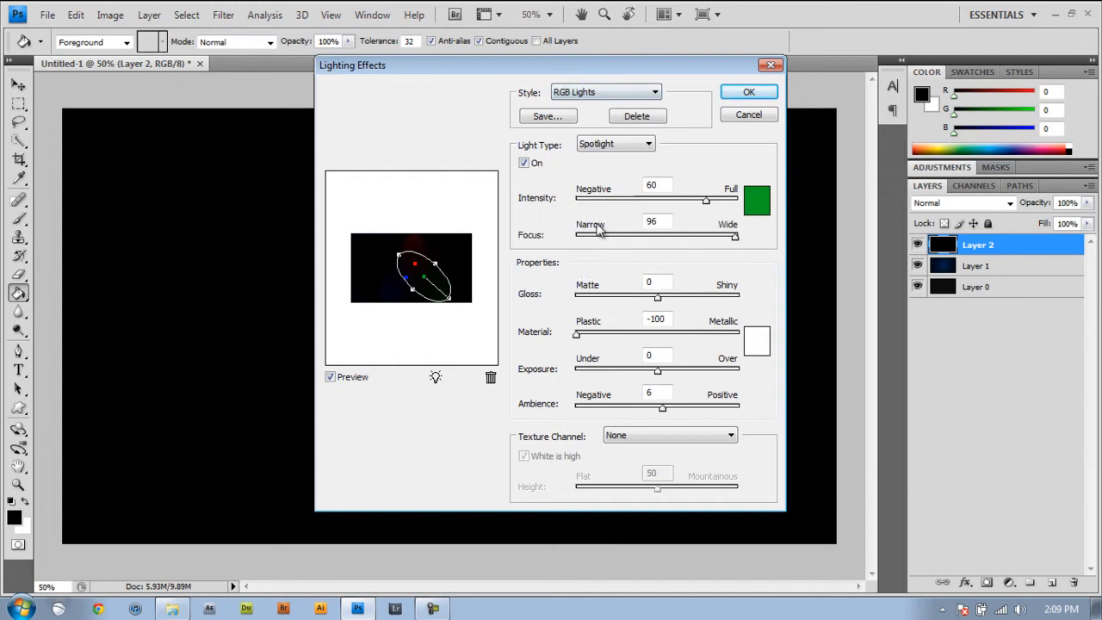
- Change the color of the blue spotlight in the RGB Lights setup to purple
click(415, 263)
click(406, 278)
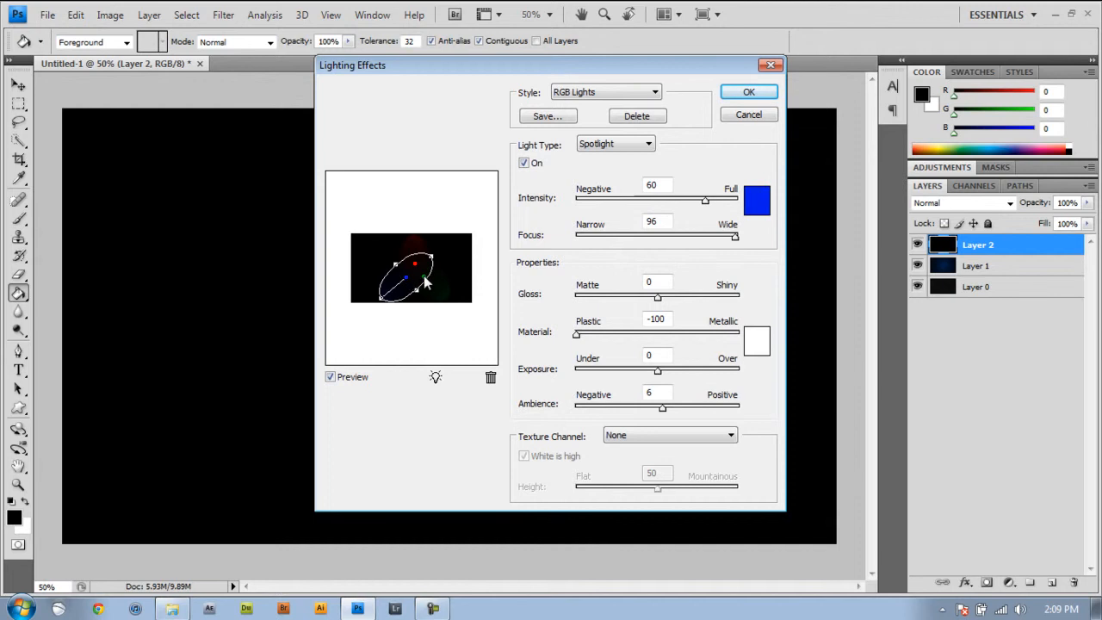
click(423, 278)
click(406, 279)
click(752, 197)
drag(862, 362, 812, 337)
click(825, 345)
click(1007, 285)
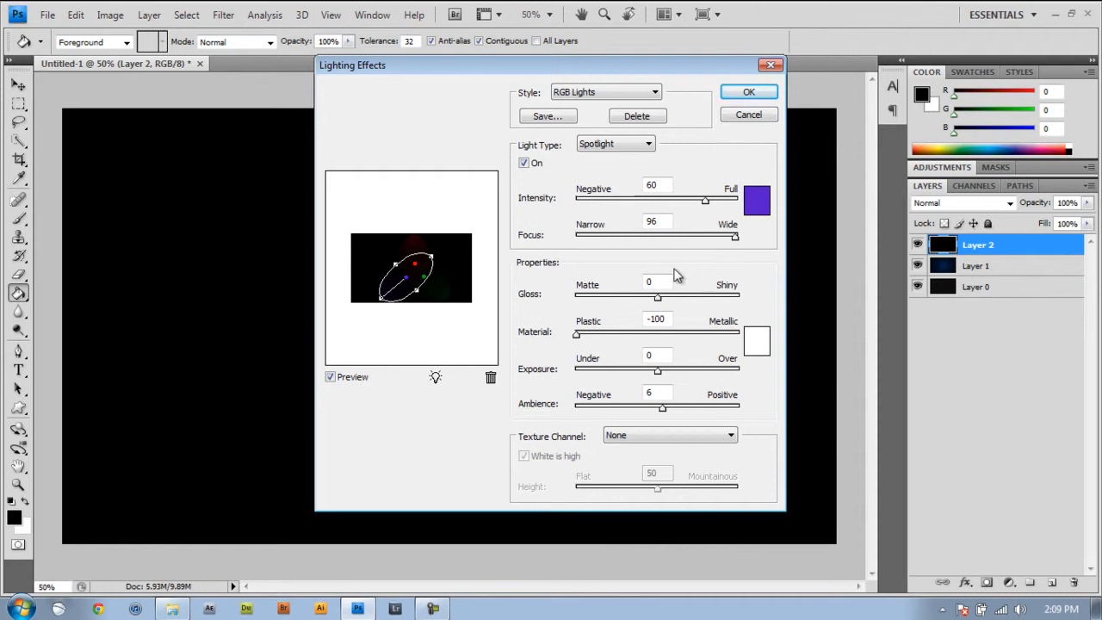
- Apply the RGB lighting to Layer 2 and set the layer's blending mode to Screen
click(746, 92)
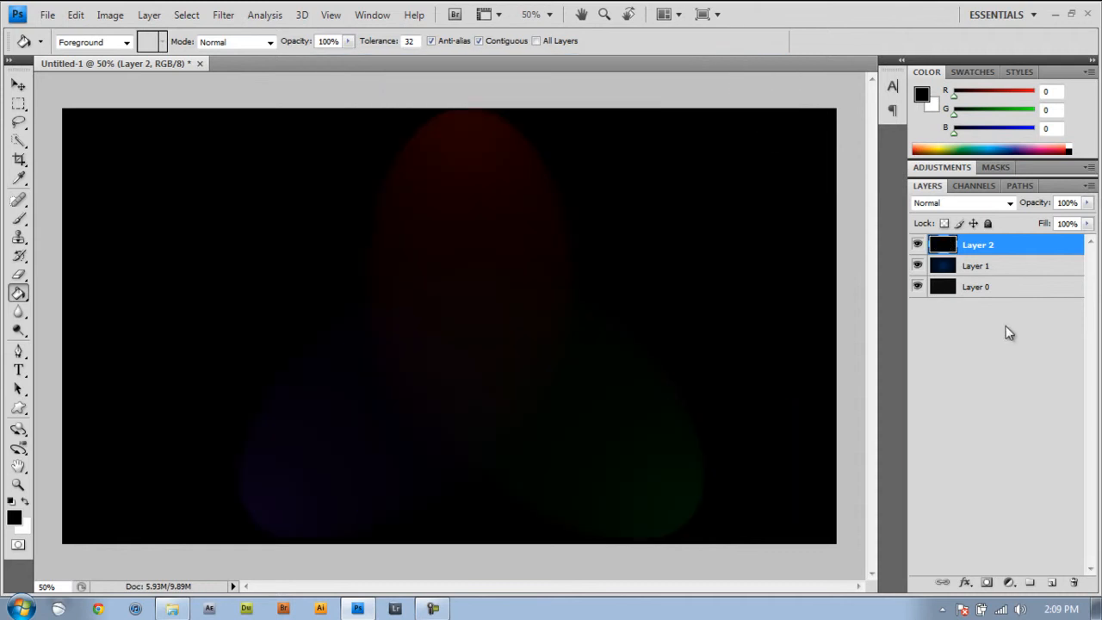
click(1011, 203)
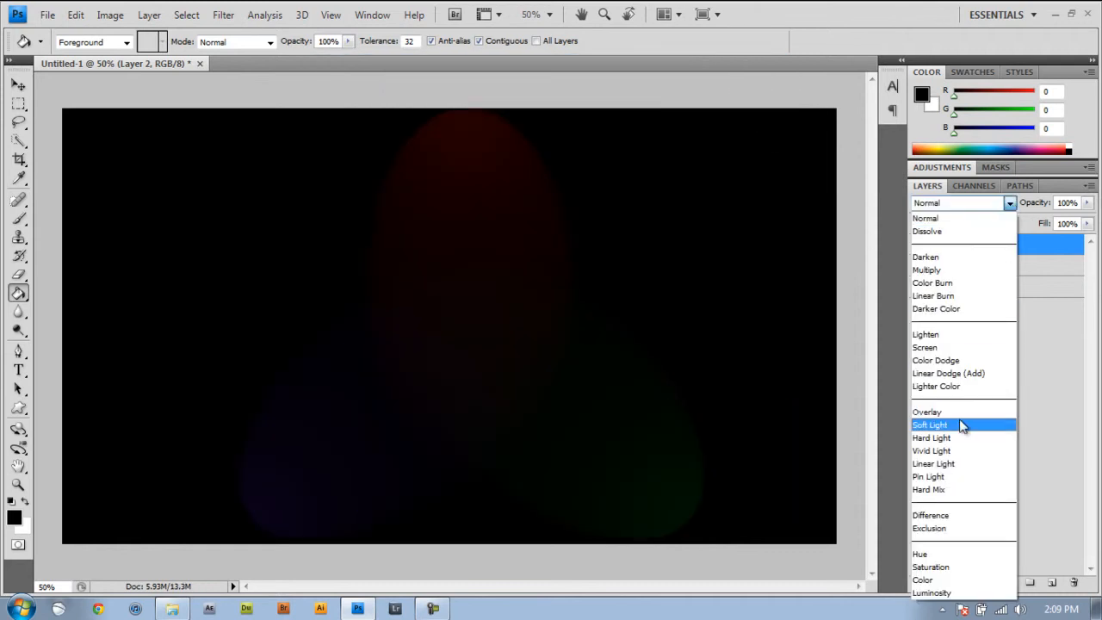
click(941, 347)
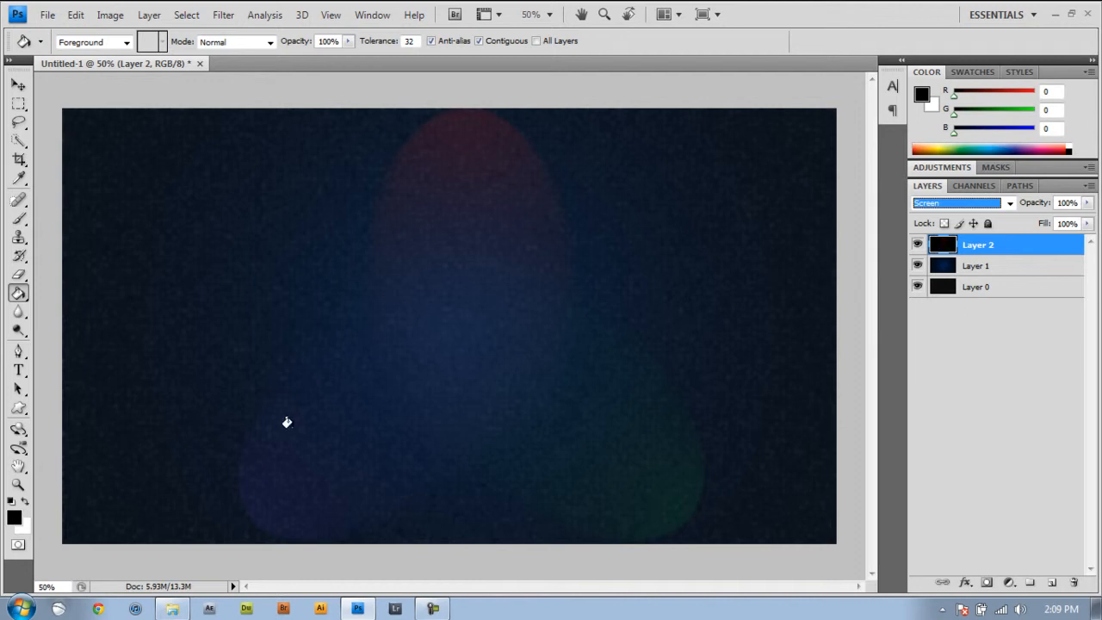
- Open image 20 from the MP3 player folder in Photoshop and copy it into the Untitled-1 document as a new layer
click(172, 608)
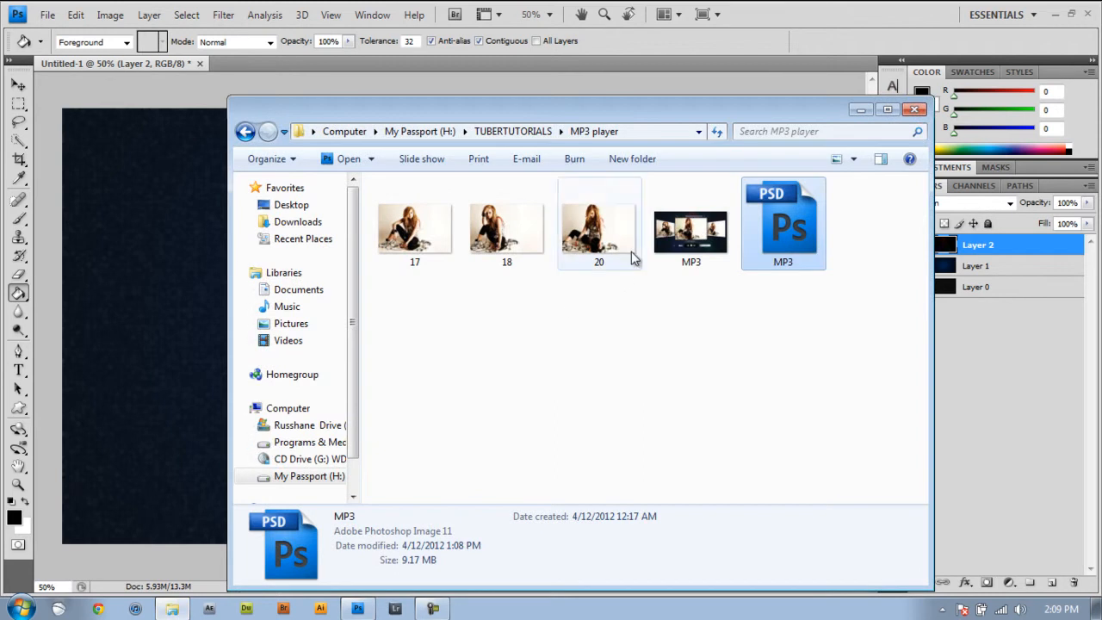
click(482, 237)
click(411, 243)
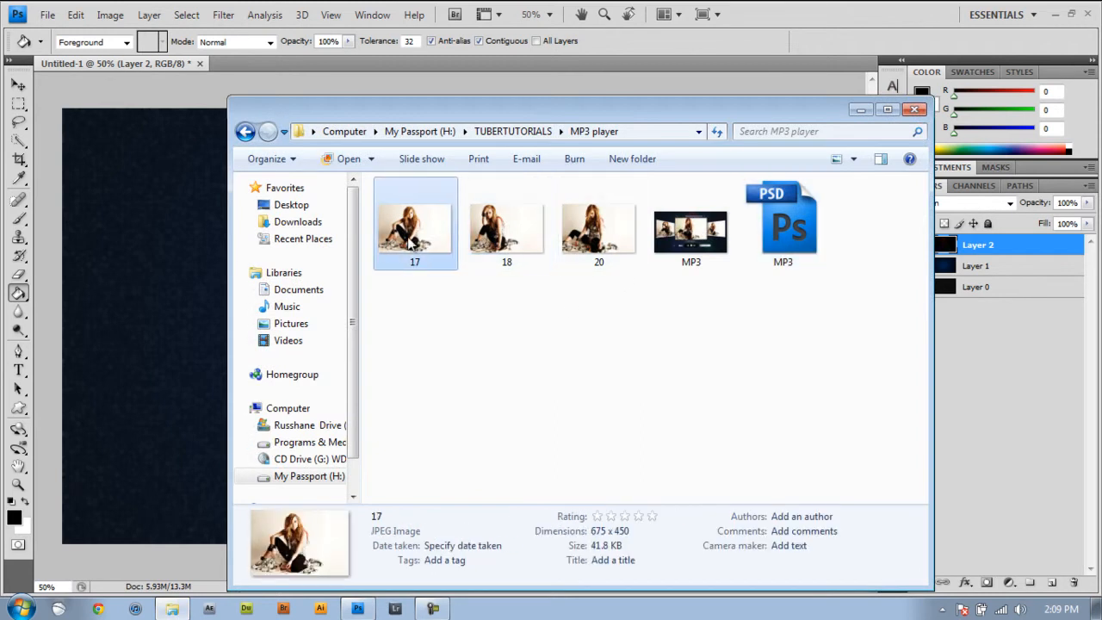
click(602, 238)
drag(594, 245, 172, 310)
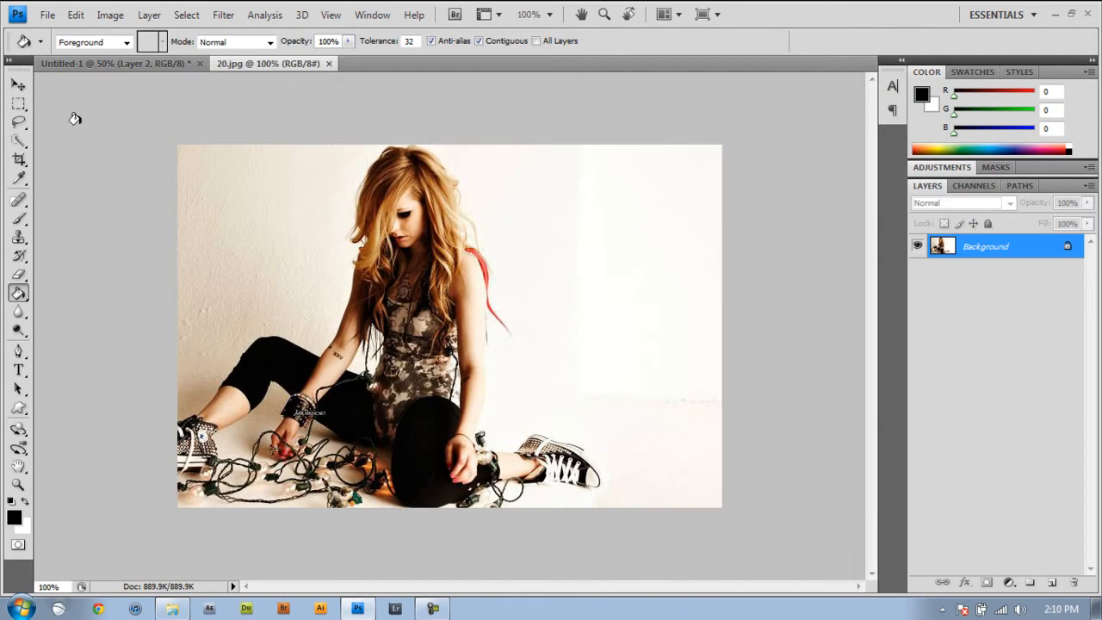
click(18, 84)
drag(130, 62, 448, 293)
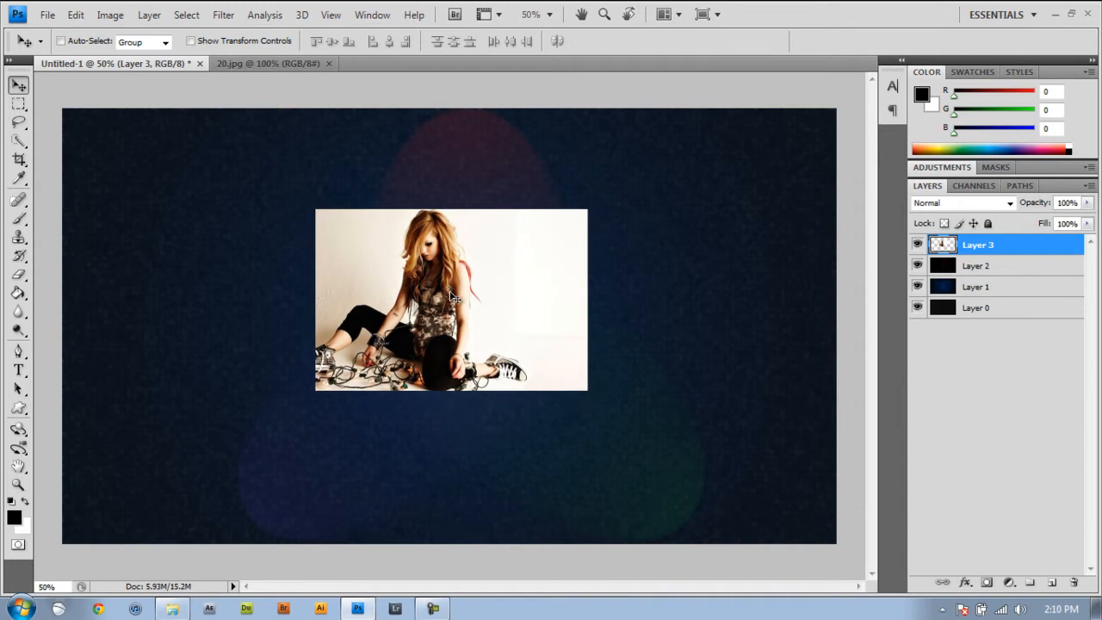
- Enlarge the photo slightly and proportionally about its center, and nudge it a little left and upward on the canvas
key(ctrl+t)
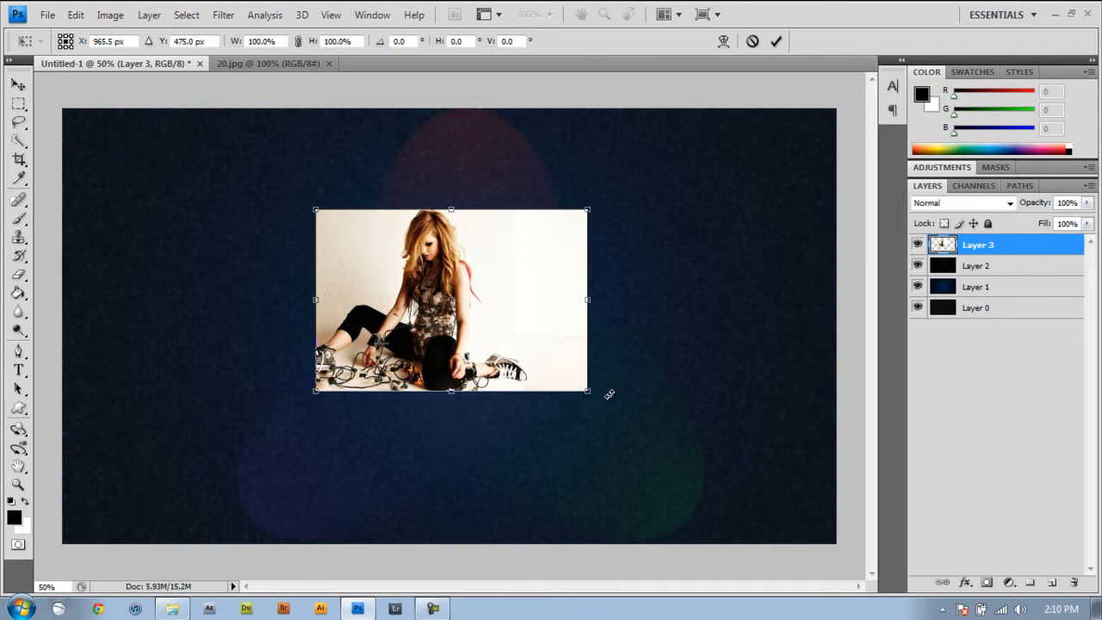
drag(588, 391, 611, 412)
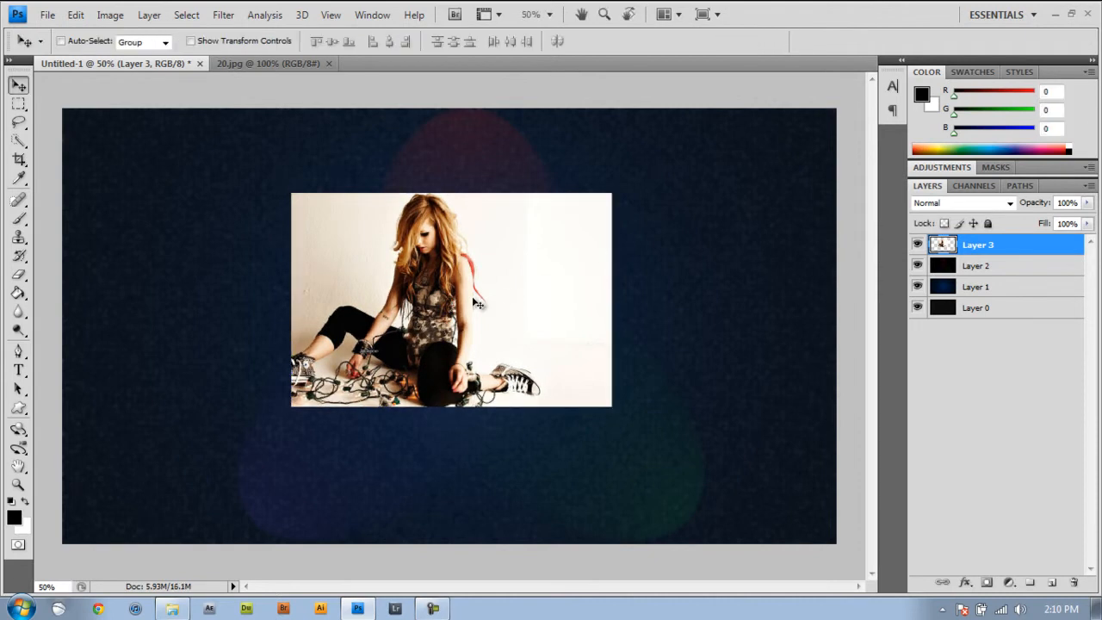
drag(549, 282, 547, 282)
key(Left)
key(Left)
key(Left)
key(Left)
key(Left)
key(Left)
key(Left)
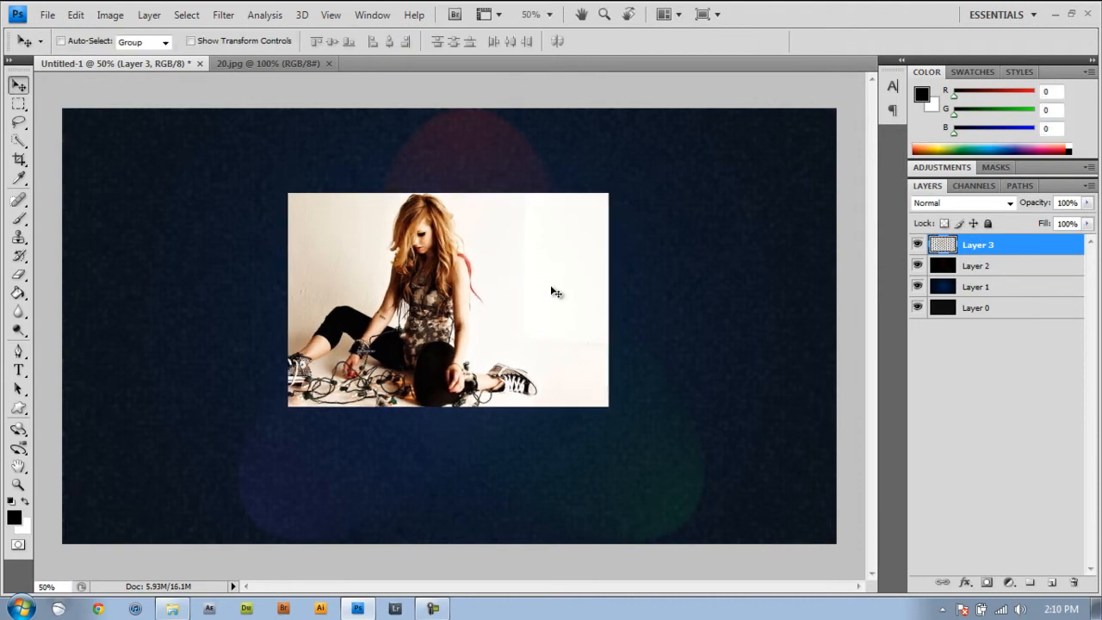
key(Up)
key(Up)
key(Up)
key(Up)
key(Up)
key(Up)
key(Up)
key(Up)
key(Up)
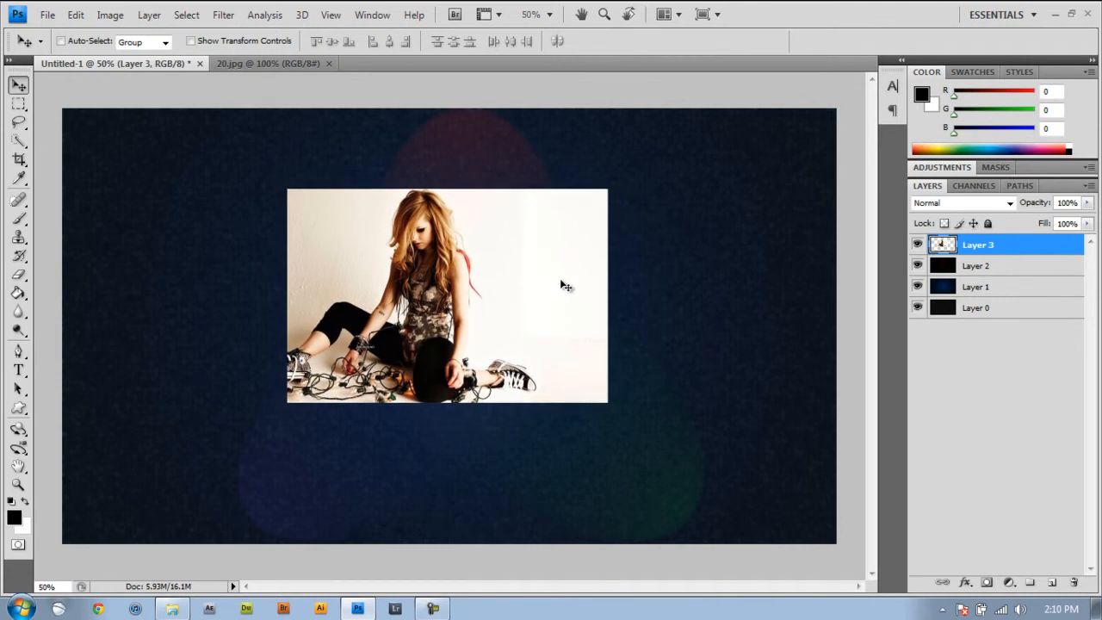
key(Up)
key(Up)
key(Up)
key(Up)
key(Up)
key(Up)
key(Up)
key(Up)
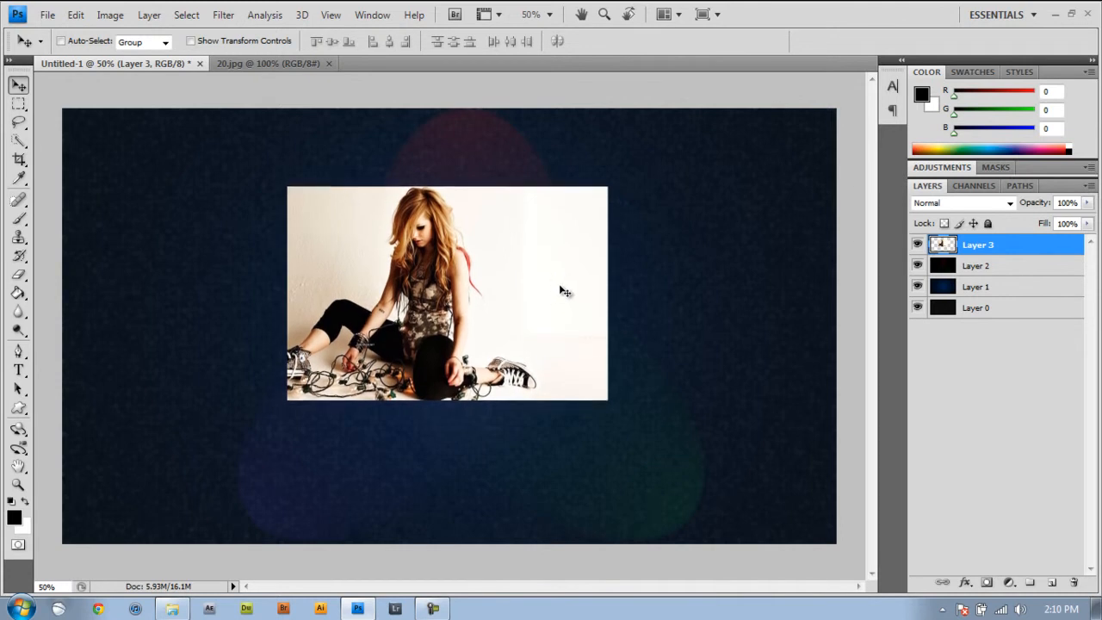
- Open the Layer Style settings for the photo layer and enable Drop Shadow
right_click(988, 249)
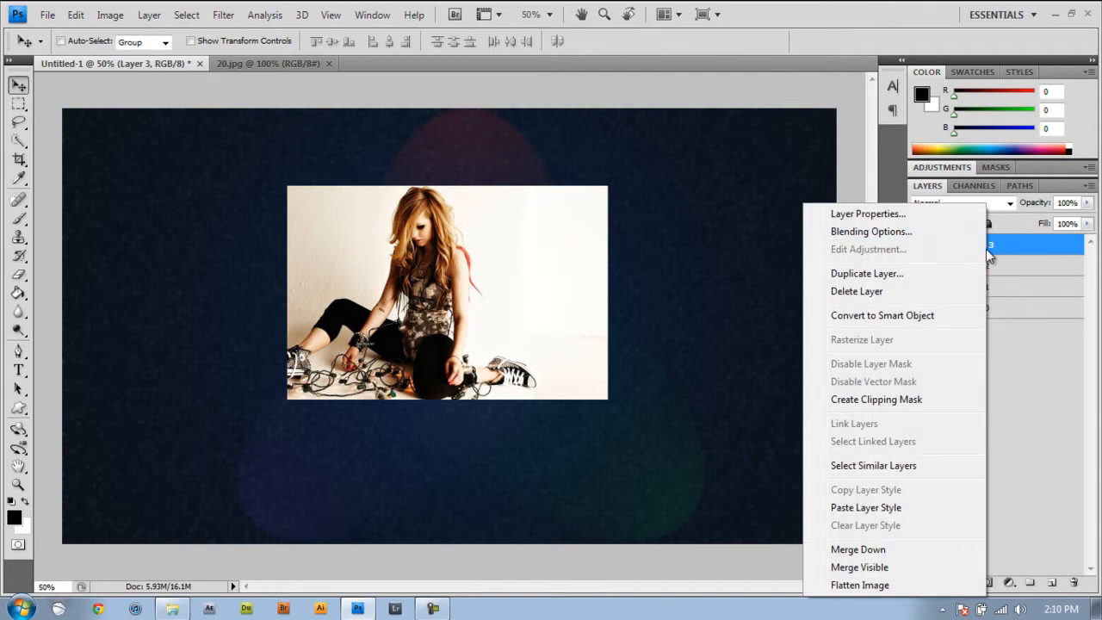
click(826, 7)
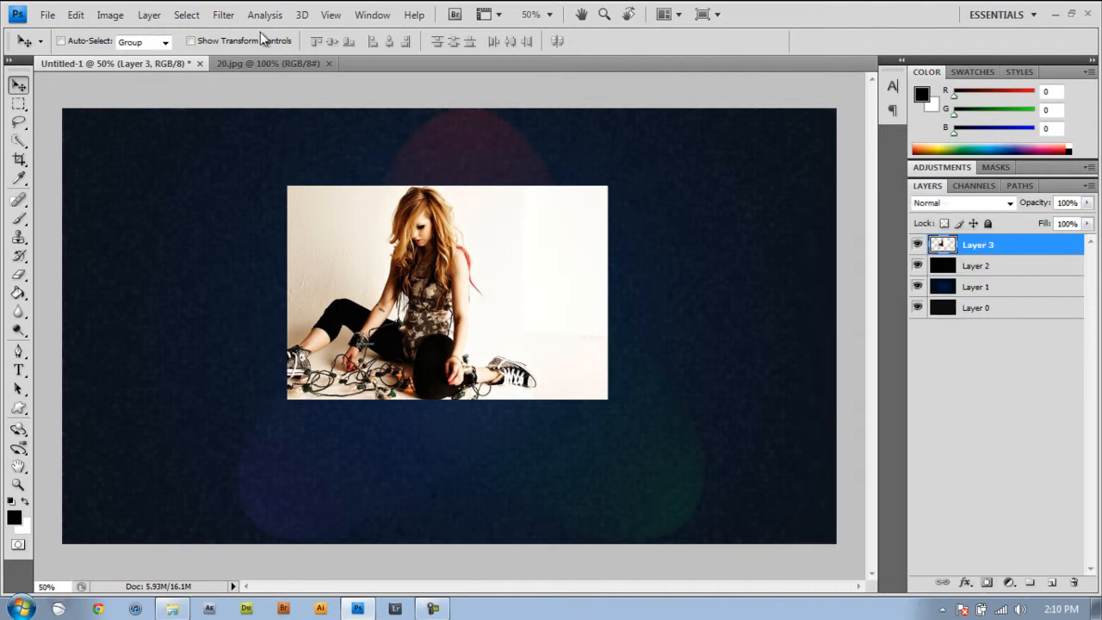
click(148, 16)
mouse_move(234, 115)
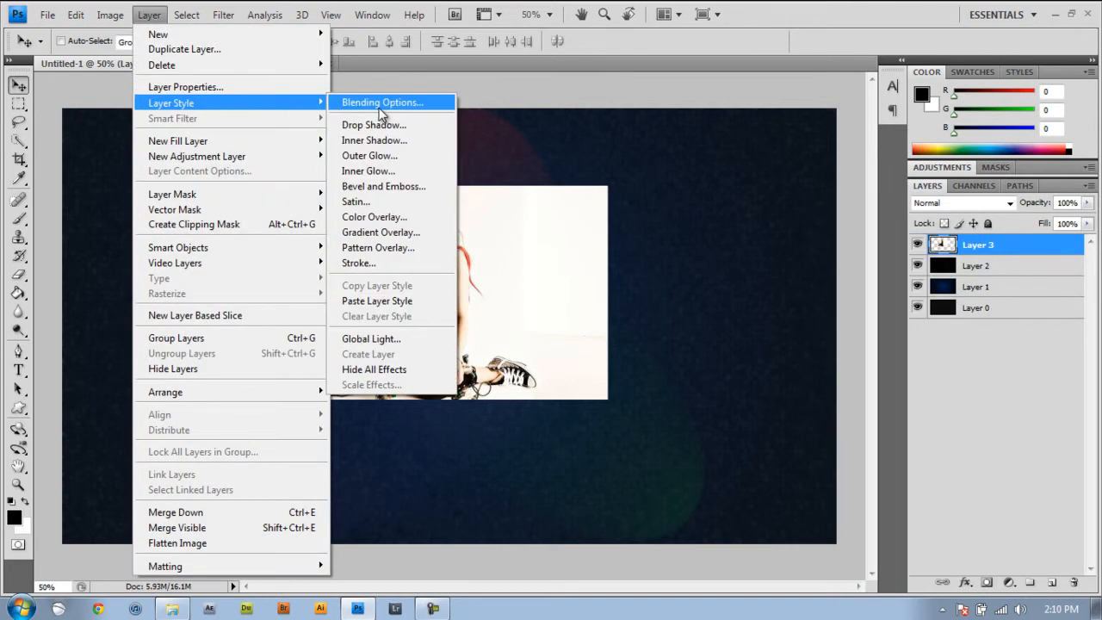
click(379, 103)
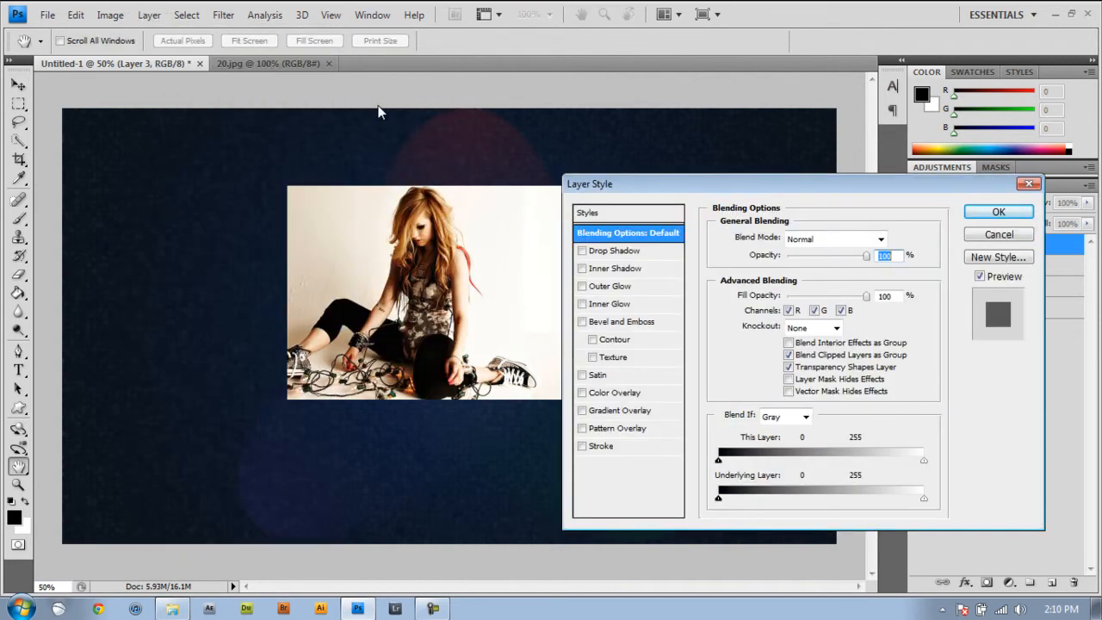
click(582, 250)
click(615, 254)
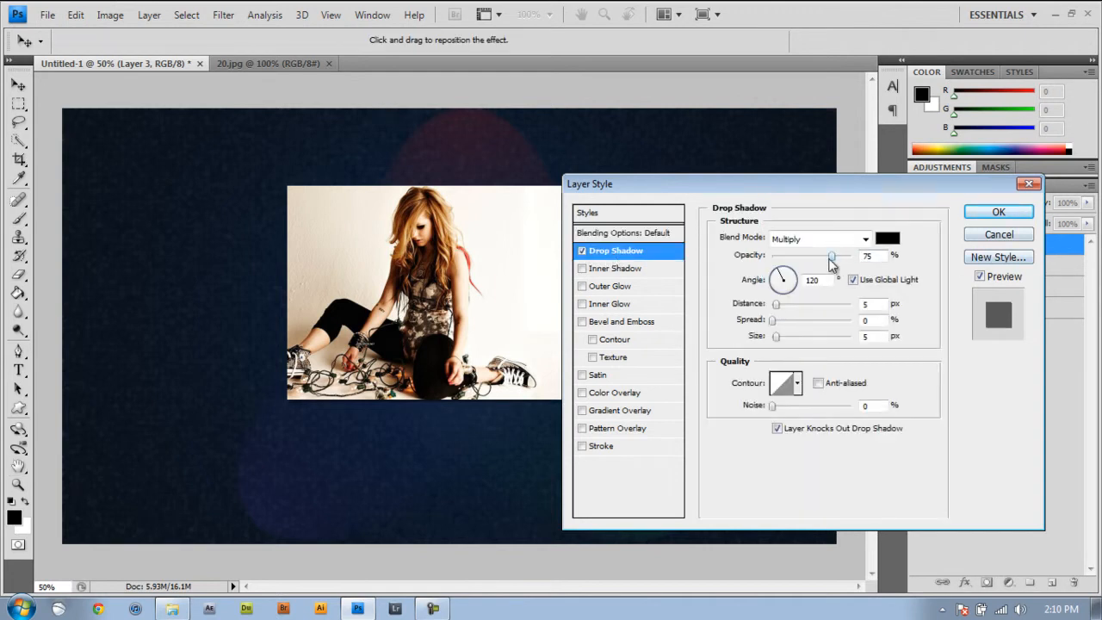
- Set the photo's drop shadow to 100% opacity, 9 px distance and 70 px size
drag(831, 258, 857, 255)
click(874, 307)
text(9)
key(Tab)
key(Tab)
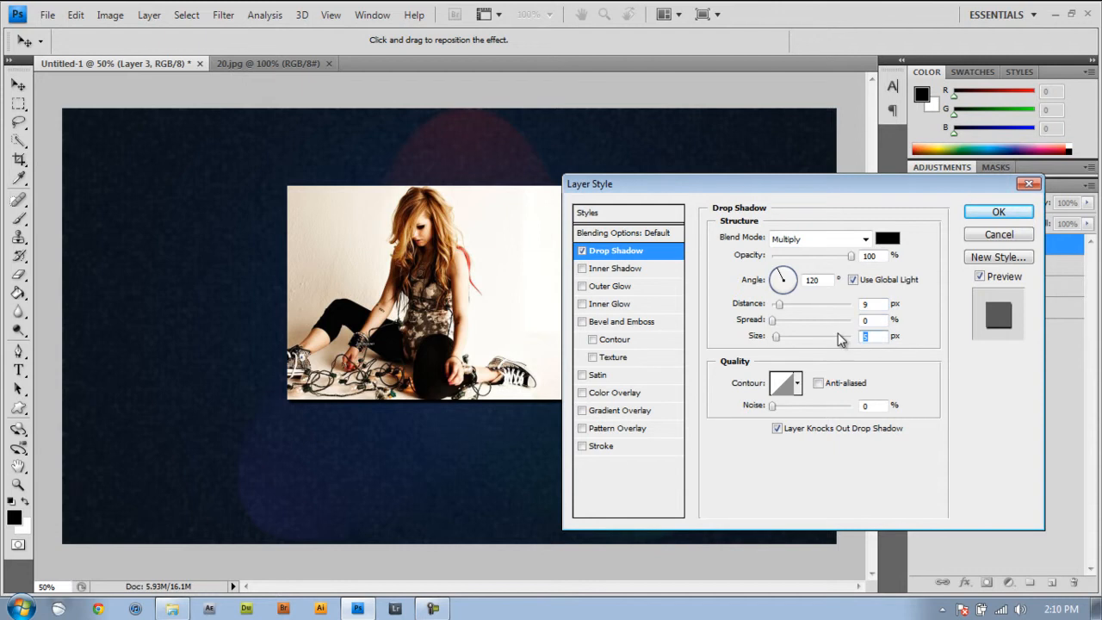
text(70)
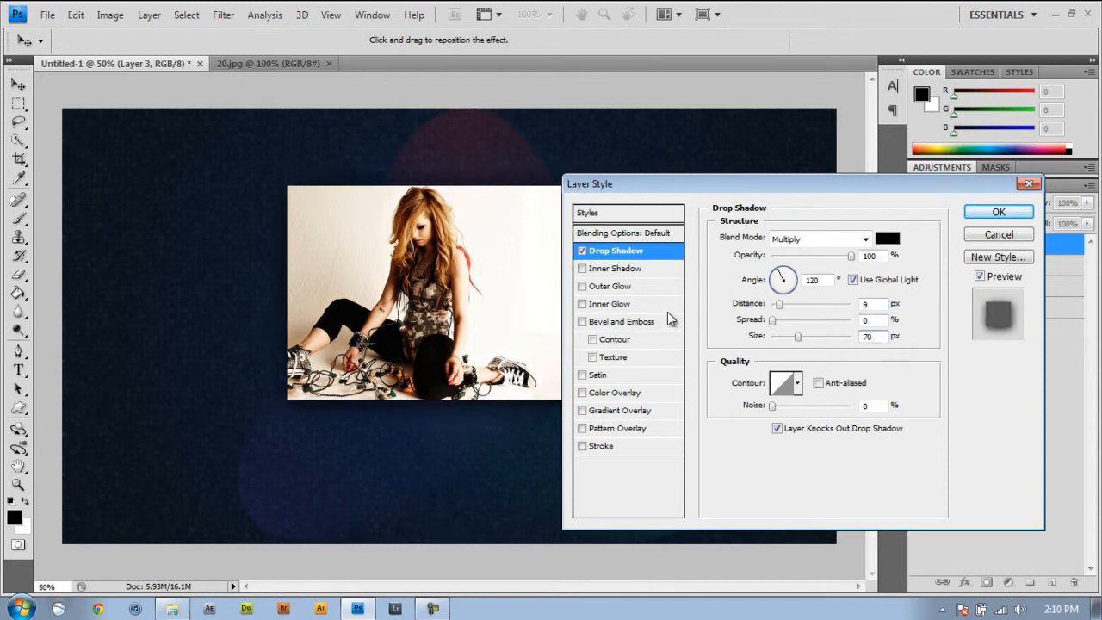
- Add an Outer Glow to the photo with Hard Light blend mode, 15% opacity, 250 px size and the maximum range
click(596, 288)
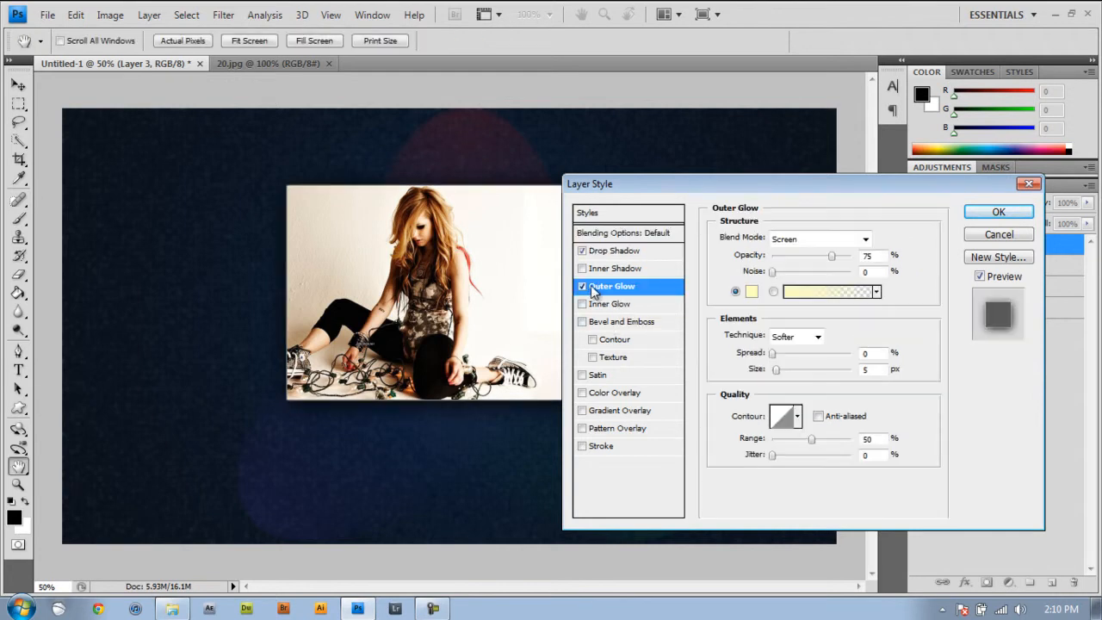
click(866, 241)
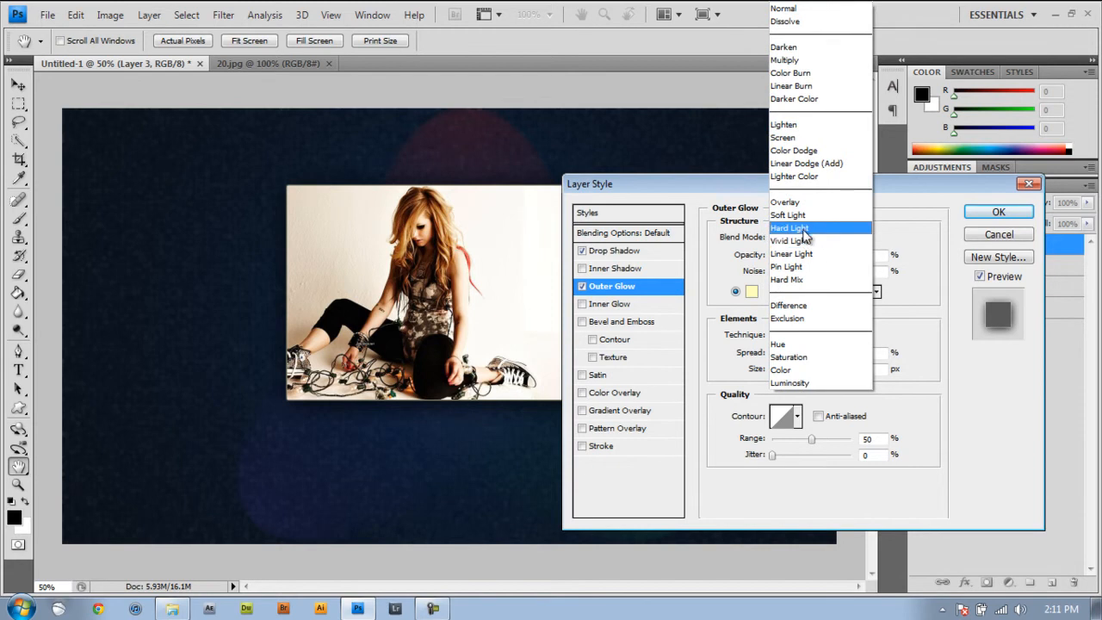
click(805, 229)
click(872, 256)
drag(872, 256, 834, 257)
text(15)
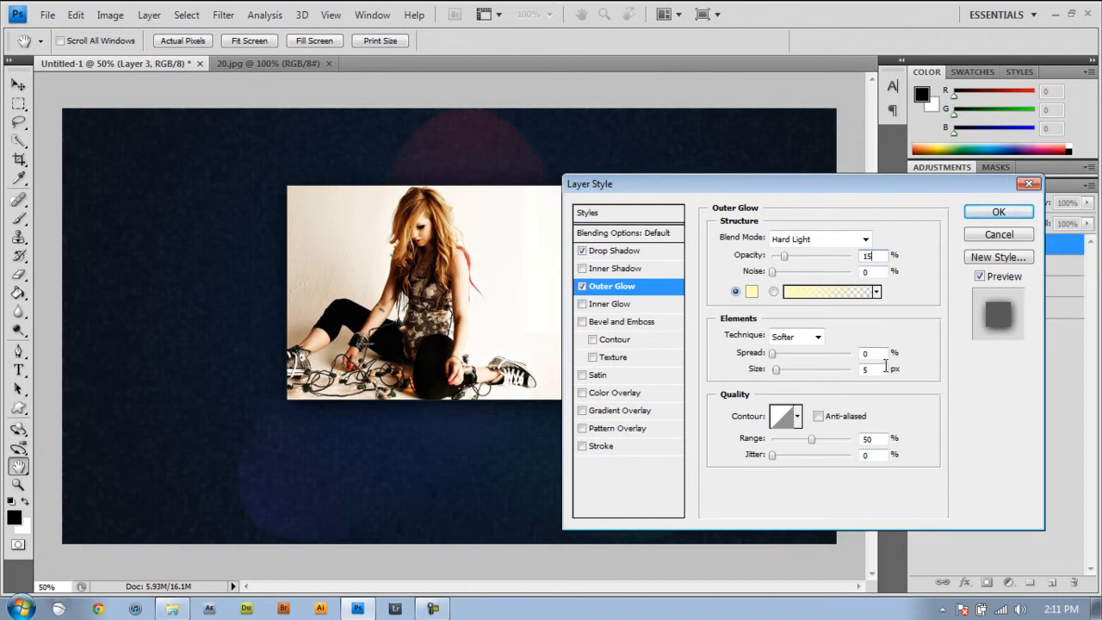
drag(776, 370, 865, 379)
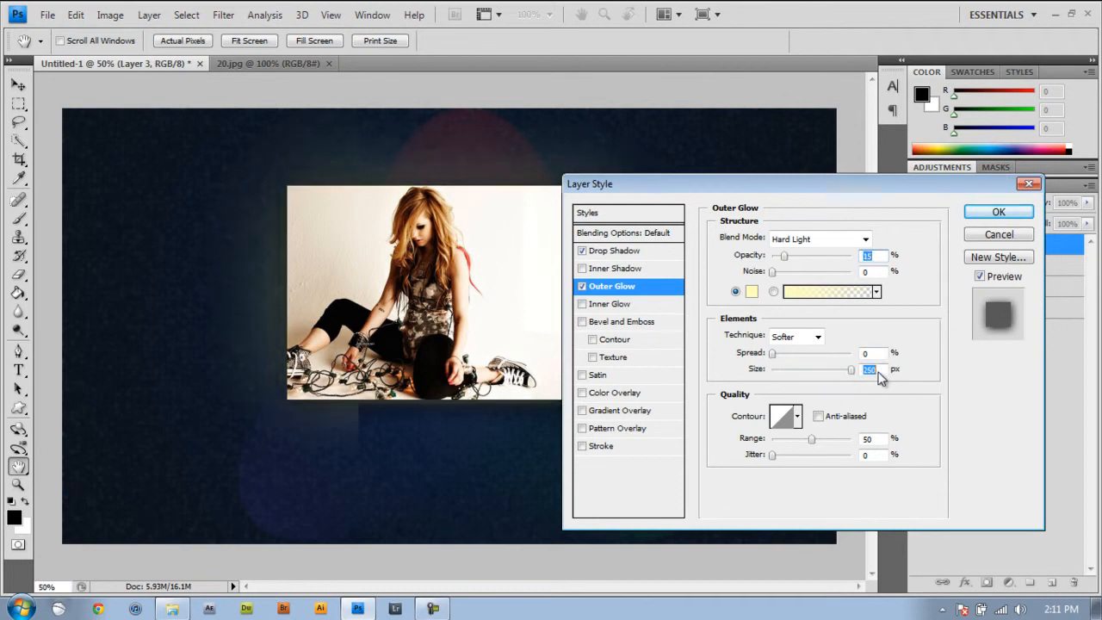
drag(812, 440, 888, 441)
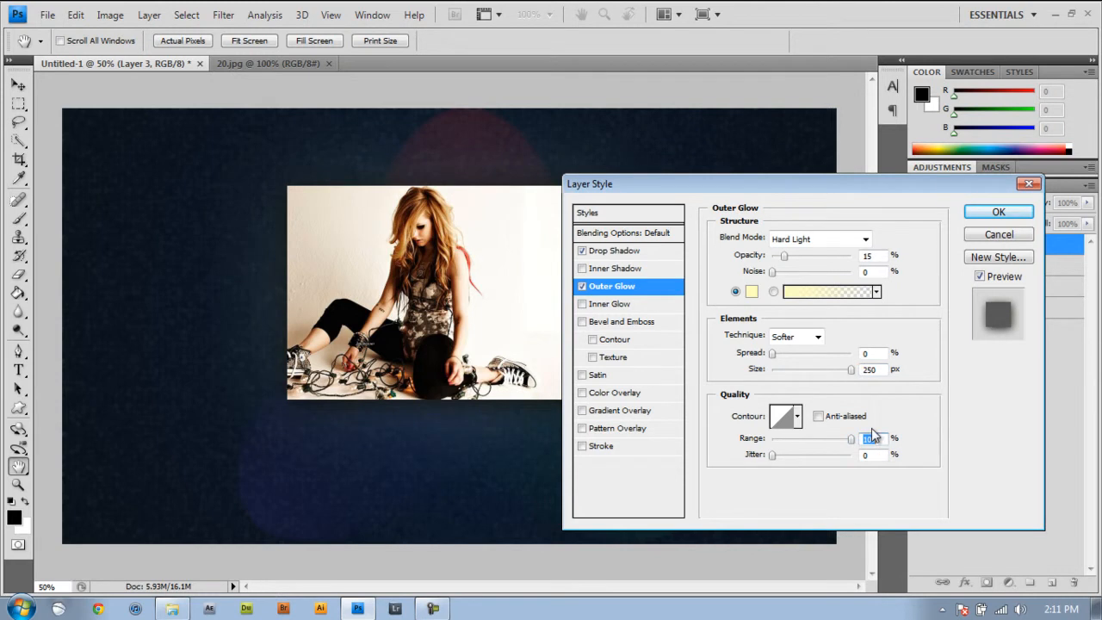
- Add a 9 px outside stroke around the photo in dark purple, color 260258
click(582, 446)
click(615, 446)
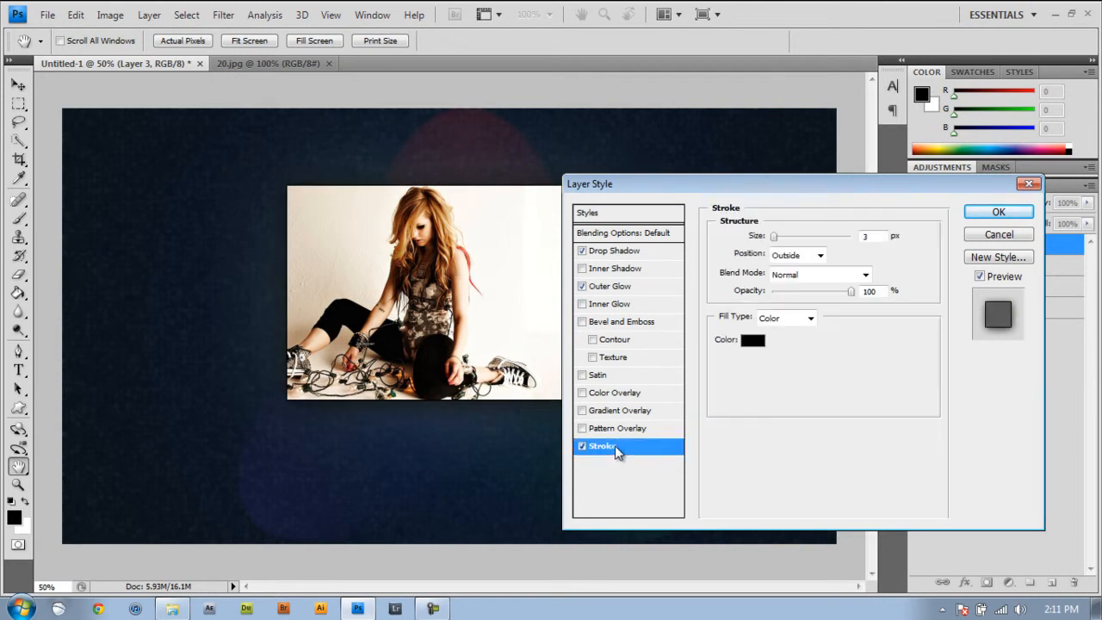
drag(880, 238, 808, 237)
text(9)
click(753, 339)
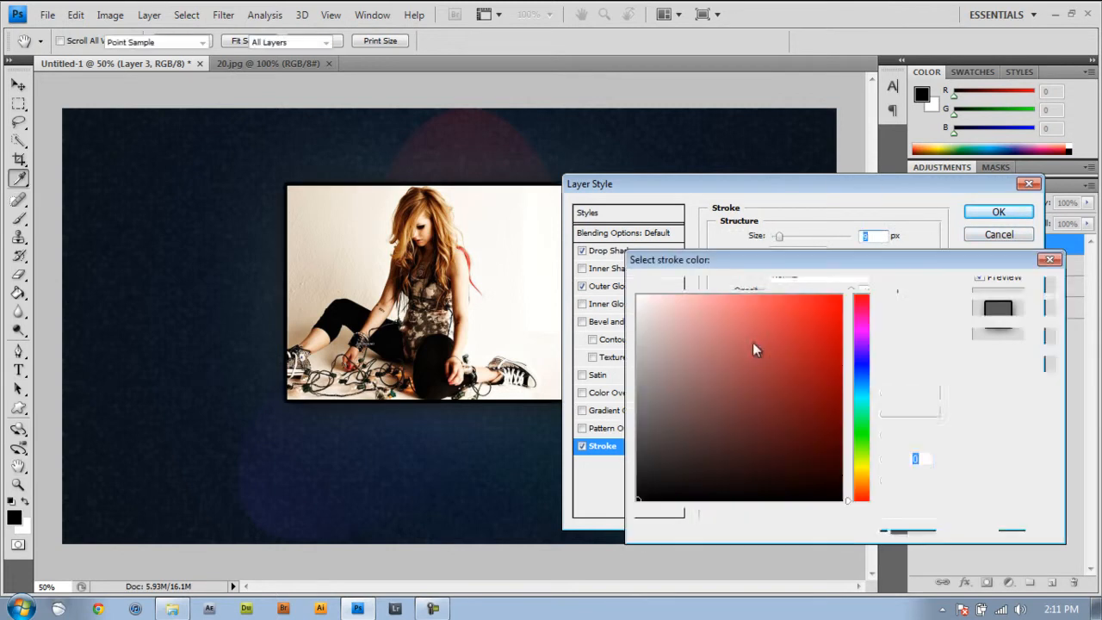
click(861, 349)
drag(835, 346, 836, 428)
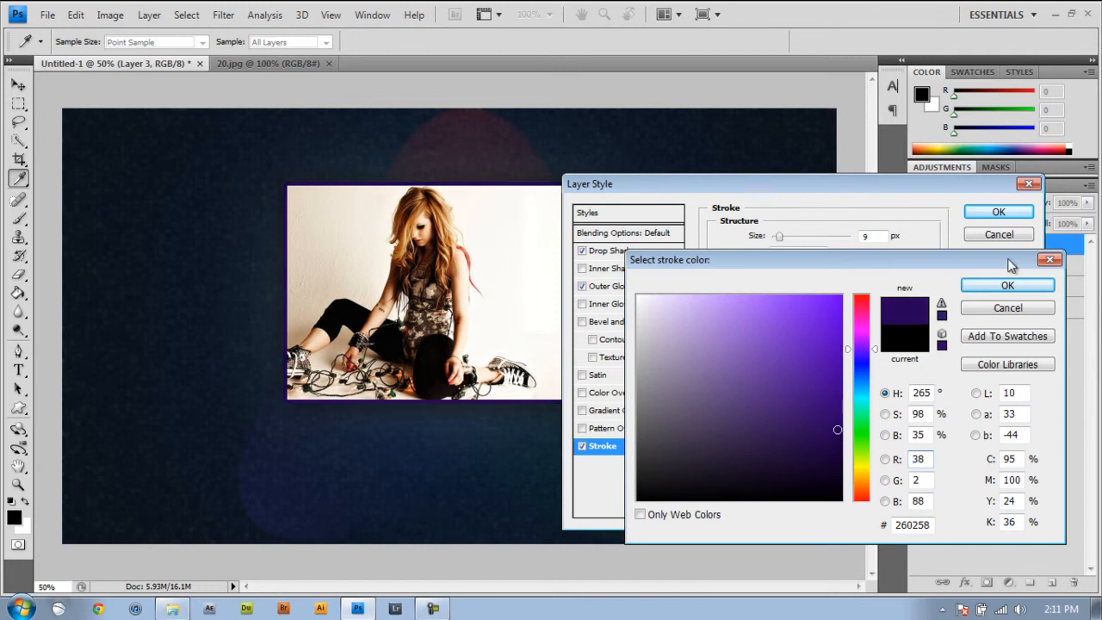
click(1007, 285)
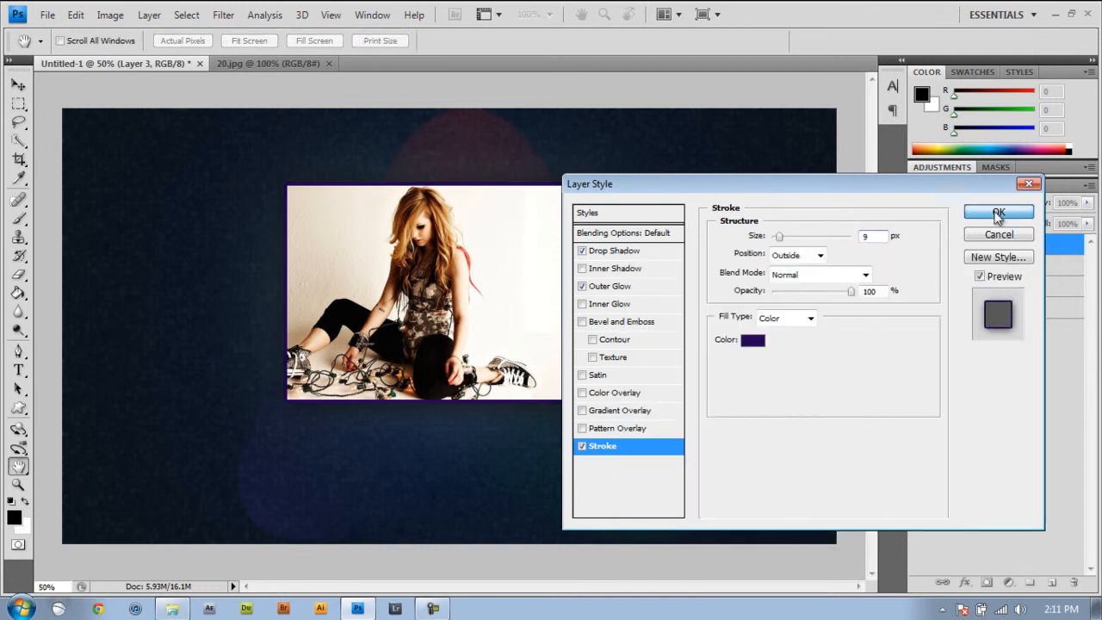
- Confirm the photo's layer style and give its RGB curve a slight S shape, with the highlight point at input 195, output 202
click(997, 214)
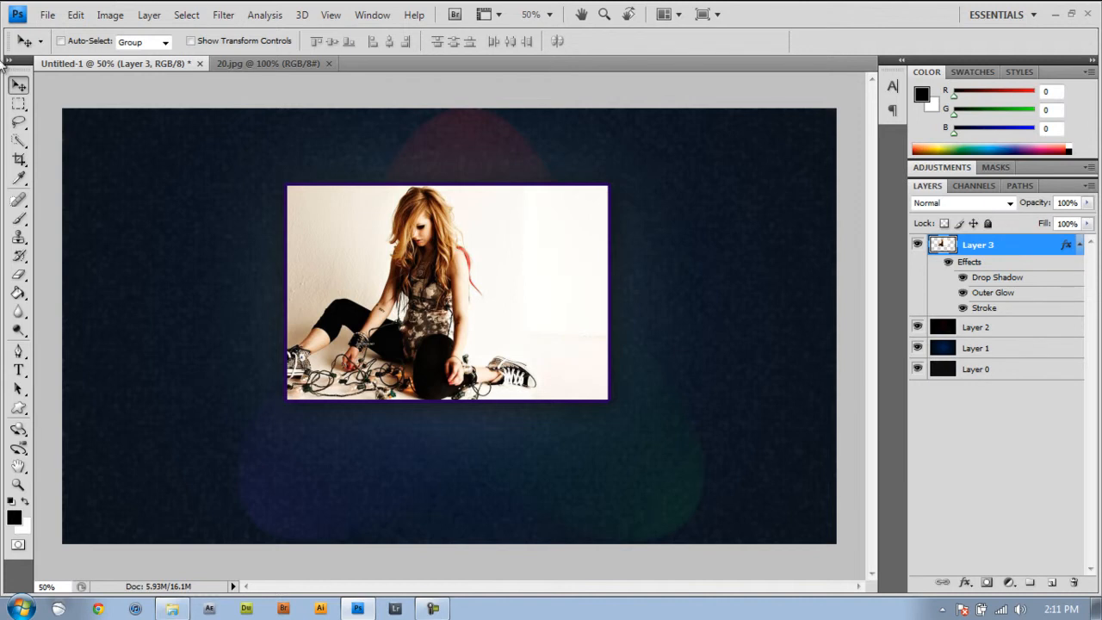
click(110, 15)
mouse_move(141, 62)
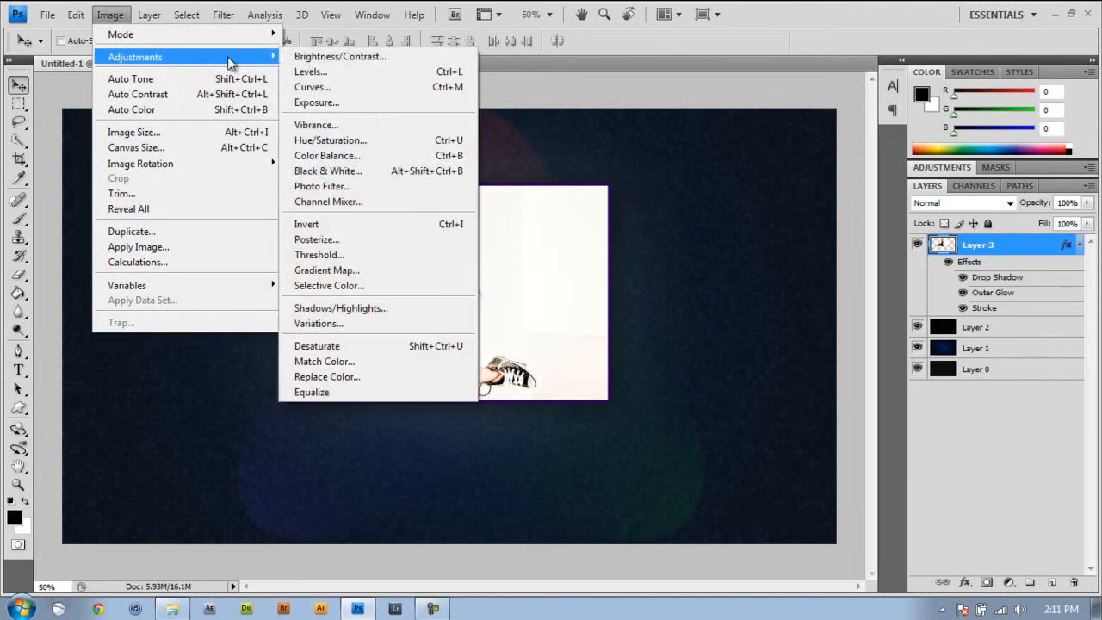
click(337, 87)
drag(765, 351, 767, 355)
drag(905, 212, 900, 211)
- Adjust the Green channel curve with a shadow point at input 29, output 24 and a highlight point at about input 196, output 198
click(833, 153)
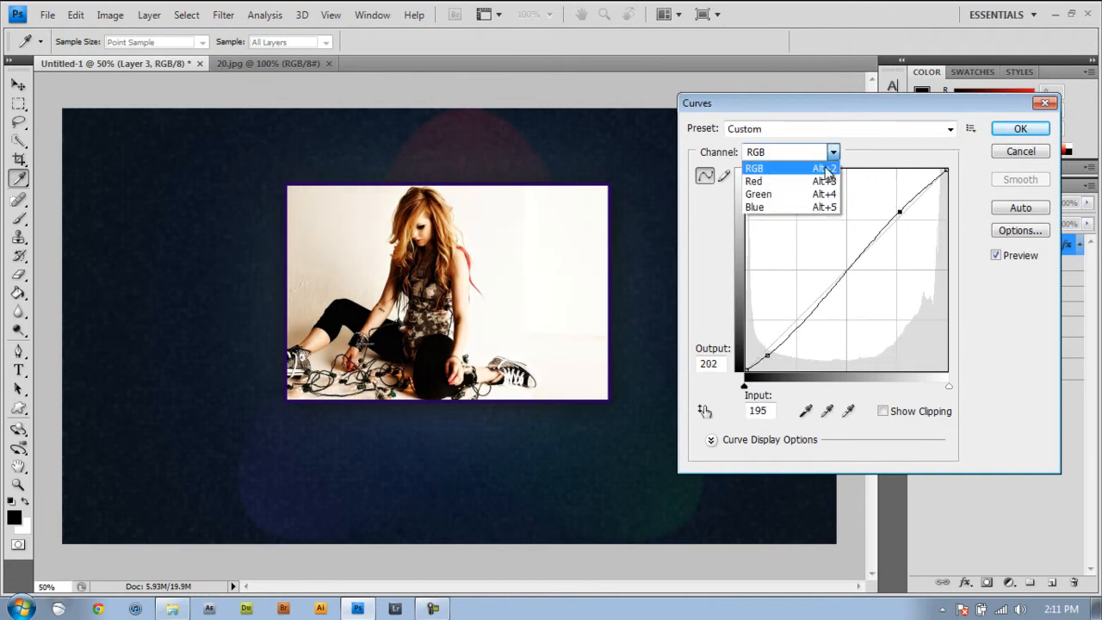
click(759, 186)
click(768, 352)
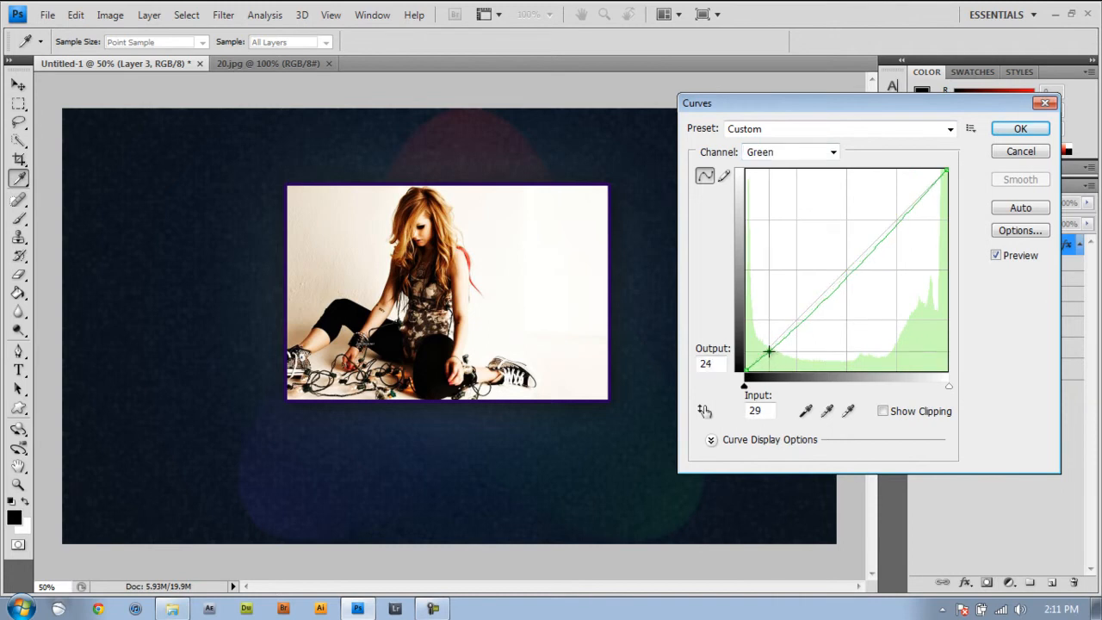
click(900, 214)
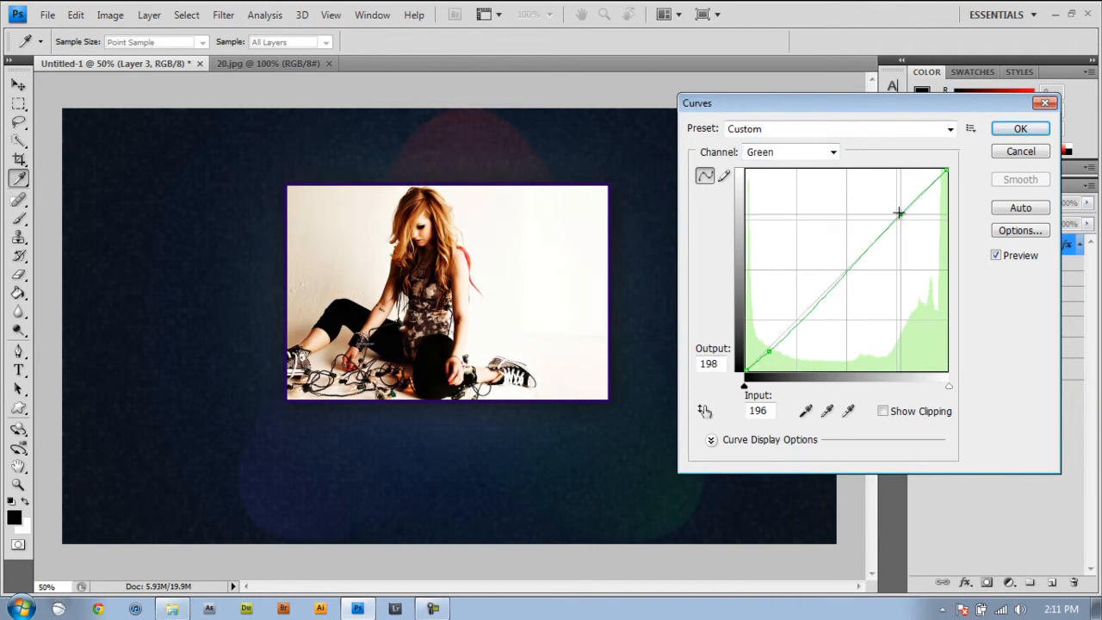
- Set the Blue channel curve points to input 21, output 28 and input 202, output 187, and apply the Curves adjustment
click(832, 152)
click(779, 205)
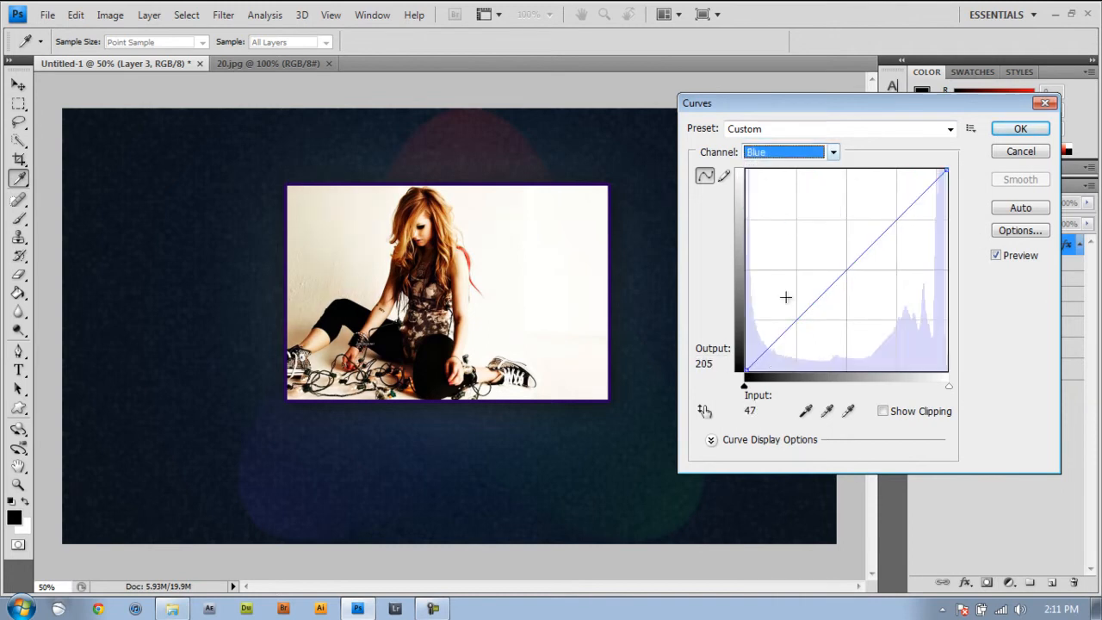
drag(765, 354, 763, 348)
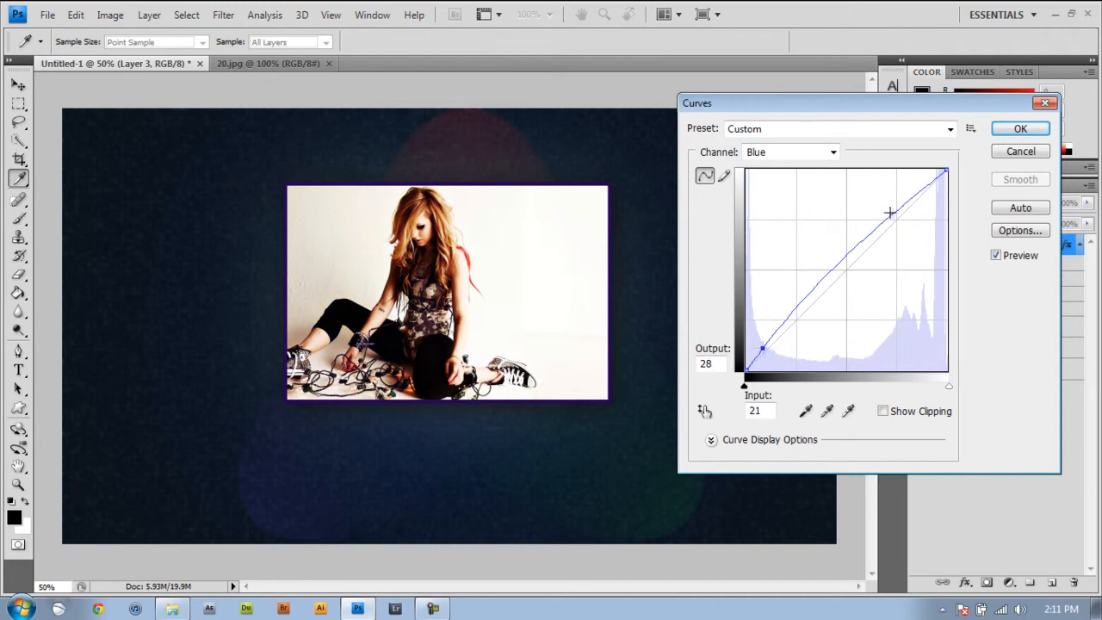
drag(897, 212, 904, 223)
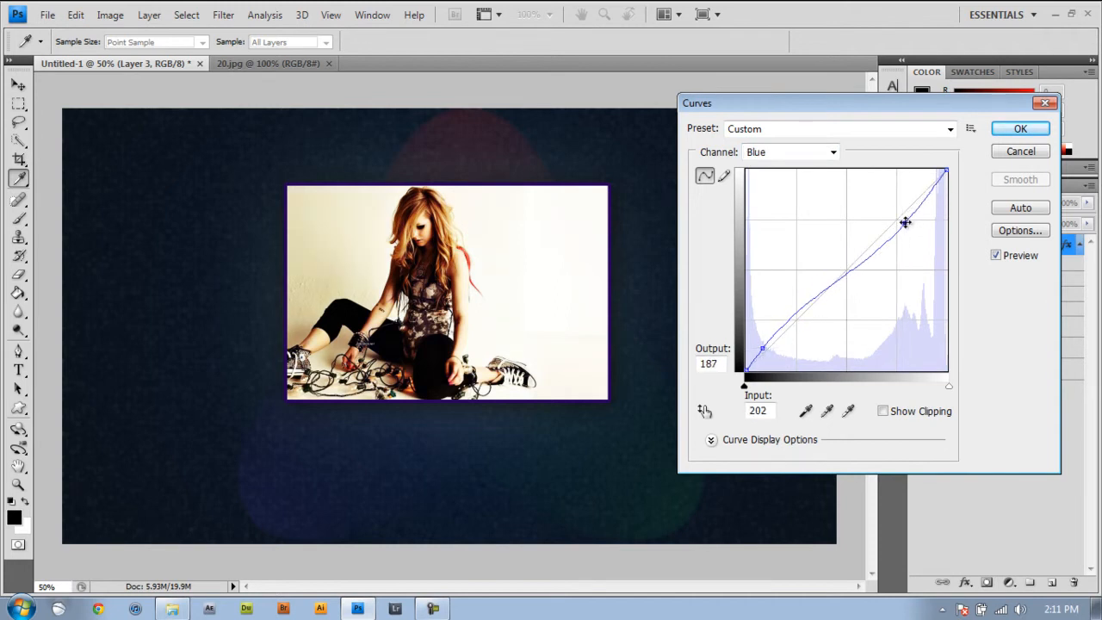
click(1019, 130)
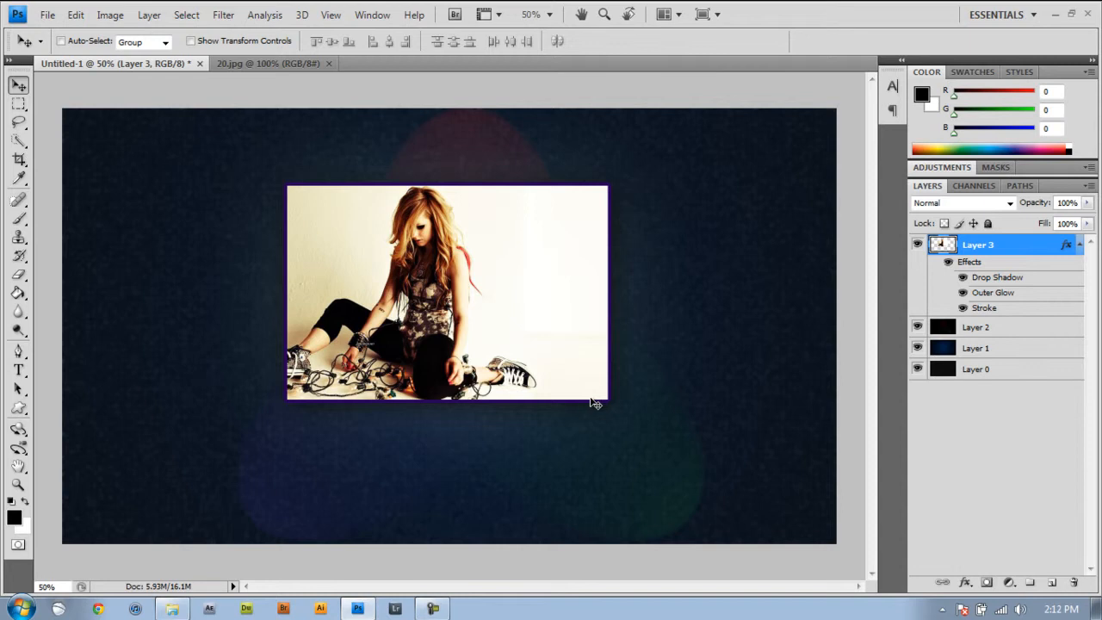
- Open image 17 from the MP3 player folder and place it in the Untitled-1 composition, overlapping the main photo's right side
click(172, 609)
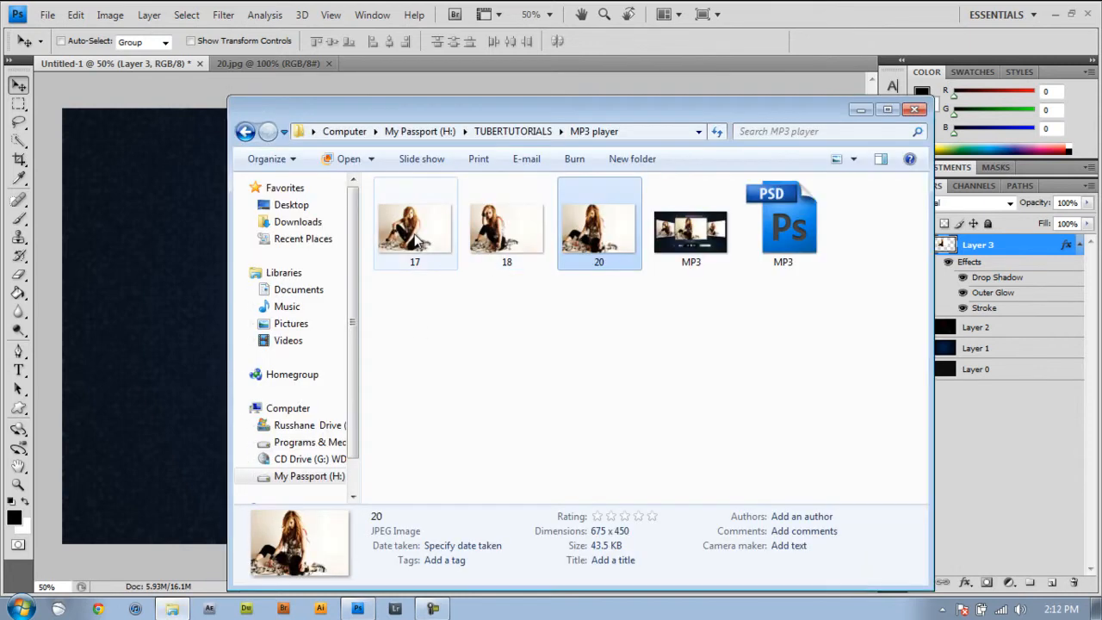
drag(429, 248, 187, 312)
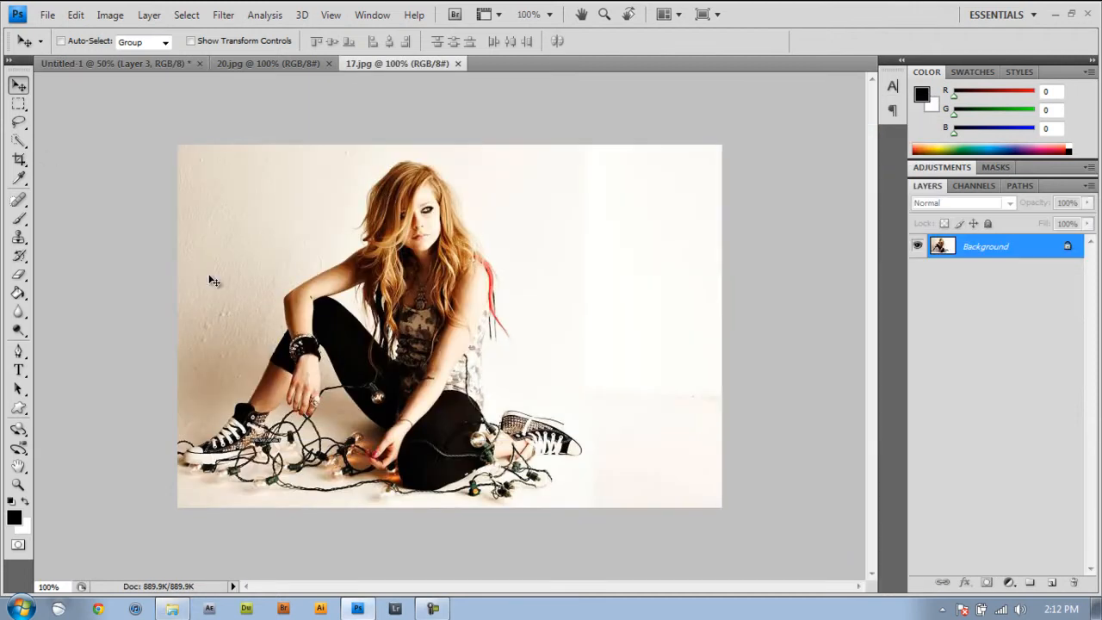
drag(160, 66, 679, 303)
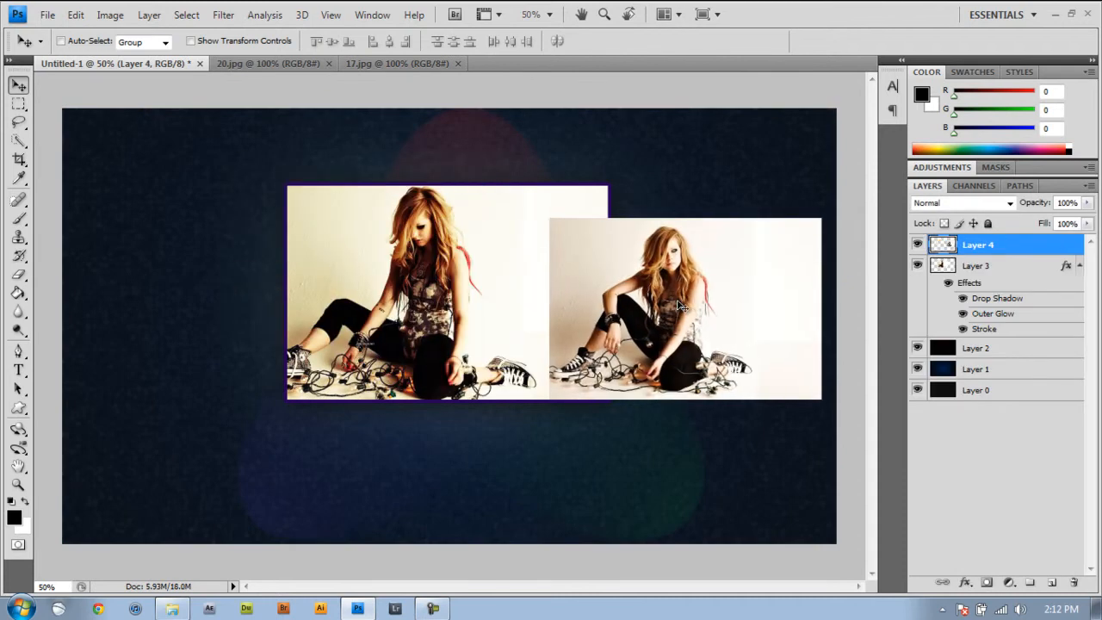
- Scale the newly placed photo to about 79.1% and skew its left corners inward so it tapers toward the main photo
key(ctrl+t)
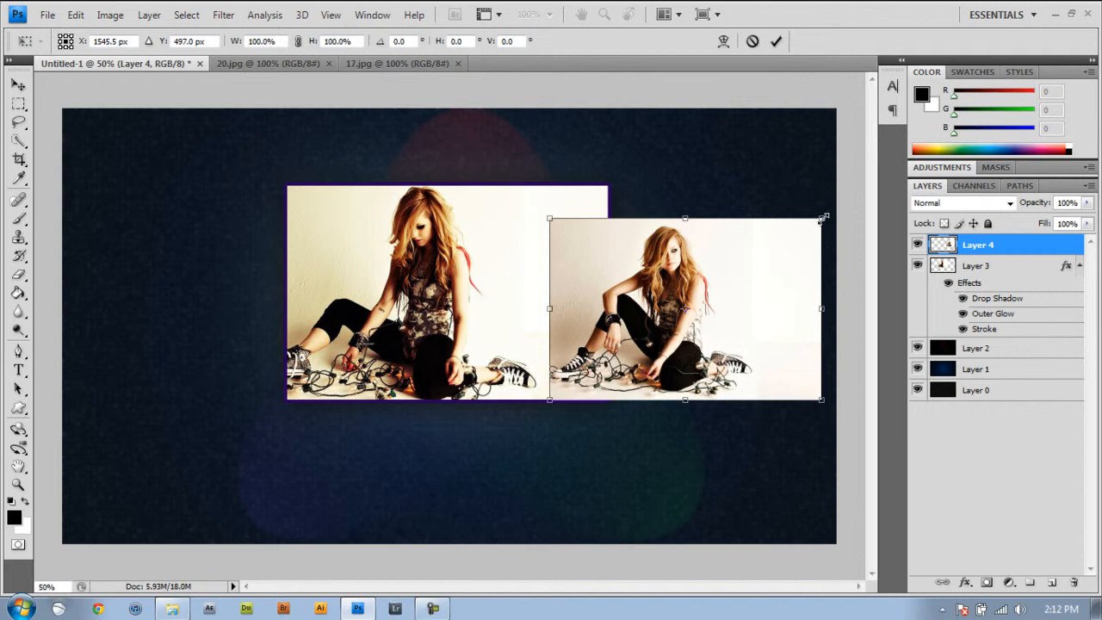
drag(823, 219, 794, 241)
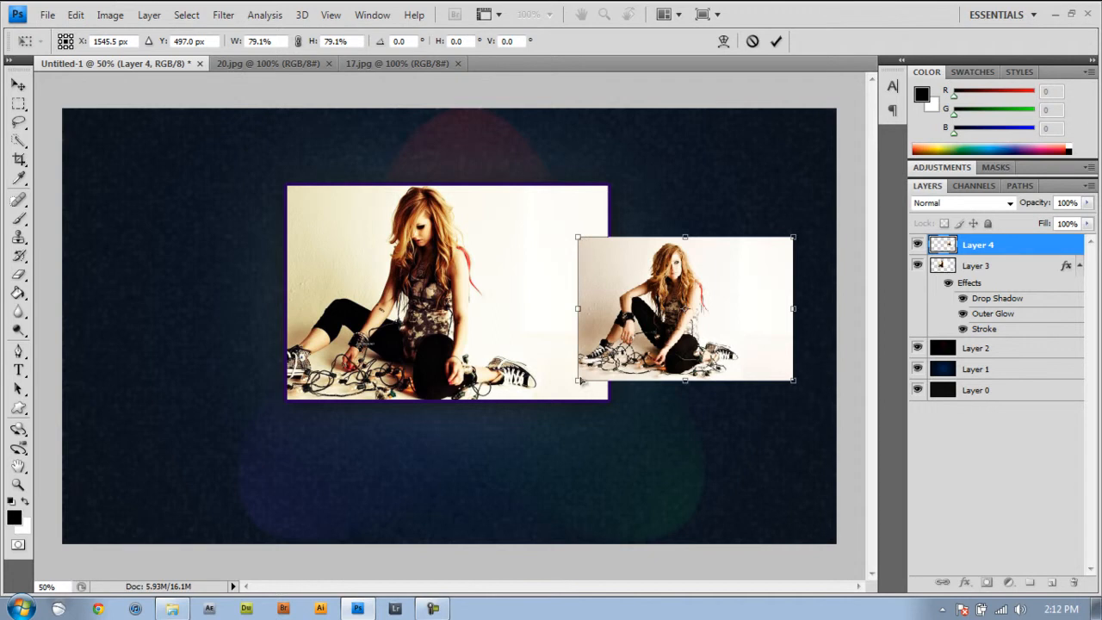
drag(578, 242, 577, 257)
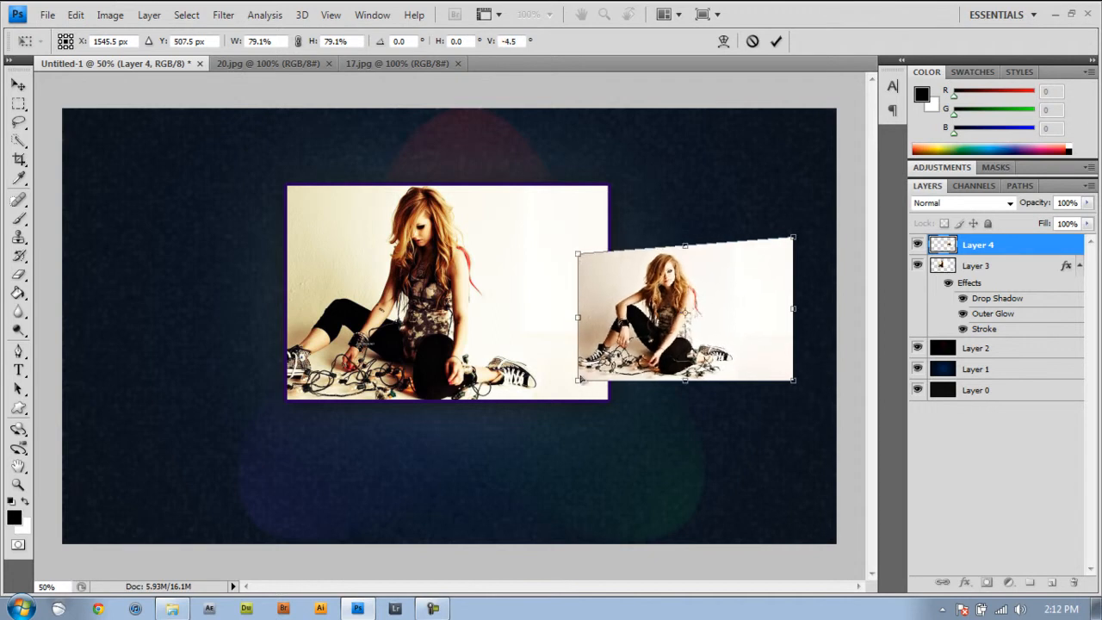
drag(578, 381, 577, 373)
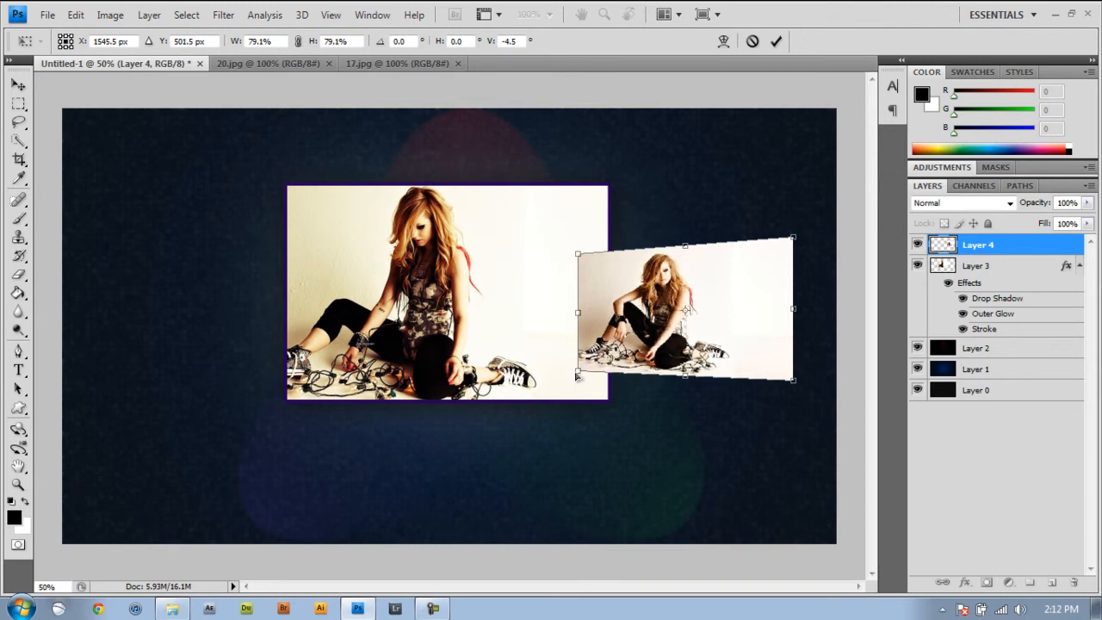
click(776, 43)
- Move the tapered photo's layer below the main photo's layer and position it just beside the main photo's right edge, vertically centered
drag(663, 311, 699, 295)
drag(1028, 249, 1025, 316)
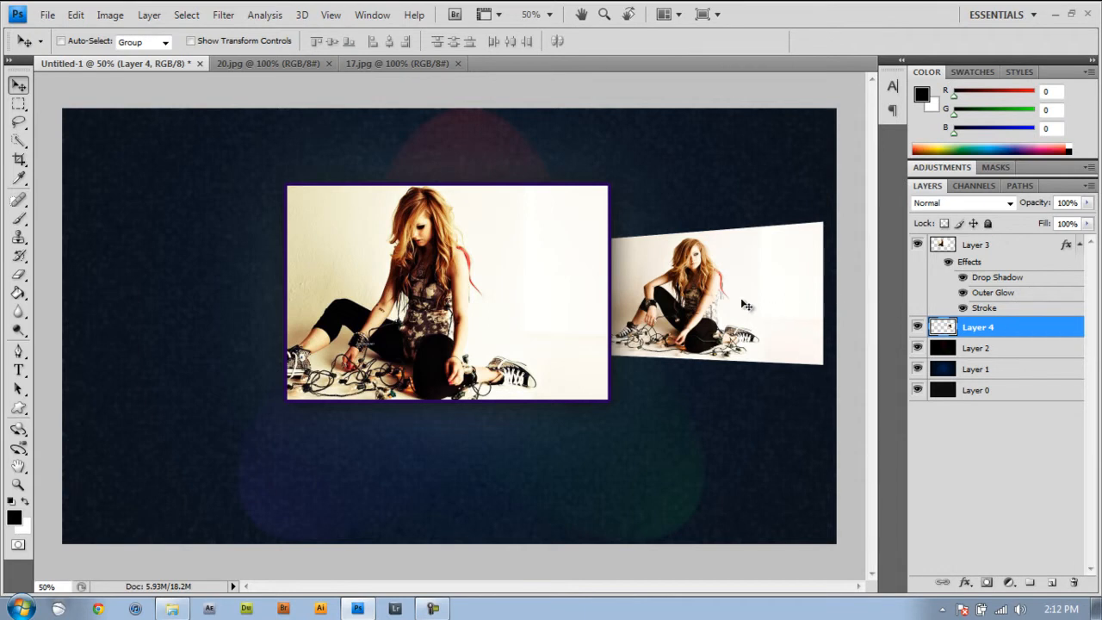
drag(733, 299, 696, 308)
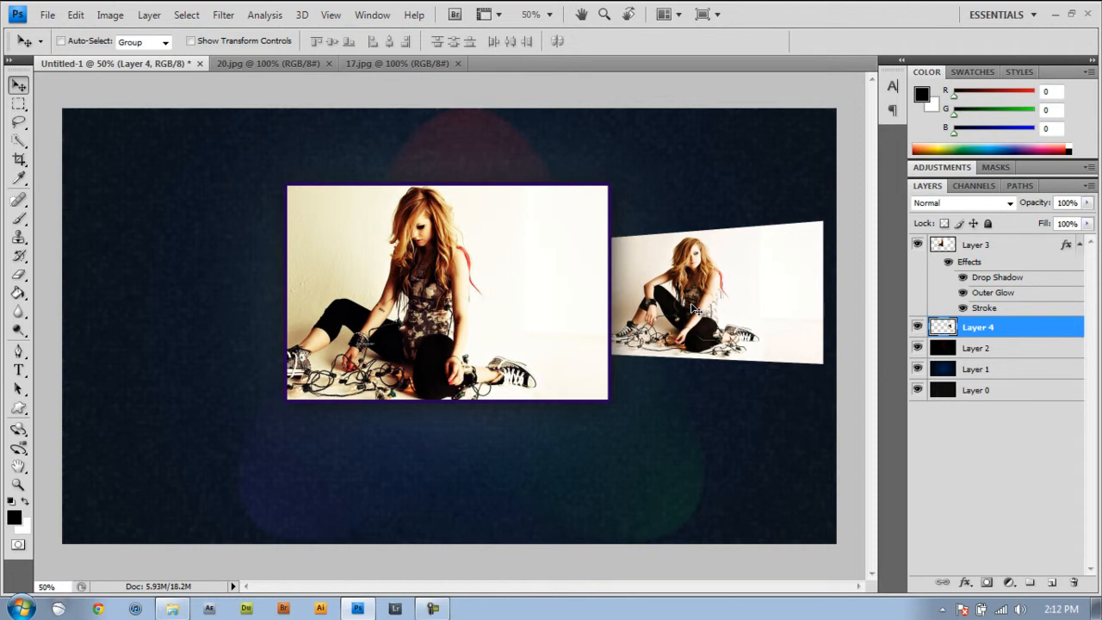
mouse_move(728, 308)
mouse_down()
mouse_move(723, 328)
mouse_move(724, 318)
mouse_up()
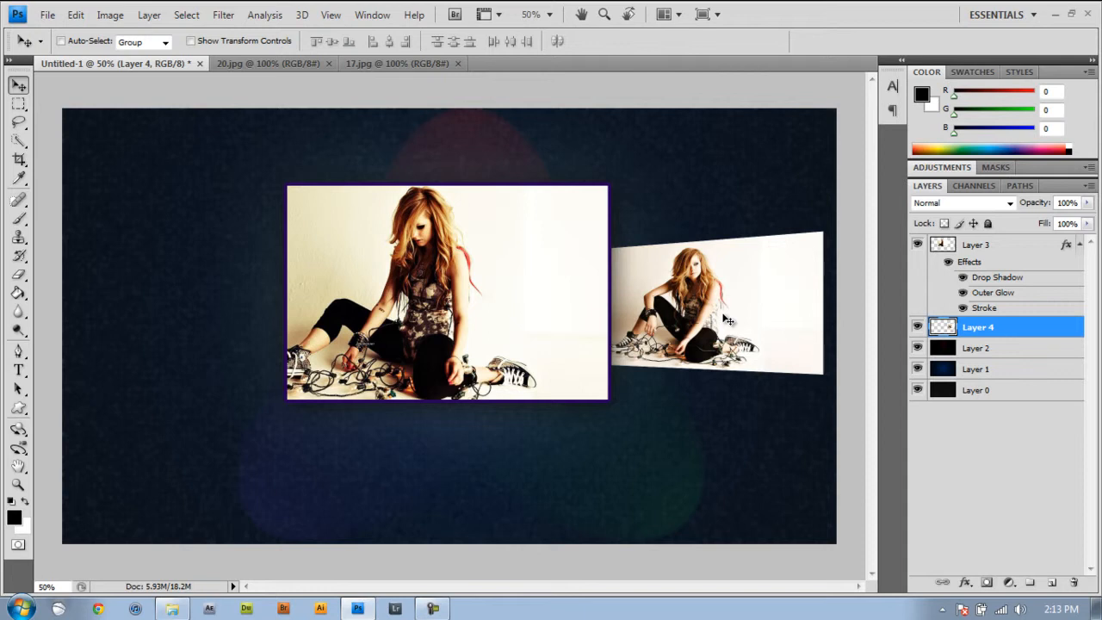
- Add a drop shadow to the tapered photo with 100% opacity, 9 px distance and 70 px size
click(149, 15)
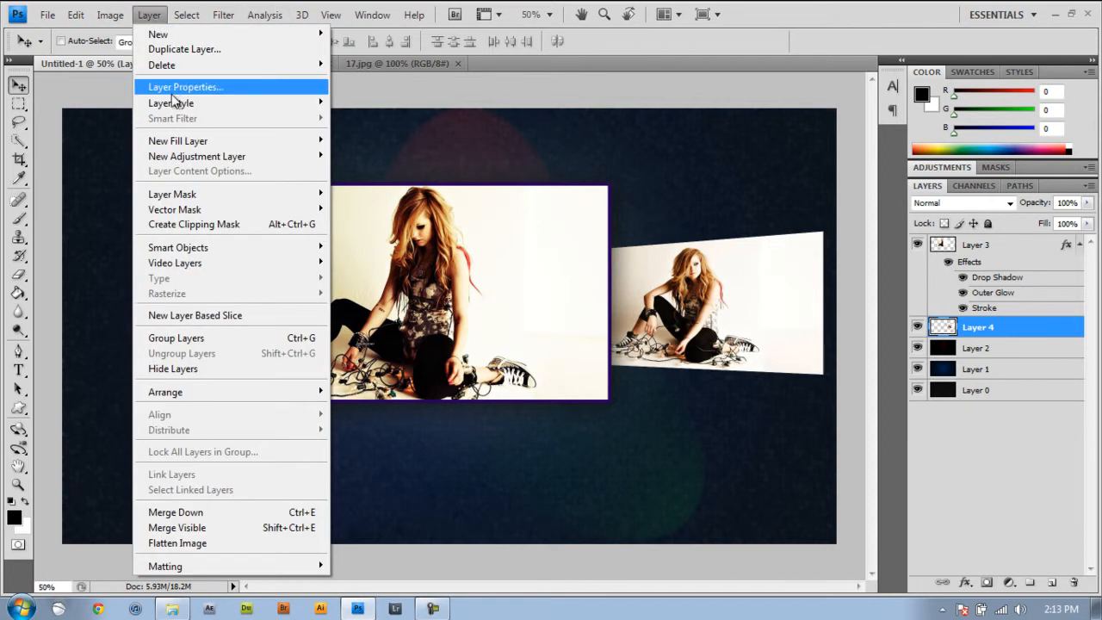
mouse_move(175, 105)
click(374, 104)
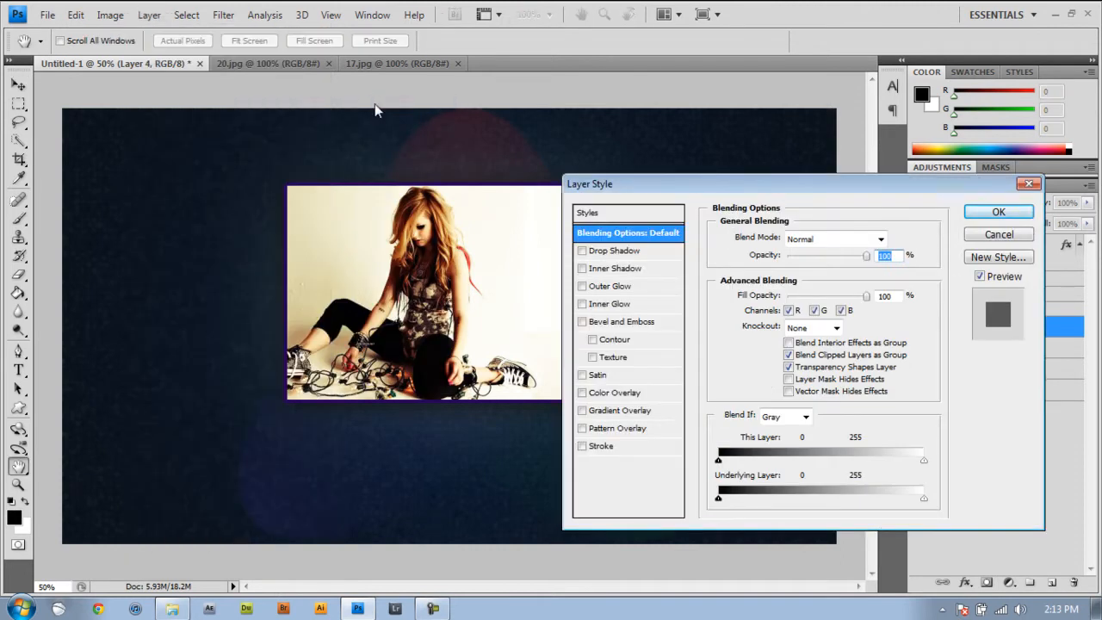
click(587, 252)
click(607, 253)
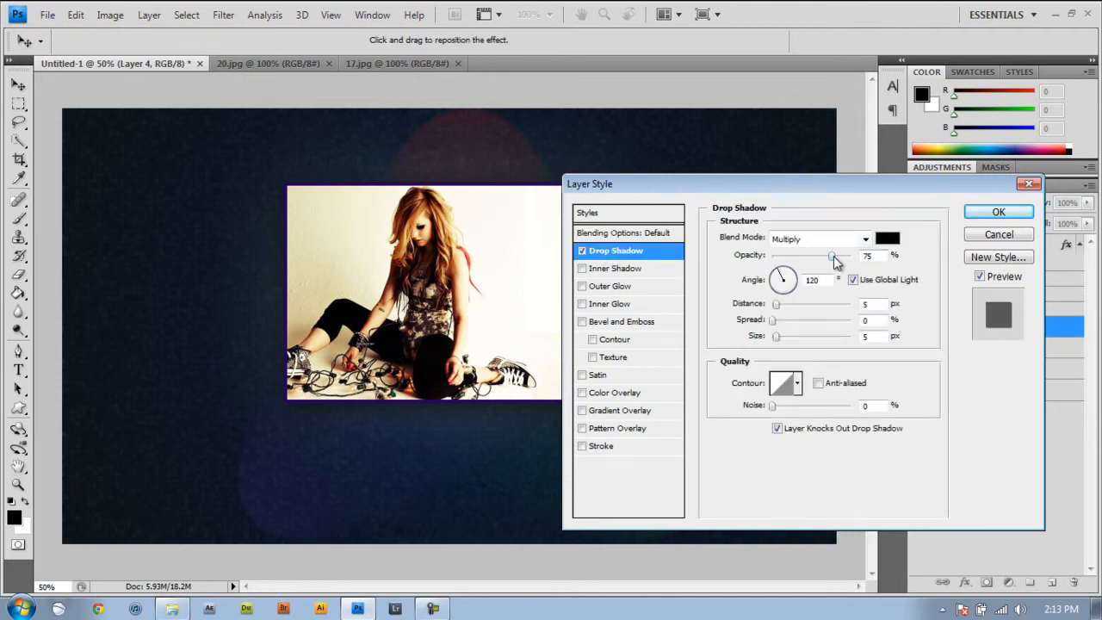
drag(829, 262, 852, 259)
click(870, 256)
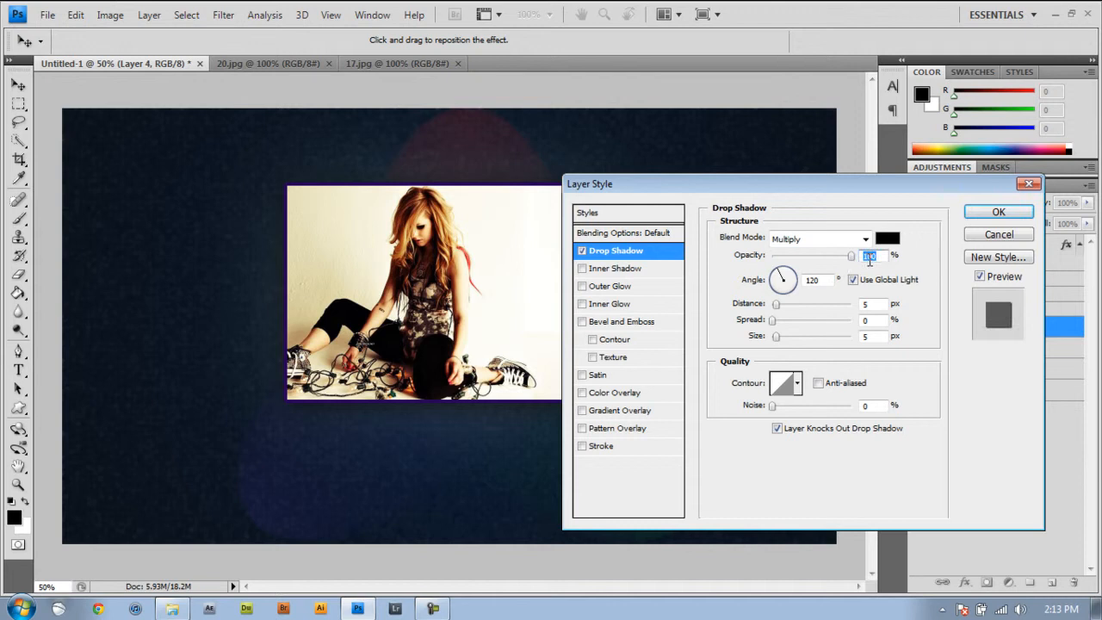
click(871, 304)
text(9)
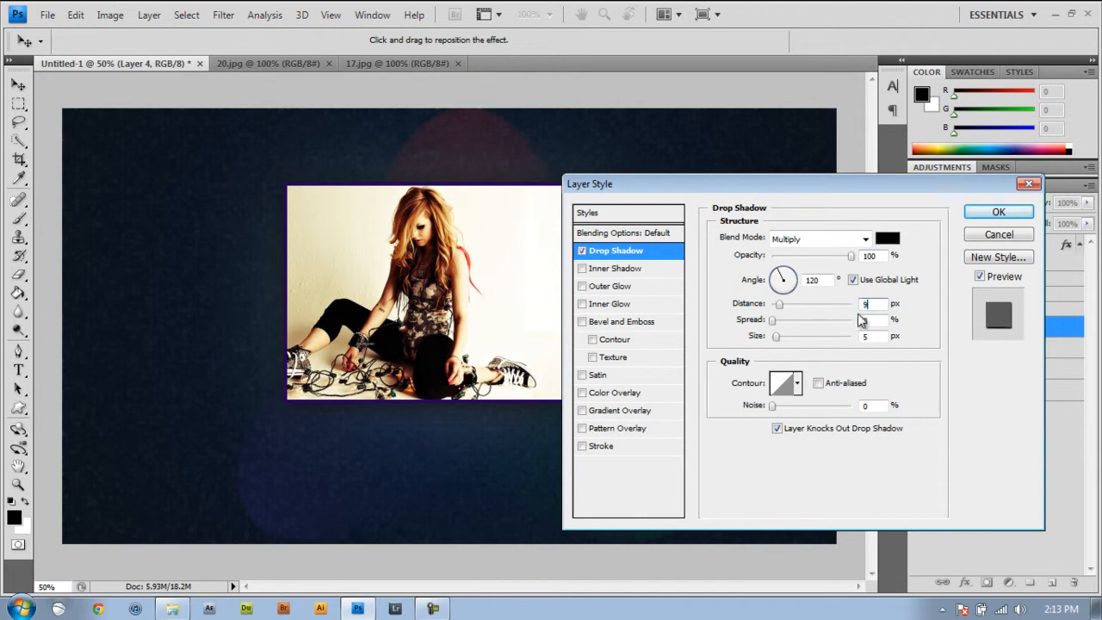
click(874, 337)
text(70)
- Add a 9 px outside stroke in dark blue, color 0b0156, to the tapered photo and apply the layer style
click(584, 446)
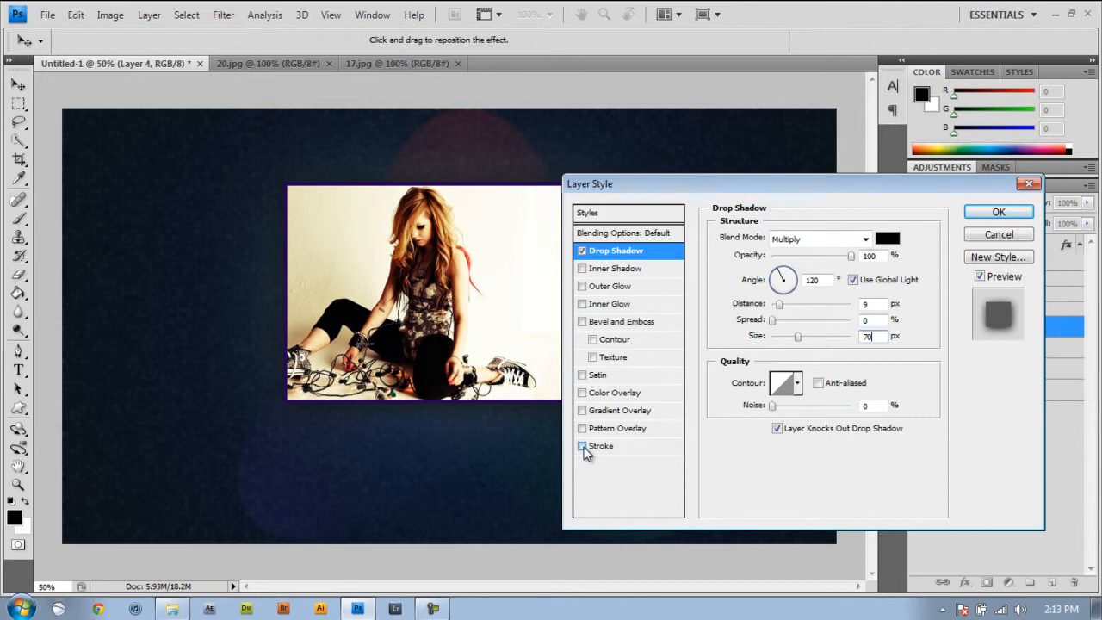
click(603, 448)
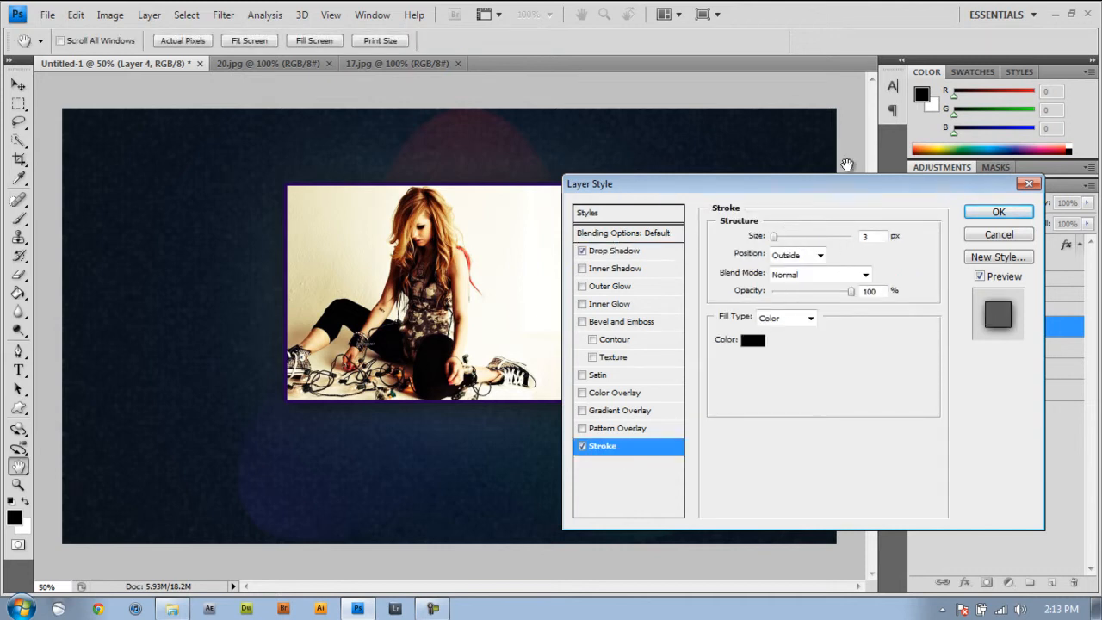
text(9)
click(754, 339)
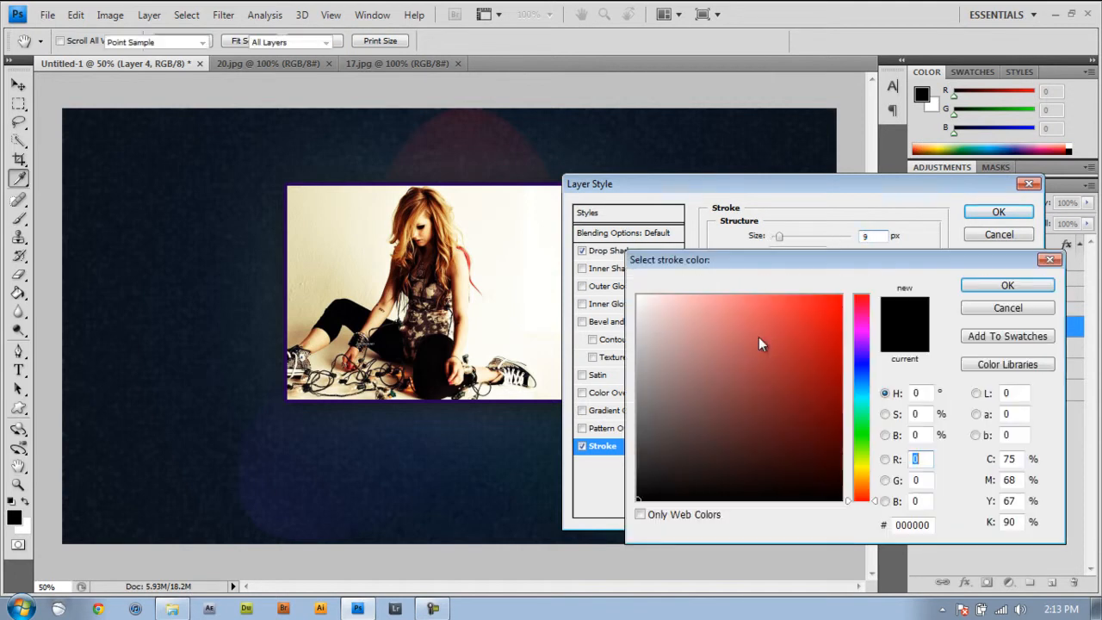
click(861, 358)
drag(816, 362, 840, 431)
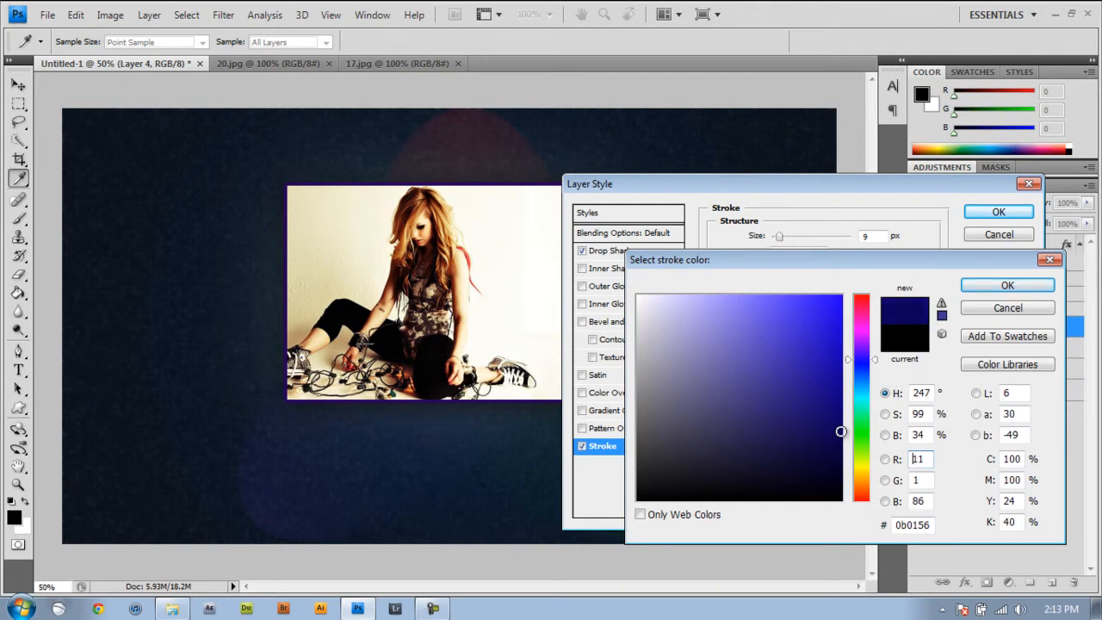
click(1006, 285)
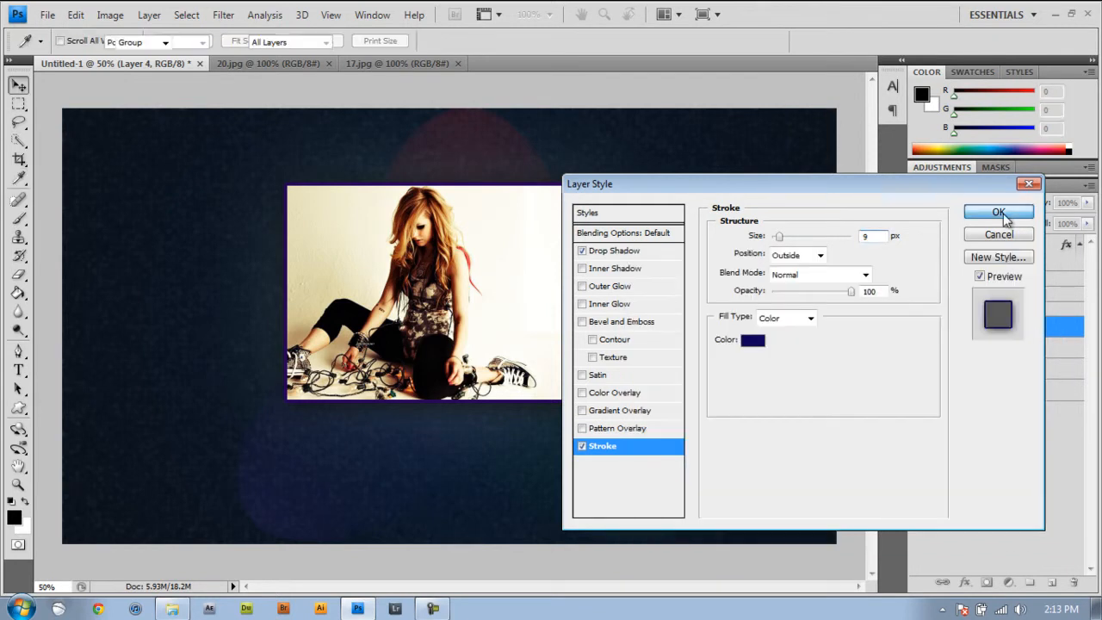
click(1000, 212)
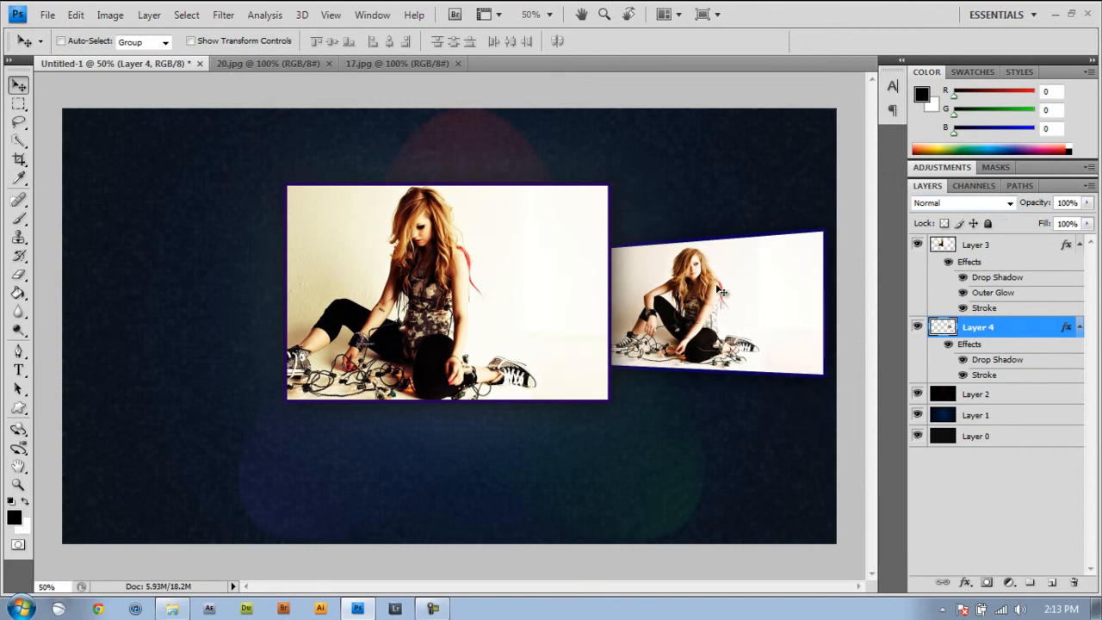
- Open image 18 from the MP3 player folder and place it in the composition behind the main photo's left side
click(172, 609)
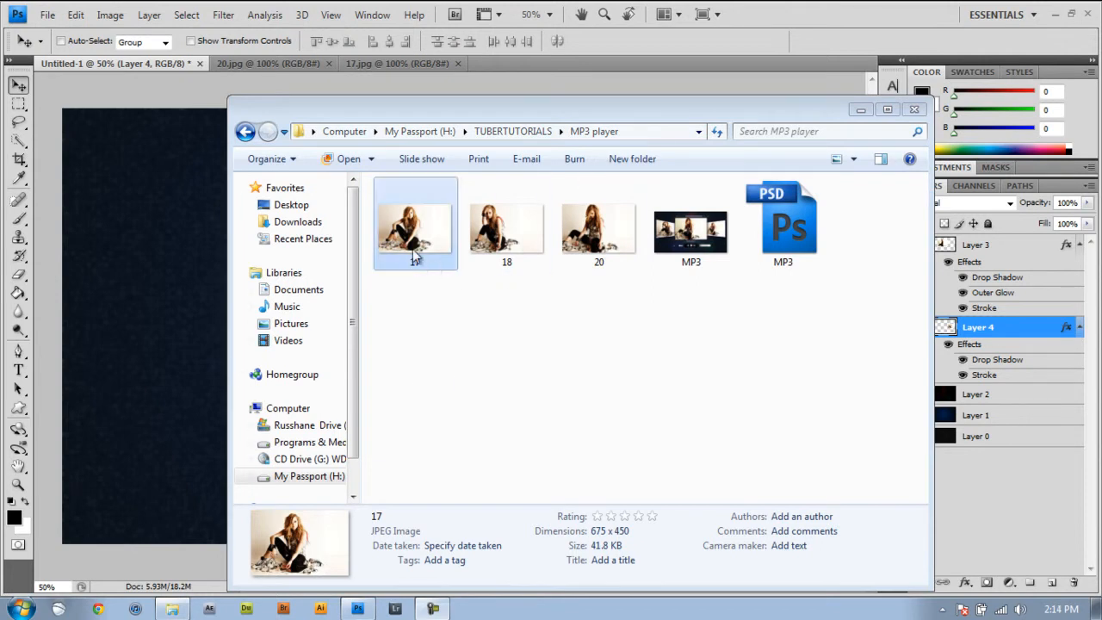
click(592, 237)
drag(516, 244, 197, 269)
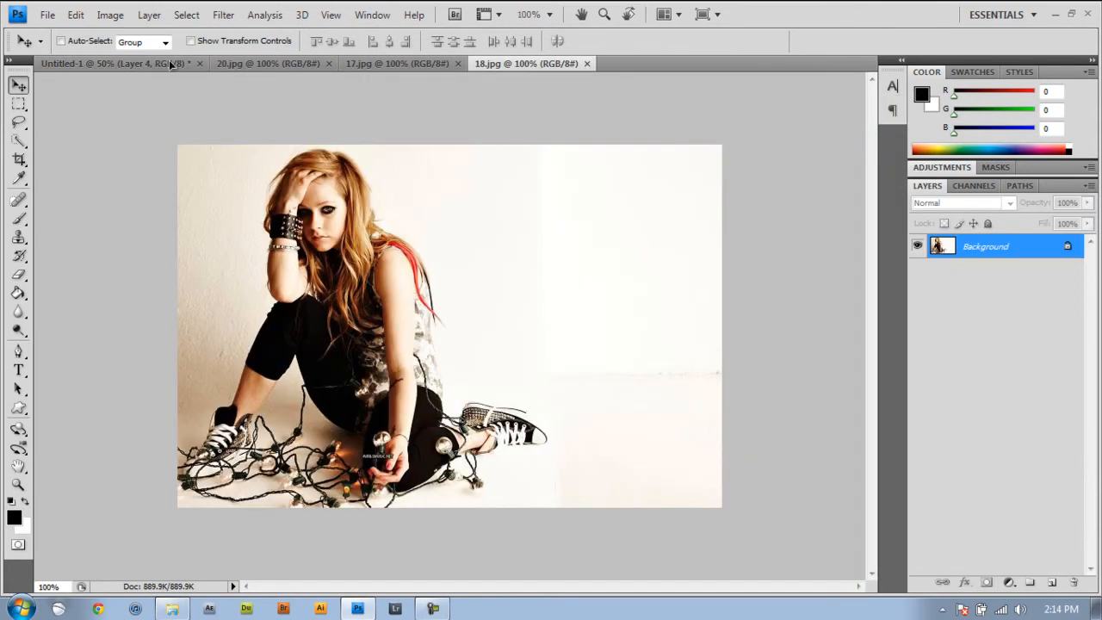
drag(173, 67, 218, 308)
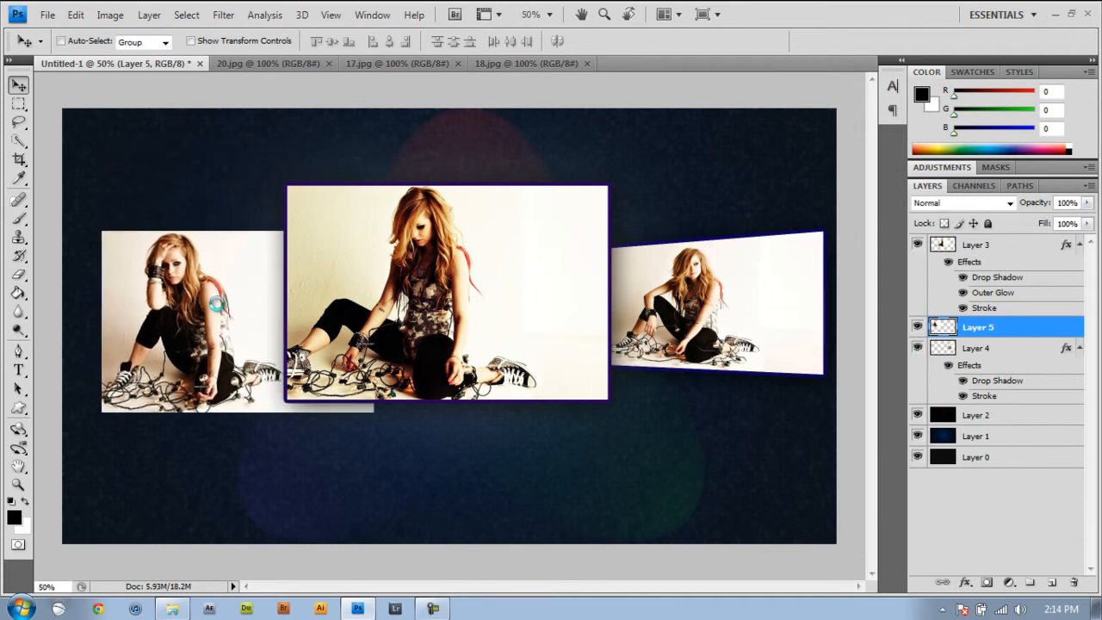
- Try scaling the left photo to 128.4% with Free Transform, flipping it vertically and horizontally to keep it upright
key(ctrl+t)
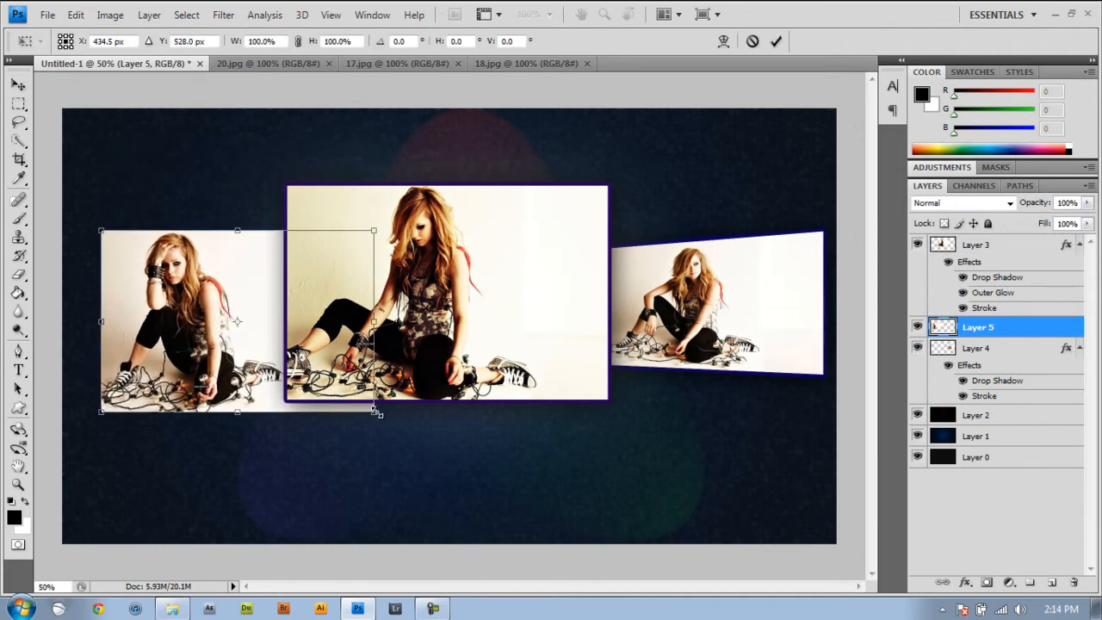
drag(373, 413, 63, 205)
right_click(302, 403)
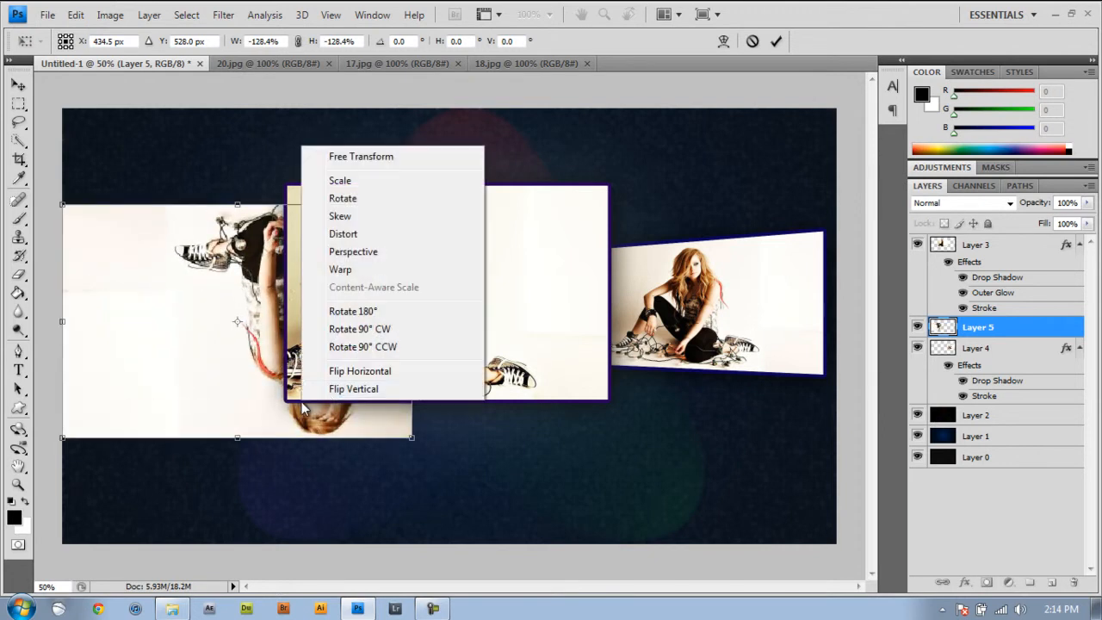
click(326, 391)
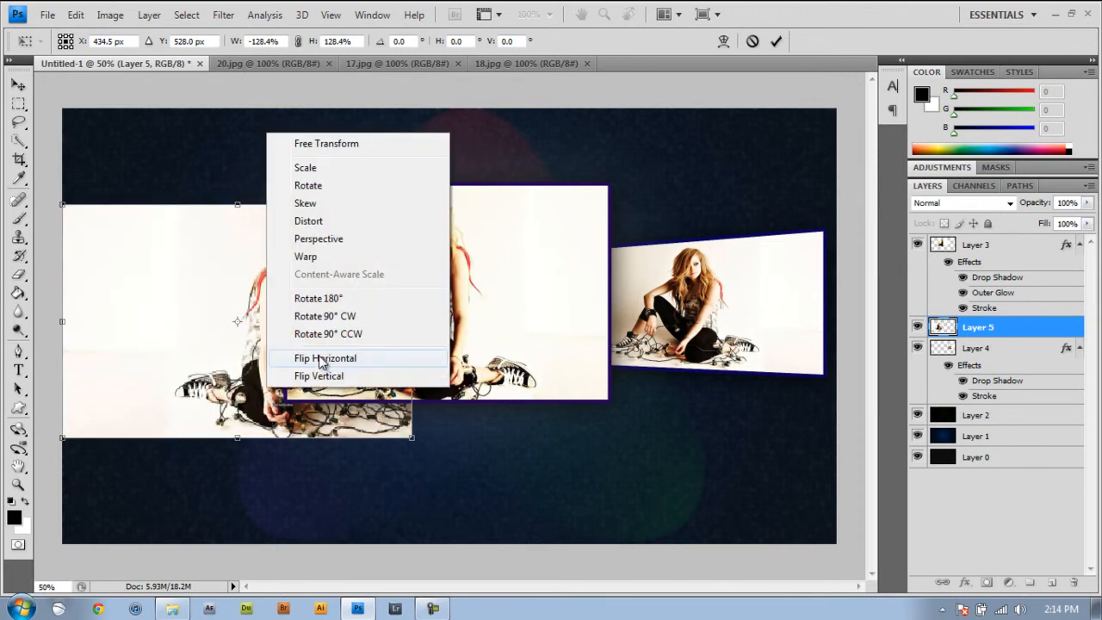
click(322, 358)
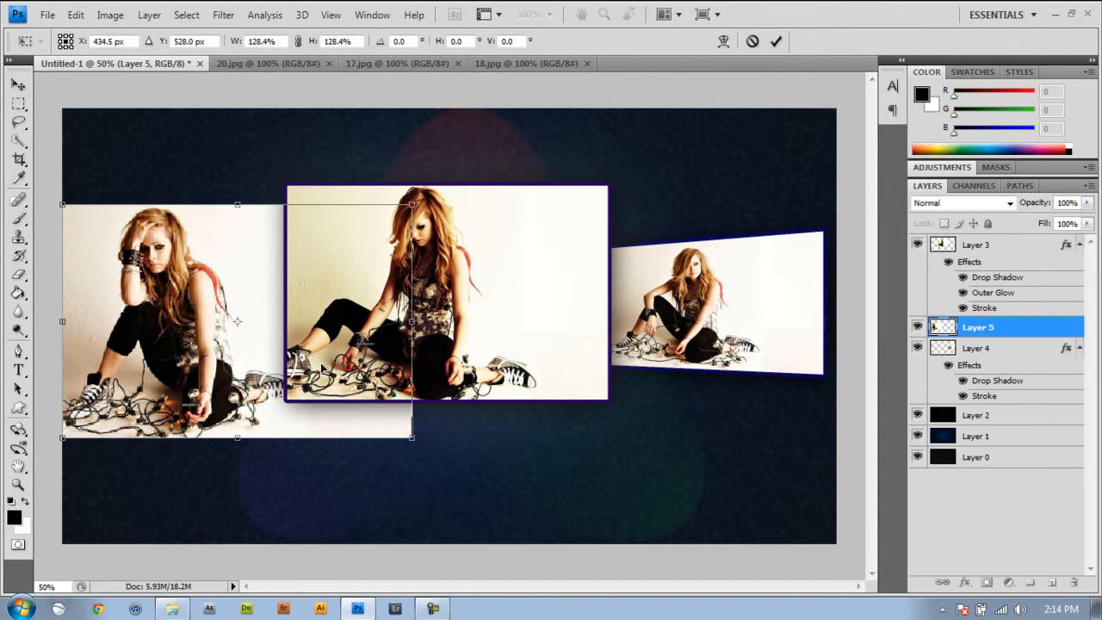
- Scale the left photo to 94.6%, flipping it vertically and horizontally to restore its upright orientation
drag(413, 440, 378, 415)
right_click(303, 345)
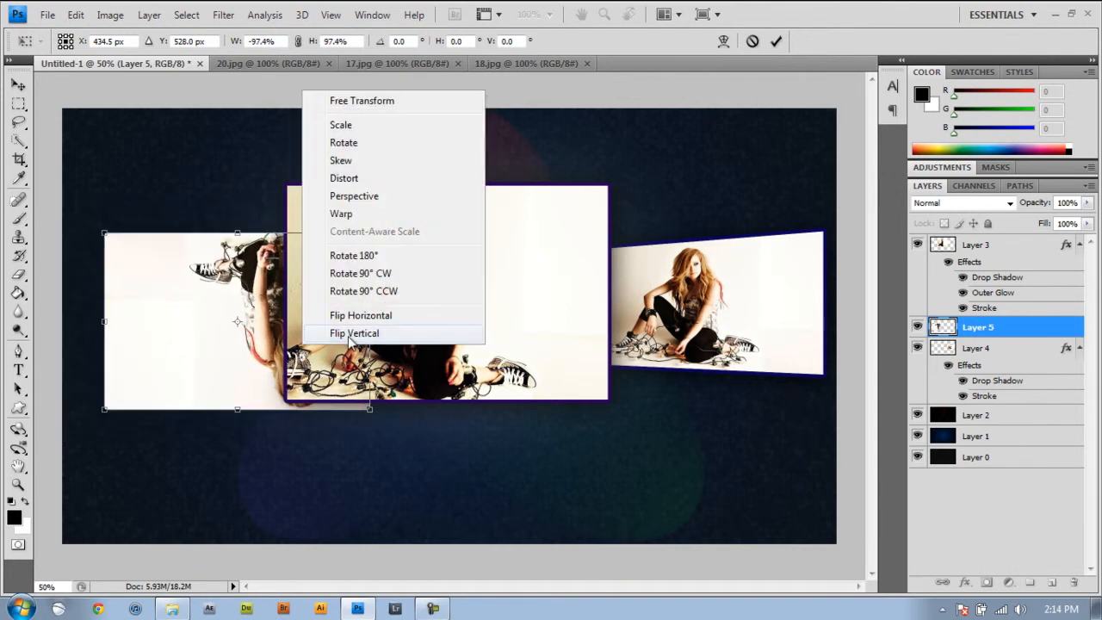
click(351, 334)
right_click(196, 334)
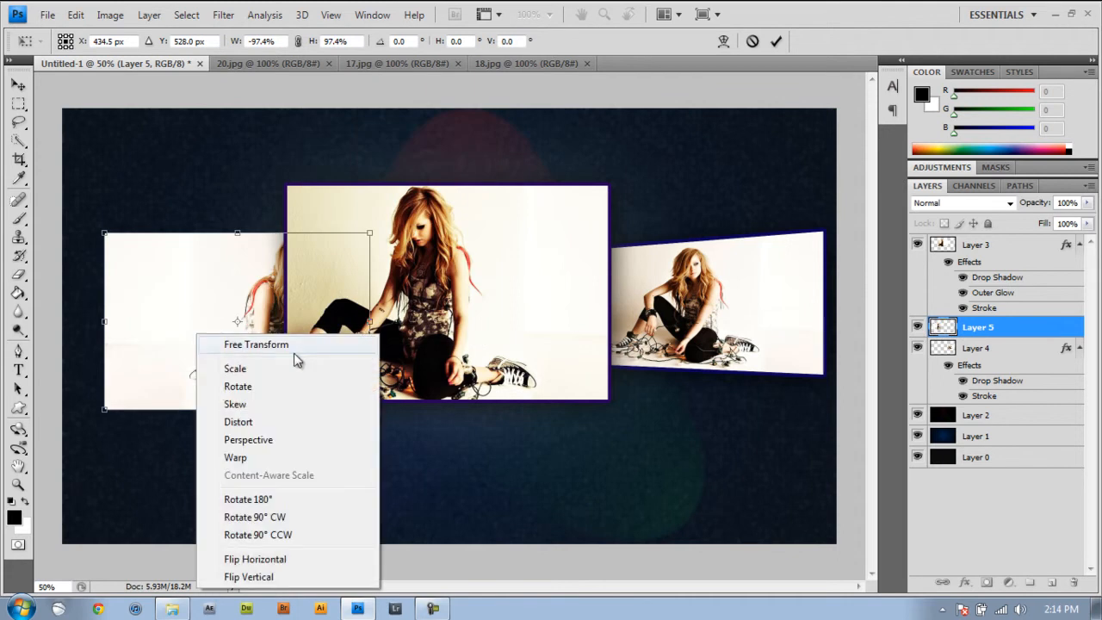
click(273, 560)
mouse_move(371, 411)
mouse_down()
mouse_move(265, 339)
mouse_move(368, 385)
mouse_move(363, 404)
mouse_up()
drag(273, 320, 257, 313)
key(ctrl+z)
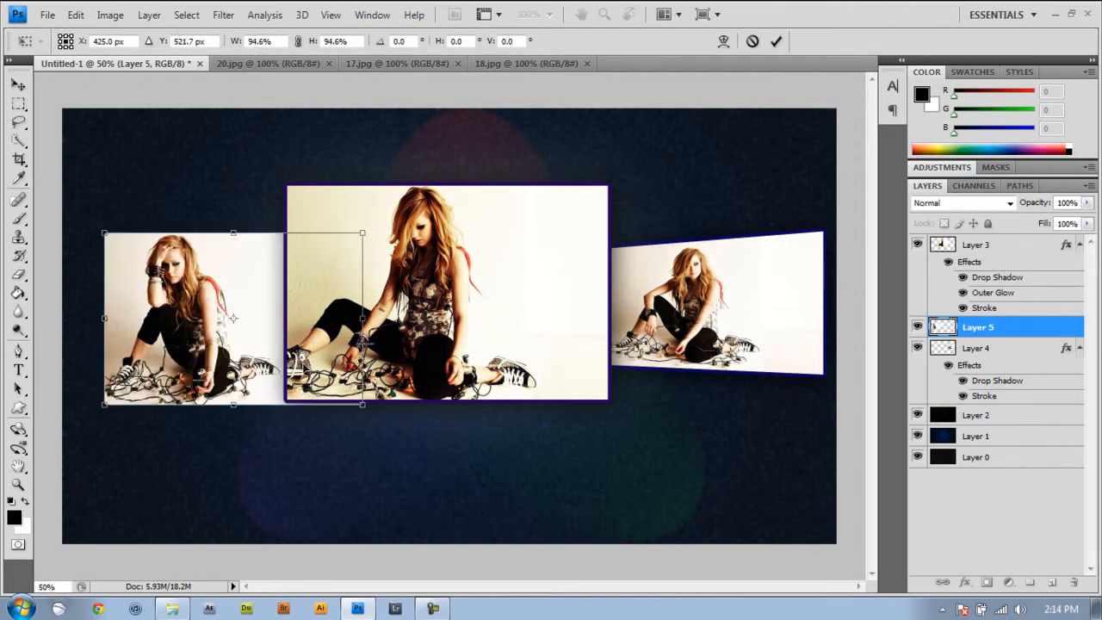
- Skew the left photo by lowering its upper-right corner so its top edge slopes down toward the main photo
drag(362, 234, 840, 326)
key(ctrl+z)
drag(364, 238, 370, 264)
- Try to raise the left photo's lower-right corner to taper its bottom edge, undoing each attempt
drag(363, 407, 366, 402)
key(ctrl+z)
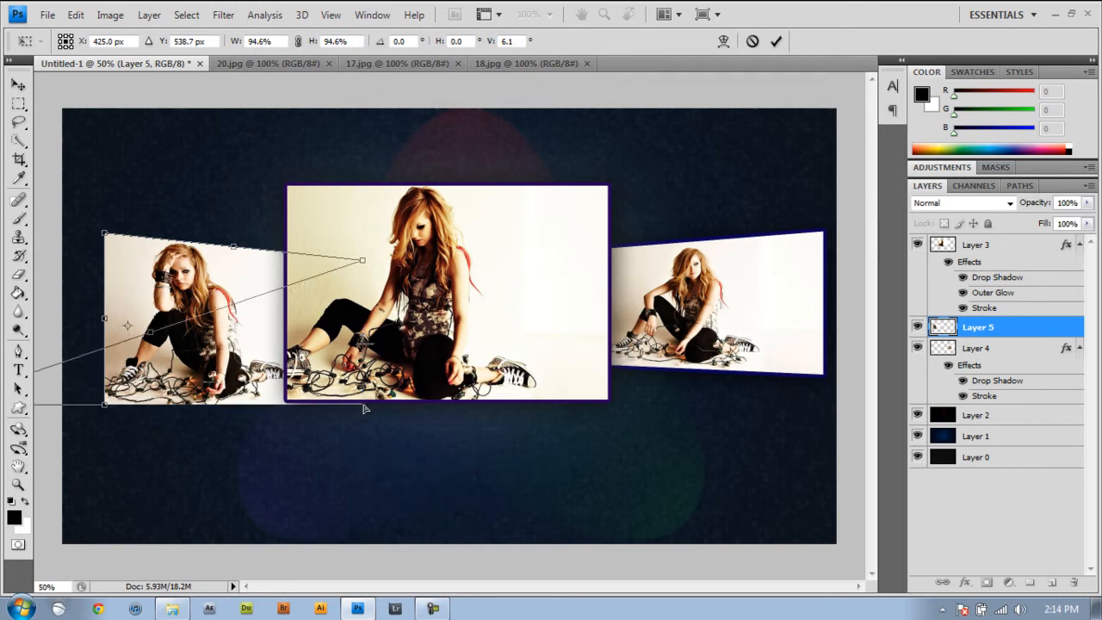
drag(363, 406, 363, 401)
key(ctrl+z)
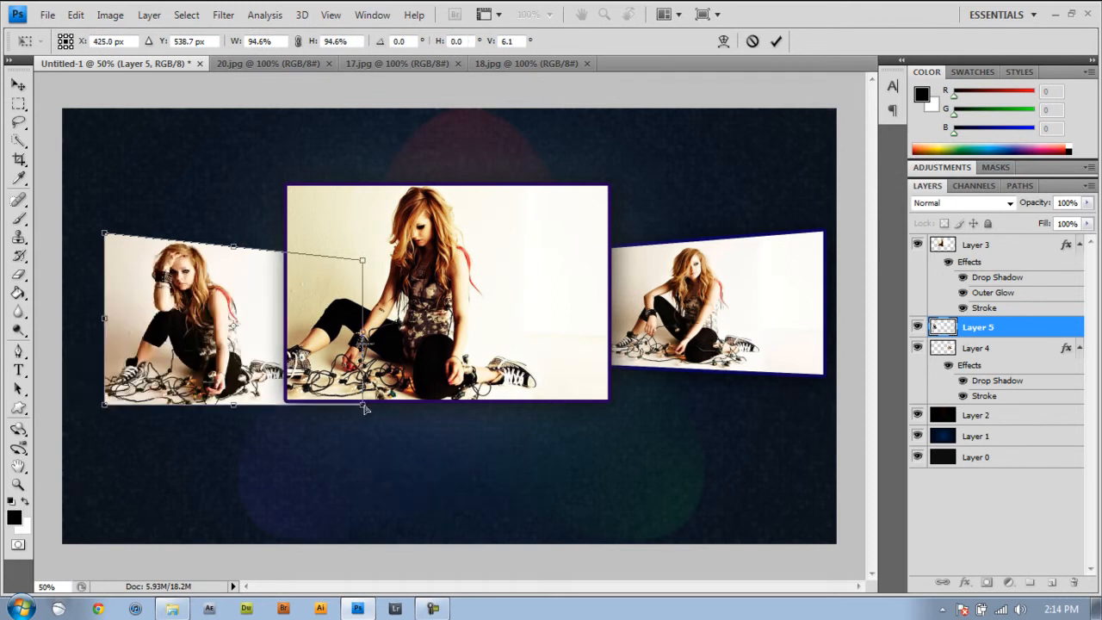
key(ctrl+z)
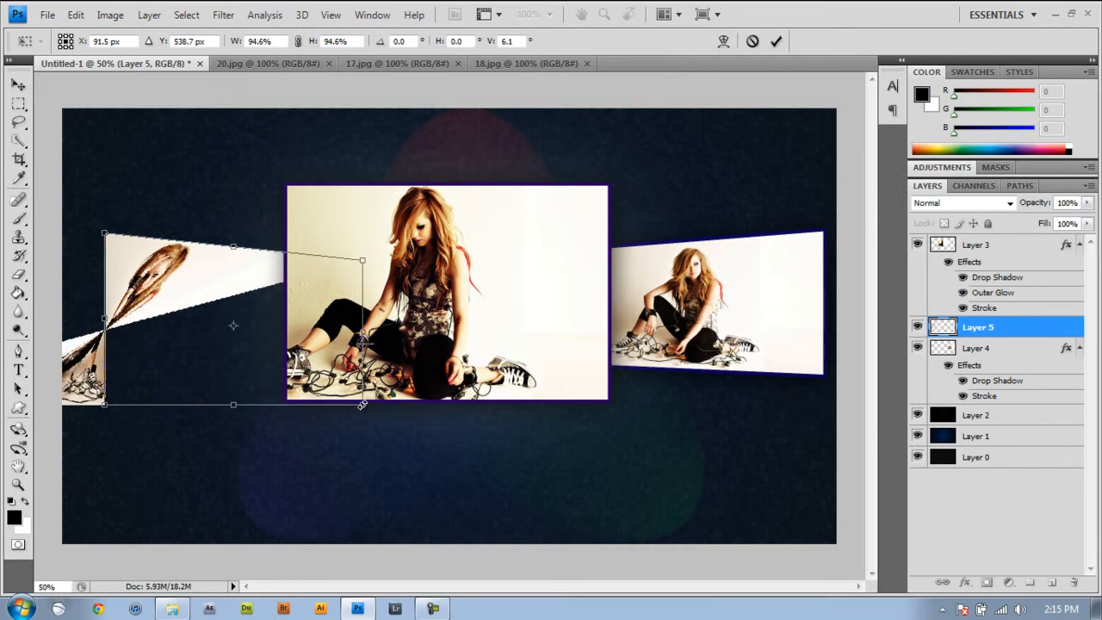
key(ctrl+z)
key(ctrl+z)
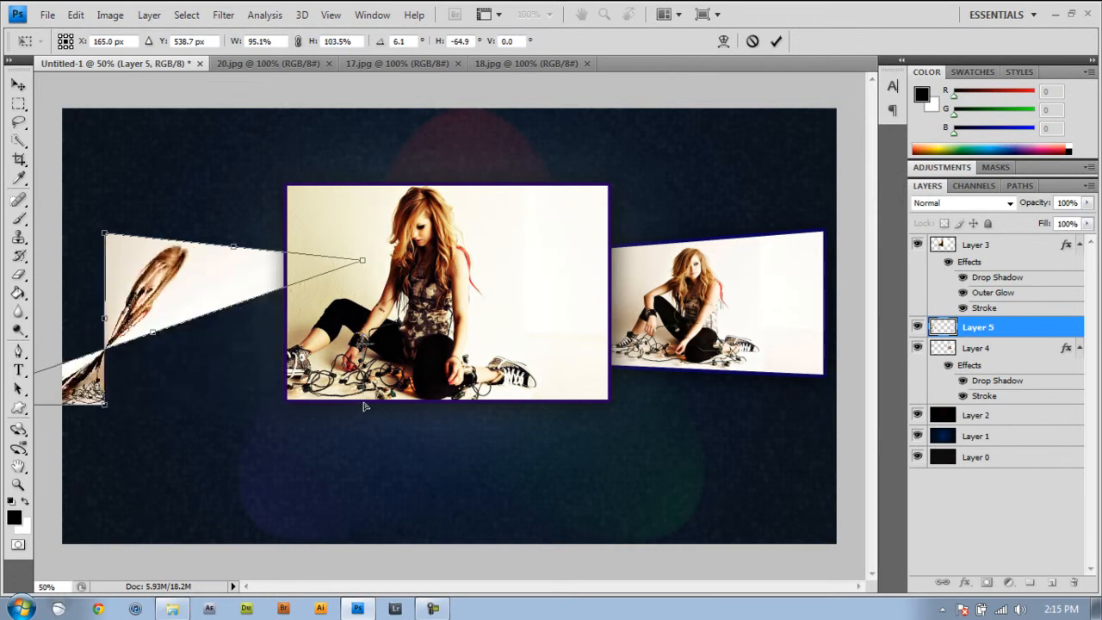
key(ctrl+z)
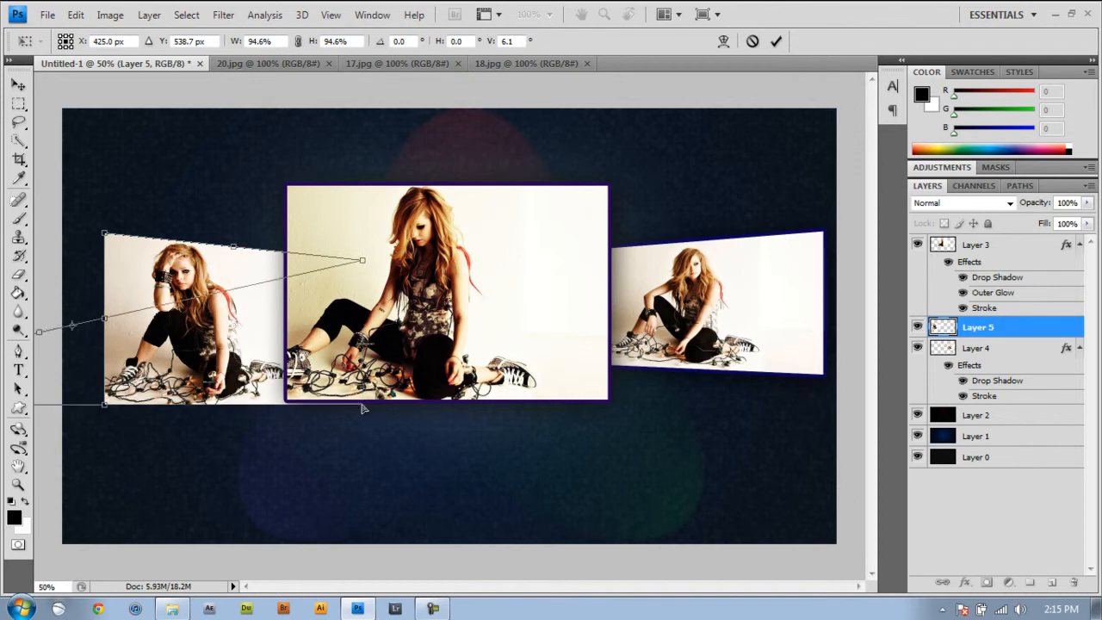
drag(362, 407, 365, 407)
key(ctrl+z)
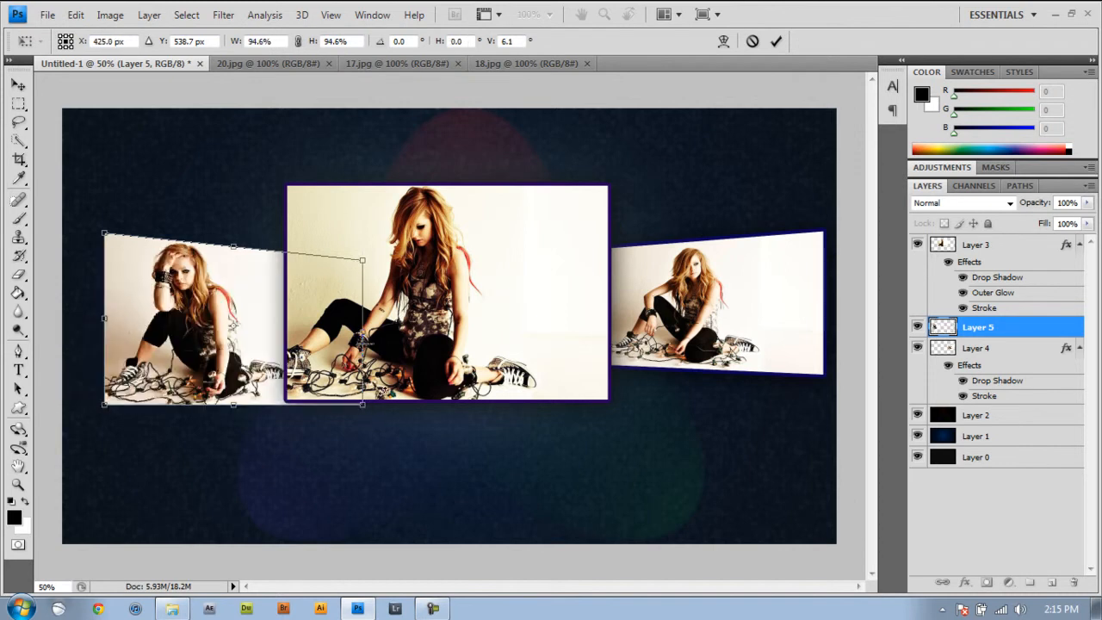
- Apply the transform, then taper the left photo's bottom edge by raising its lower-right corner in a new Free Transform
key(Return)
key(ctrl+t)
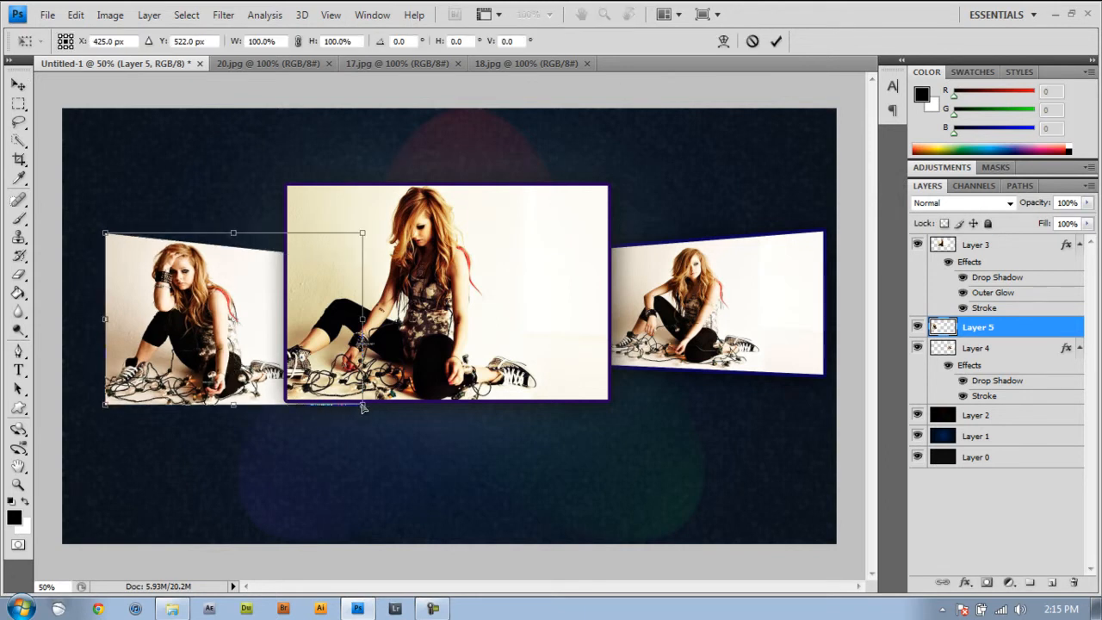
drag(365, 406, 374, 389)
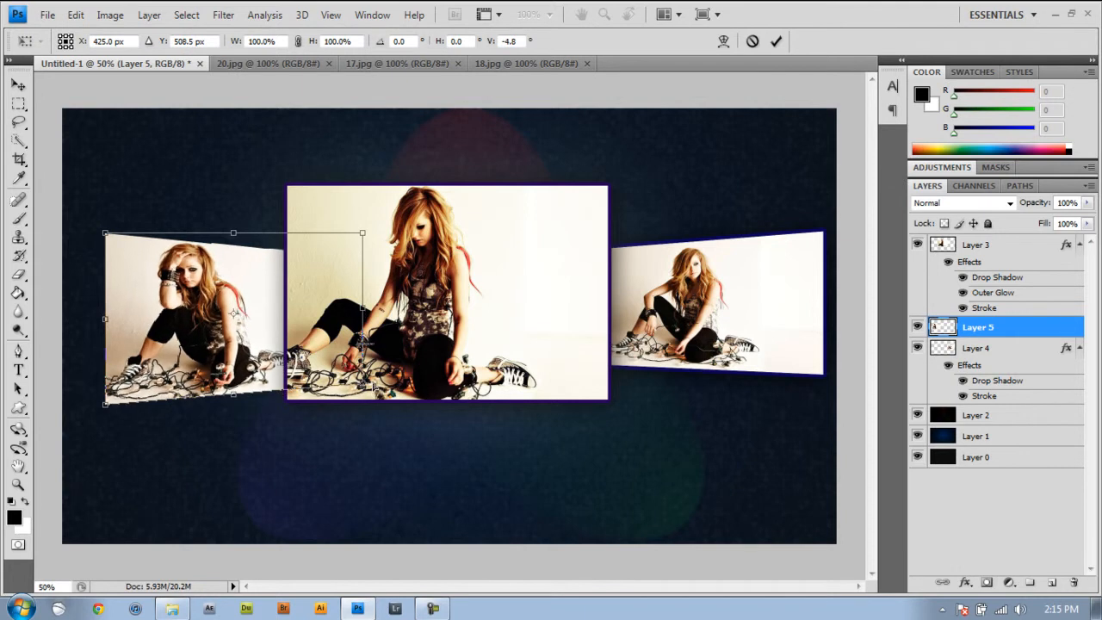
click(776, 40)
- Move the tapered left photo up and outward so it sits vertically centered beside the main photo
key(Delete)
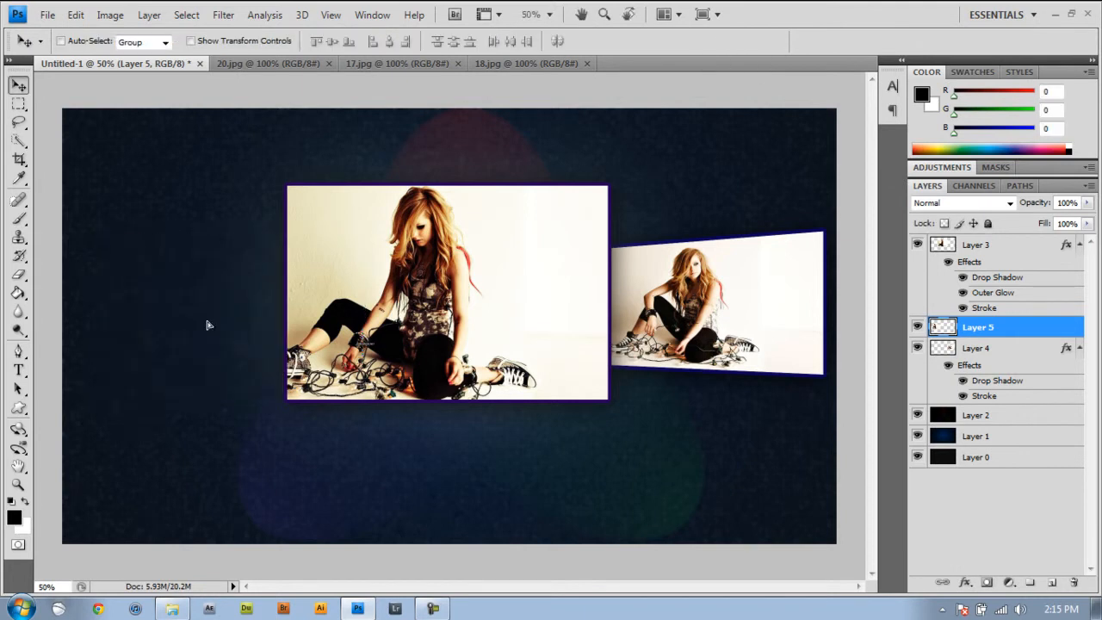
key(ctrl+z)
drag(227, 329, 201, 312)
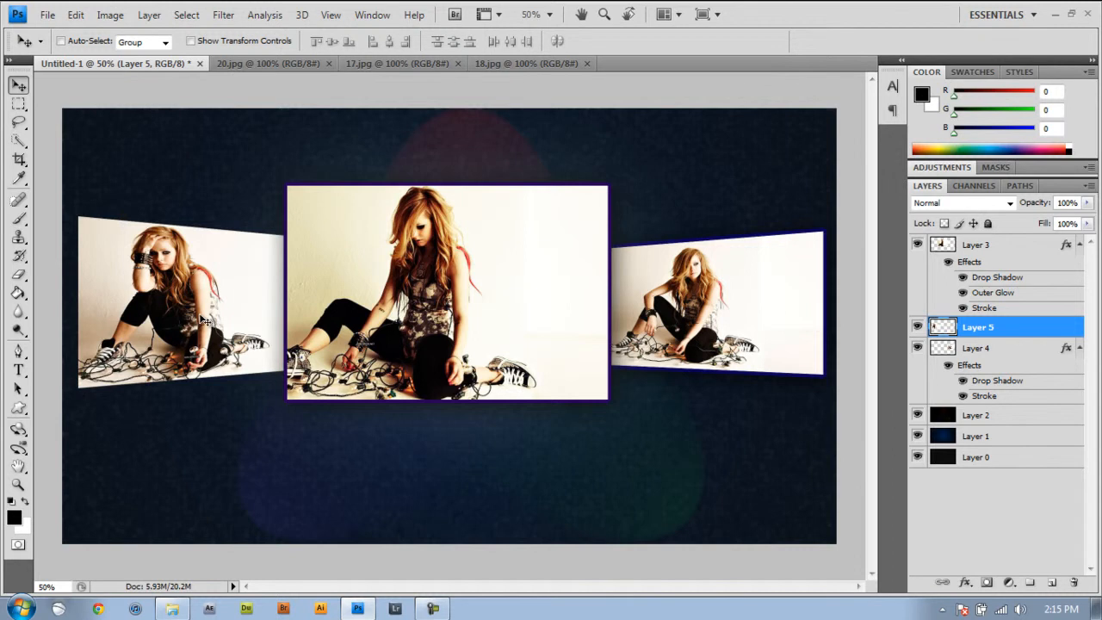
- Copy the layer style of the right photo, Layer 4, and paste it onto the left photo, Layer 5
click(1016, 360)
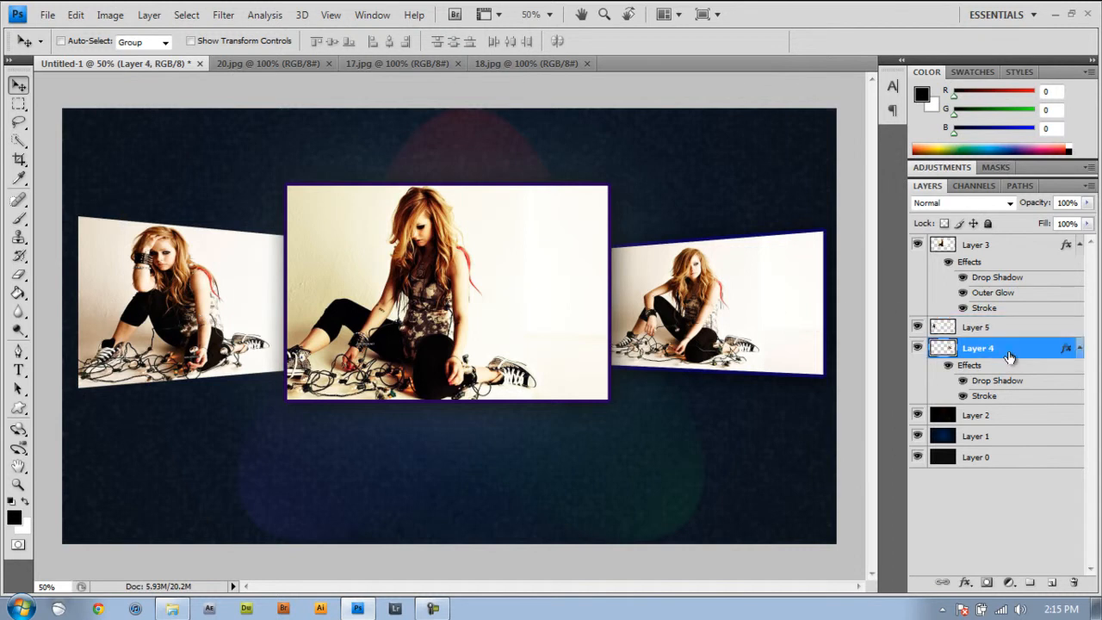
right_click(1017, 353)
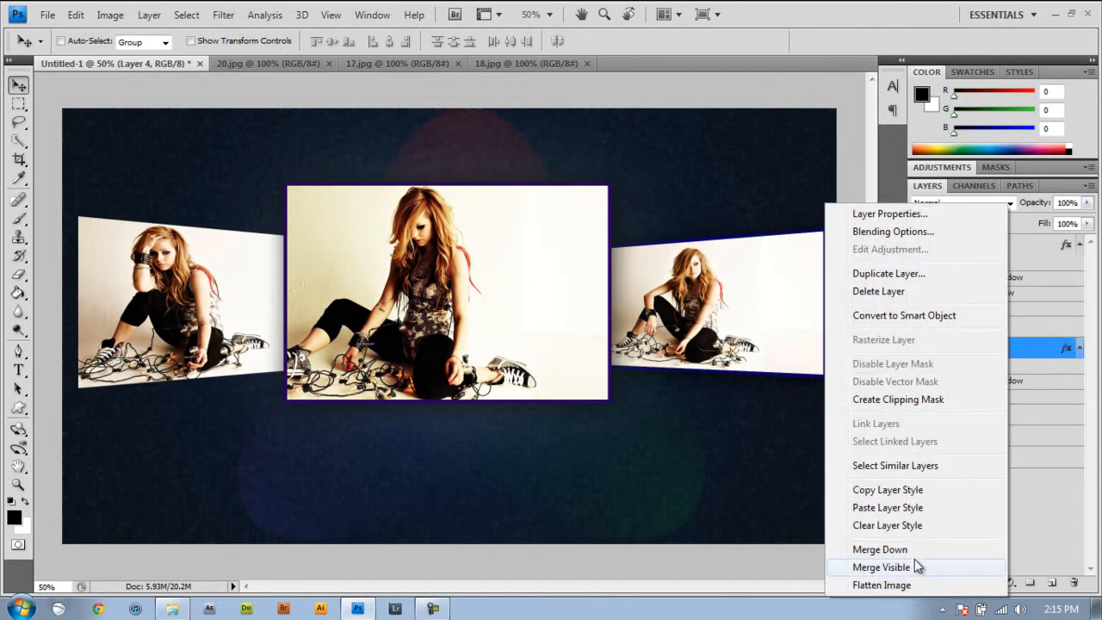
click(913, 493)
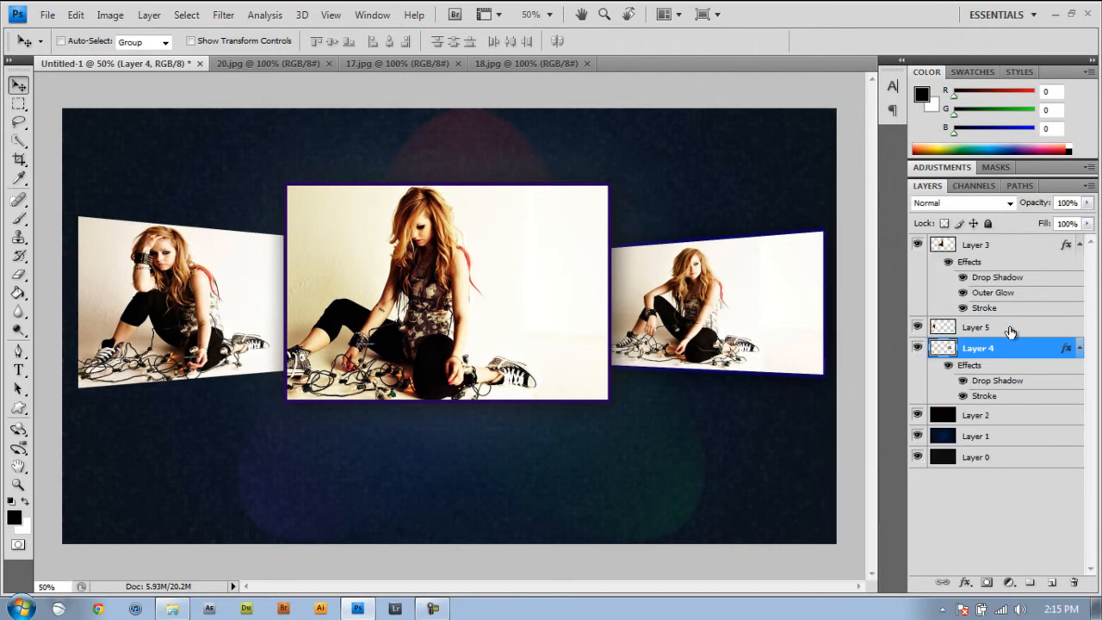
click(1004, 328)
right_click(1004, 328)
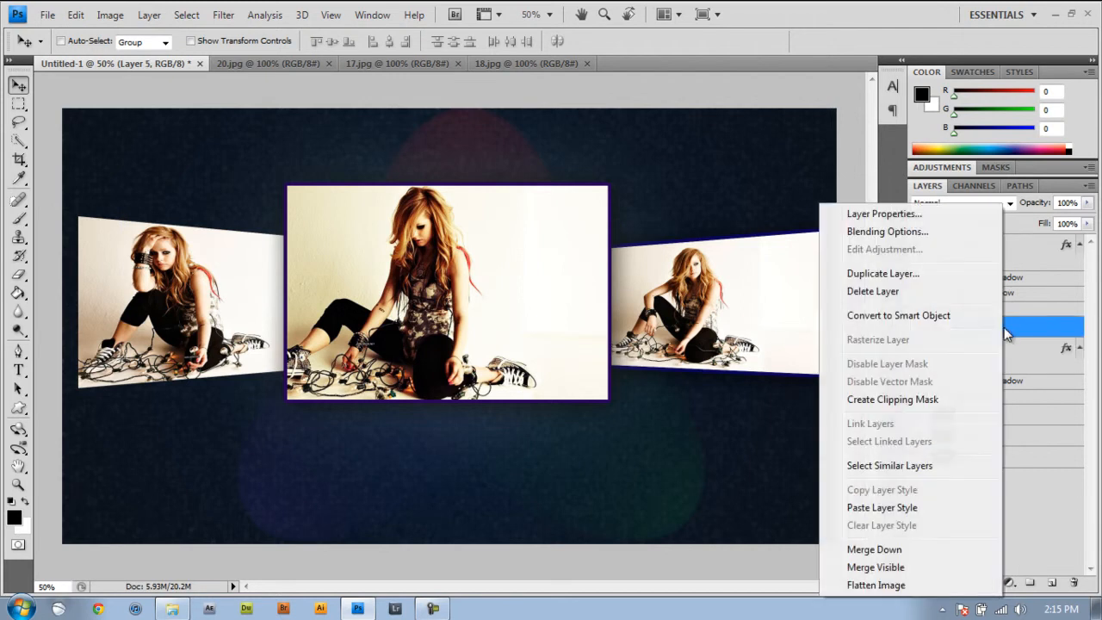
click(901, 509)
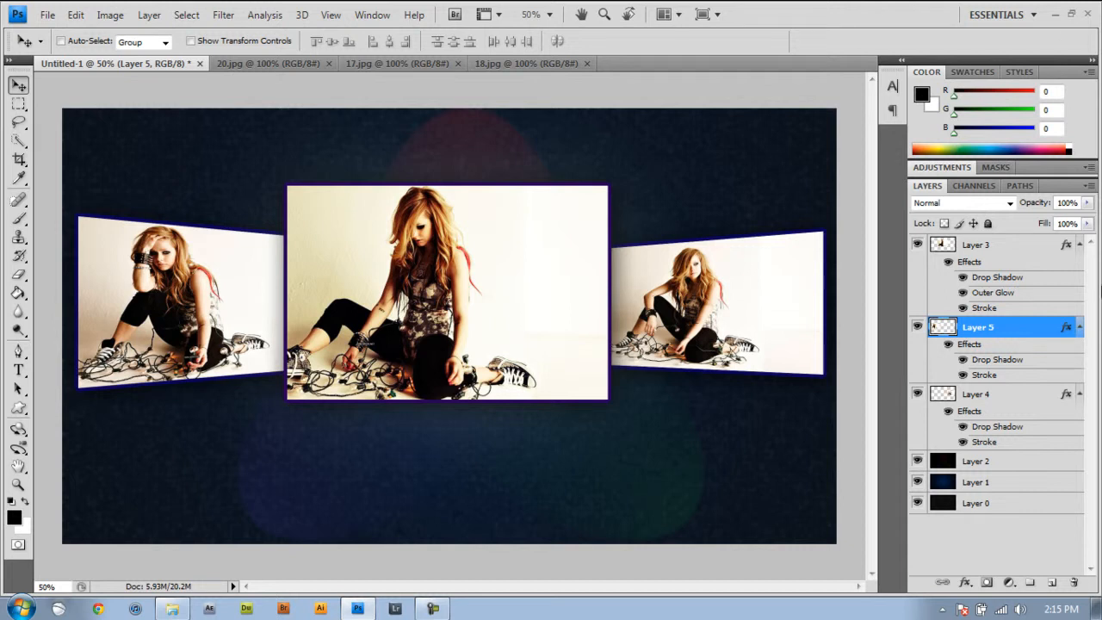
- Collapse the effects lists of Layer 3, Layer 5 and Layer 4
click(1024, 253)
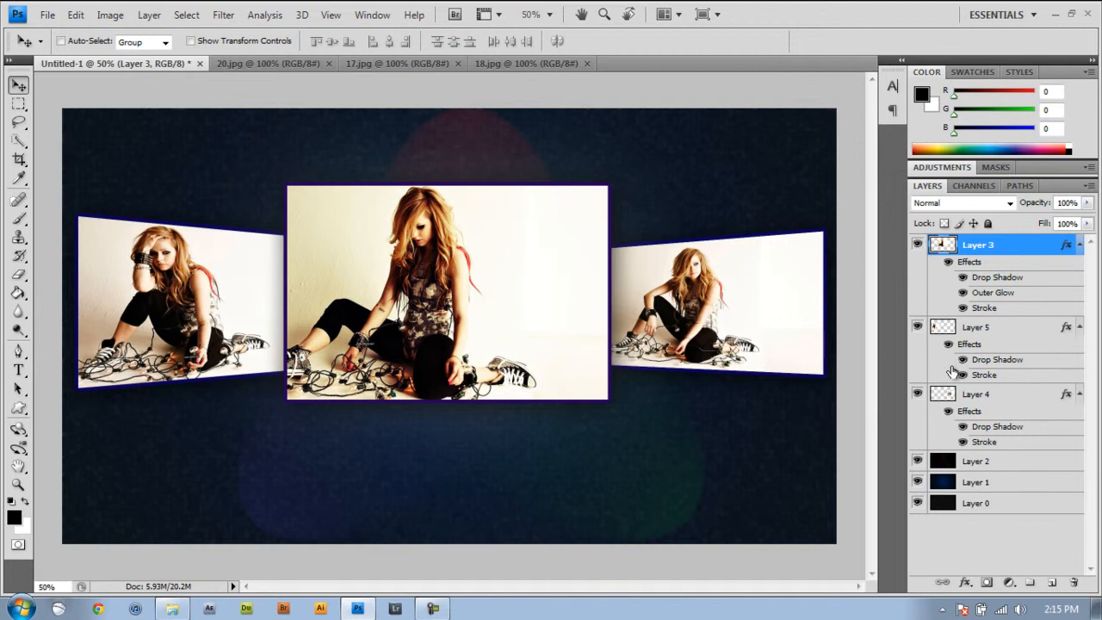
click(1080, 246)
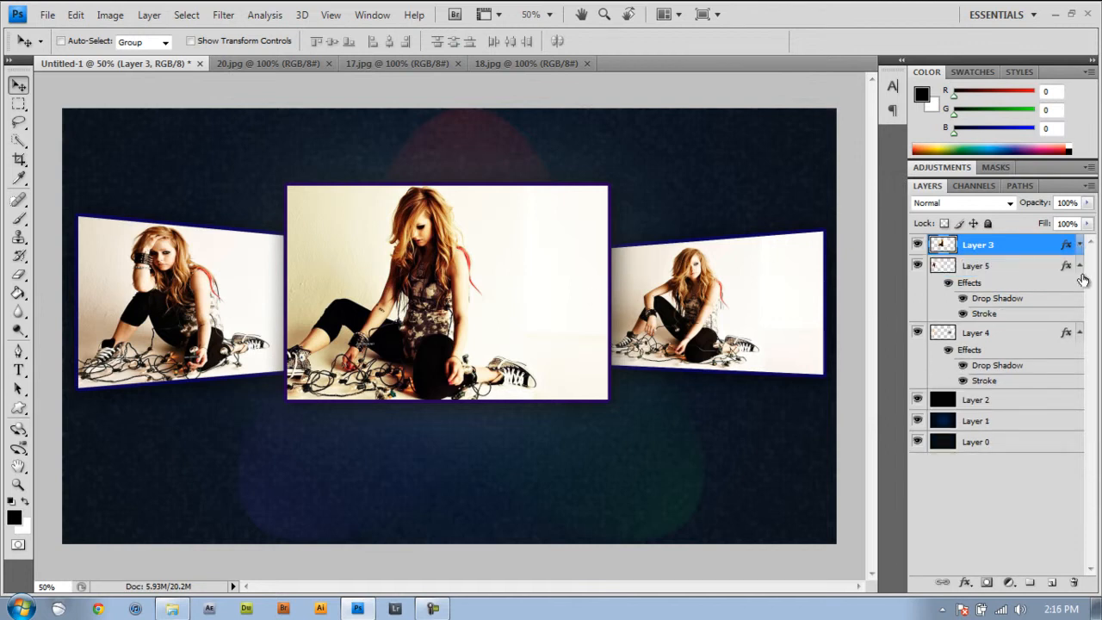
click(1081, 267)
click(1080, 287)
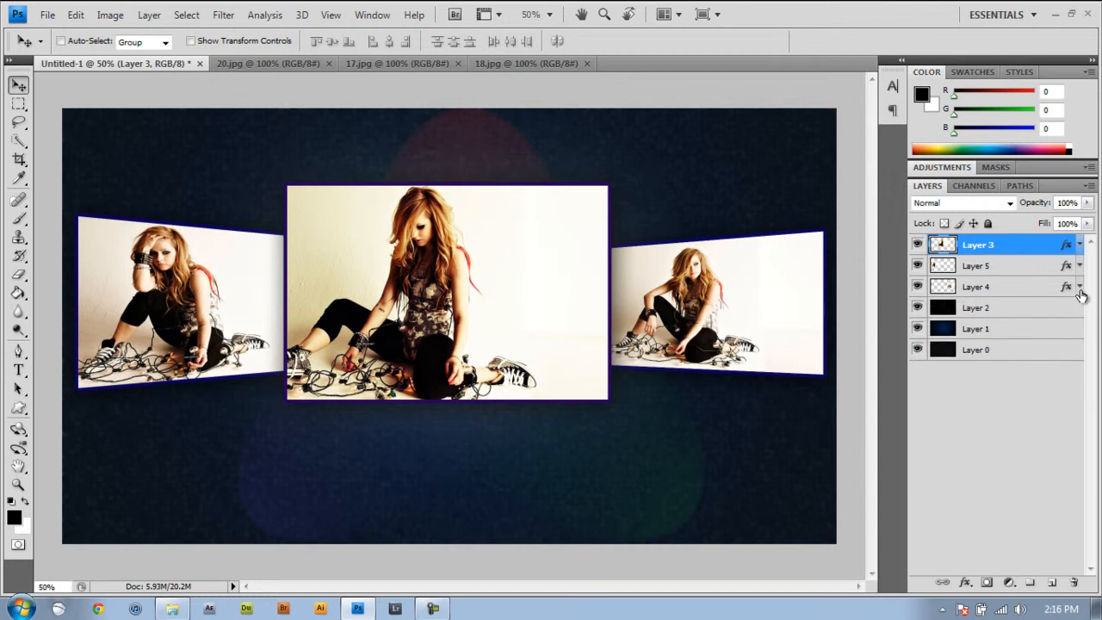
- Group Layers 3, 4 and 5 and name the group "pictures"
click(1041, 293)
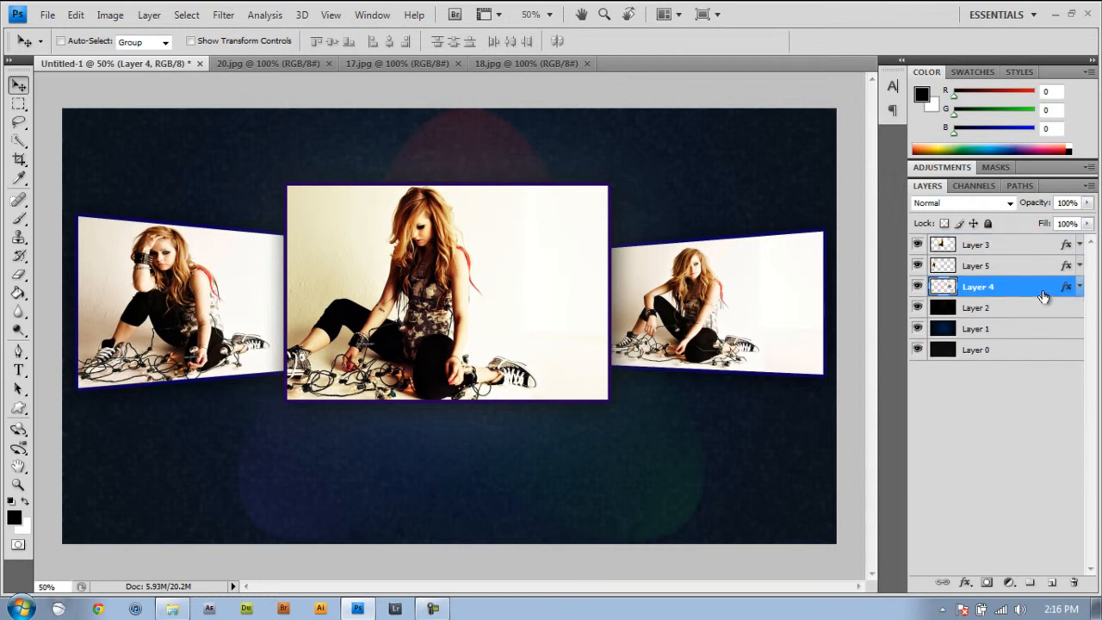
ctrl+click(1043, 267)
ctrl+click(1044, 250)
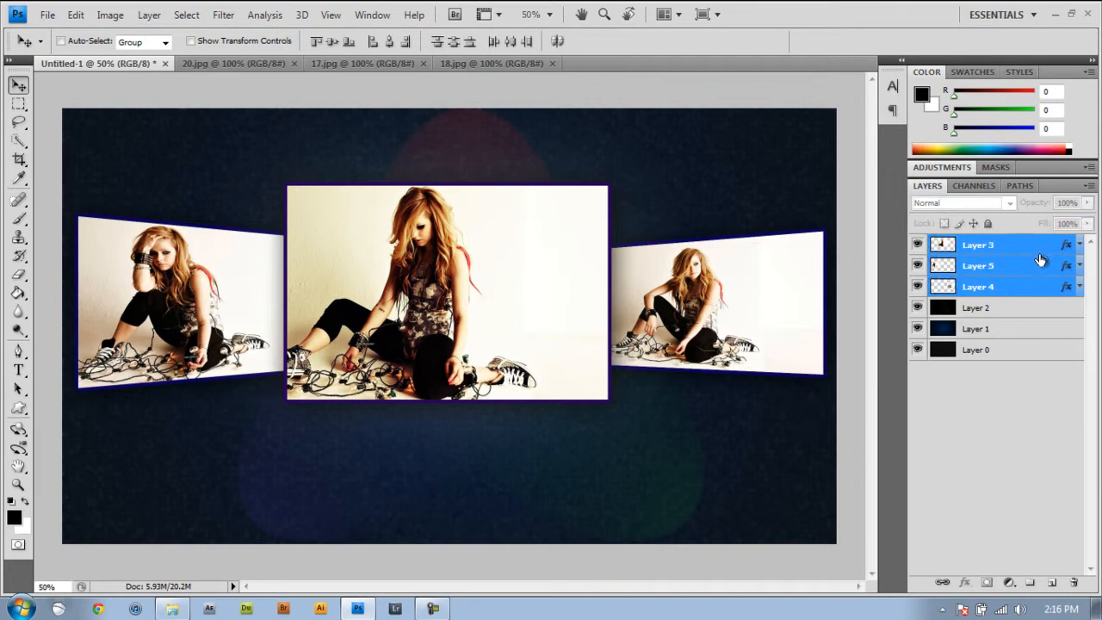
key(ctrl+g)
double_click(995, 245)
text(pictures)
key(Return)
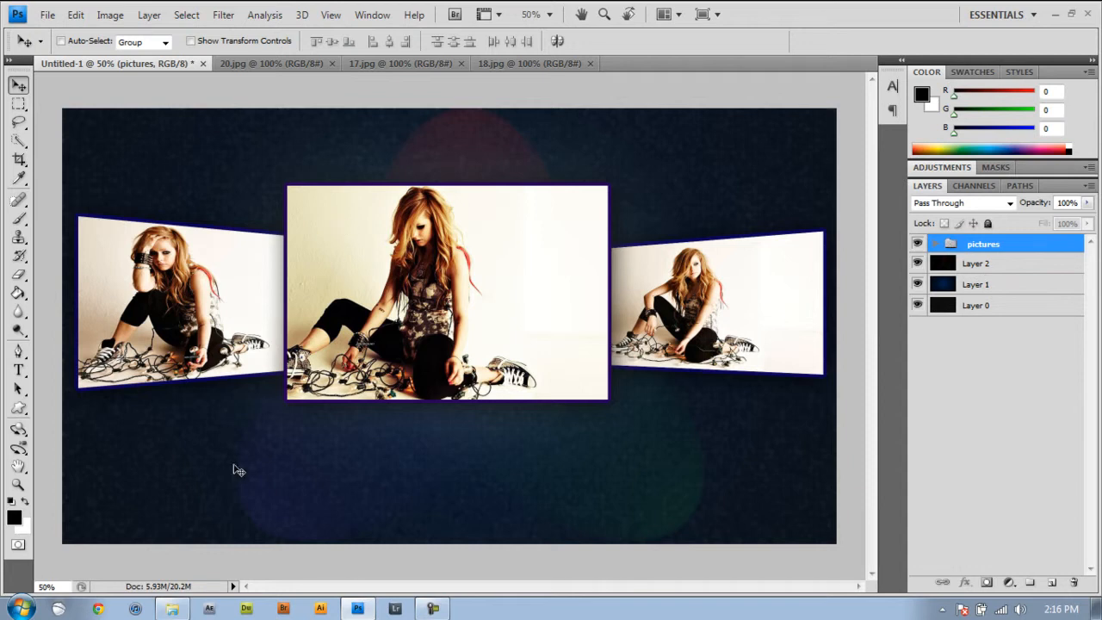
- Draw a black rounded rectangle with a 10 px radius below the main photo and rasterize its vector mask
click(18, 407)
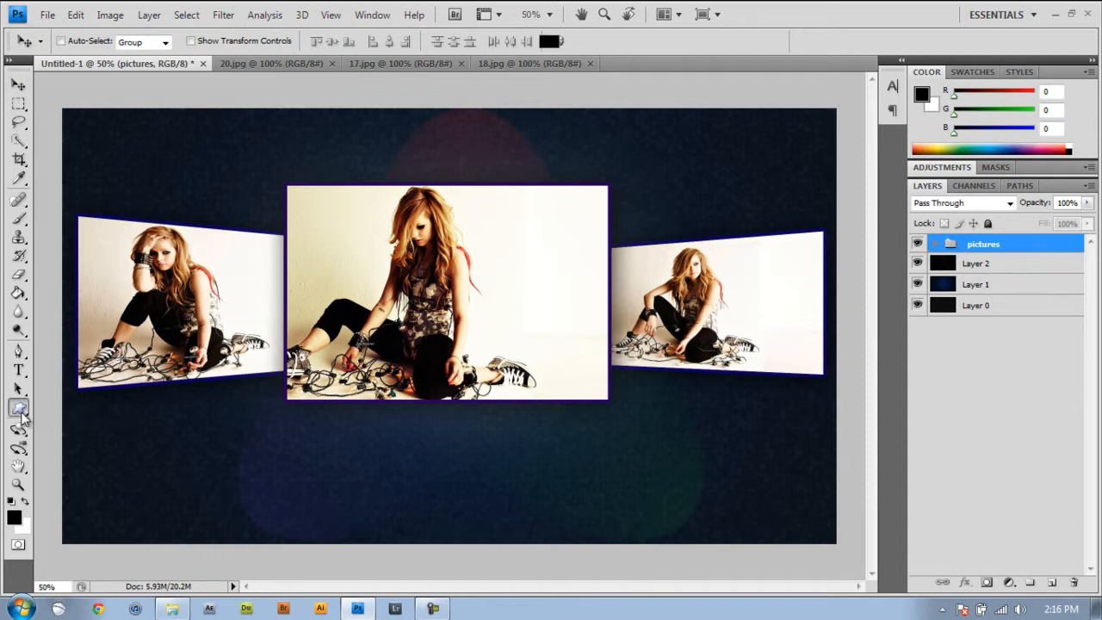
click(110, 421)
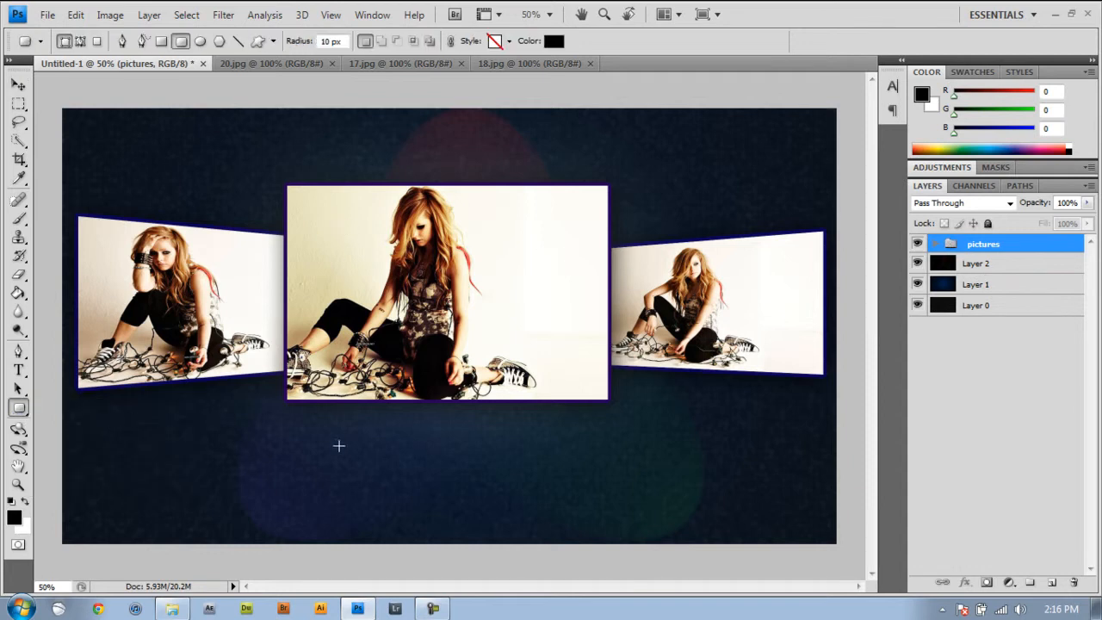
drag(351, 474, 526, 500)
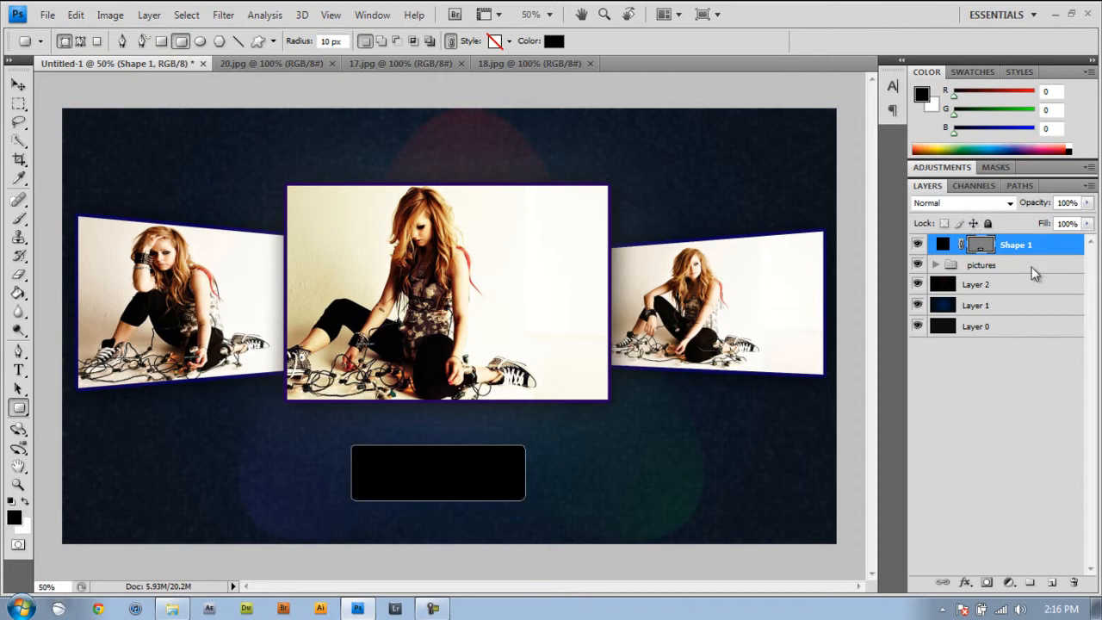
right_click(987, 250)
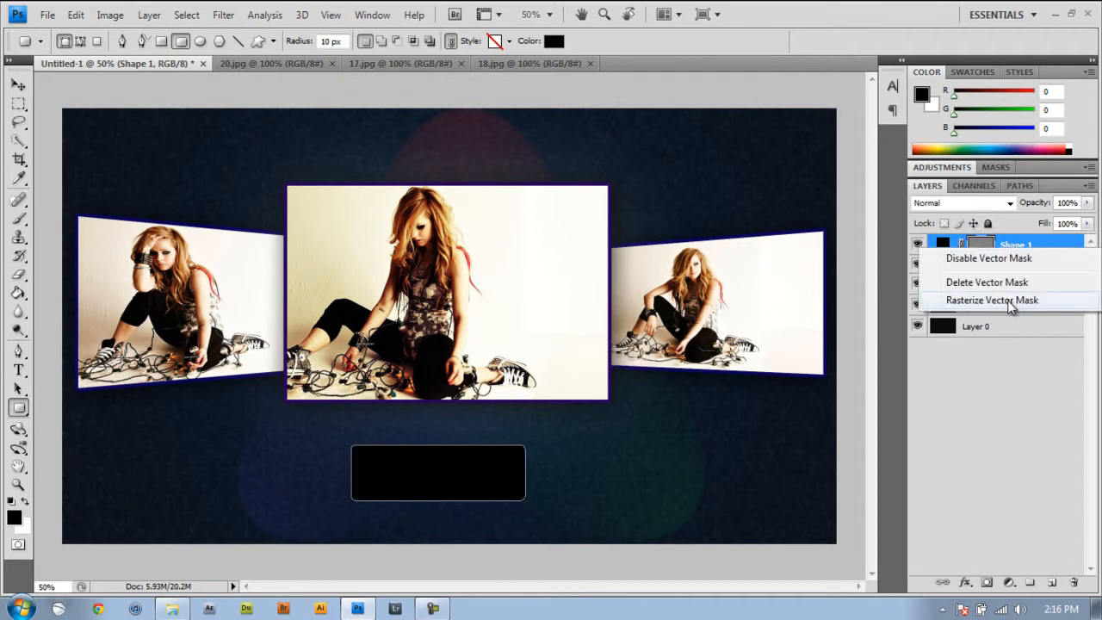
click(992, 301)
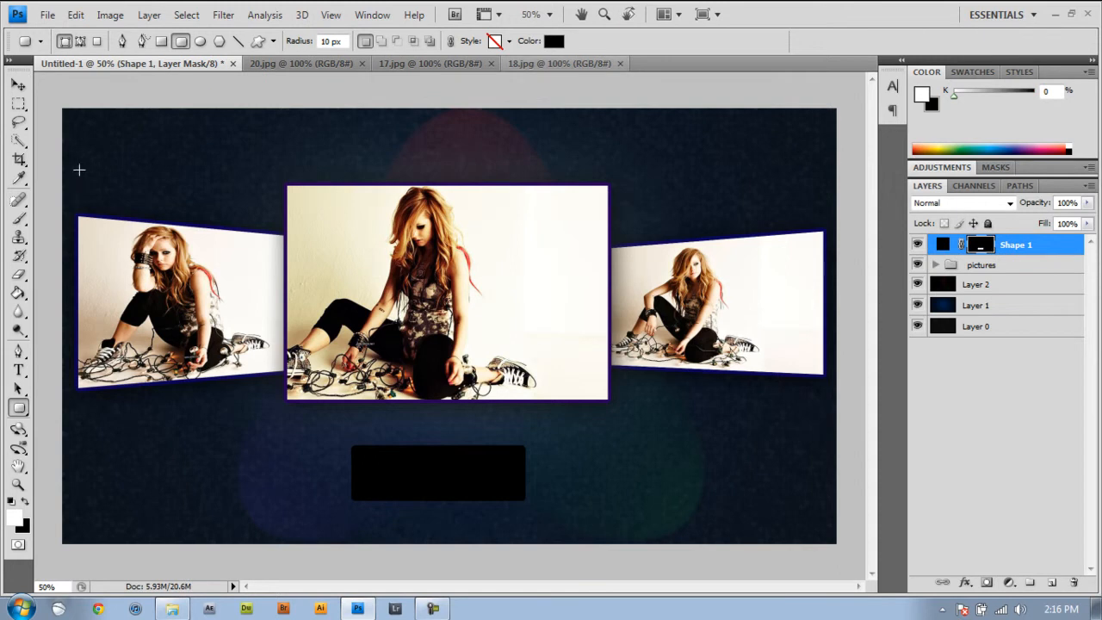
- Nudge the black rounded rectangle slightly up and to the right so it is centered beneath the main photo
click(22, 85)
key(Up)
key(Up)
key(Up)
key(Up)
key(Up)
key(Right)
key(Right)
key(Right)
key(Right)
key(Right)
key(Right)
key(Right)
key(Right)
key(Up)
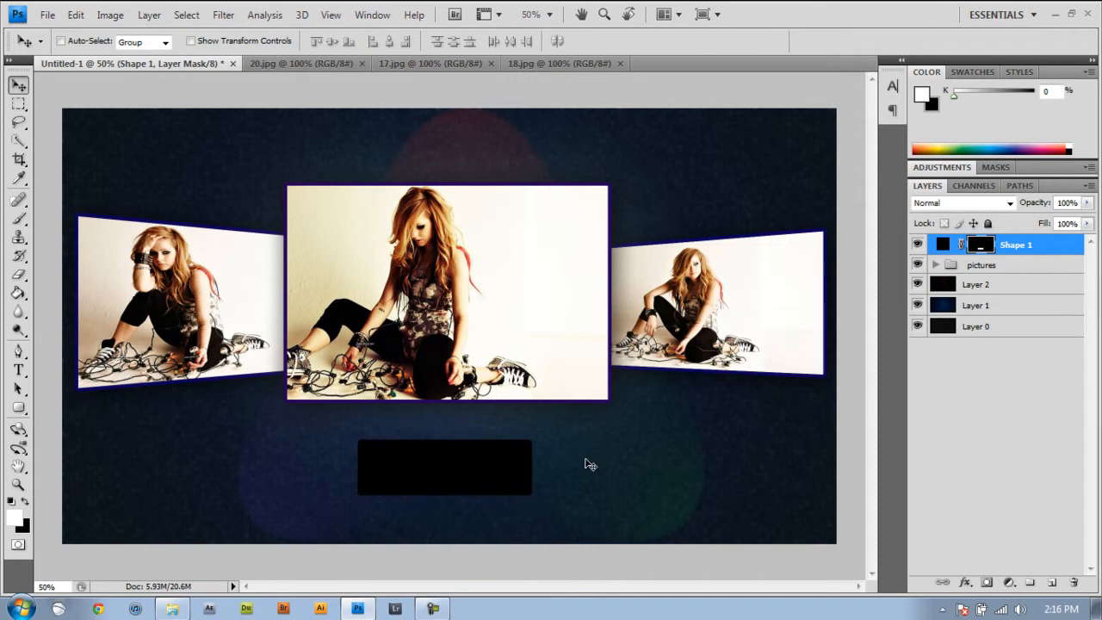
- Choose the Custom Shape tool and set its shape to the solid triangle
click(19, 408)
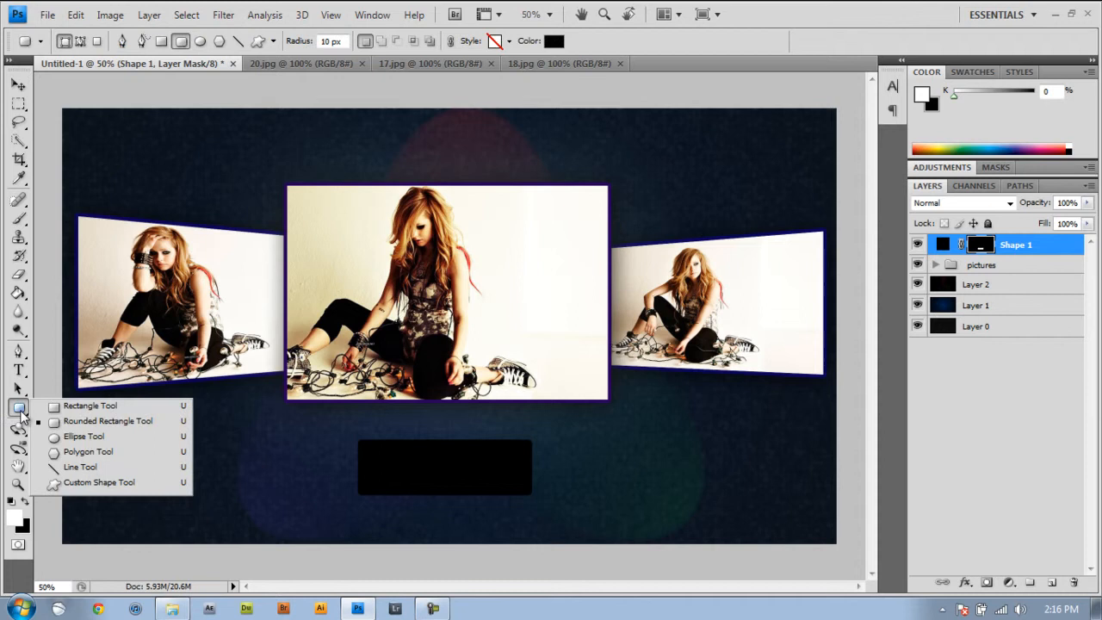
click(97, 483)
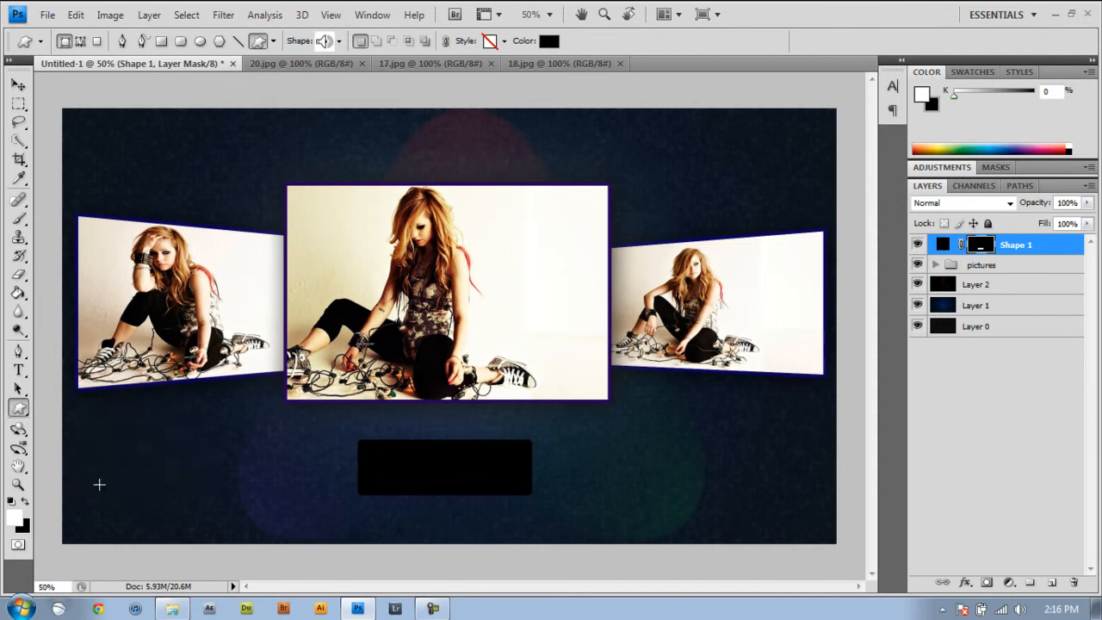
click(340, 43)
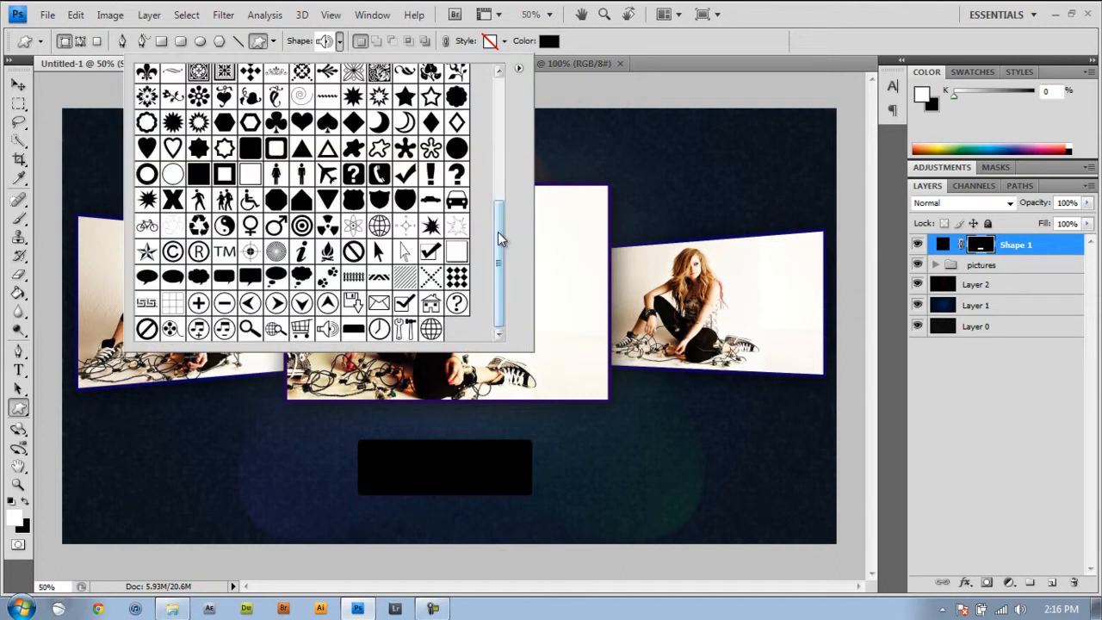
mouse_move(500, 241)
mouse_down()
mouse_move(500, 143)
mouse_move(499, 247)
mouse_up()
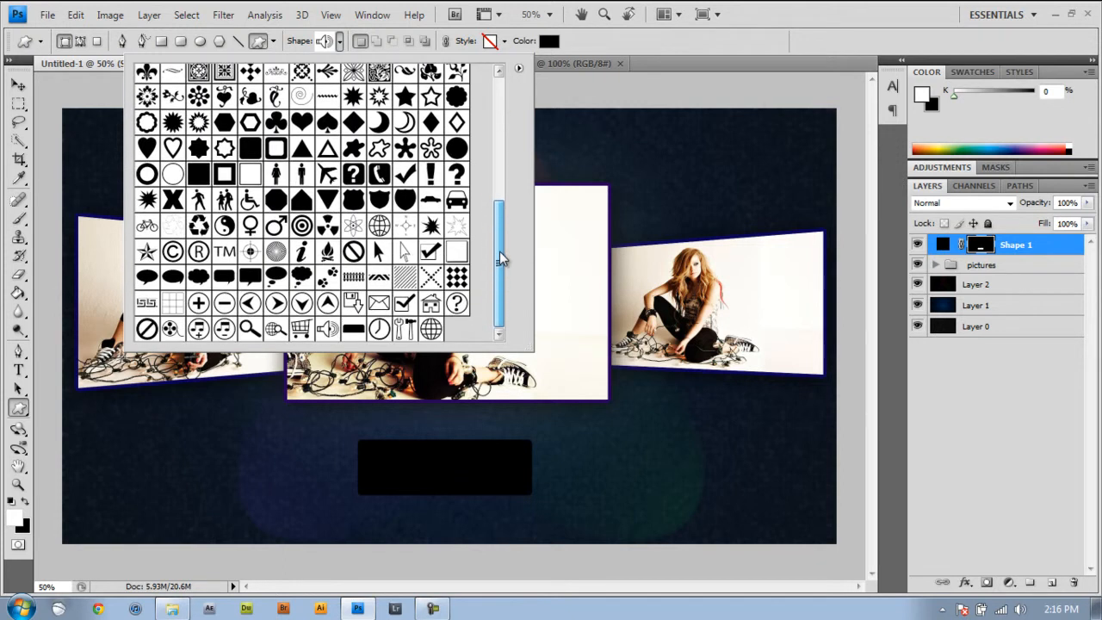
click(519, 71)
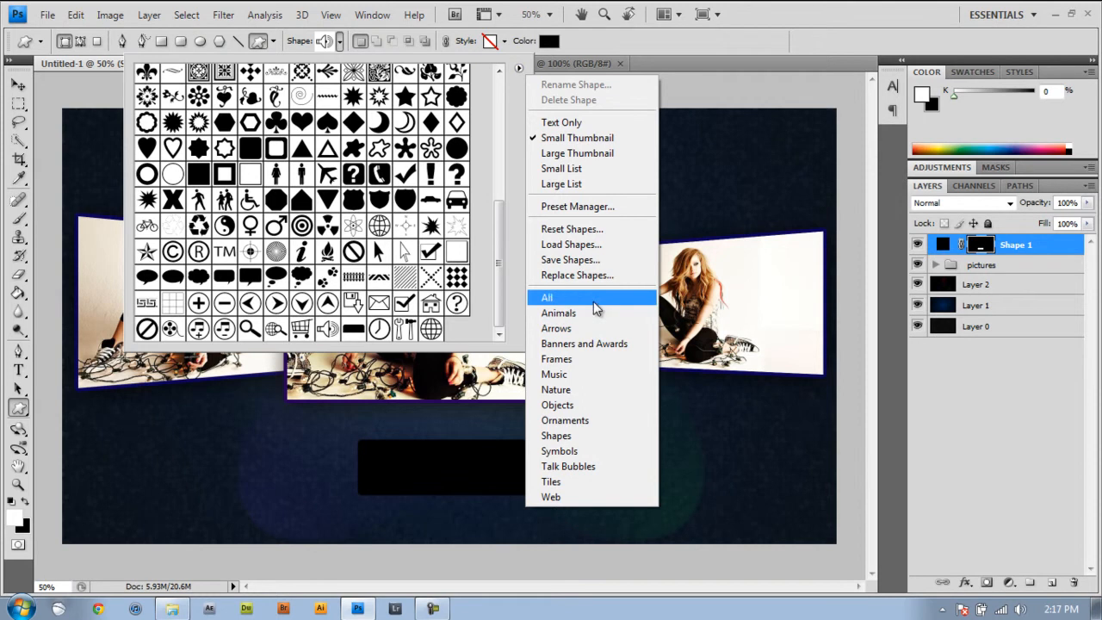
click(502, 273)
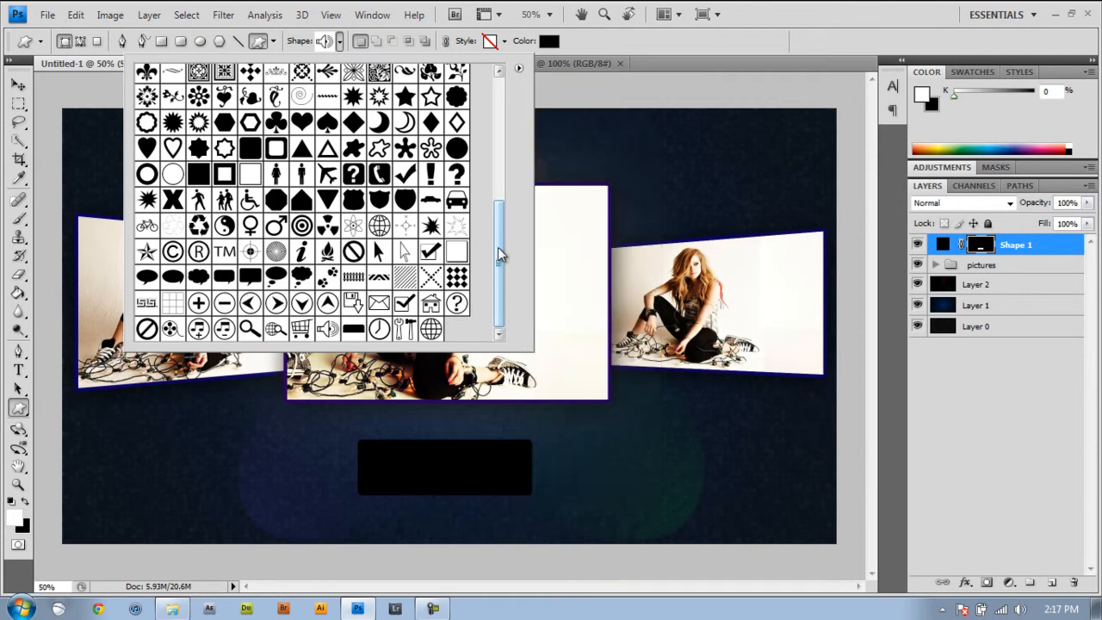
click(302, 150)
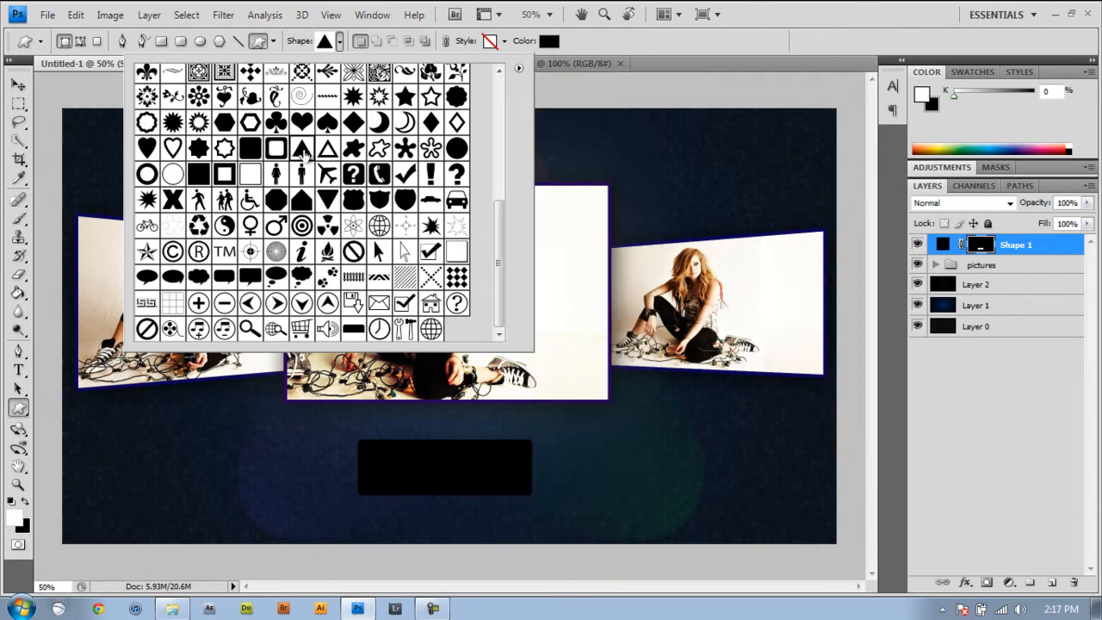
click(872, 5)
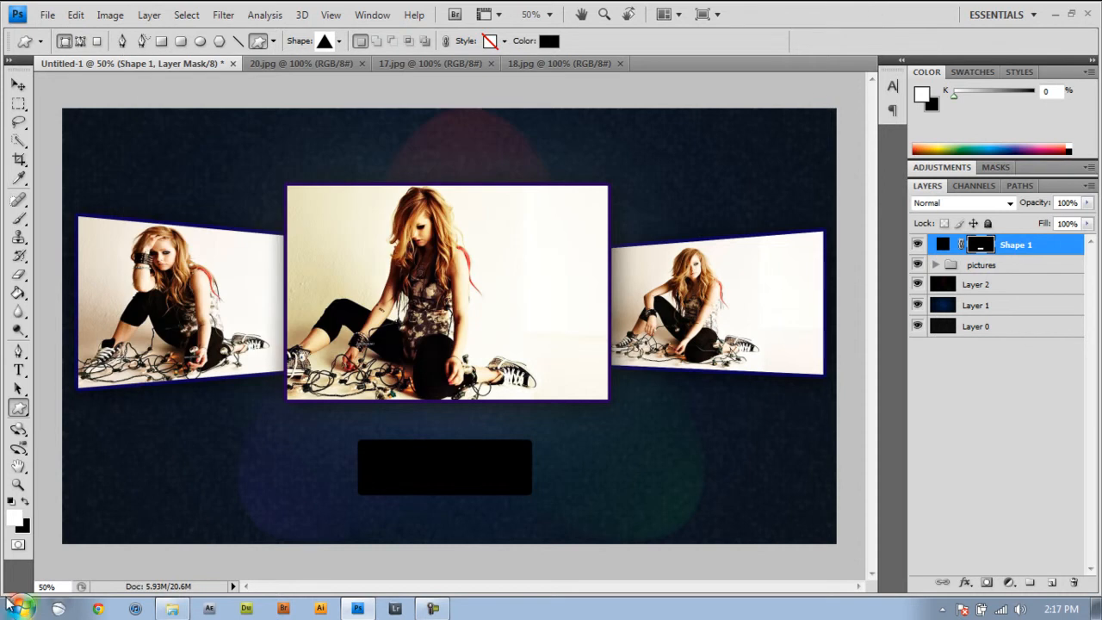
- Draw a white triangle to the right of the black bar and rasterize its vector mask
drag(681, 441, 756, 490)
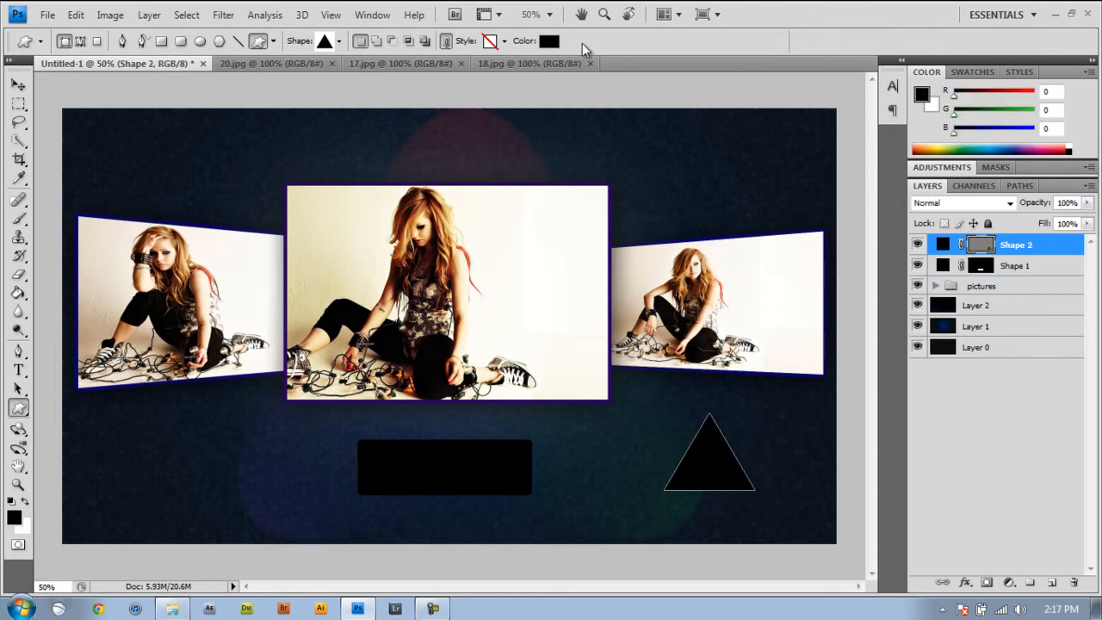
click(548, 41)
drag(729, 394, 638, 296)
click(1049, 291)
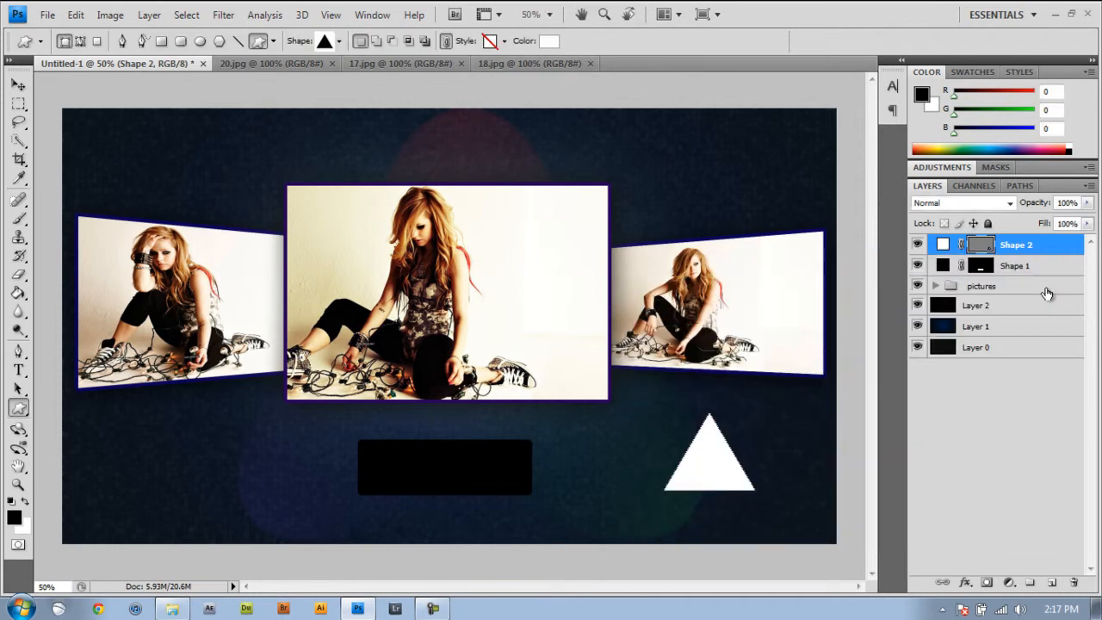
right_click(983, 249)
click(1009, 308)
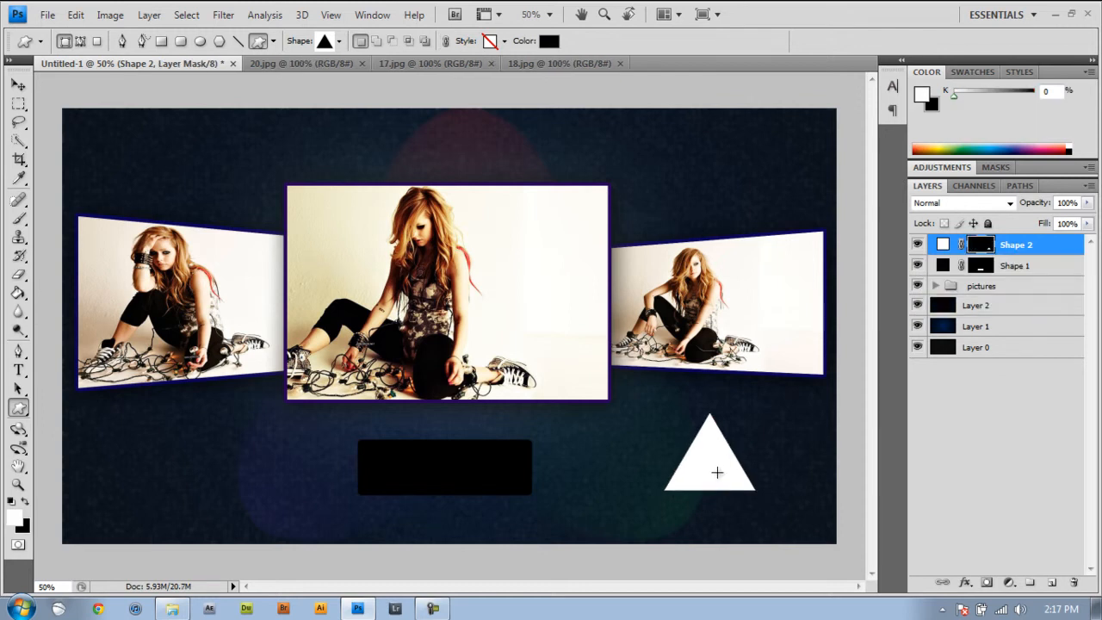
- Rotate the white triangle 90° so it points right and scale it to 48.8%
key(ctrl+t)
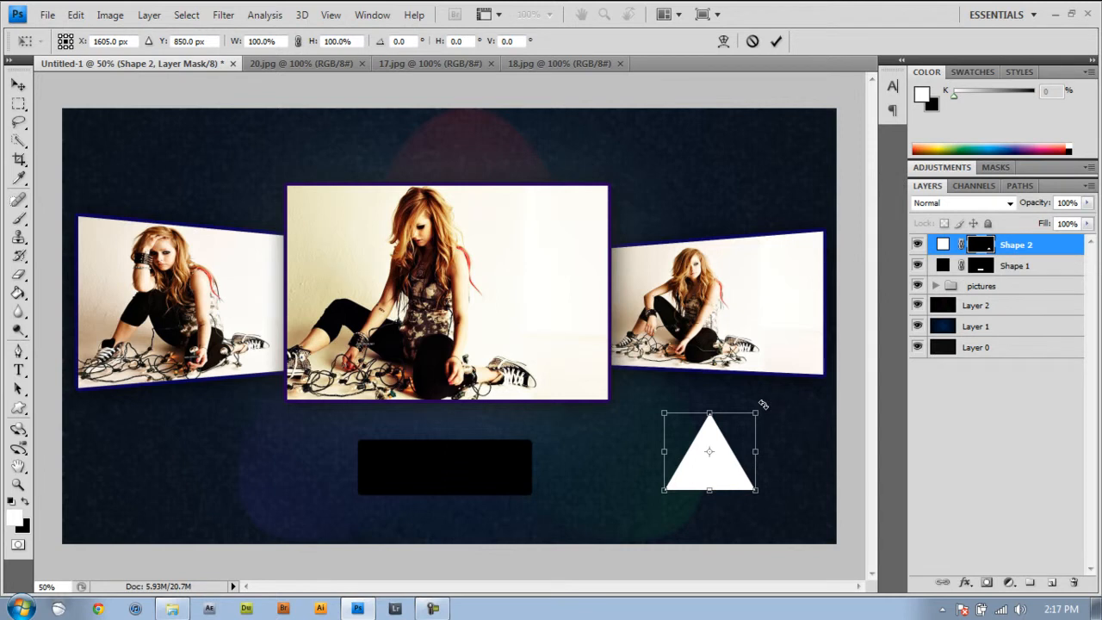
drag(768, 407, 769, 514)
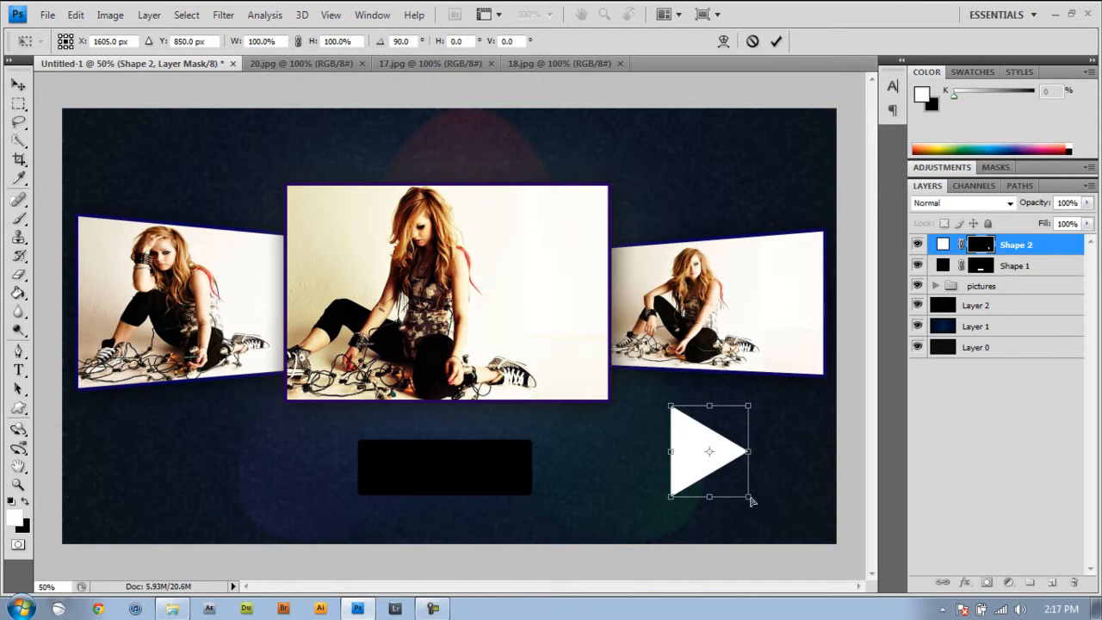
drag(748, 497, 729, 477)
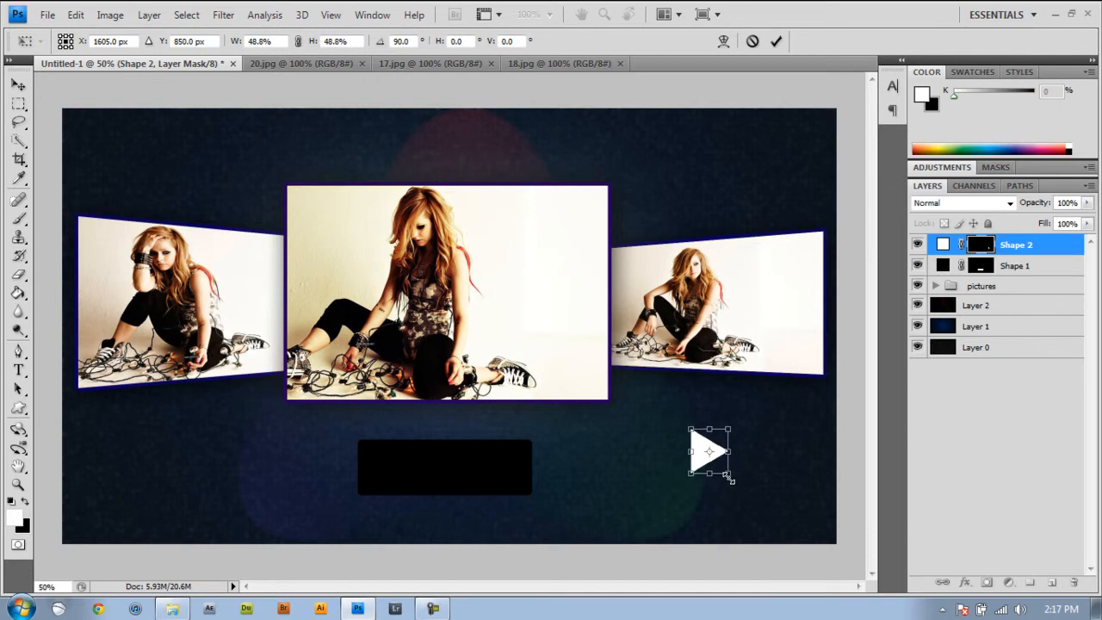
click(776, 40)
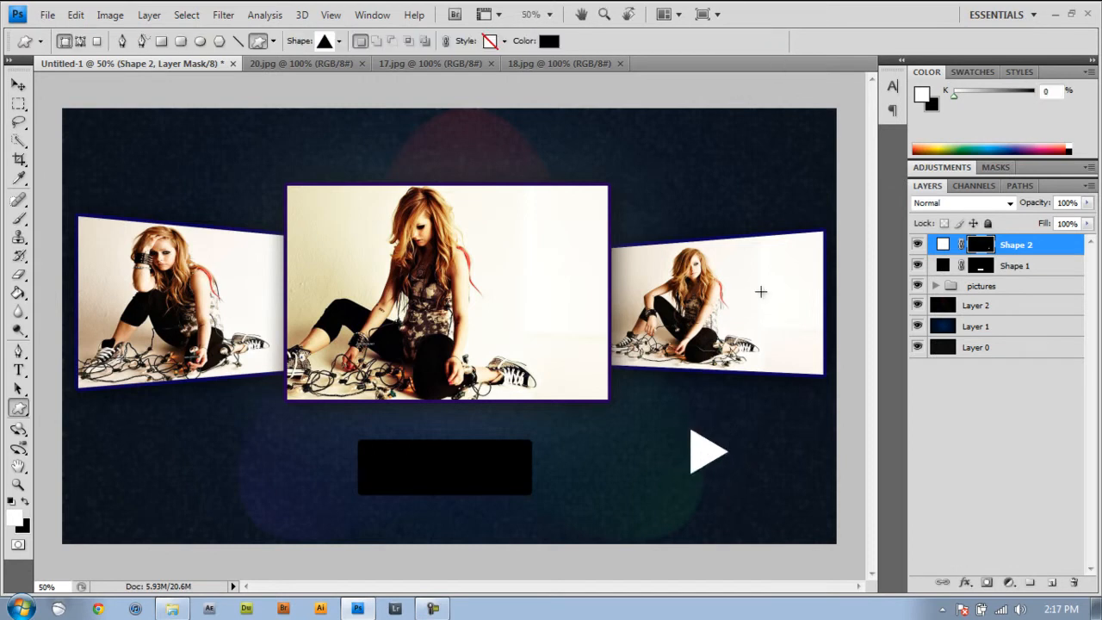
- Move the white triangle onto the middle of the black bar and place a duplicate of it just to its right
click(21, 86)
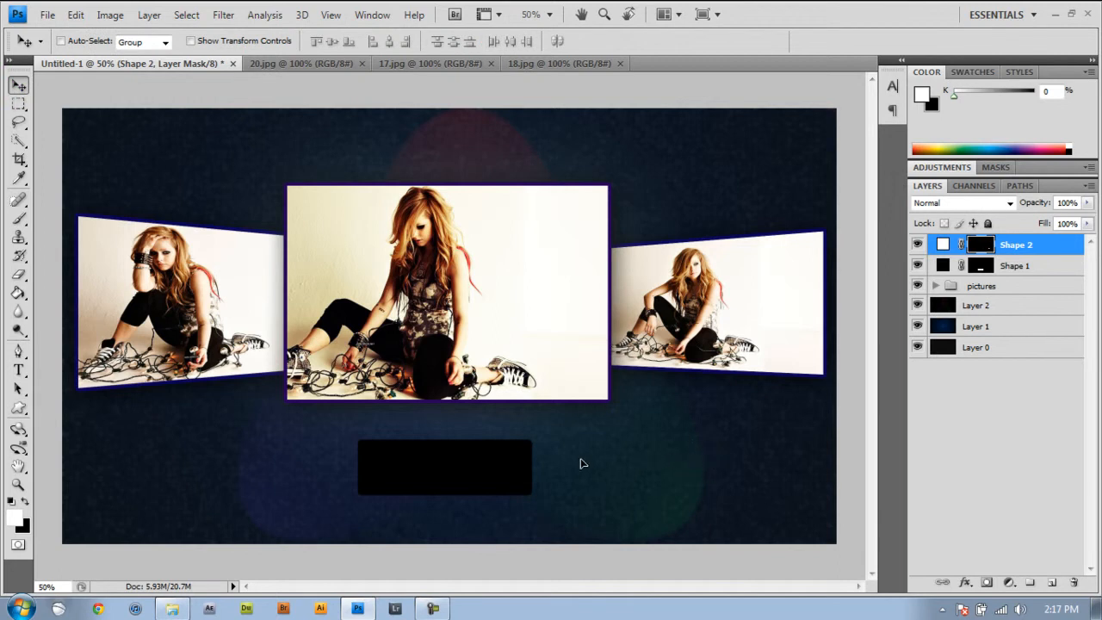
drag(718, 479, 459, 493)
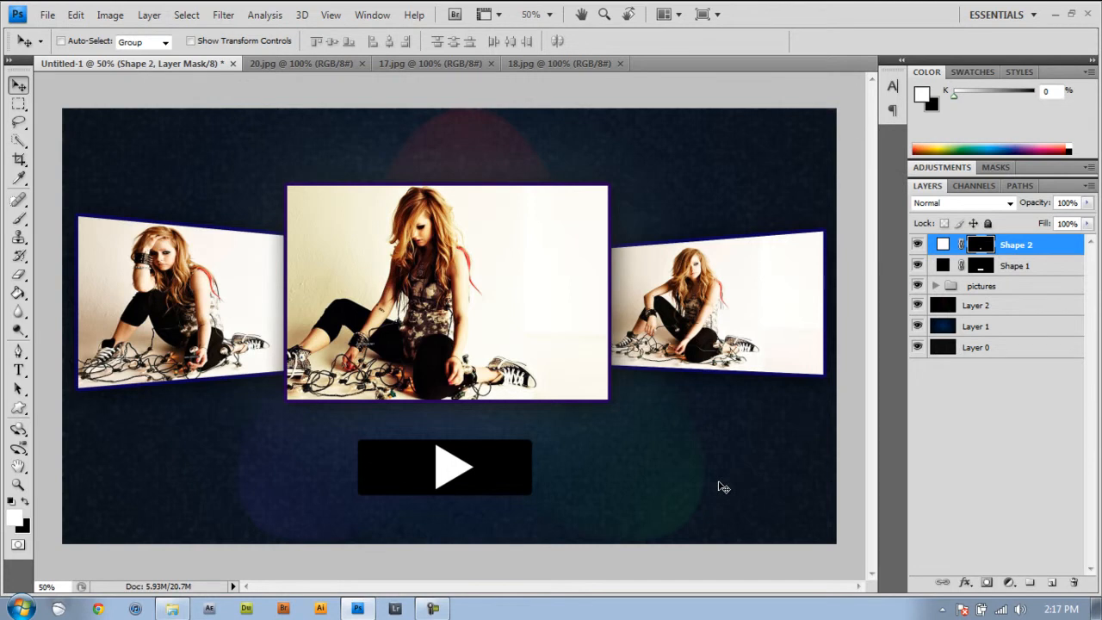
key(ctrl+j)
key(d)
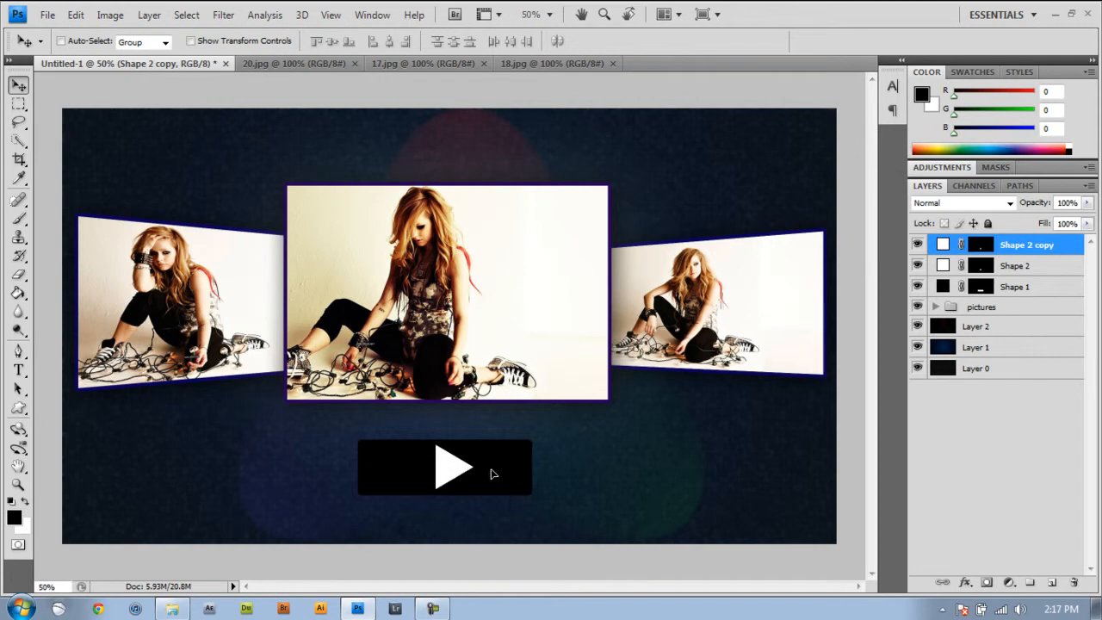
drag(454, 470, 499, 470)
- Nudge the black bar on the Shape 1 layer slightly right so the play triangle sits at its center
click(1030, 291)
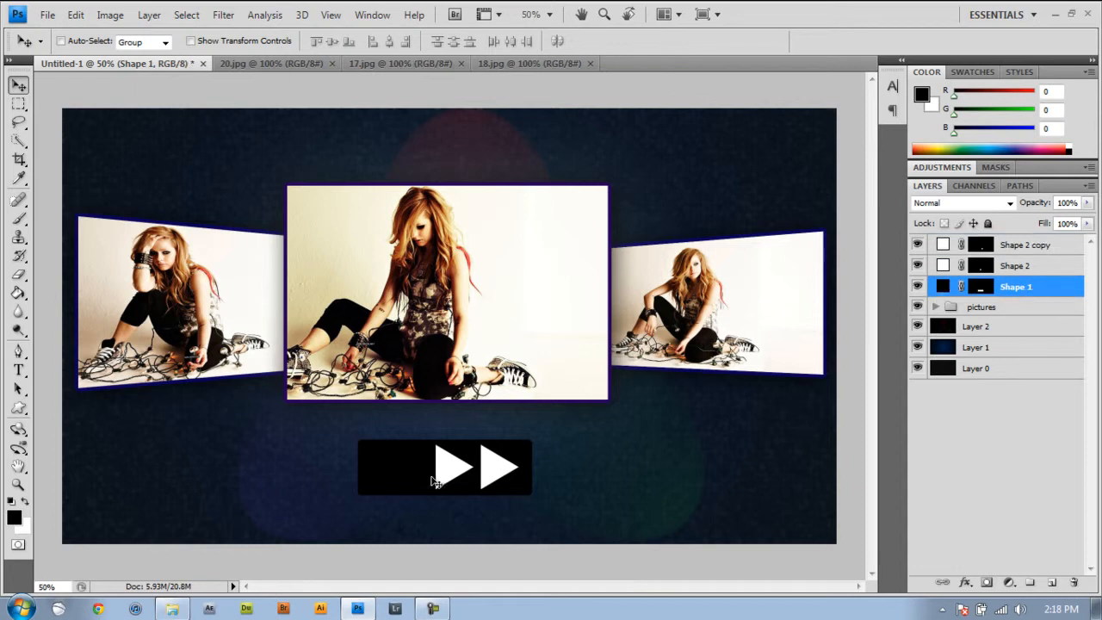
key(Right)
key(Right)
key(Right)
key(Right)
key(Right)
key(Right)
key(Right)
key(Right)
key(Right)
key(Right)
key(Right)
key(Right)
- Scale the duplicated triangle proportionally about its center to 45.1%
click(1038, 245)
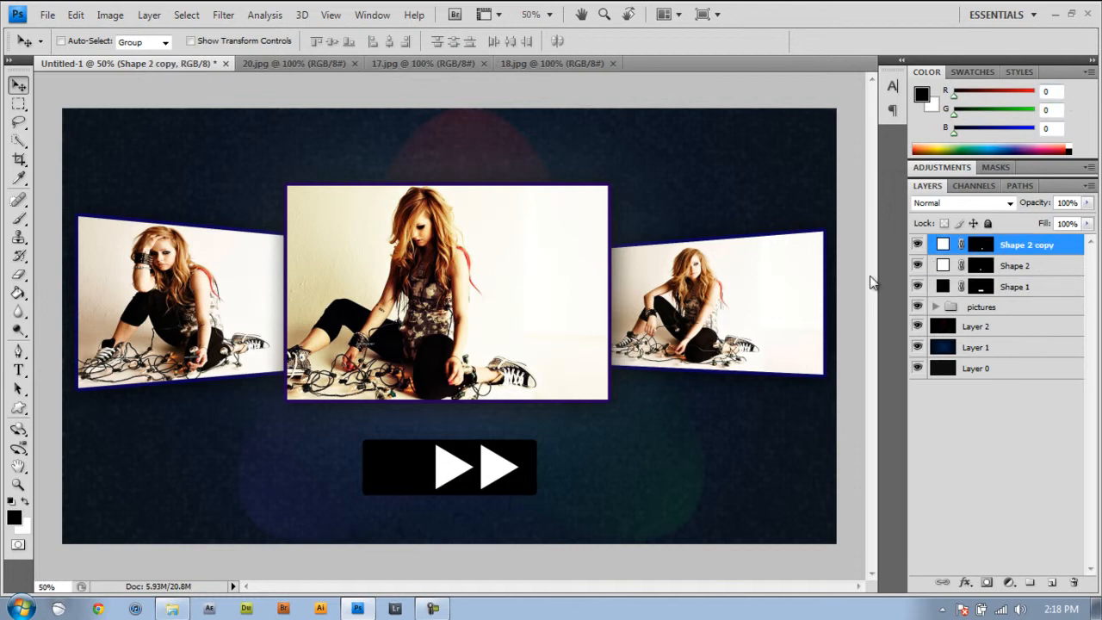
key(ctrl+t)
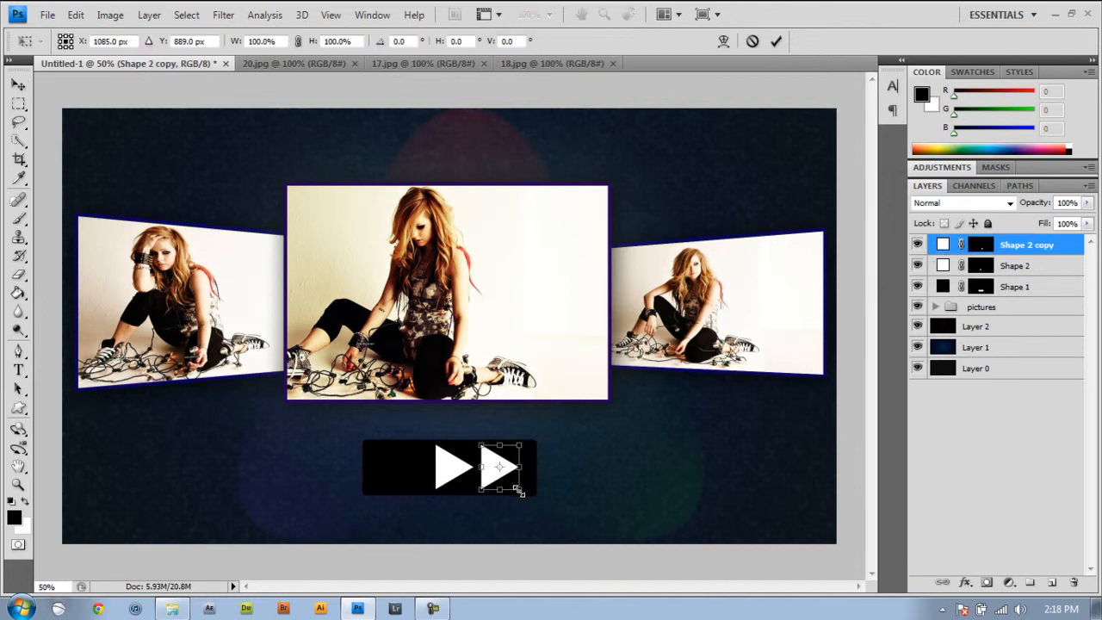
drag(519, 491, 519, 495)
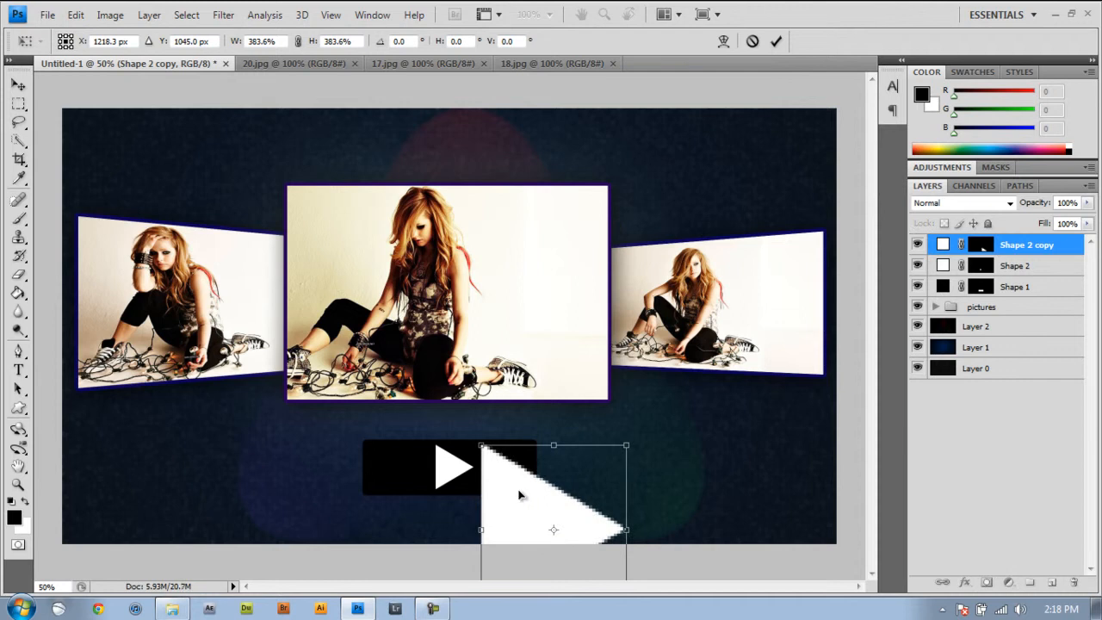
key(ctrl+z)
drag(520, 490, 518, 488)
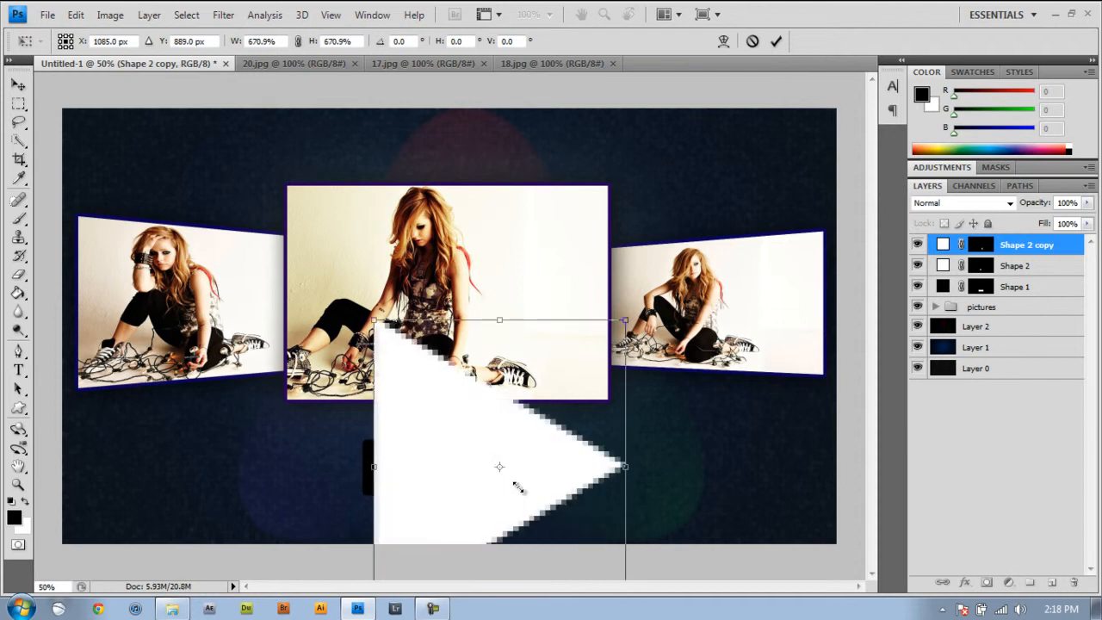
key(ctrl+z)
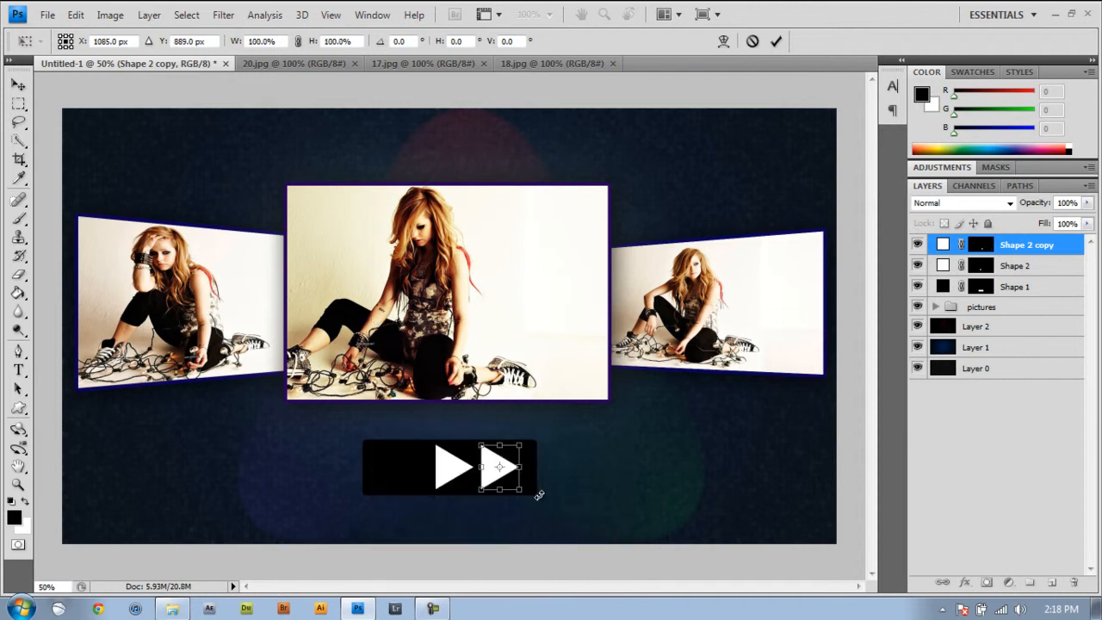
mouse_move(520, 490)
mouse_down()
mouse_move(503, 470)
mouse_move(513, 481)
mouse_up()
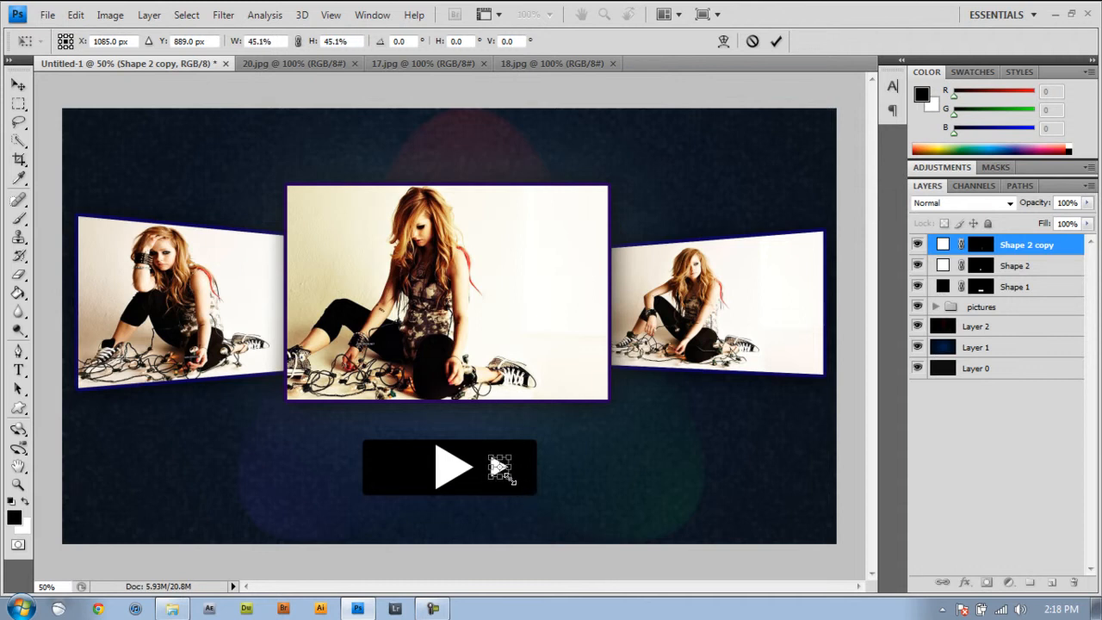
click(772, 43)
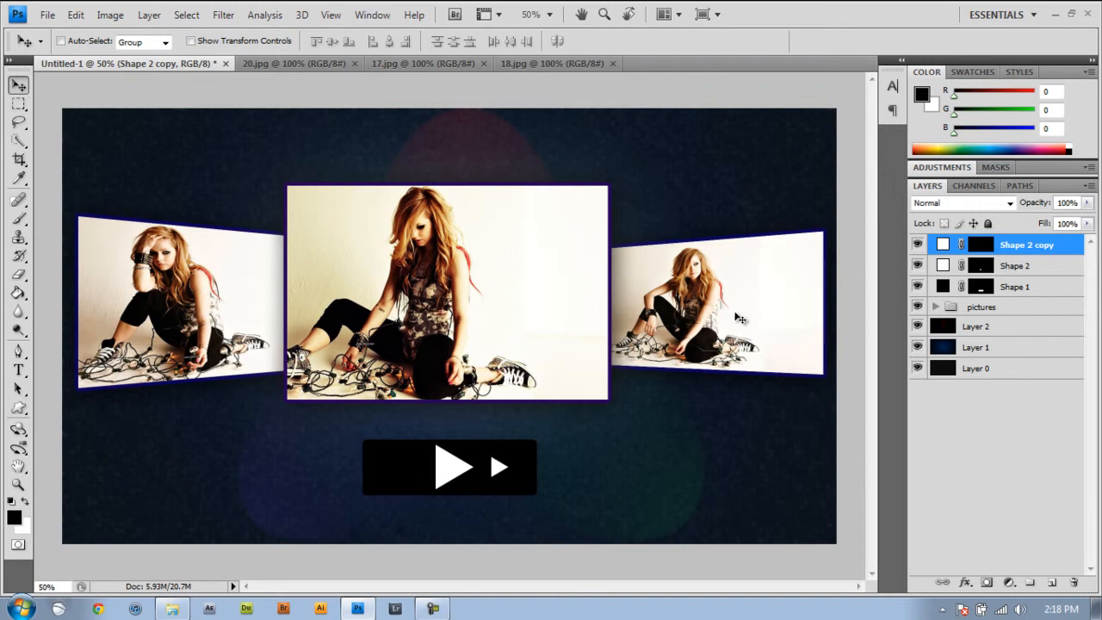
- Duplicate the small triangle and nudge the copy right to form a double-arrow fast-forward icon
key(ctrl+j)
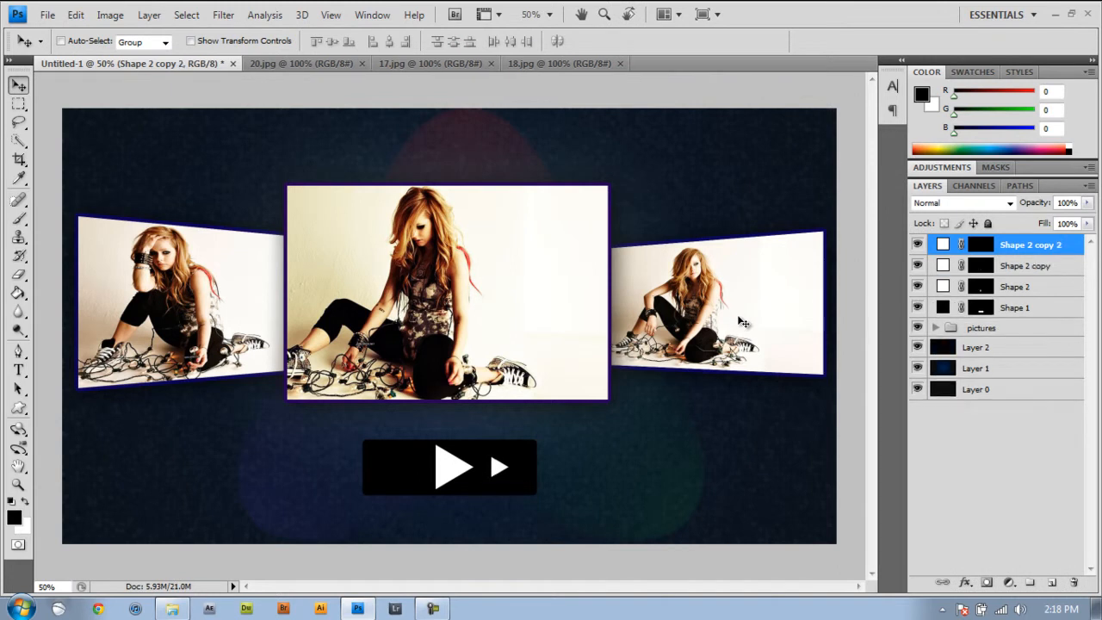
key(Right)
key(Right)
key(Right)
key(Right)
key(Right)
key(Right)
key(Right)
key(Right)
key(Right)
key(Right)
key(Right)
key(Right)
key(Right)
key(Right)
key(Right)
key(Right)
key(Right)
key(Right)
key(Right)
key(Right)
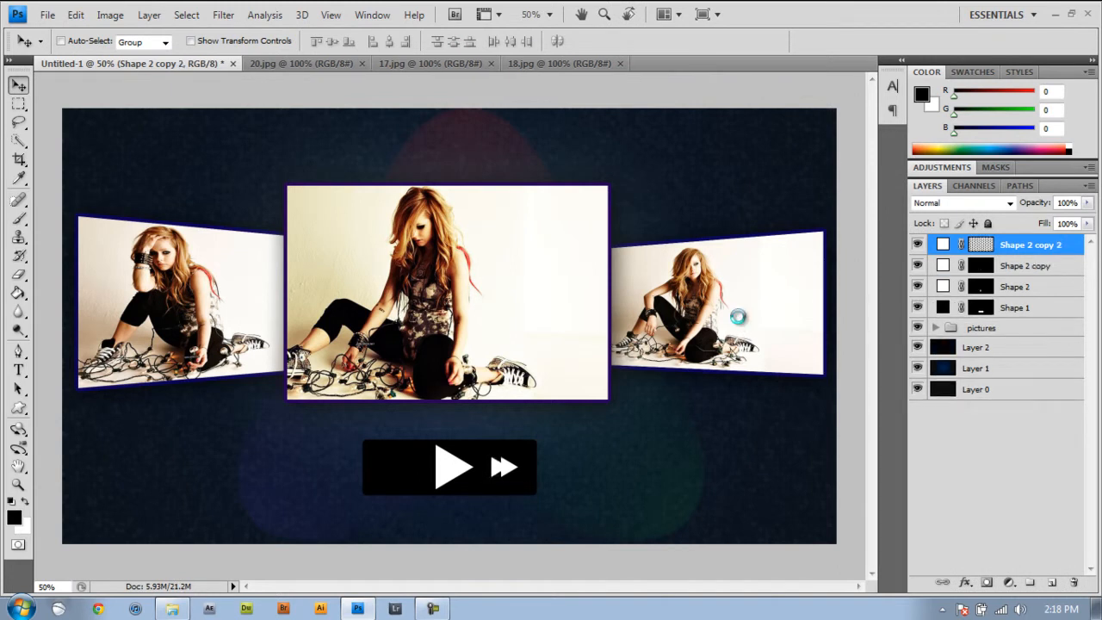
key(Right)
key(Right)
key(Right)
key(Right)
key(Right)
key(Right)
key(Right)
key(Right)
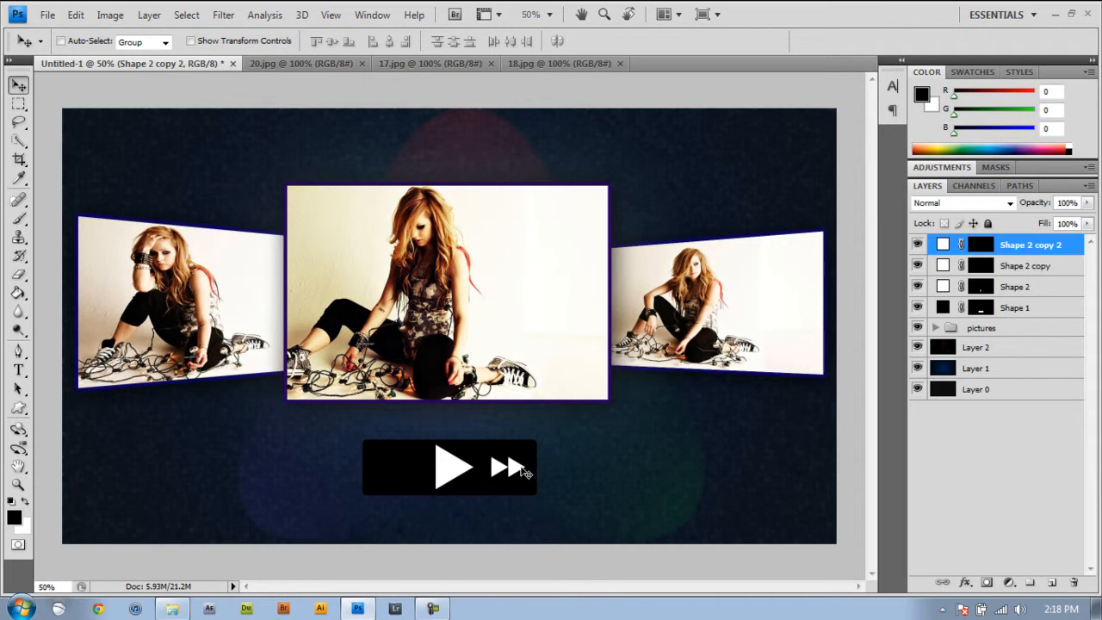
- Adjust the second small triangle with Free Transform so it sits tightly against the first one
key(ctrl+t)
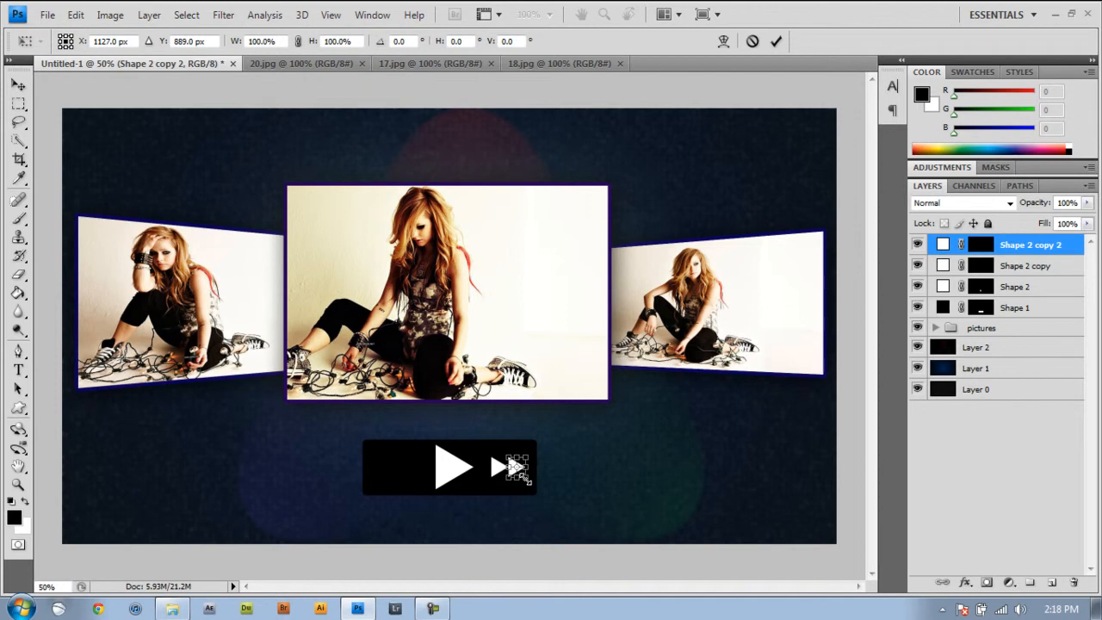
drag(526, 480, 525, 478)
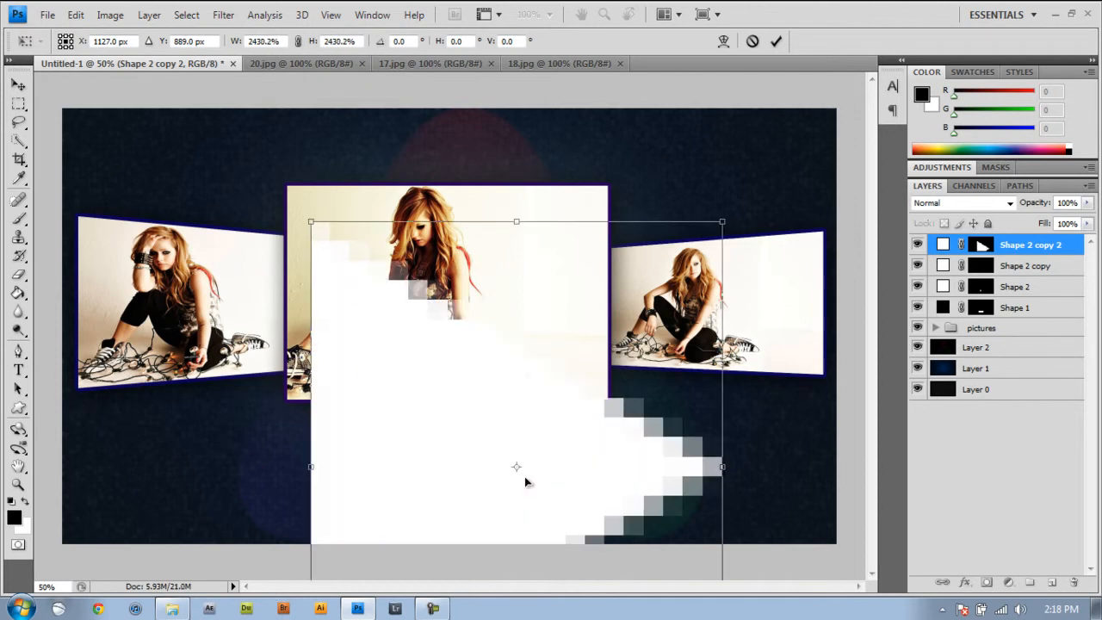
key(ctrl+z)
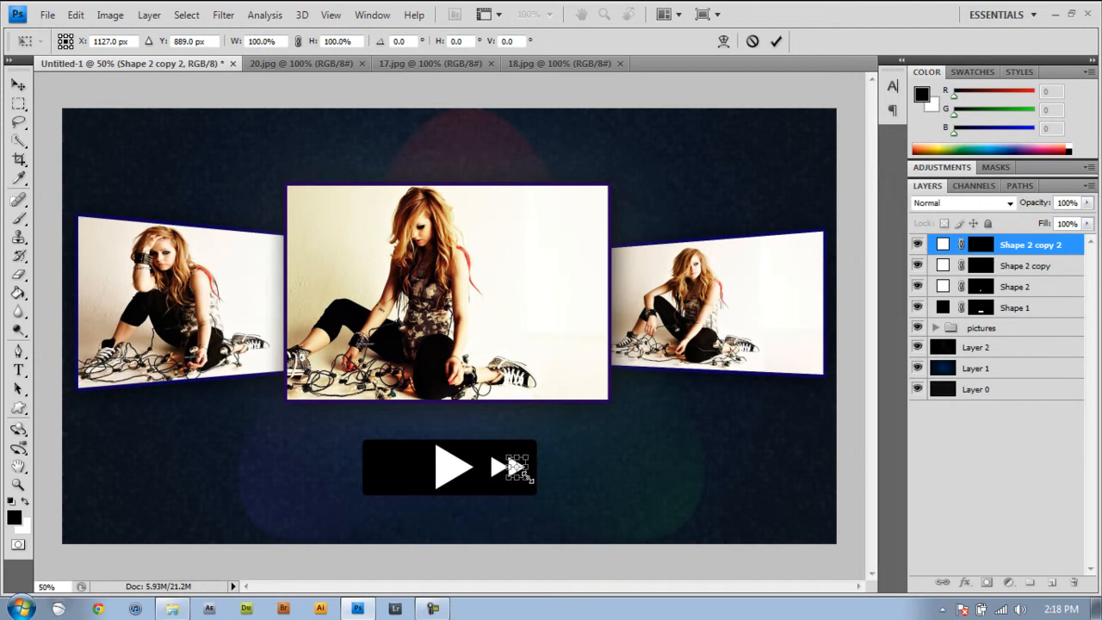
drag(521, 472, 516, 464)
click(775, 40)
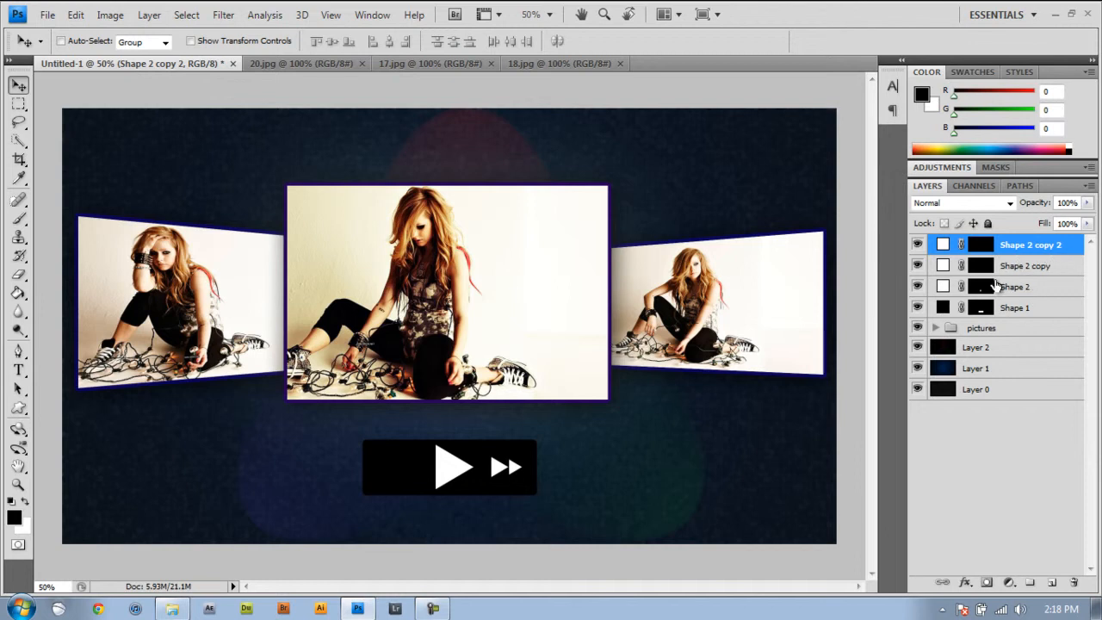
- Duplicate the small fast-forward triangle to the opposite side of the play icon and flip the copy horizontally
key(ctrl+j)
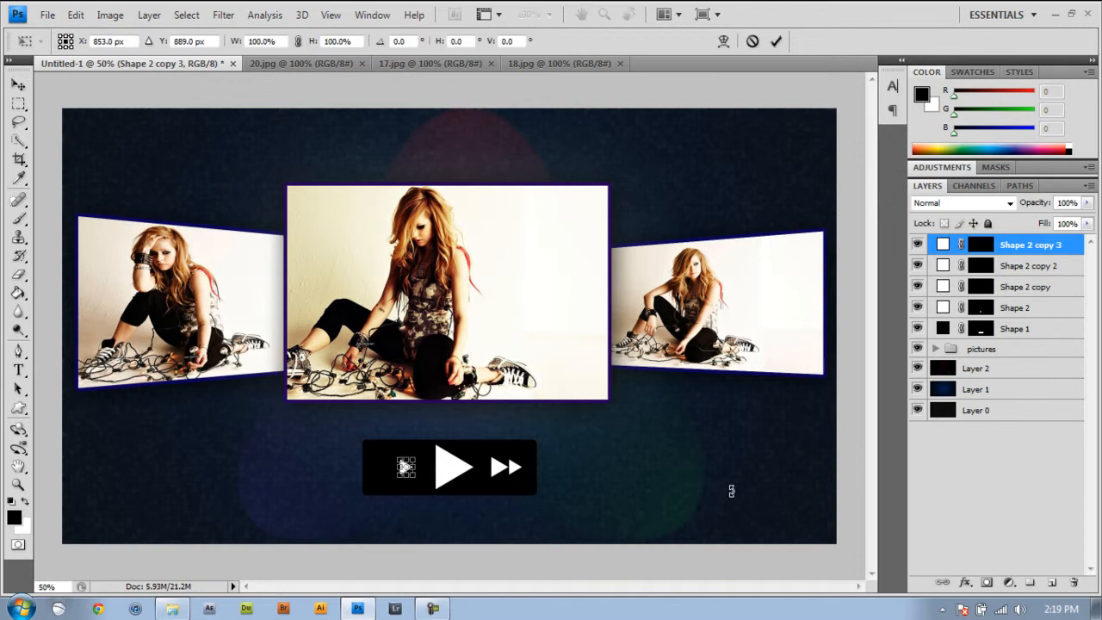
right_click(407, 467)
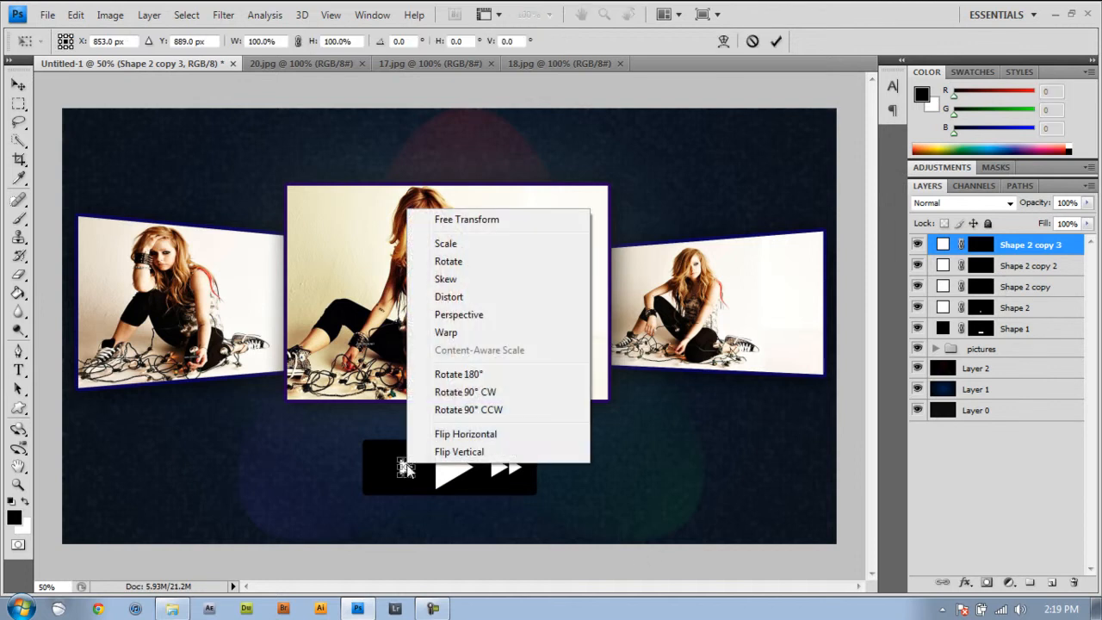
click(490, 435)
click(777, 41)
- Duplicate the Shape 2 copy triangle and nudge the copy left until it sits beside the flipped rewind triangle
click(1023, 290)
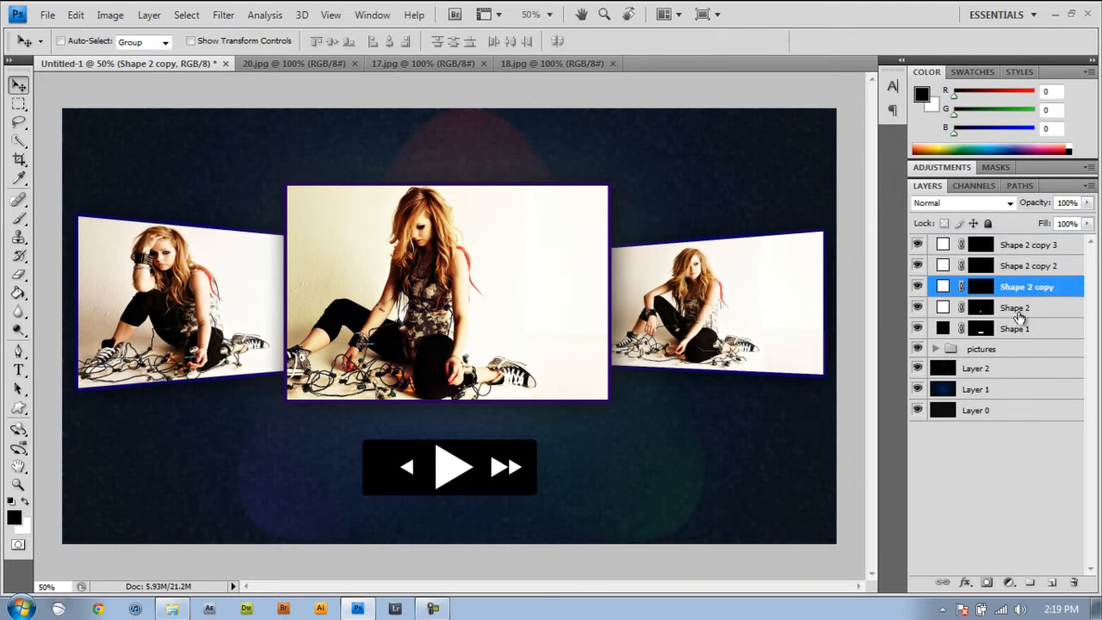
click(1019, 310)
click(920, 308)
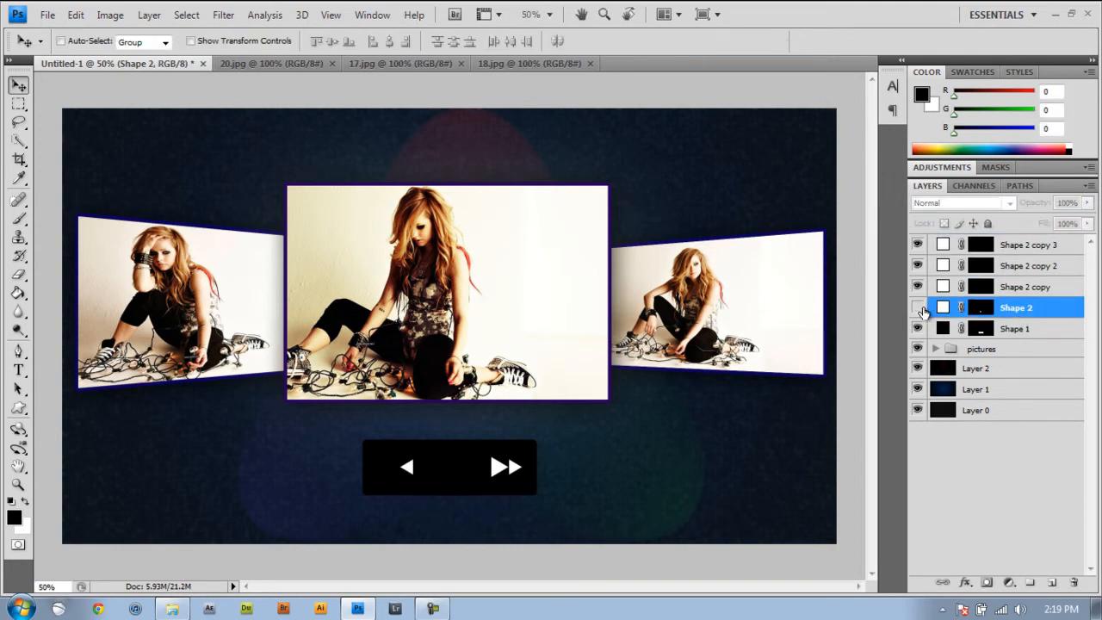
click(918, 309)
click(1007, 289)
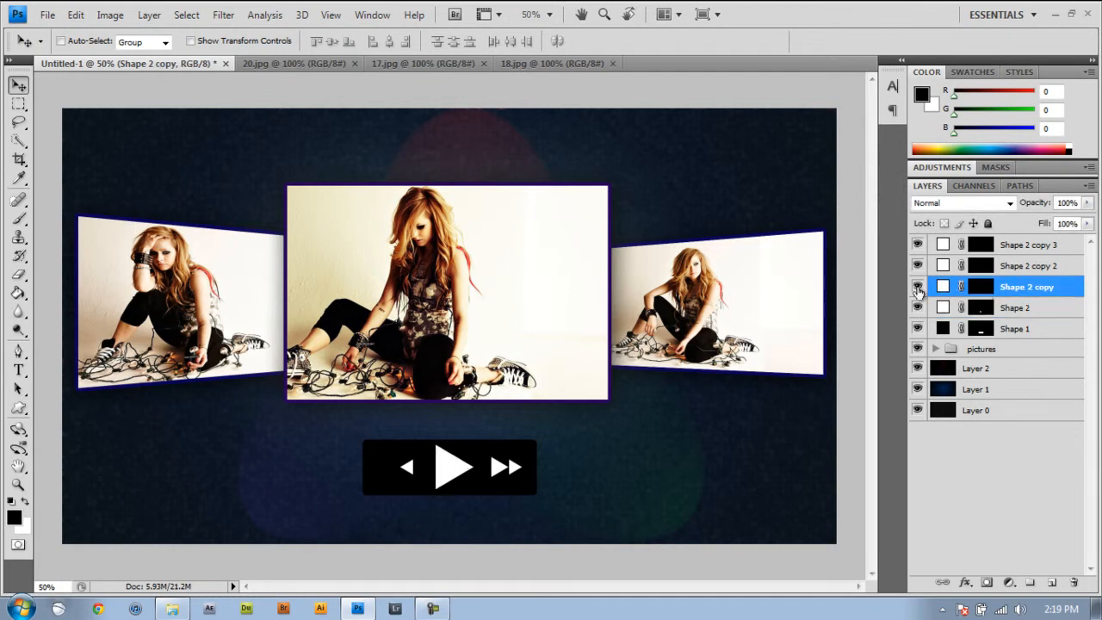
click(918, 288)
click(918, 288)
key(ctrl+j)
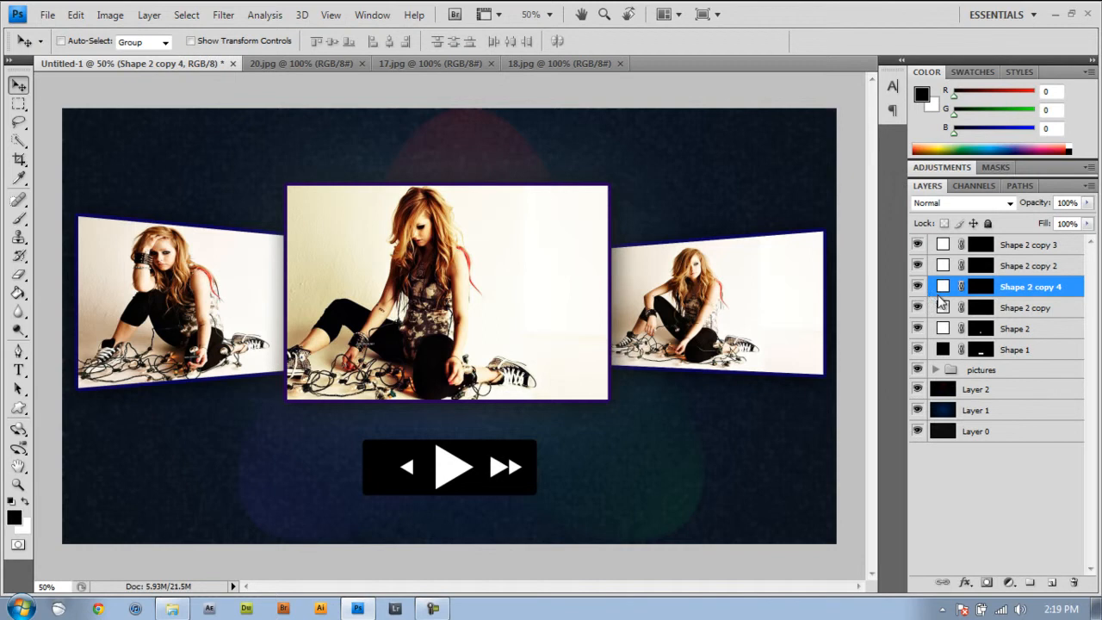
key(Left)
key(Left)
key(Left)
key(Left)
key(Left)
key(Left)
key(Left)
key(Left)
key(Left)
key(Left)
key(Left)
key(Left)
key(Left)
key(Left)
key(Left)
key(Left)
key(Left)
key(Left)
key(Left)
key(Left)
key(Left)
key(Left)
key(Left)
key(Left)
key(Left)
key(Left)
key(Left)
key(Left)
key(Left)
key(Left)
key(Left)
key(Left)
key(Left)
key(Left)
key(Left)
key(Left)
key(Left)
key(Left)
key(Left)
key(Left)
key(Left)
key(Left)
key(Left)
key(Left)
key(Left)
key(Left)
key(Left)
key(Left)
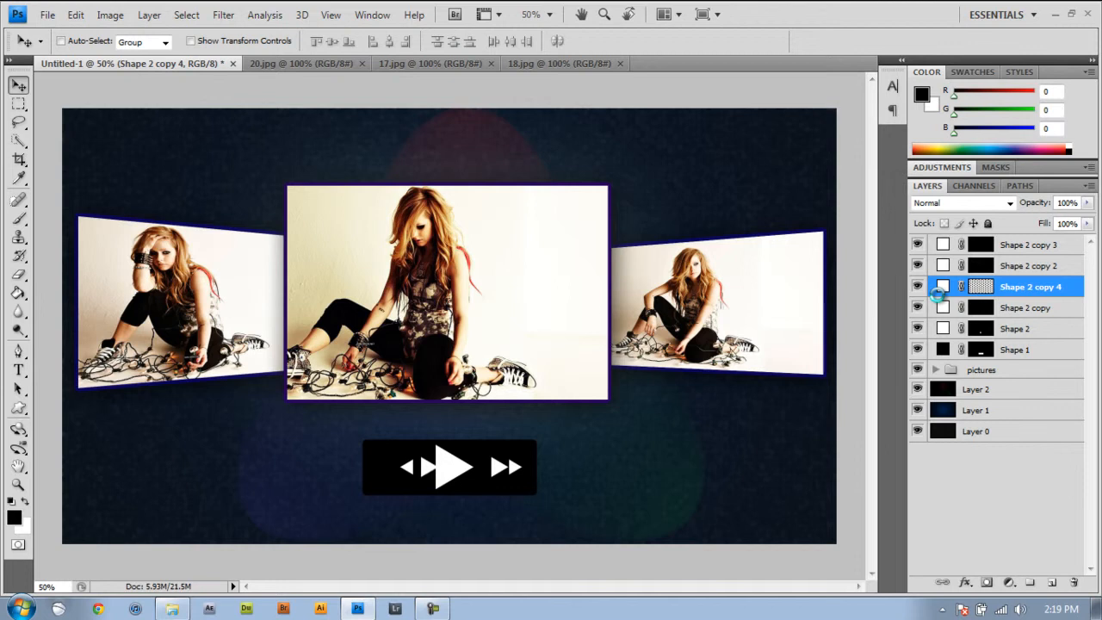
key(Left)
key(Left)
- Flip the newly duplicated triangle horizontally to complete the double-arrow rewind icon
key(ctrl+t)
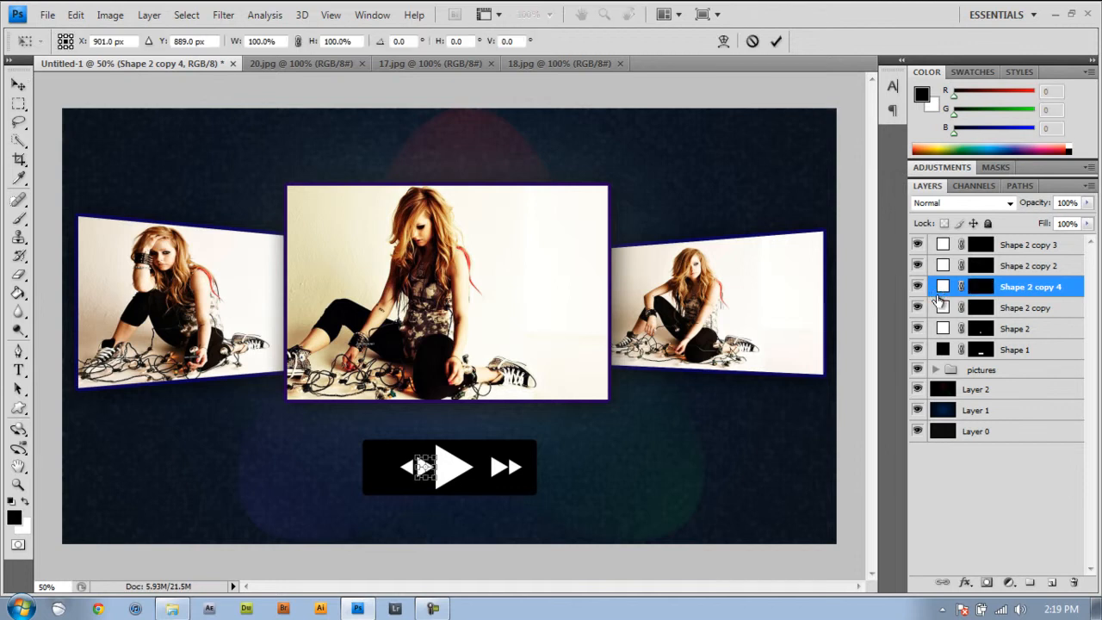
right_click(426, 468)
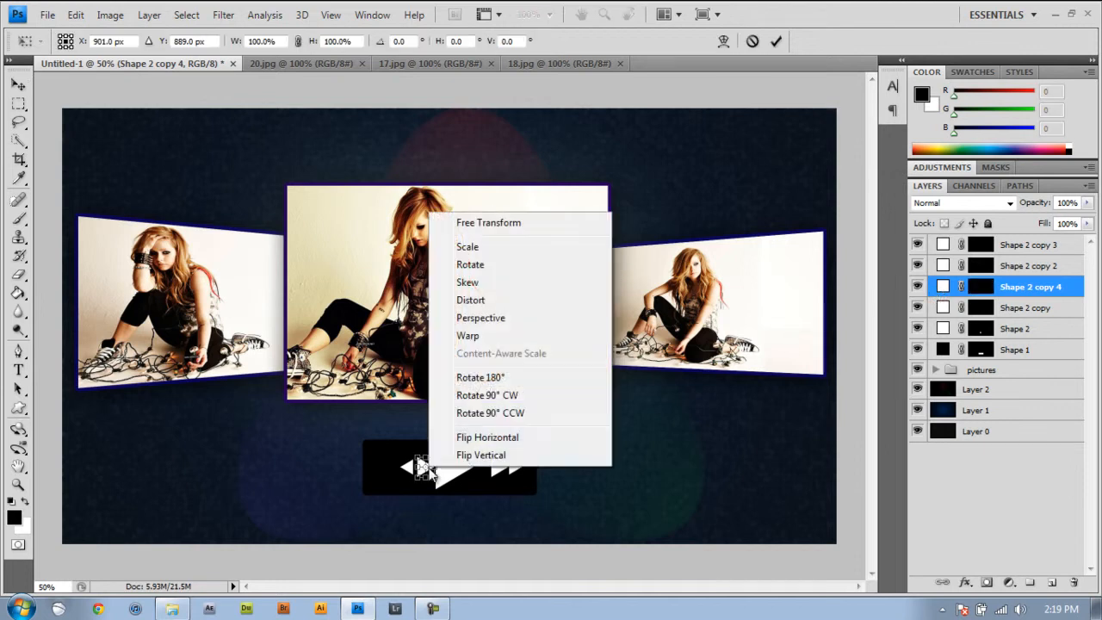
click(512, 441)
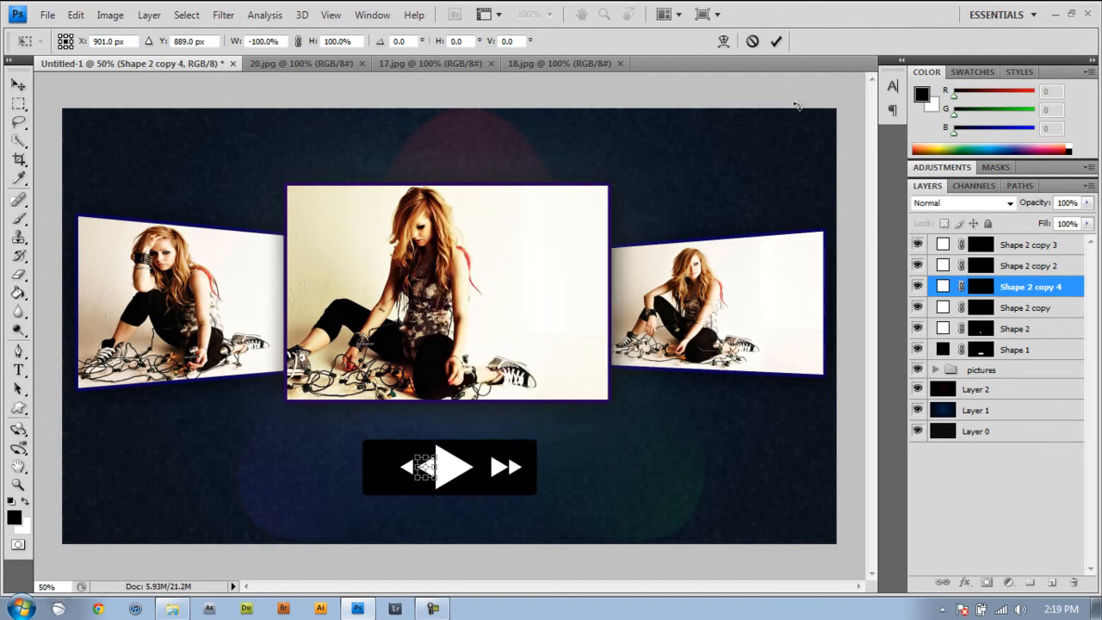
click(776, 40)
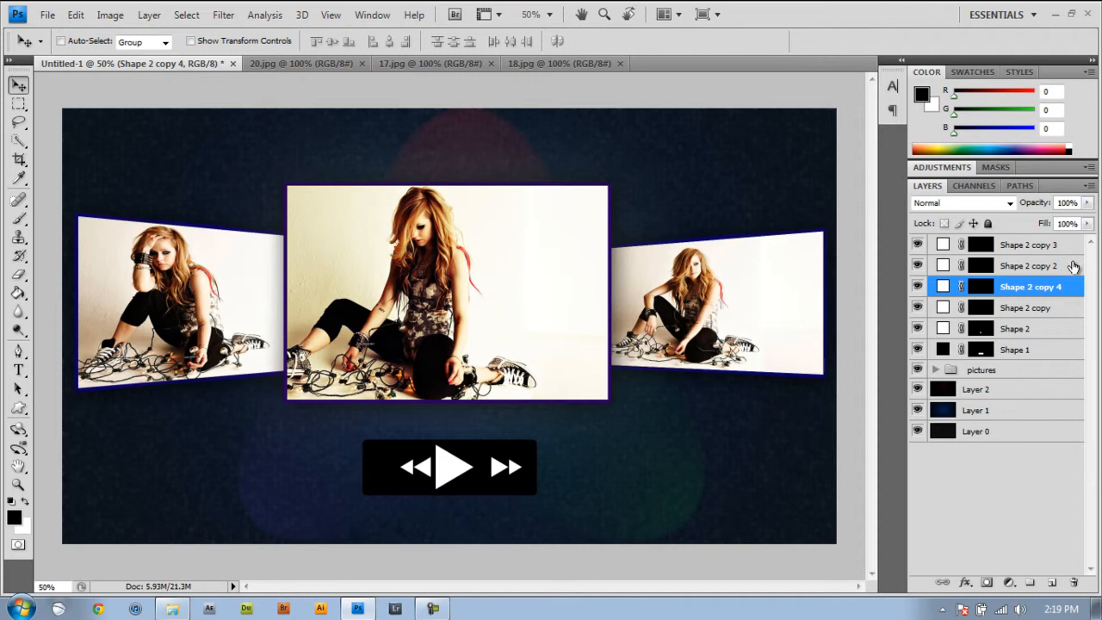
- Nudge both rewind triangles left together so their gap to the play icon matches the fast-forward icon's
ctrl+click(1044, 248)
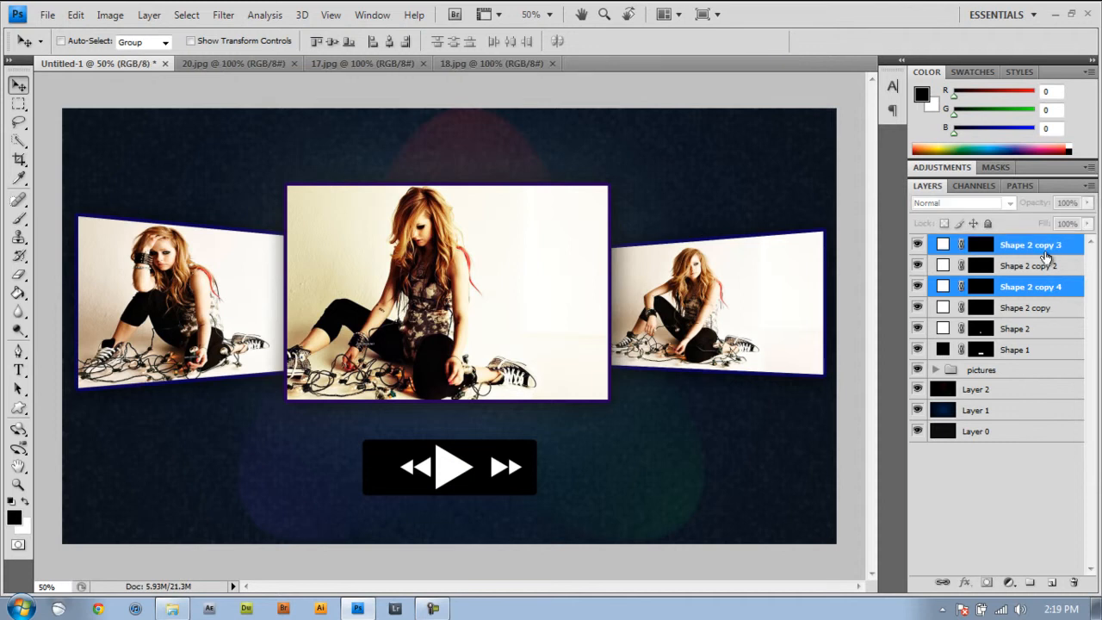
key(Left)
key(Left)
key(Left)
key(Left)
key(Left)
key(Left)
key(Left)
key(Left)
key(Left)
key(Left)
key(Left)
key(Left)
click(1054, 249)
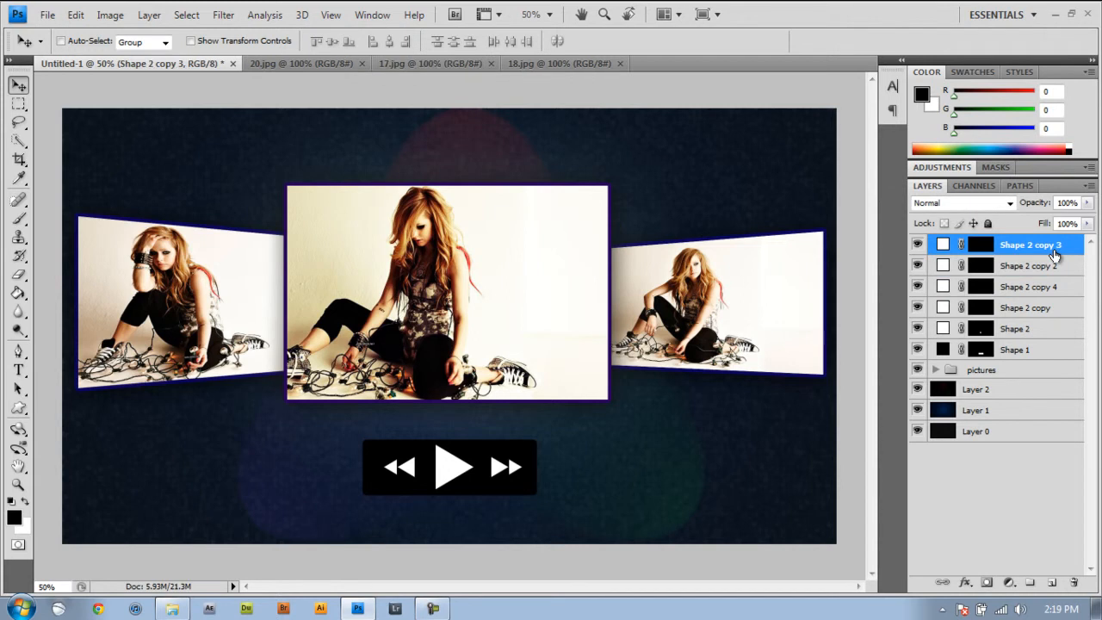
- Add a drop shadow to the Shape 1 control bar with 100% opacity, 100% spread, 0 px distance and 0 px size
click(1035, 352)
click(918, 349)
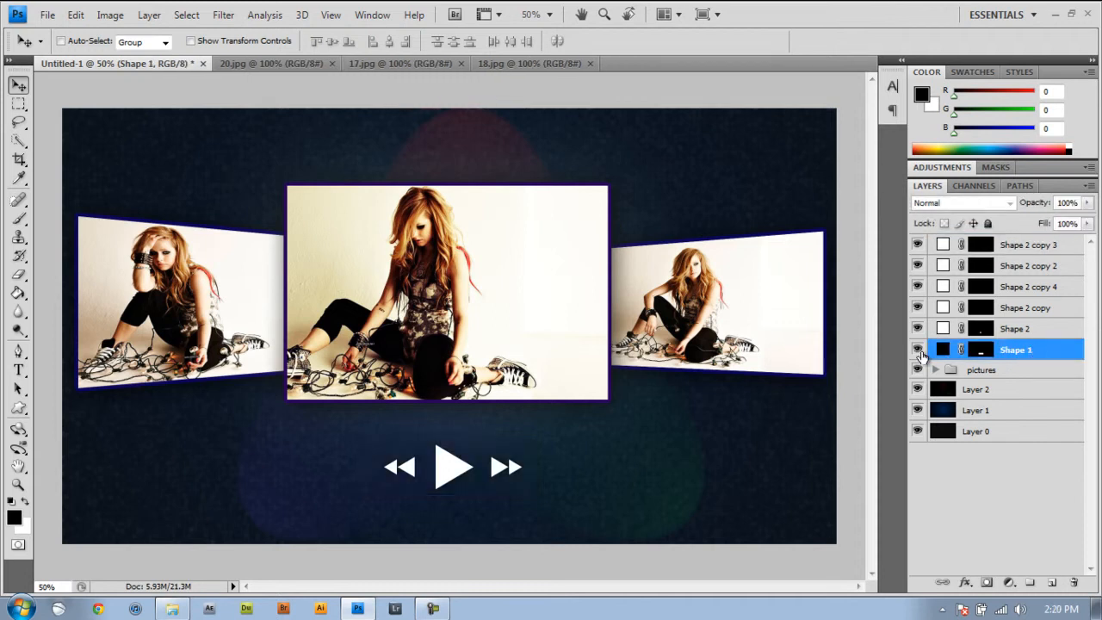
click(919, 351)
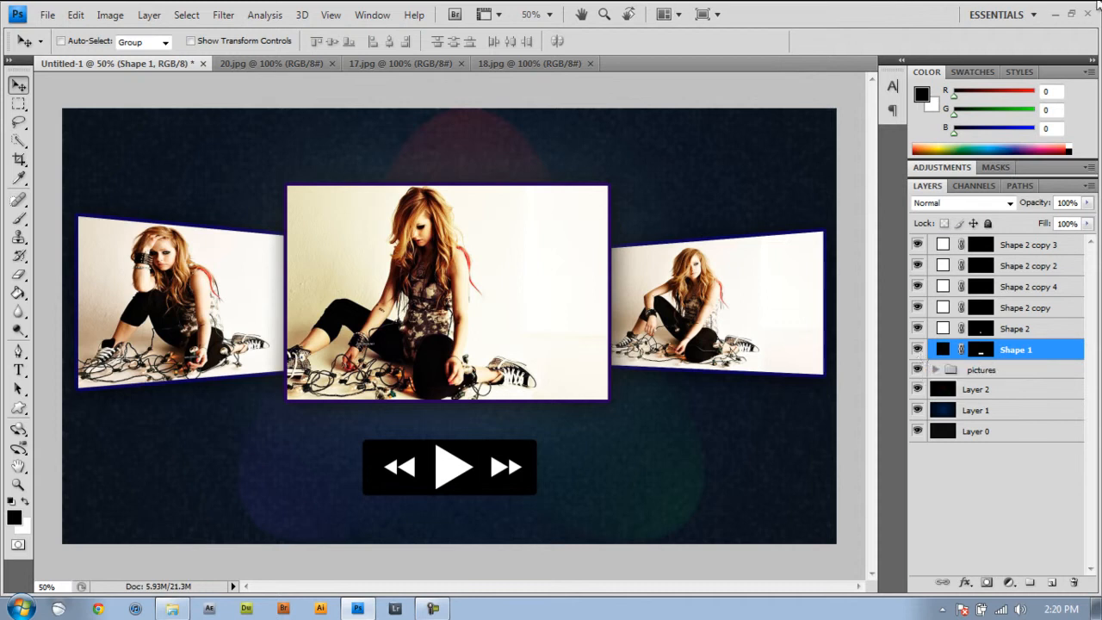
click(157, 21)
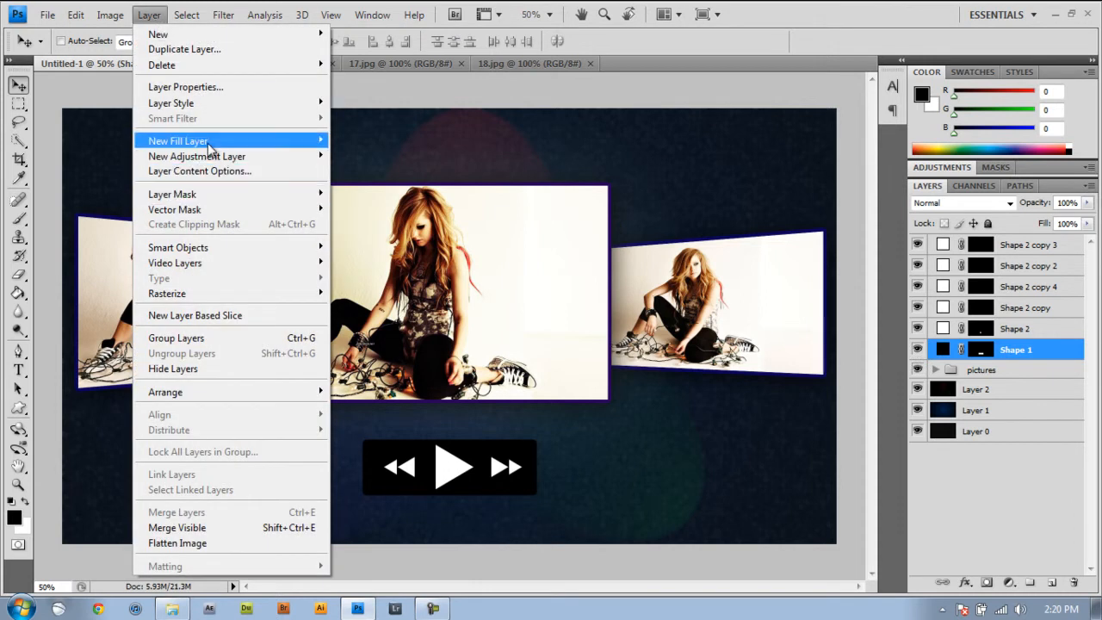
mouse_move(211, 105)
click(401, 103)
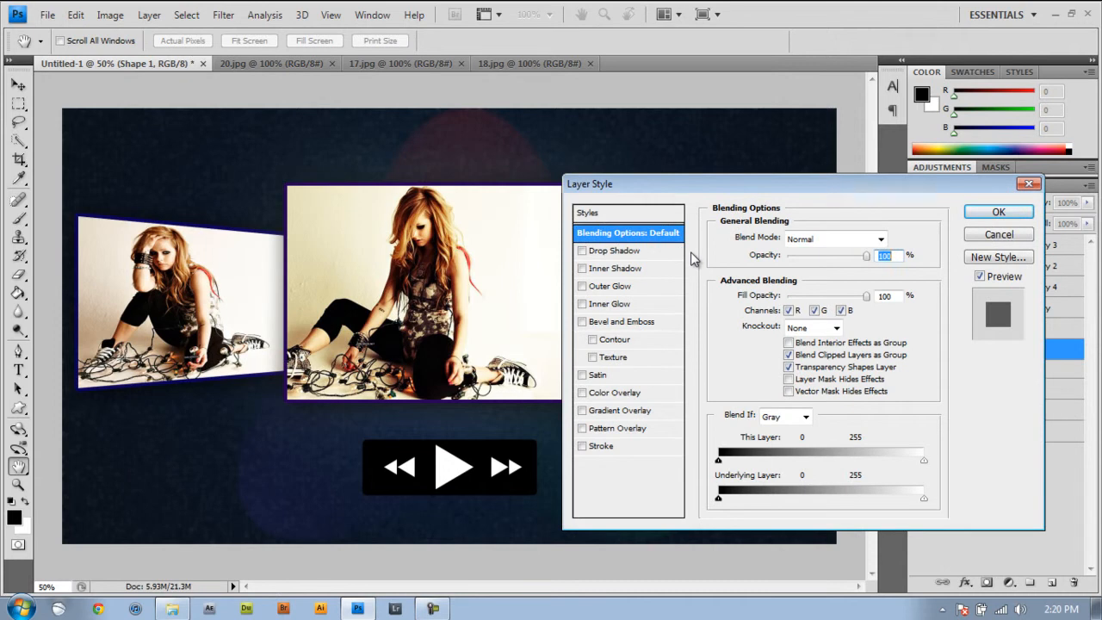
click(606, 256)
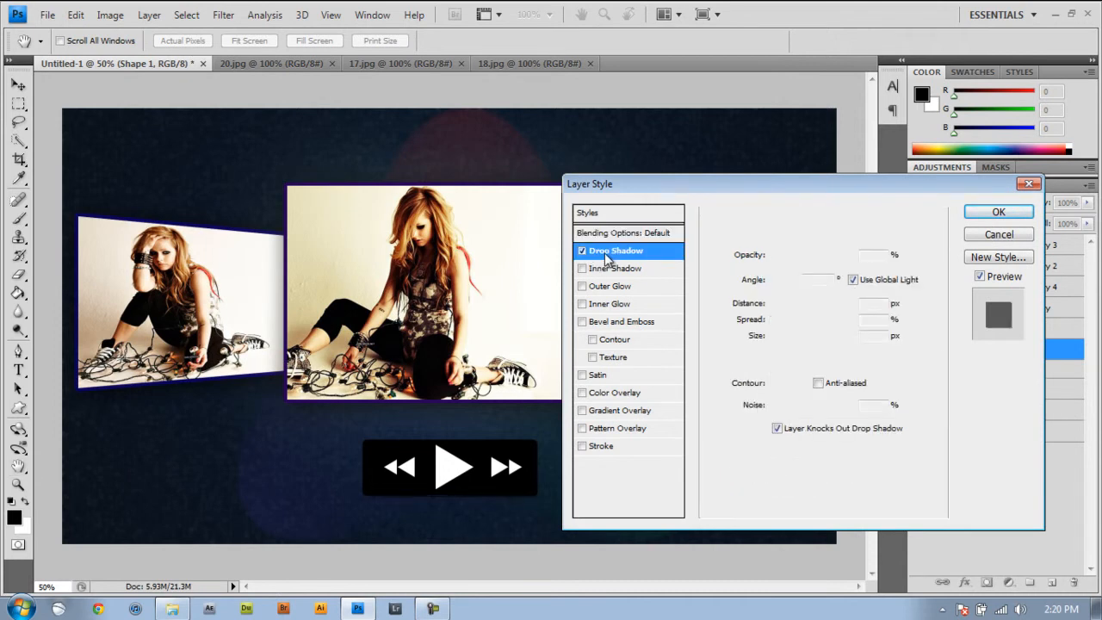
drag(833, 257, 872, 255)
click(865, 320)
text(100)
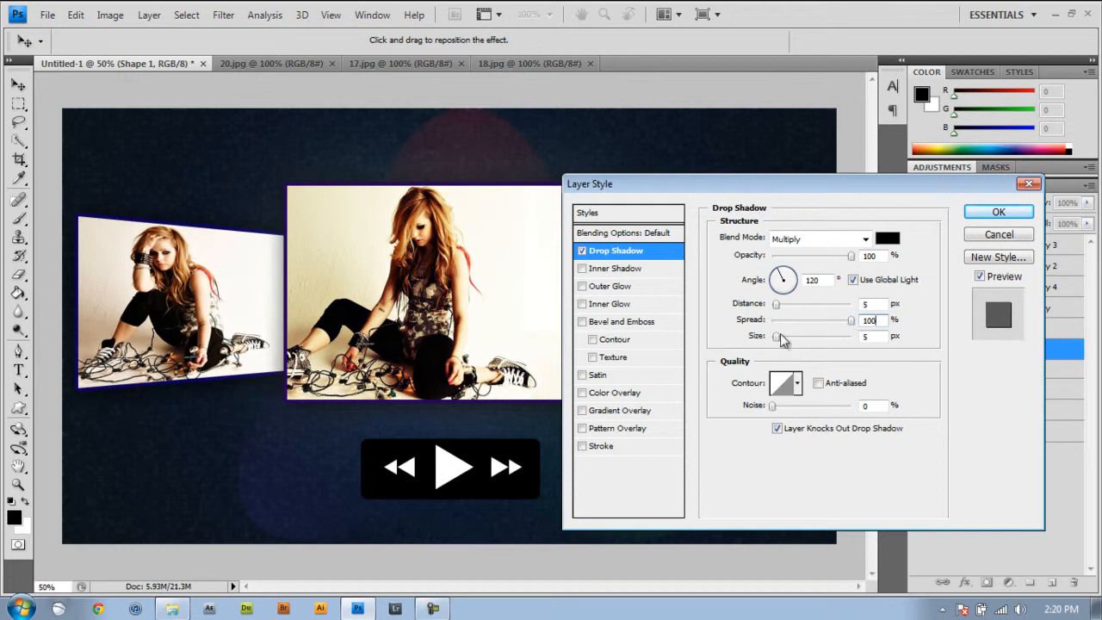
drag(776, 337, 731, 336)
drag(777, 304, 746, 306)
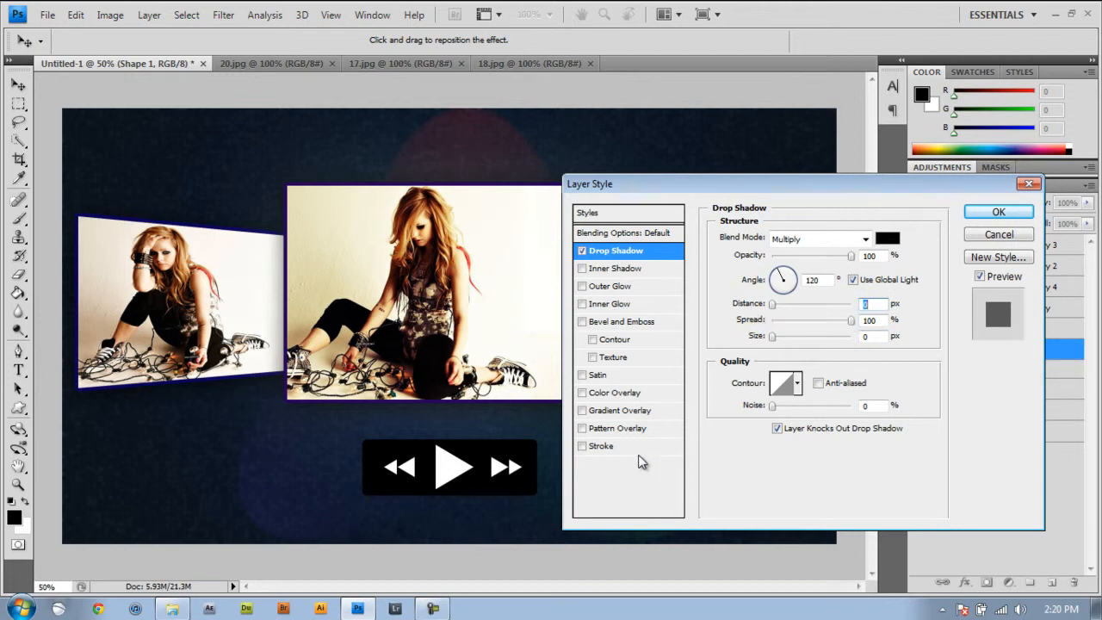
- Give the control bar a 5 px white (ffffff) outside stroke with the Overlay blend mode and apply the layer style
click(619, 445)
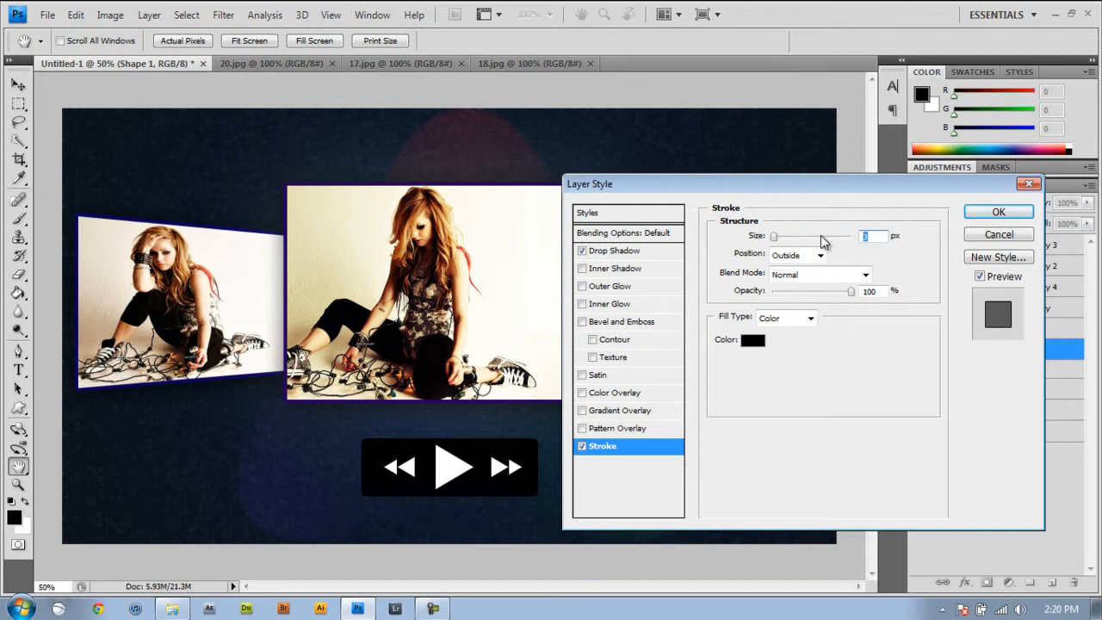
text(5)
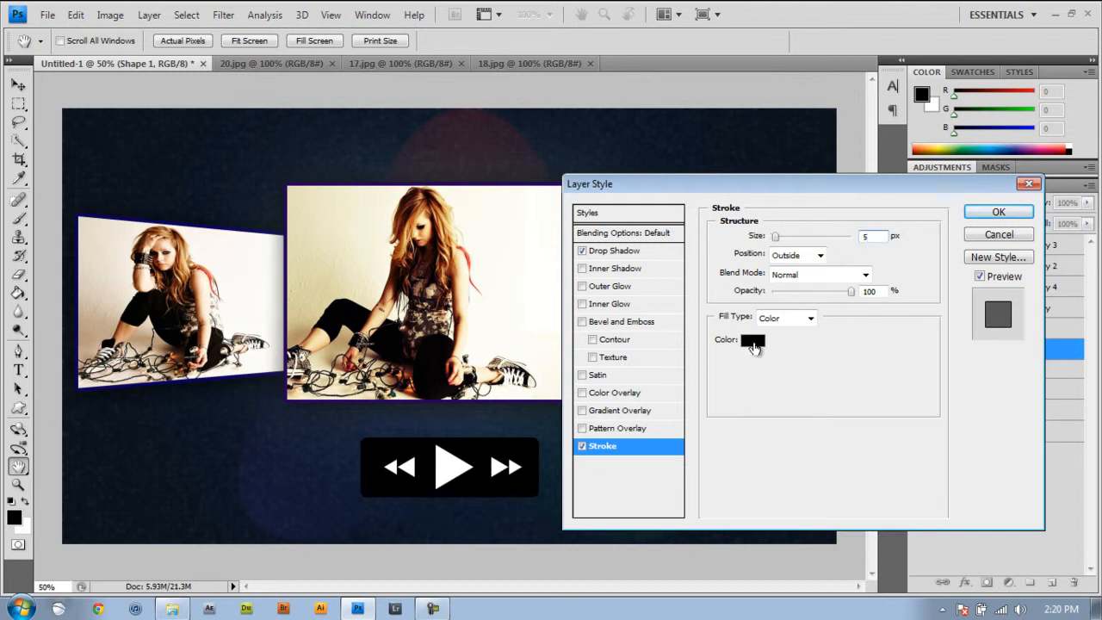
click(753, 341)
drag(745, 338, 636, 295)
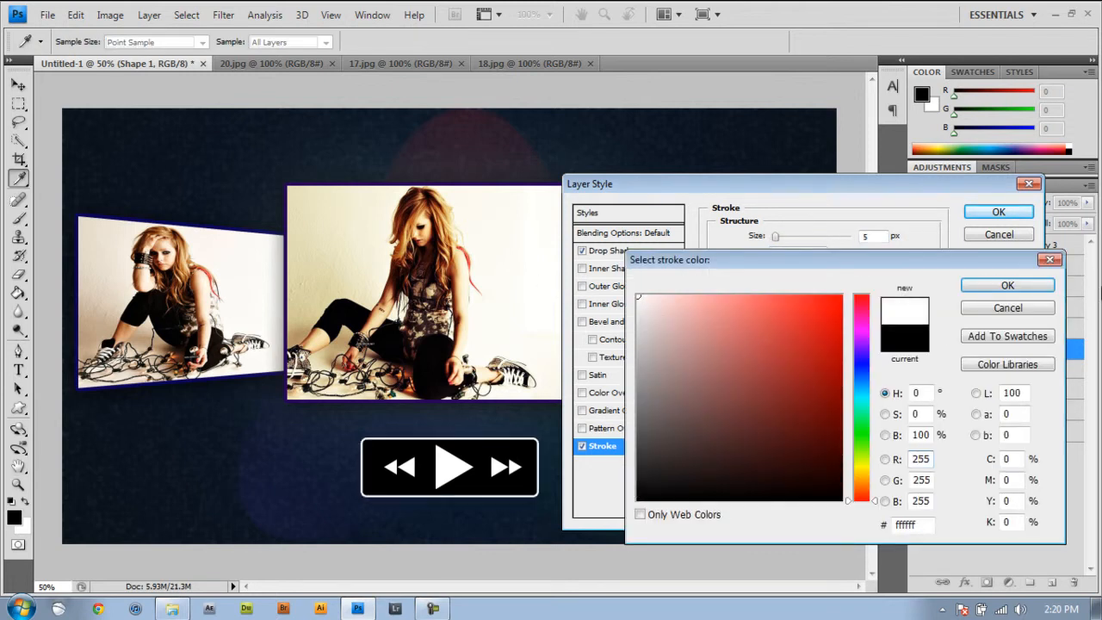
click(1012, 286)
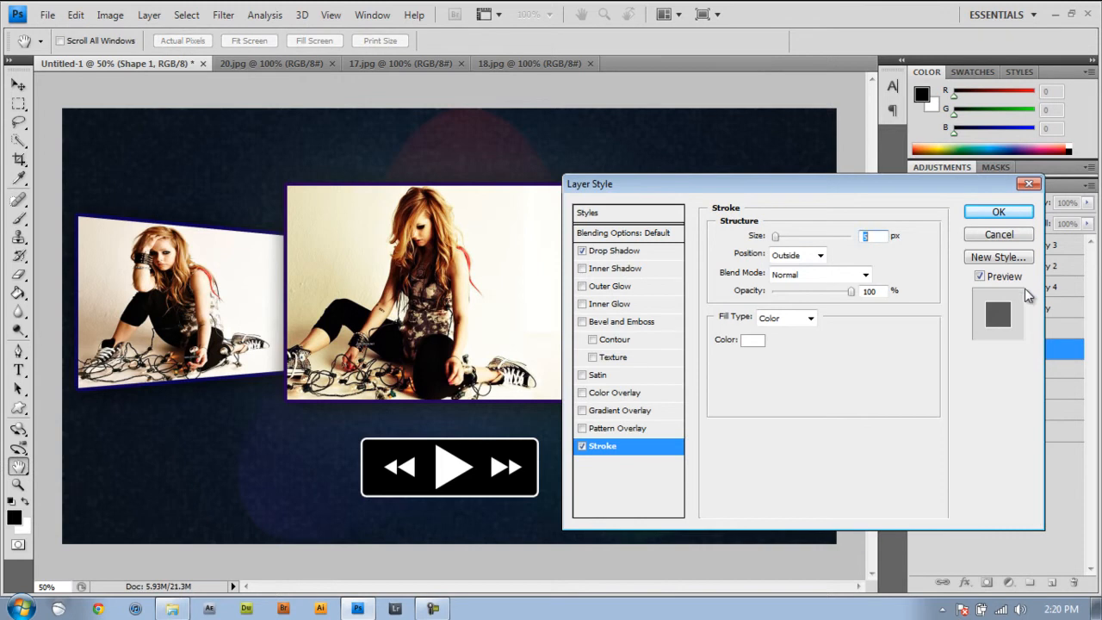
click(866, 276)
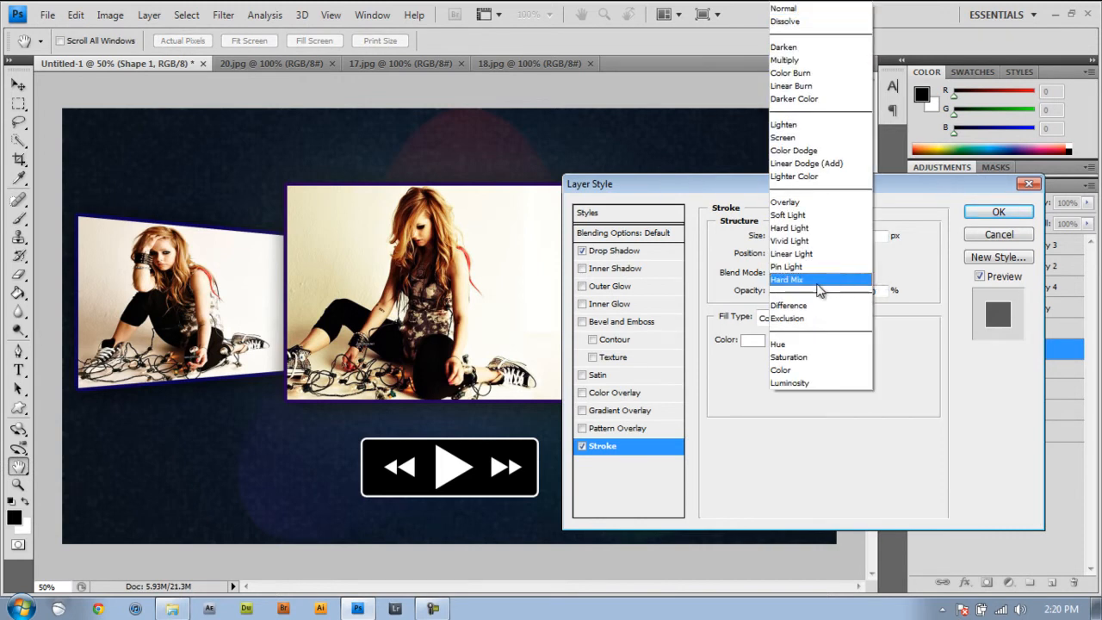
click(814, 205)
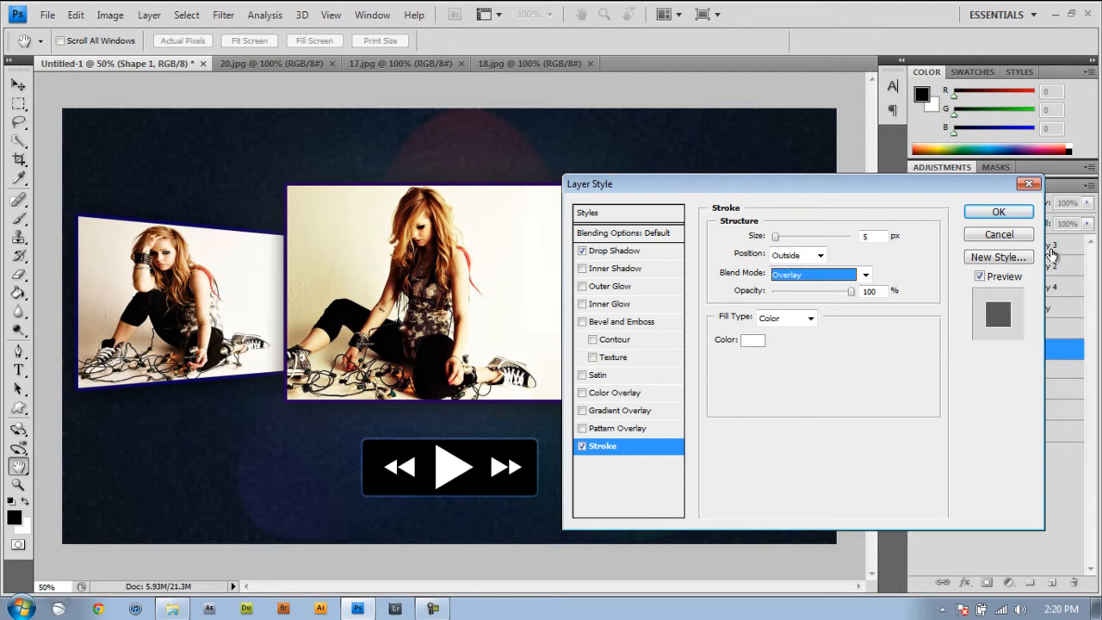
click(1009, 206)
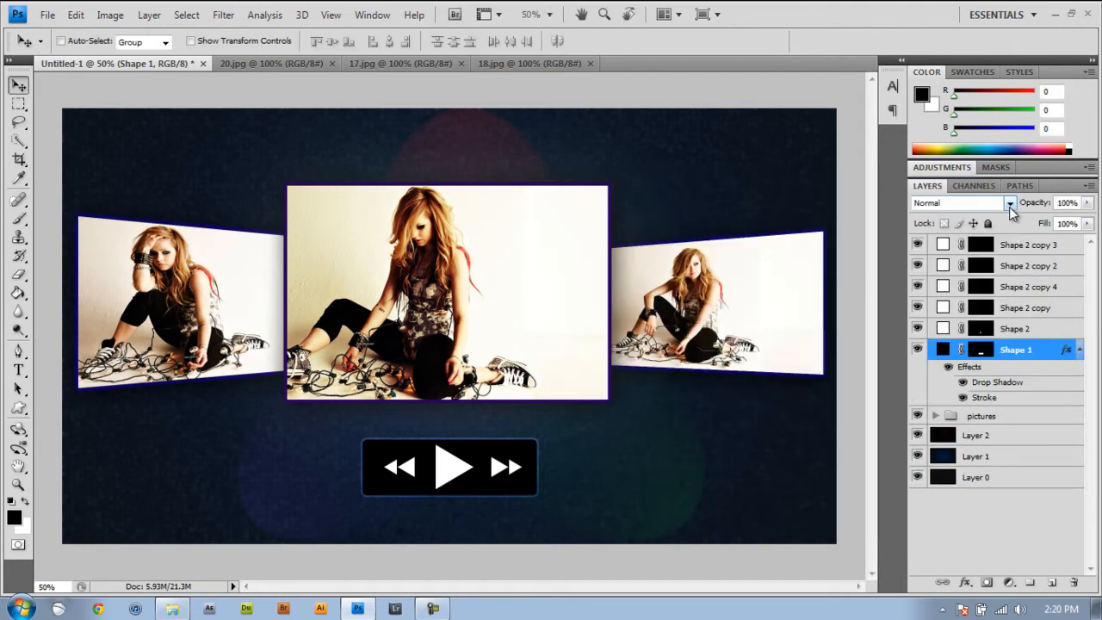
- Draw a small rounded rectangle with a 10 px radius left of the control bar, on top of all layers
click(1004, 247)
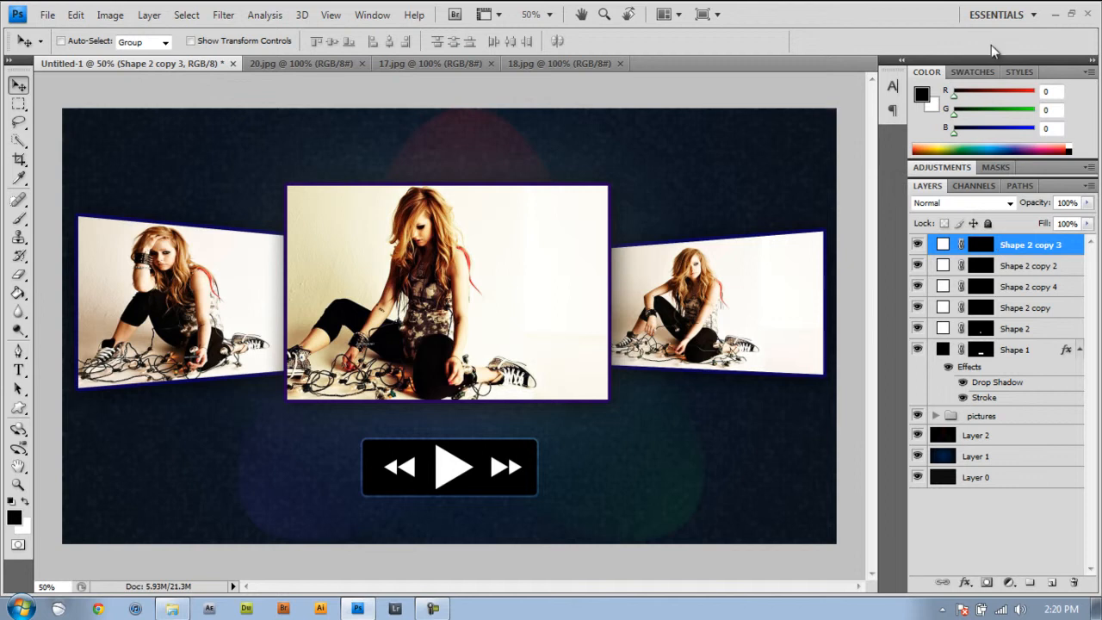
click(18, 407)
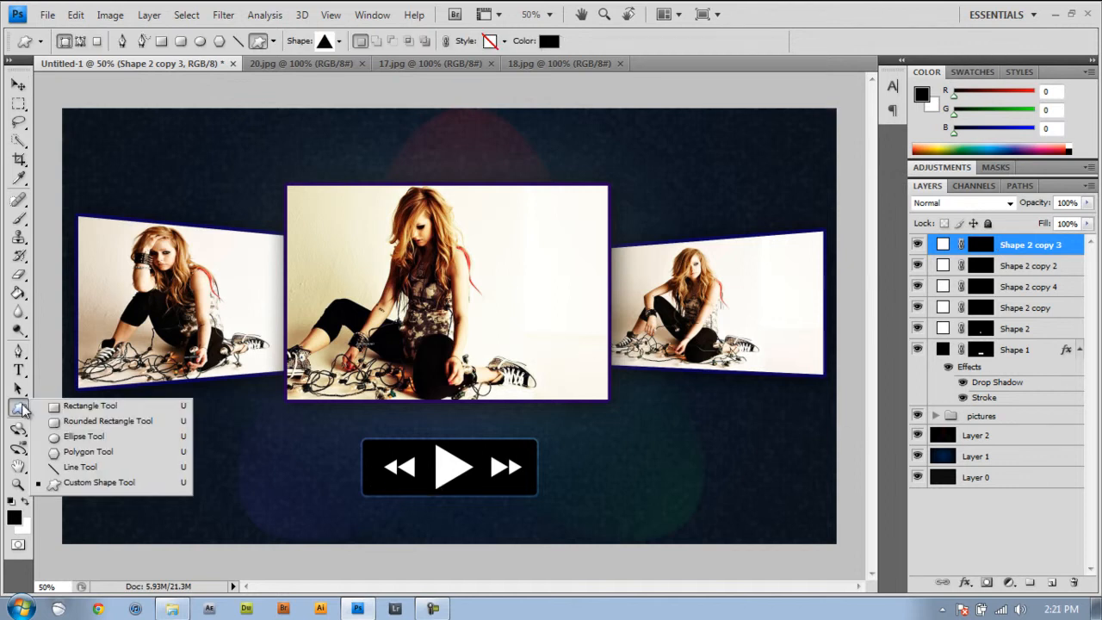
click(95, 423)
drag(251, 467, 323, 488)
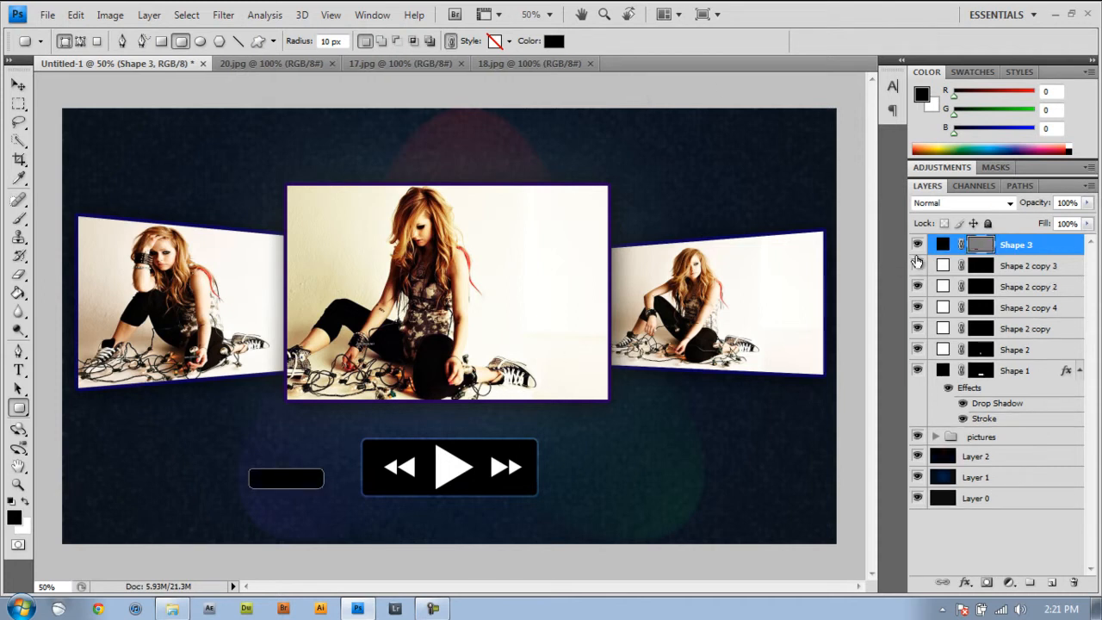
- Change the small rounded rectangle's fill color to light blue a7dcf7
right_click(980, 245)
key(Escape)
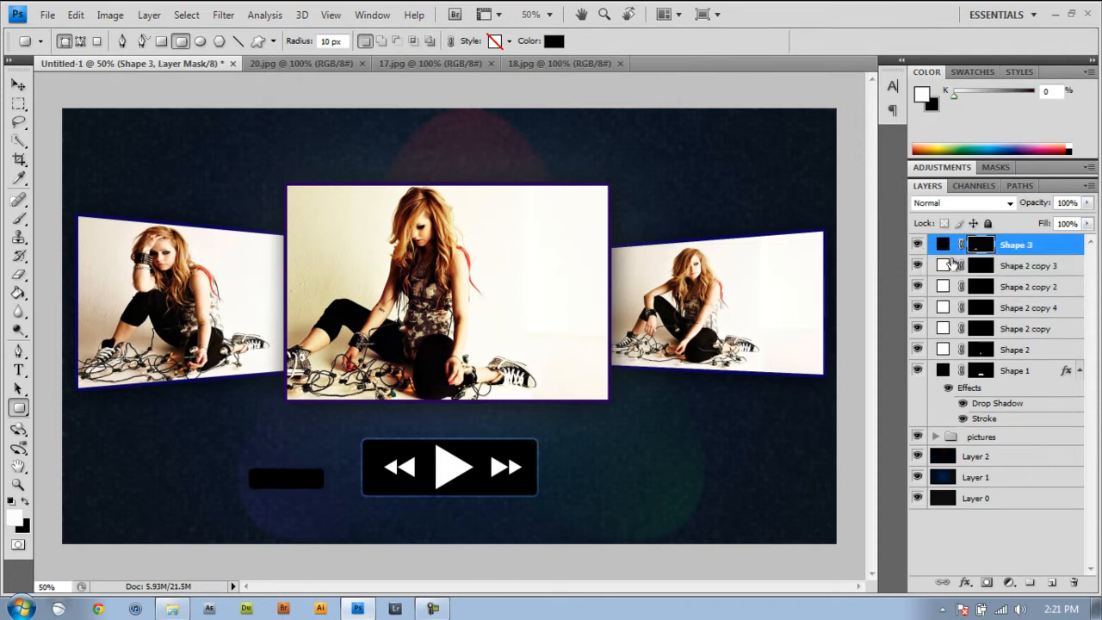
double_click(941, 255)
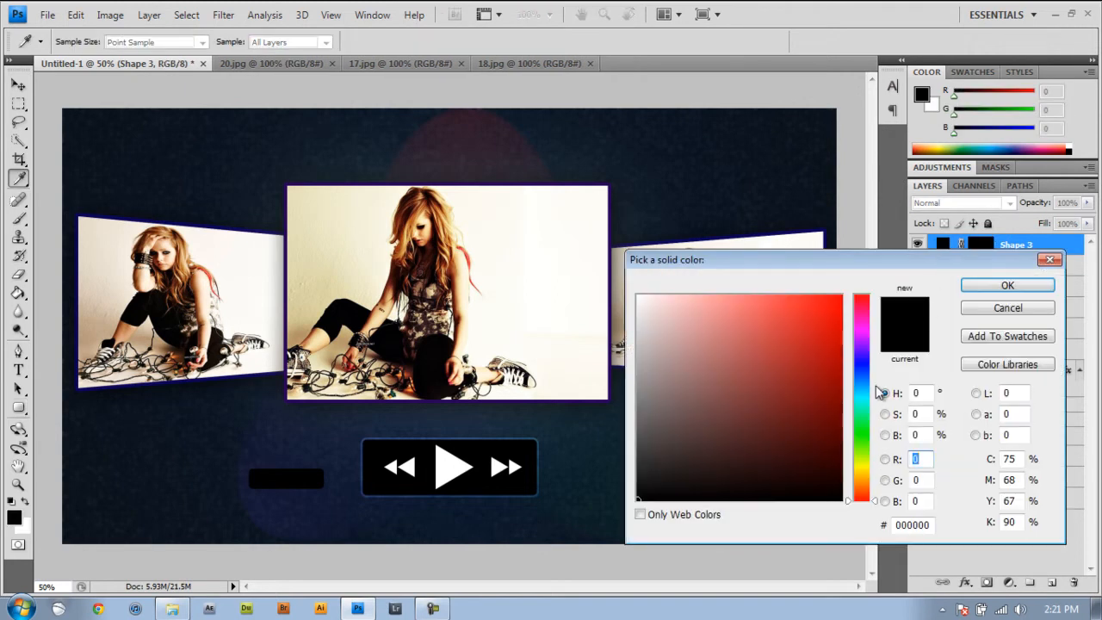
drag(867, 379, 864, 387)
drag(782, 319, 703, 301)
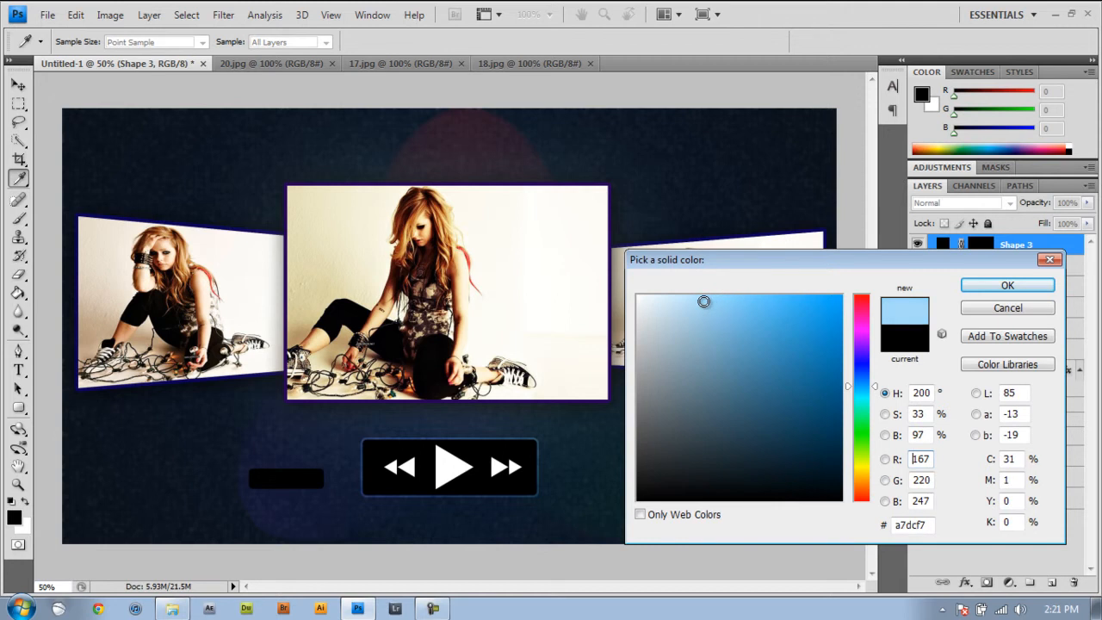
click(993, 289)
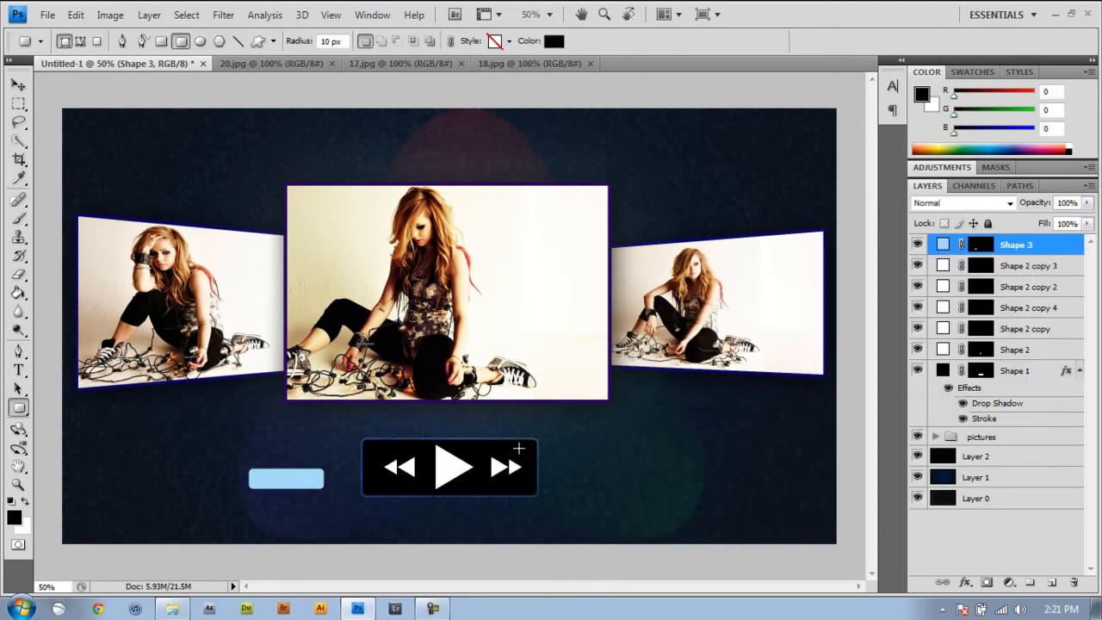
- Nudge the light blue rounded rectangle up and slightly right so it sits level with the playback icons
click(18, 85)
key(Up)
key(Up)
key(Up)
key(Up)
key(Up)
key(Up)
key(Up)
key(Up)
key(Up)
key(Up)
key(Up)
key(Up)
key(Up)
key(Up)
key(Up)
key(Up)
key(Up)
key(Up)
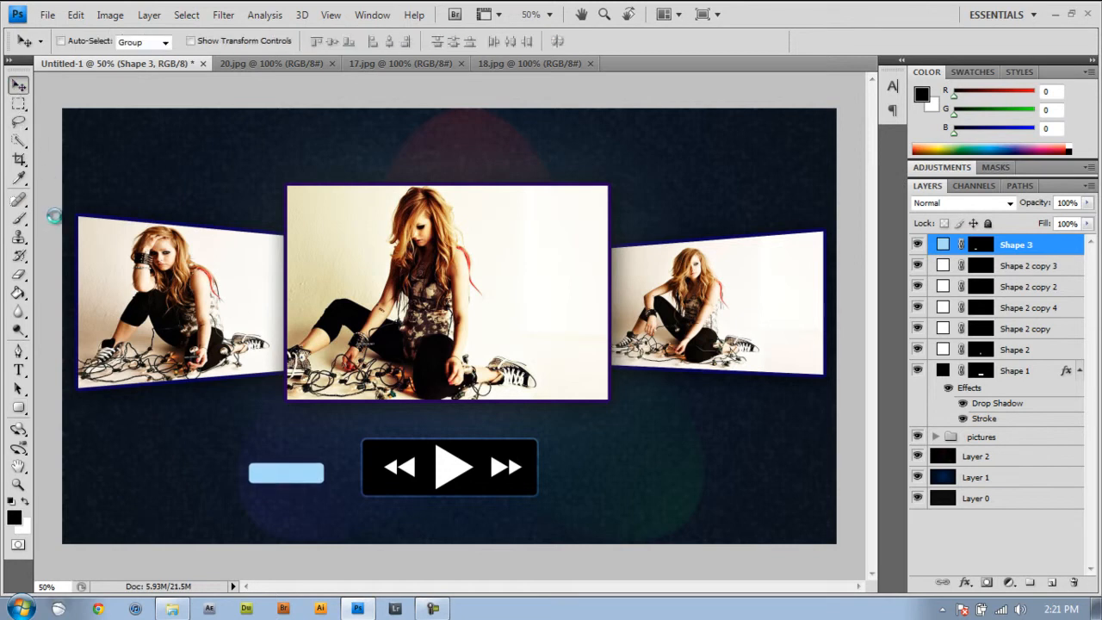
key(Right)
key(Right)
key(Right)
key(Right)
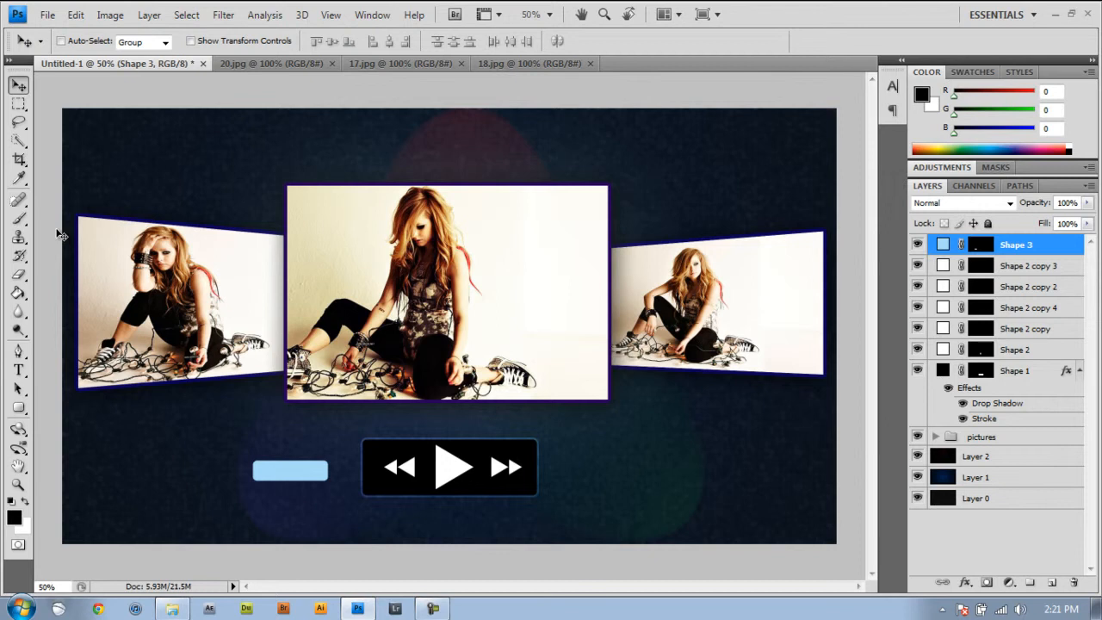
- Duplicate the light blue rounded rectangle's layer and change the copy's fill color to near-black 131414
key(ctrl+j)
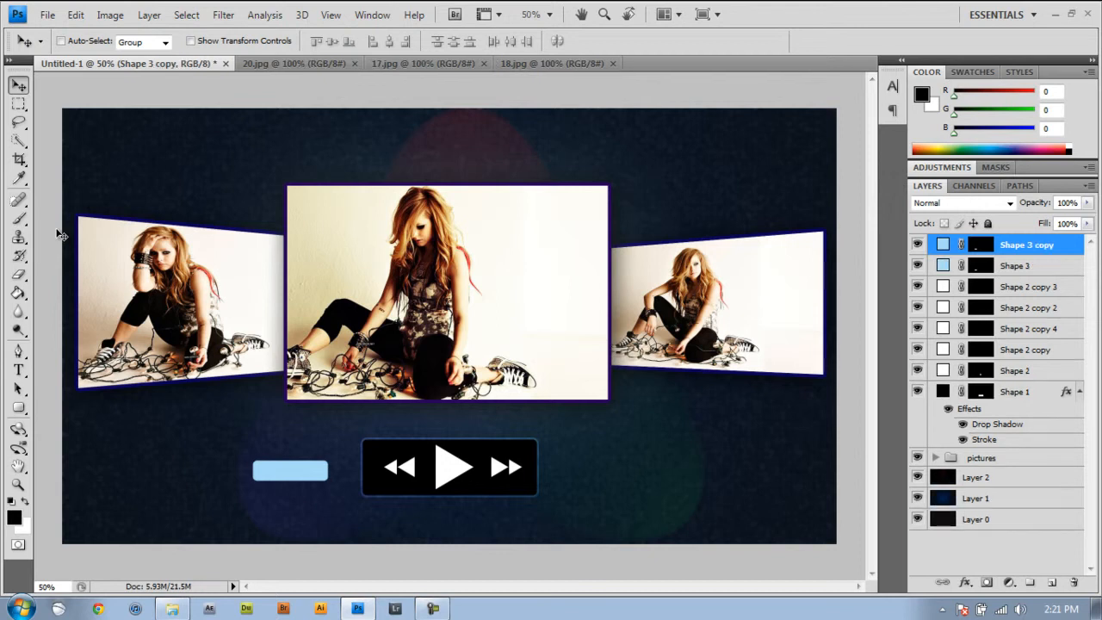
double_click(944, 245)
drag(678, 483, 651, 484)
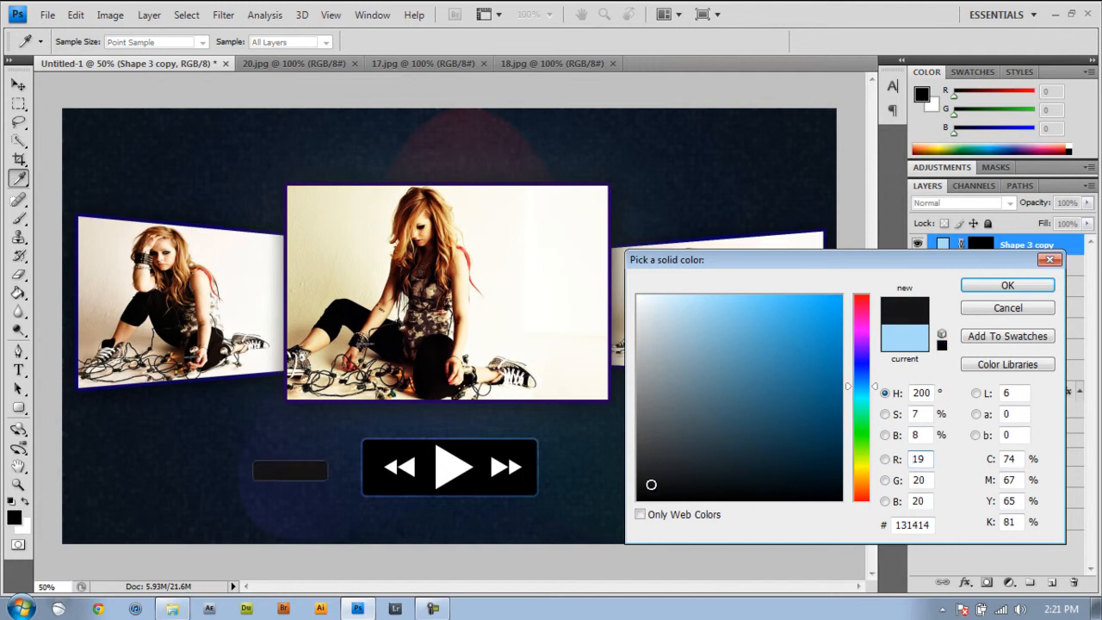
click(1006, 285)
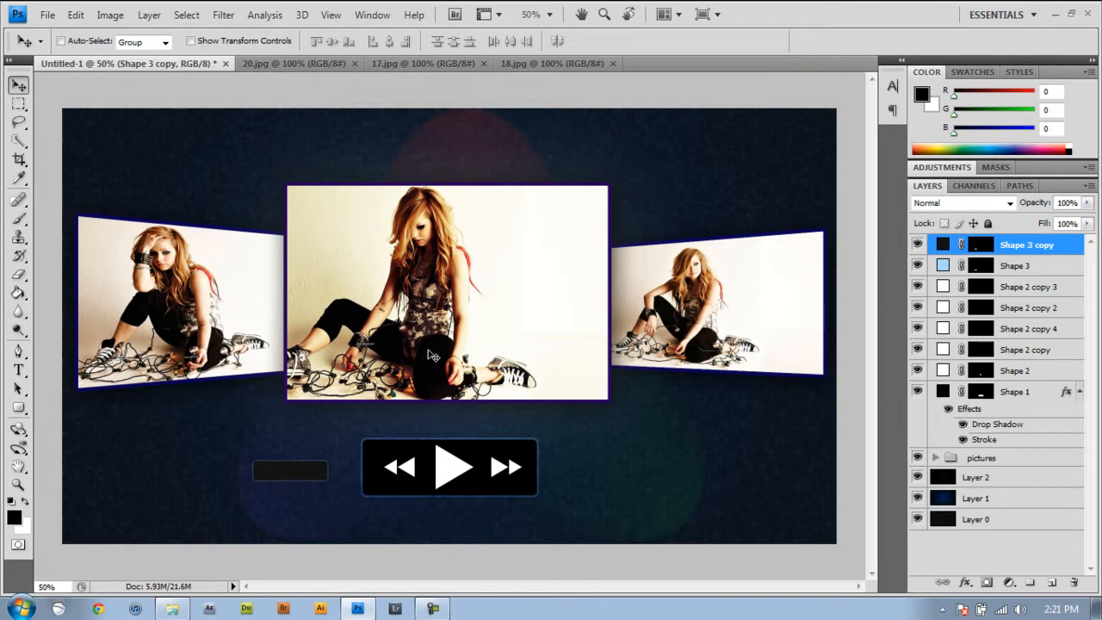
- Shrink the dark copy's width to 59.1% from its right edge, exposing the right part of the light blue bar
key(ctrl+t)
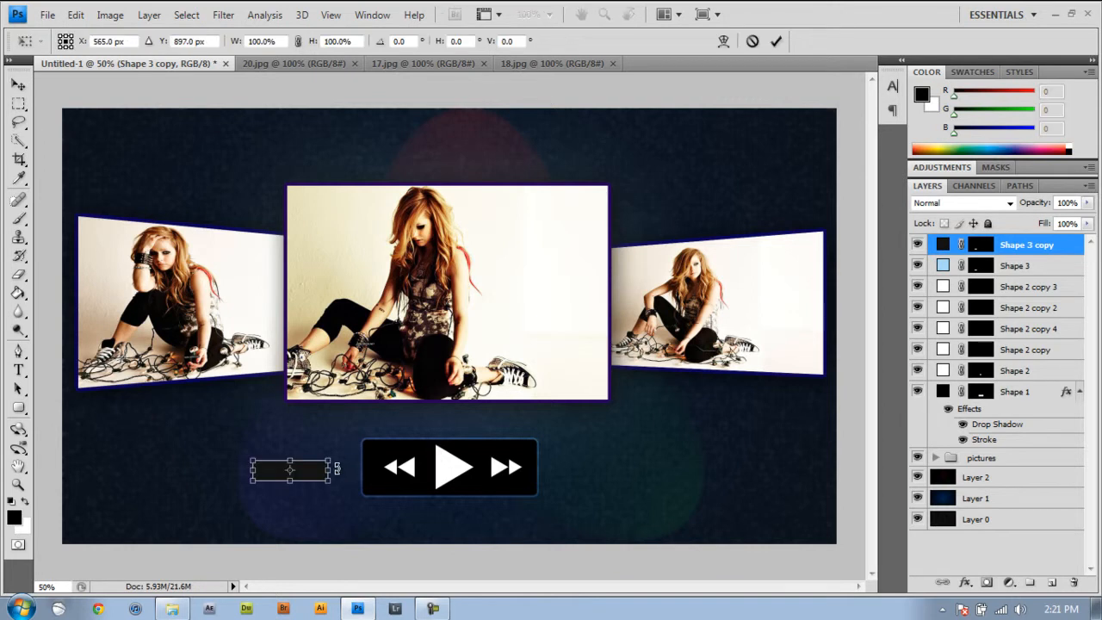
drag(321, 471, 299, 471)
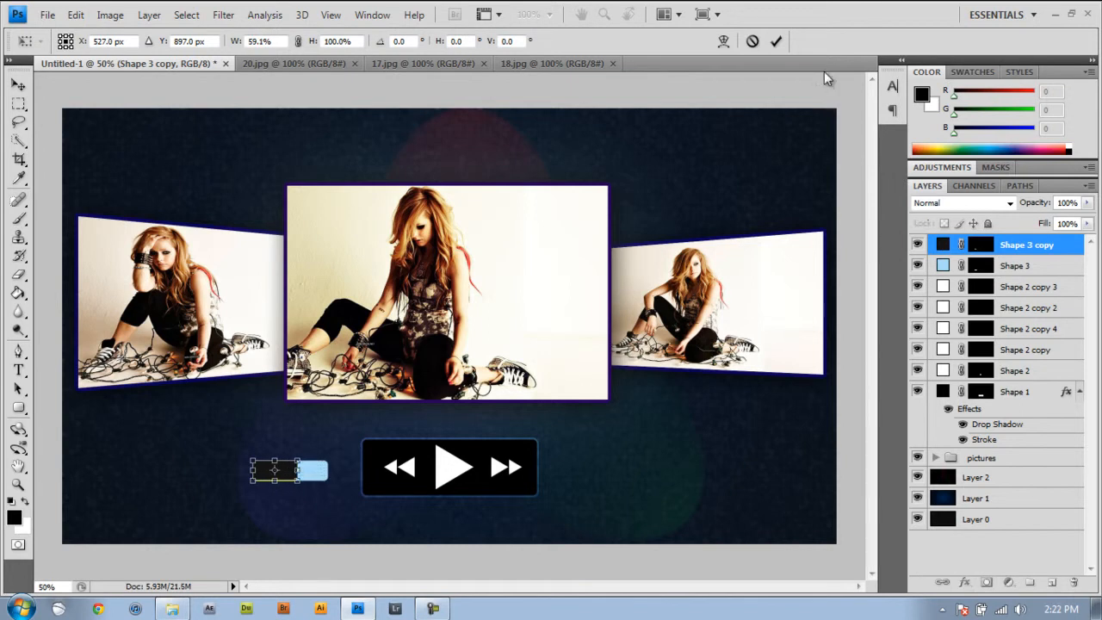
click(777, 40)
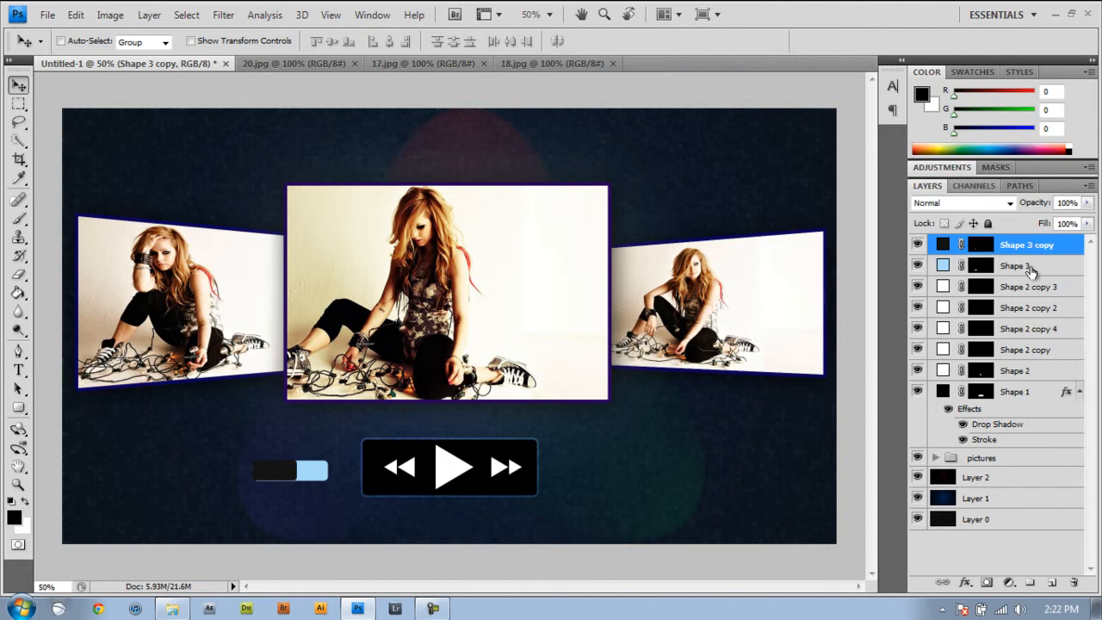
key(Down)
key(Up)
key(Right)
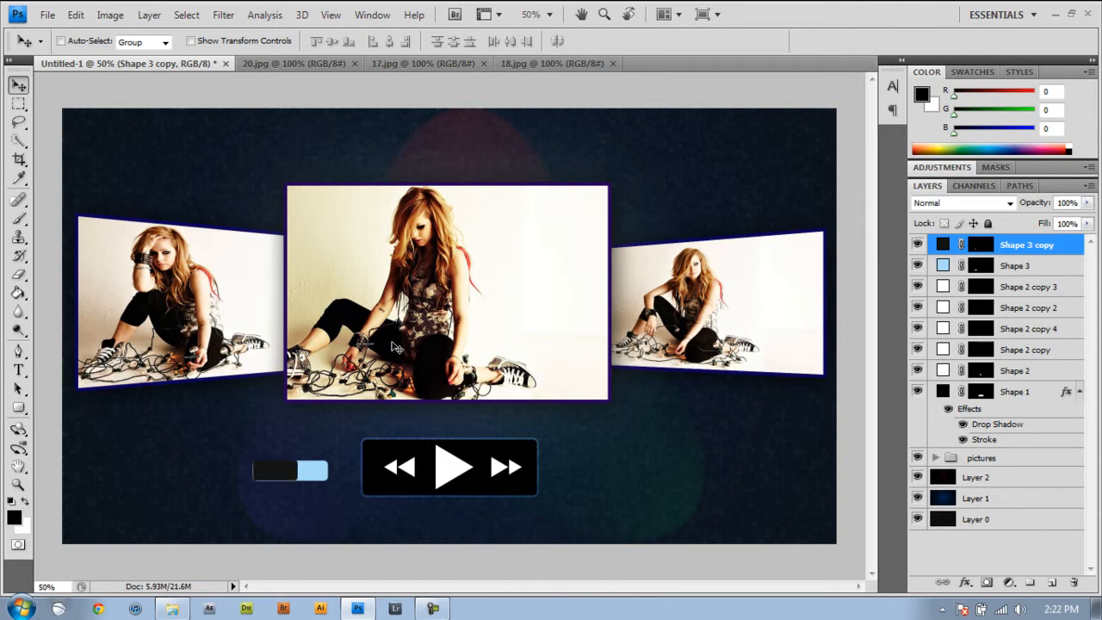
key(Down)
key(Up)
key(ctrl+t)
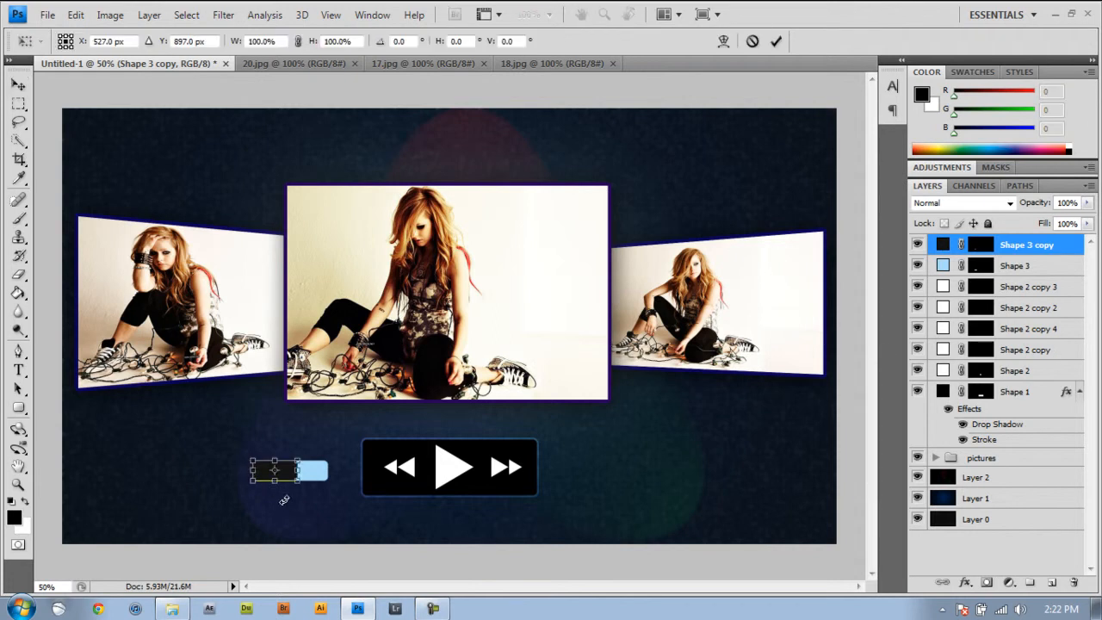
click(776, 40)
- Reduce the light blue Shape 3 bar's height to 84% by raising its bottom edge
click(1009, 269)
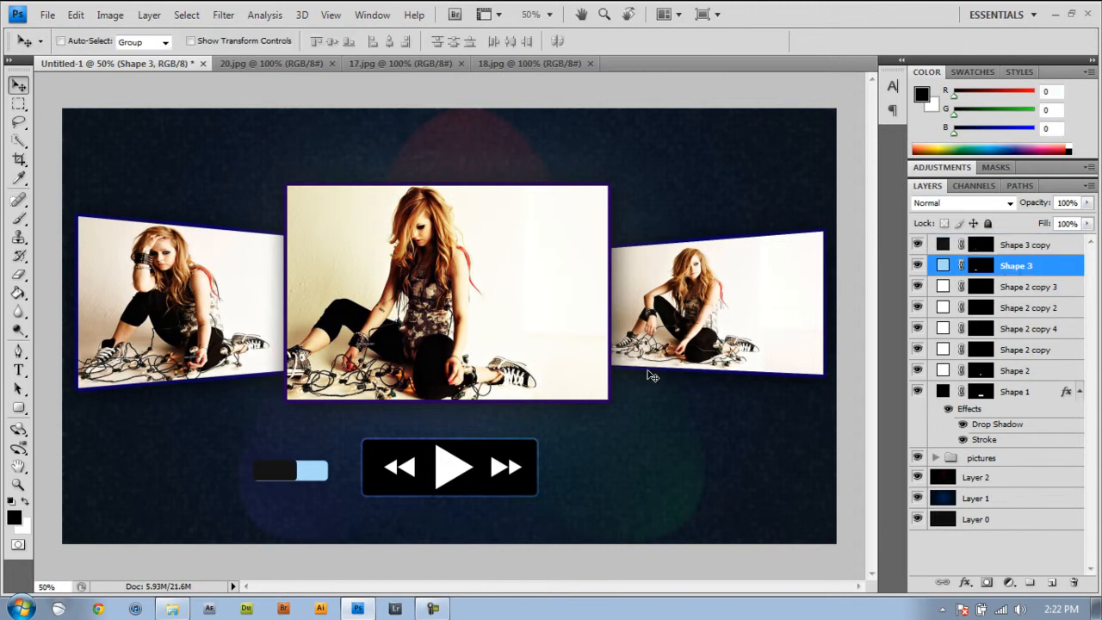
key(ctrl+t)
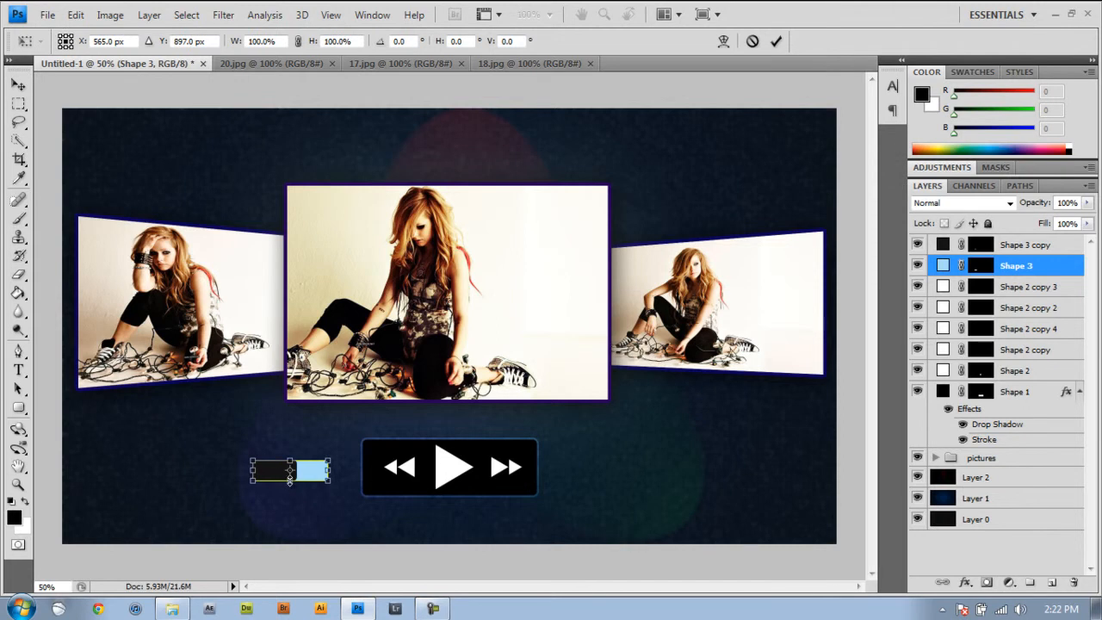
drag(290, 480, 289, 480)
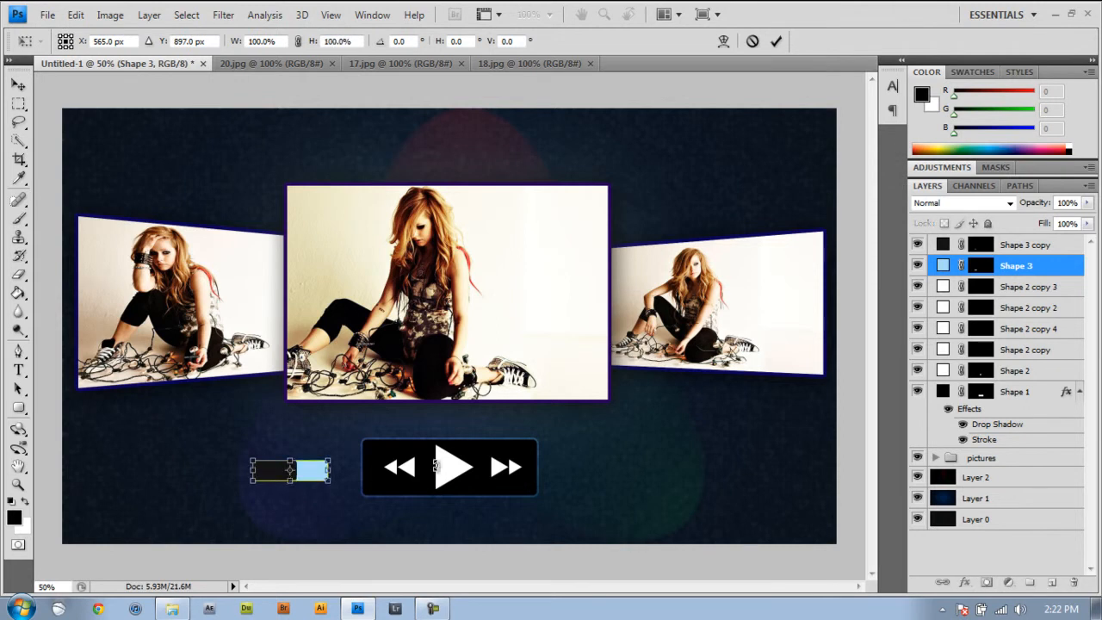
click(776, 41)
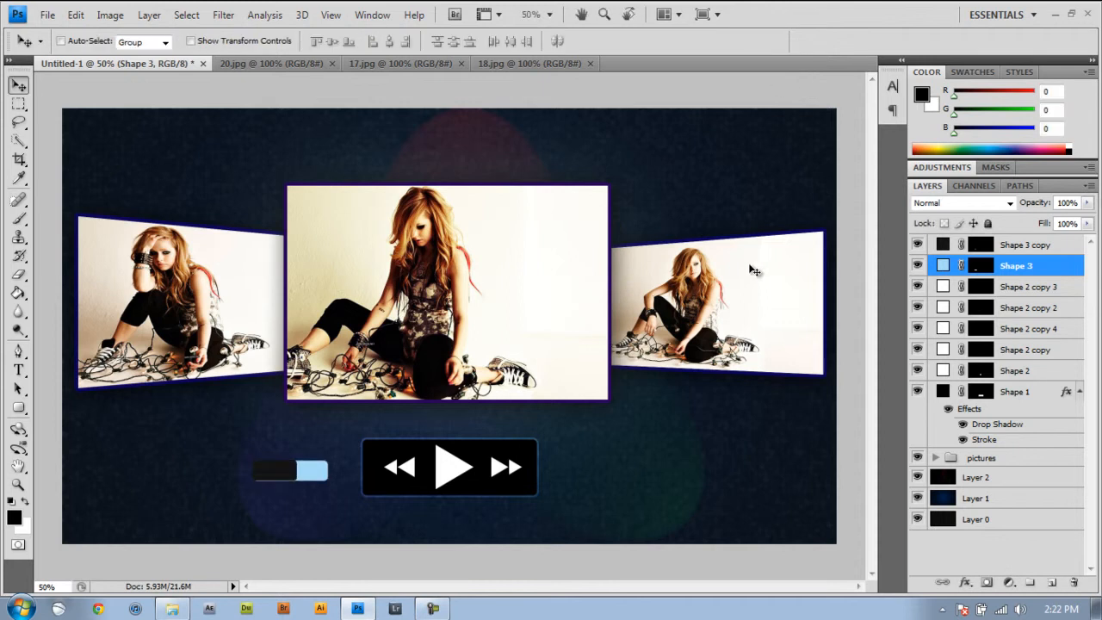
key(ctrl+t)
drag(290, 476, 291, 473)
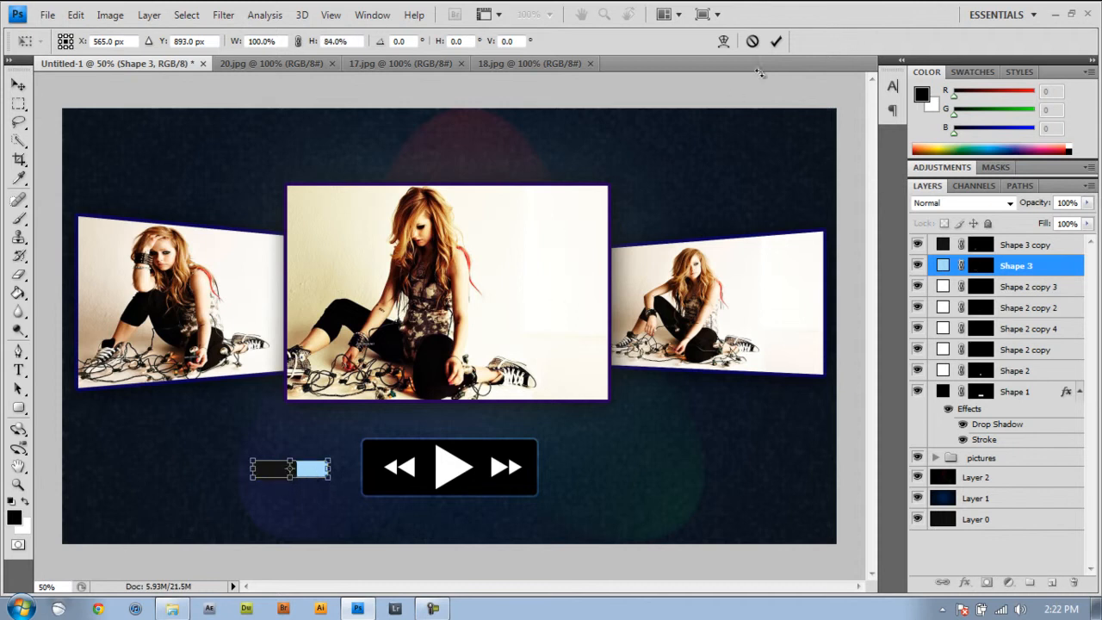
click(776, 41)
- Draw a small circle above Shape 3 copy, right of the control bar, and rasterize its vector mask
click(1016, 251)
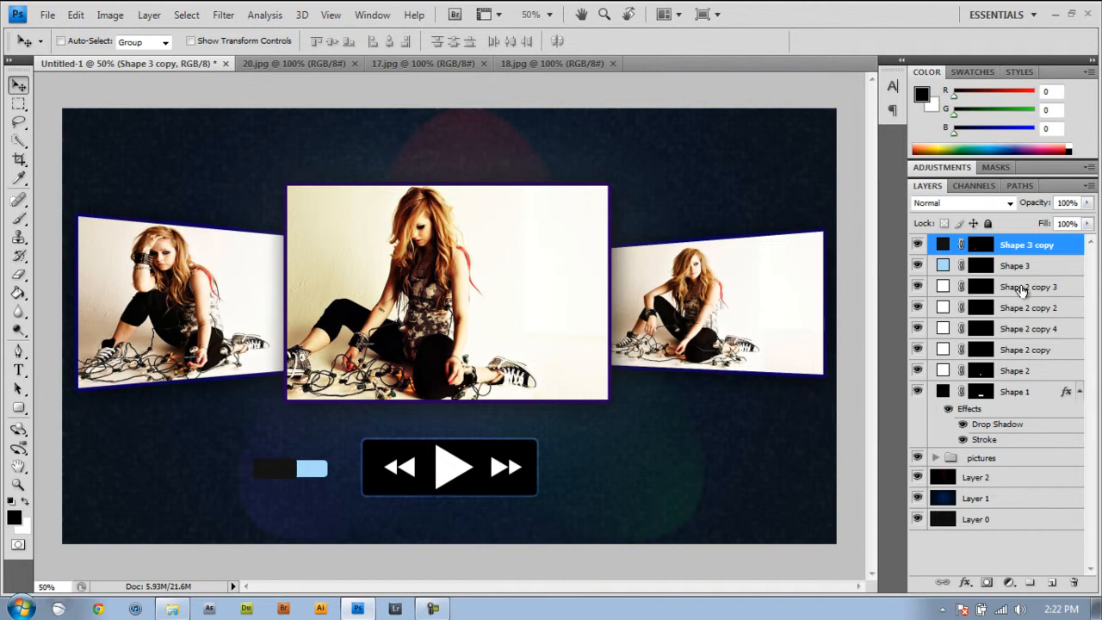
click(18, 408)
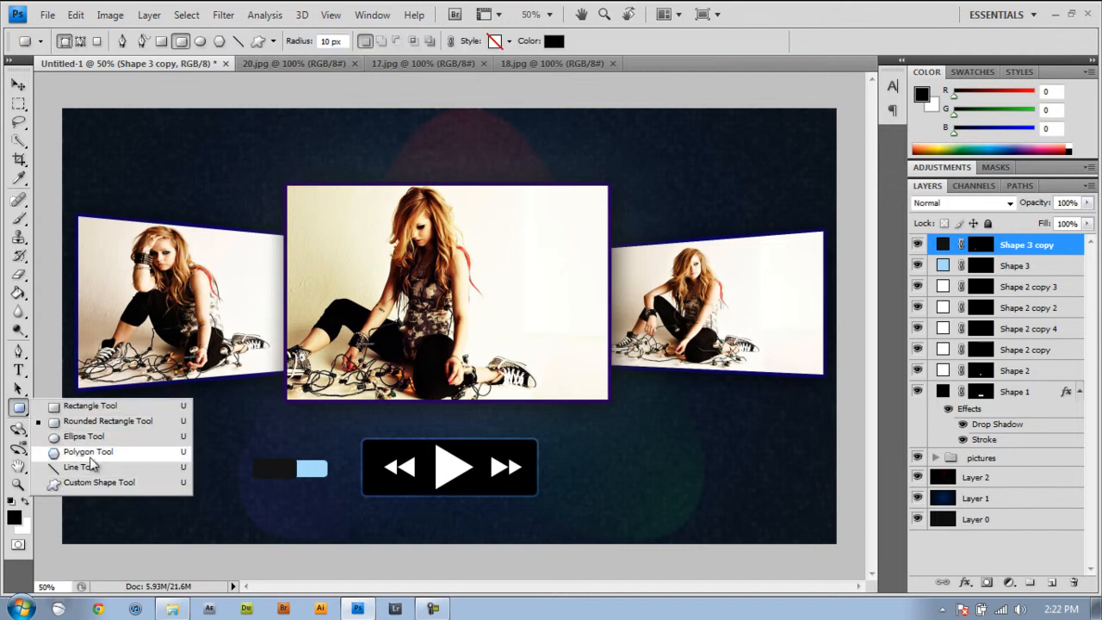
click(84, 437)
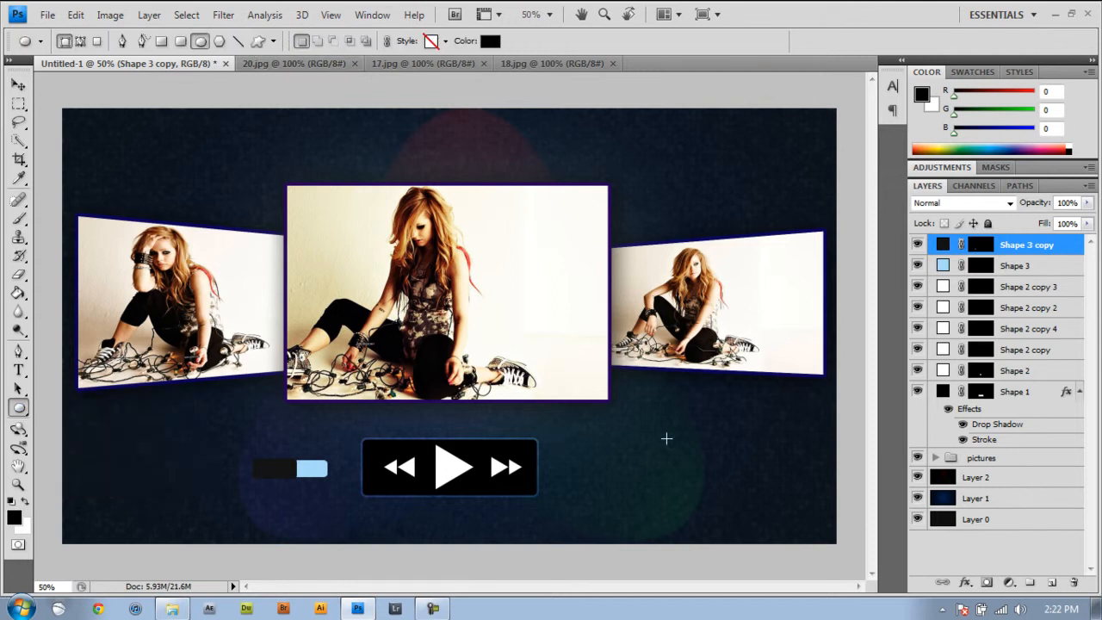
drag(669, 432, 690, 453)
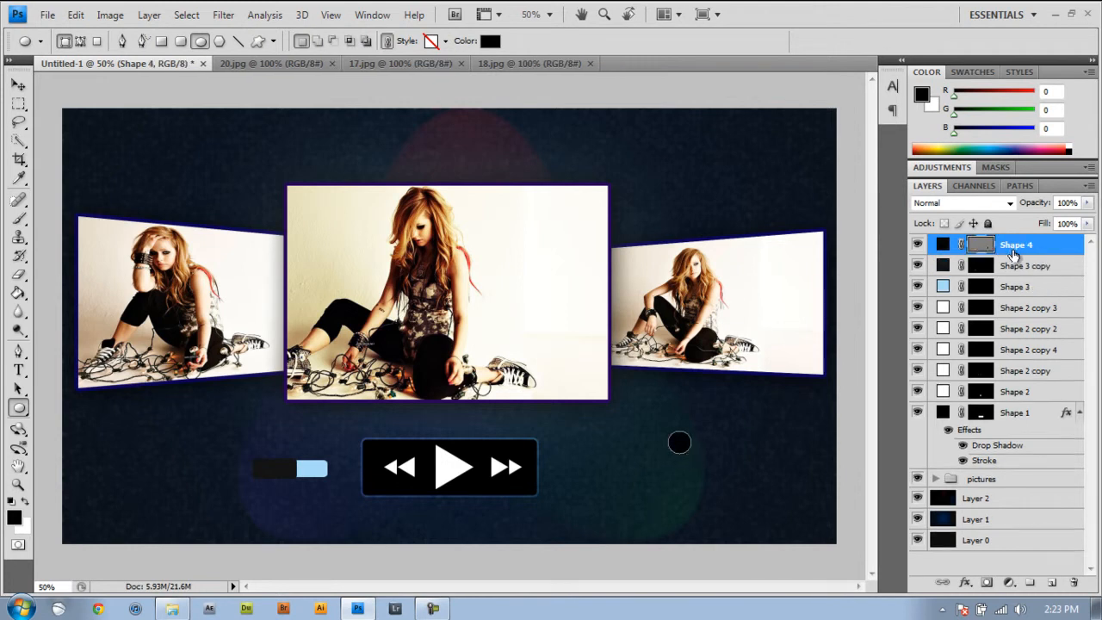
right_click(982, 247)
click(1026, 303)
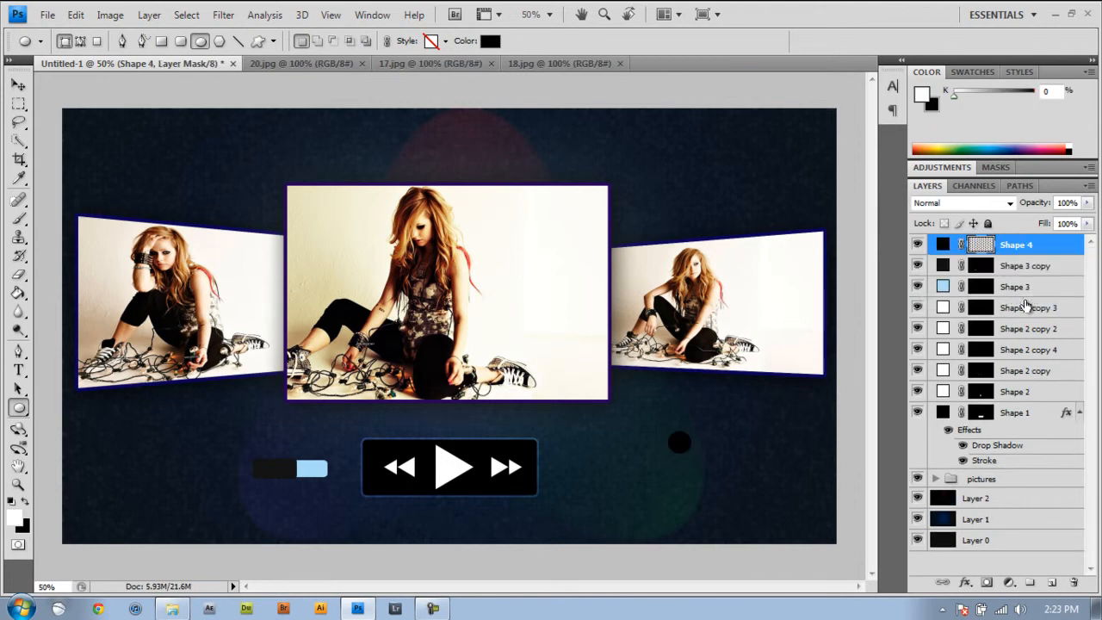
click(494, 46)
drag(686, 339, 586, 283)
click(1030, 290)
- Change the small circle's fill color to white (ffffff)
click(938, 249)
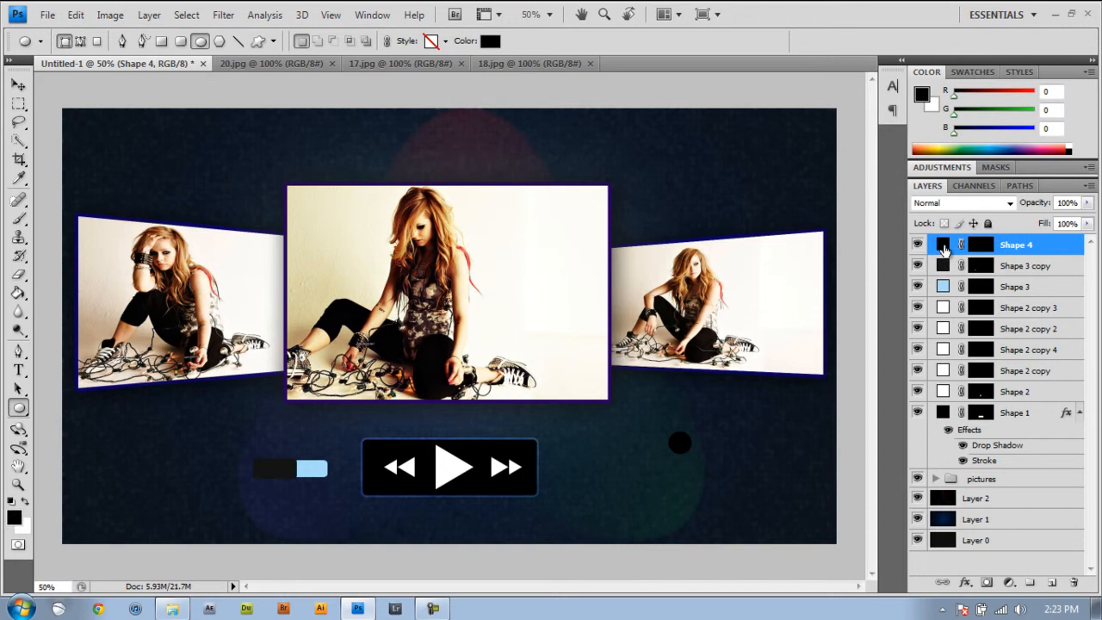
double_click(943, 247)
click(528, 240)
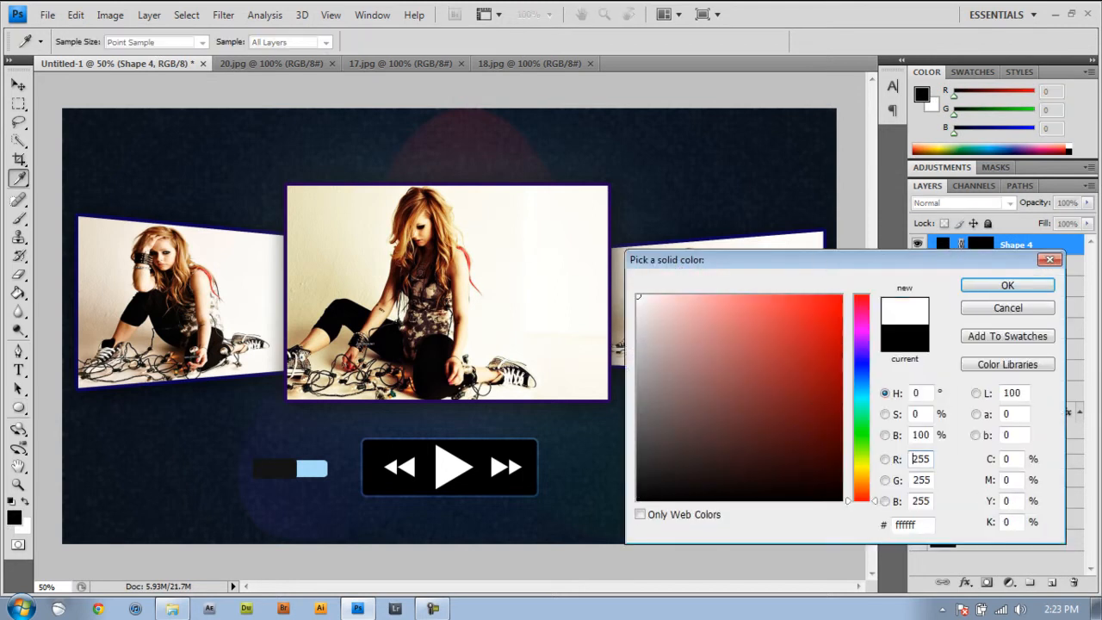
click(1033, 290)
- Scale the white circle to 70.2% and place it on the boundary between the slider's dark and light blue parts
key(ctrl+t)
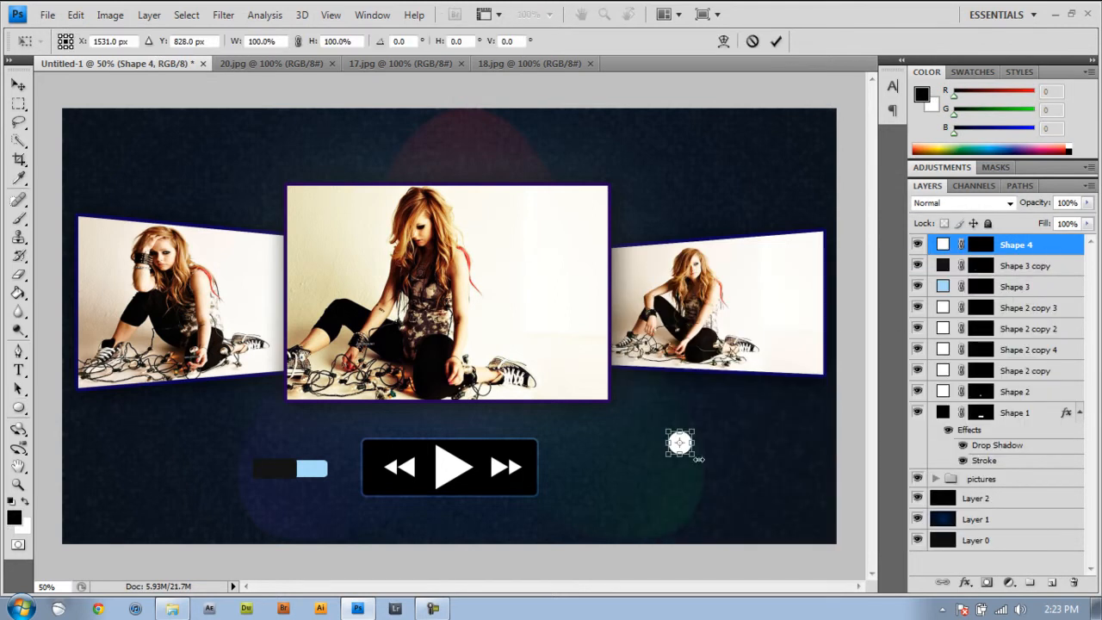
drag(693, 455, 686, 447)
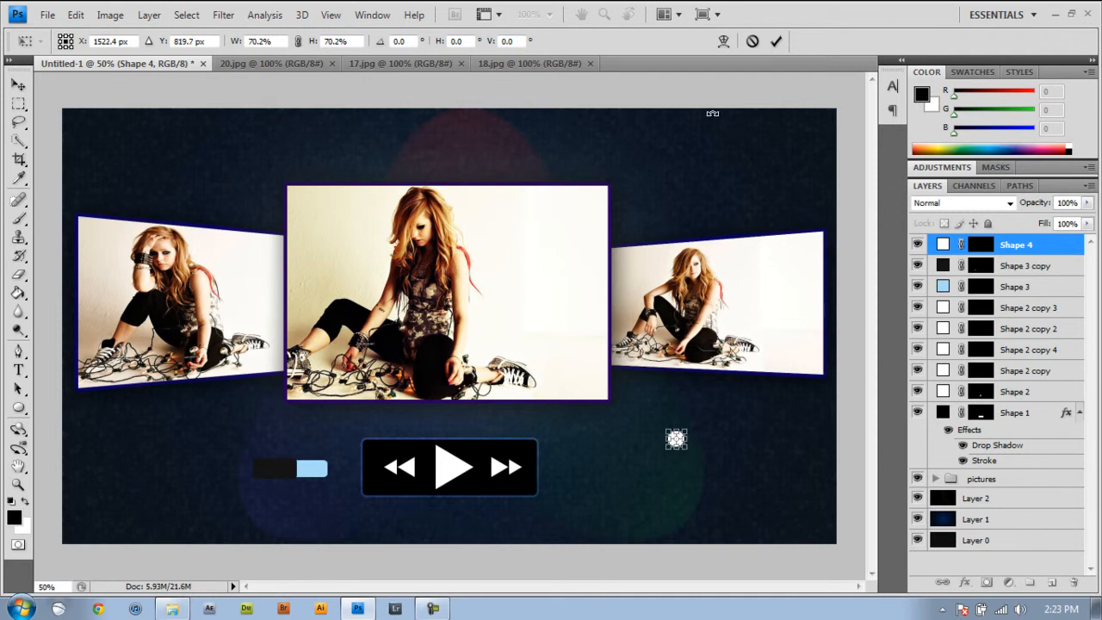
click(777, 42)
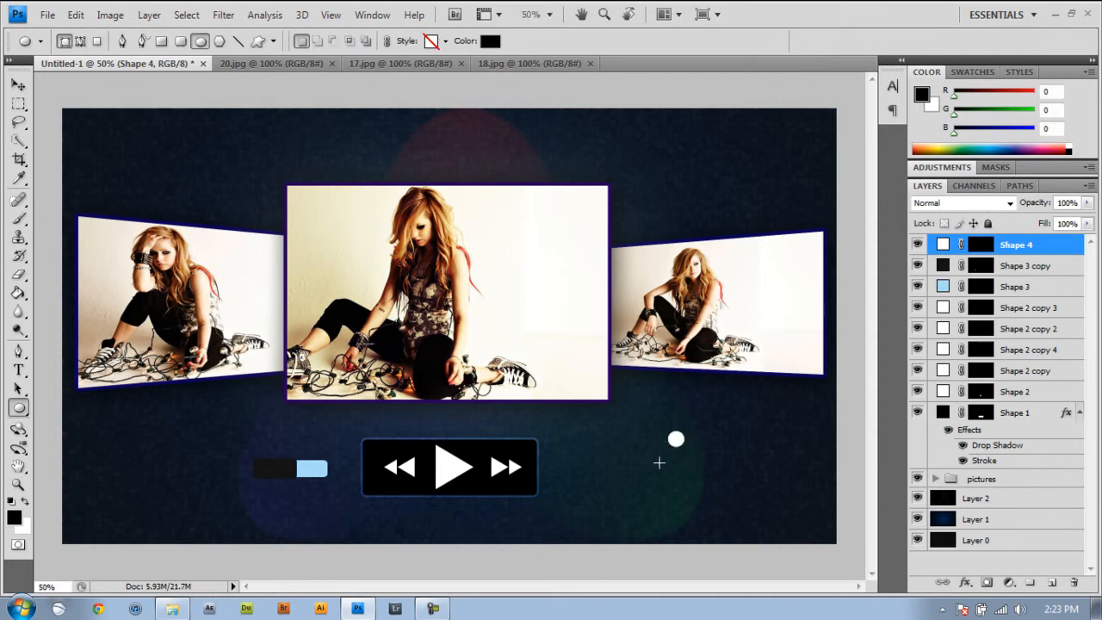
click(18, 86)
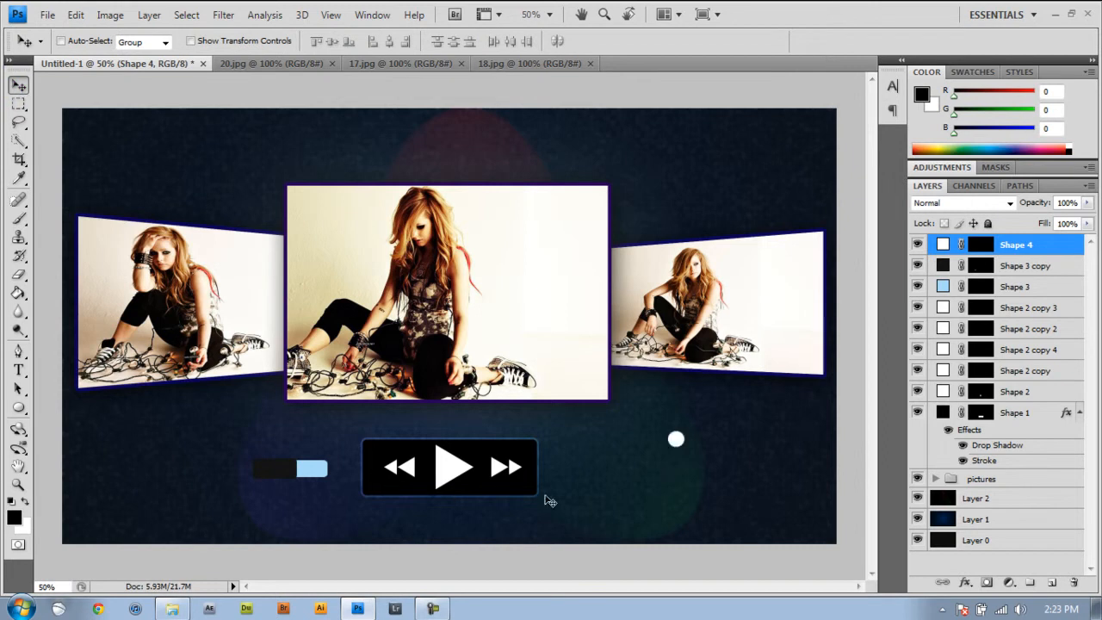
drag(670, 470, 293, 497)
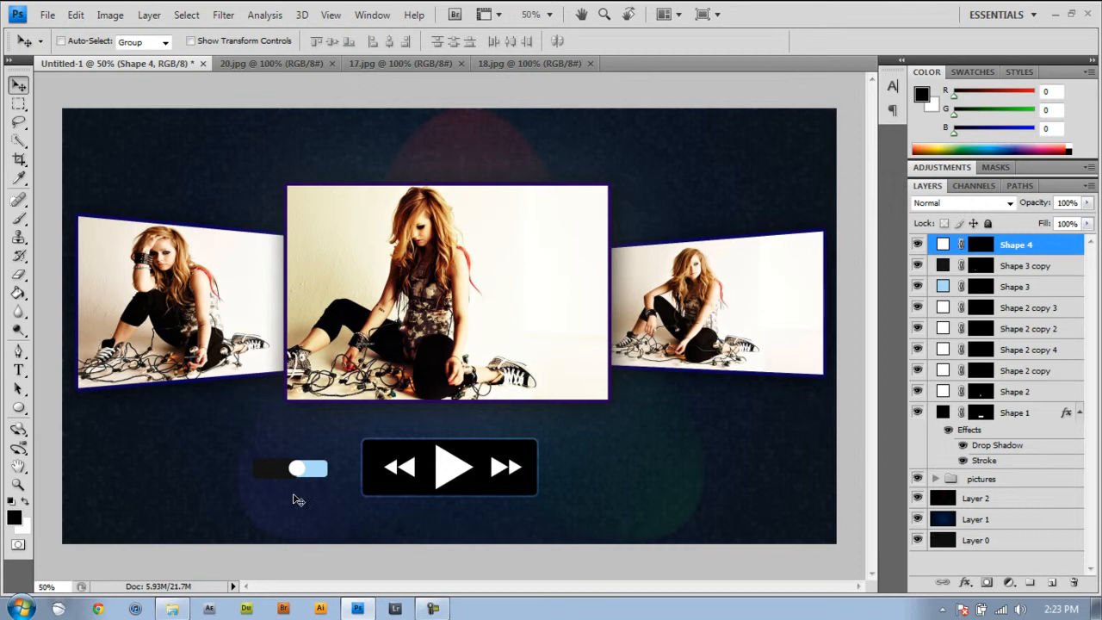
- Enlarge the white circle proportionally from its center so it extends slightly beyond the slider bar's height
key(ctrl+t)
drag(307, 479, 304, 475)
key(ctrl+z)
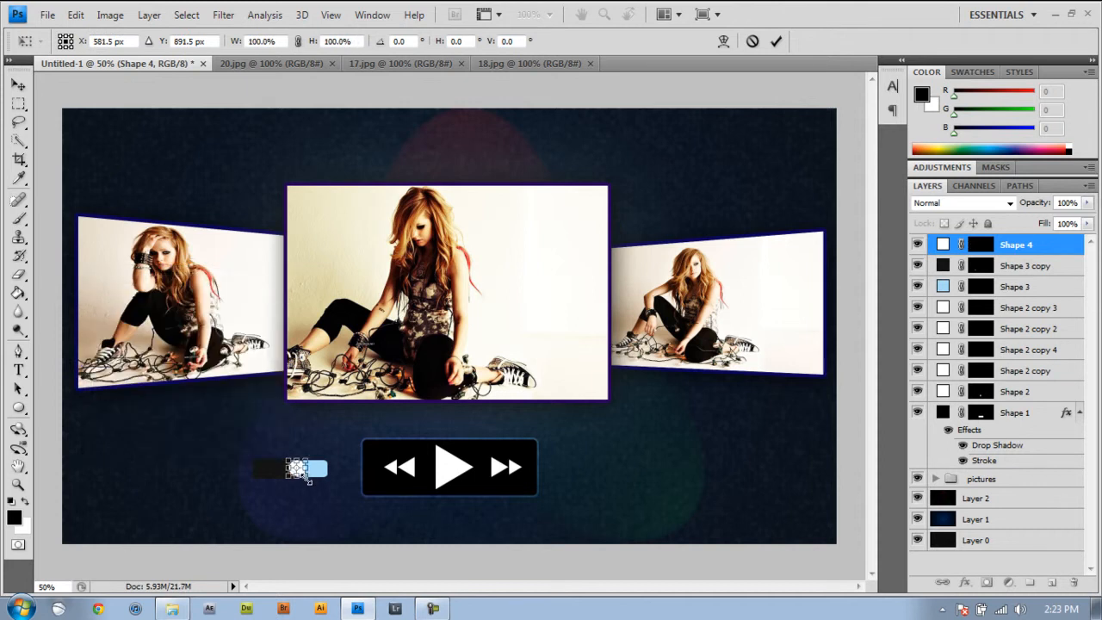
drag(308, 481, 309, 484)
click(776, 42)
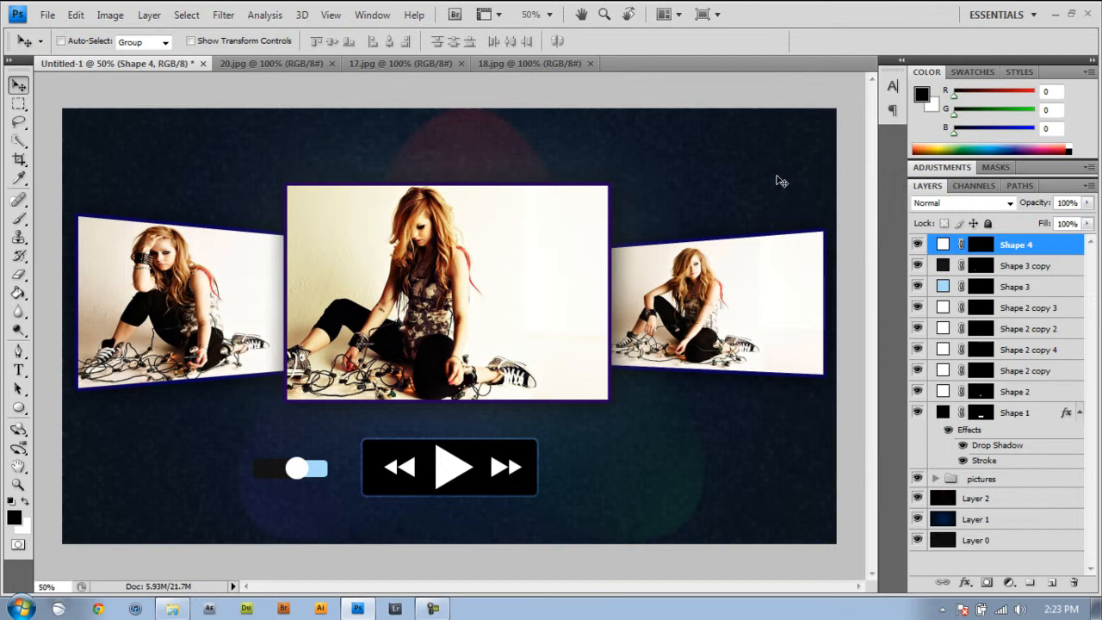
- Nudge the white circle 8 px left along the slider bar
key(Left)
key(Left)
key(Left)
key(Left)
key(Left)
key(Left)
key(Left)
key(Left)
- Shrink the white slider circle slightly from its center, and refine it with a proportional enlargement of 118.6%
key(ctrl+t)
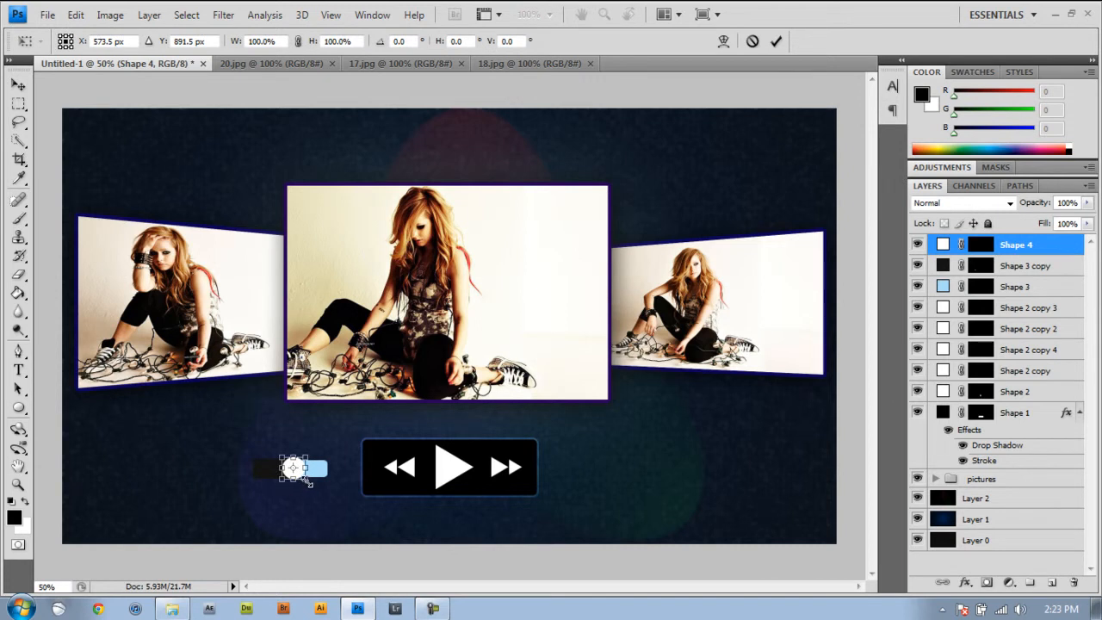
drag(306, 479, 303, 477)
click(776, 40)
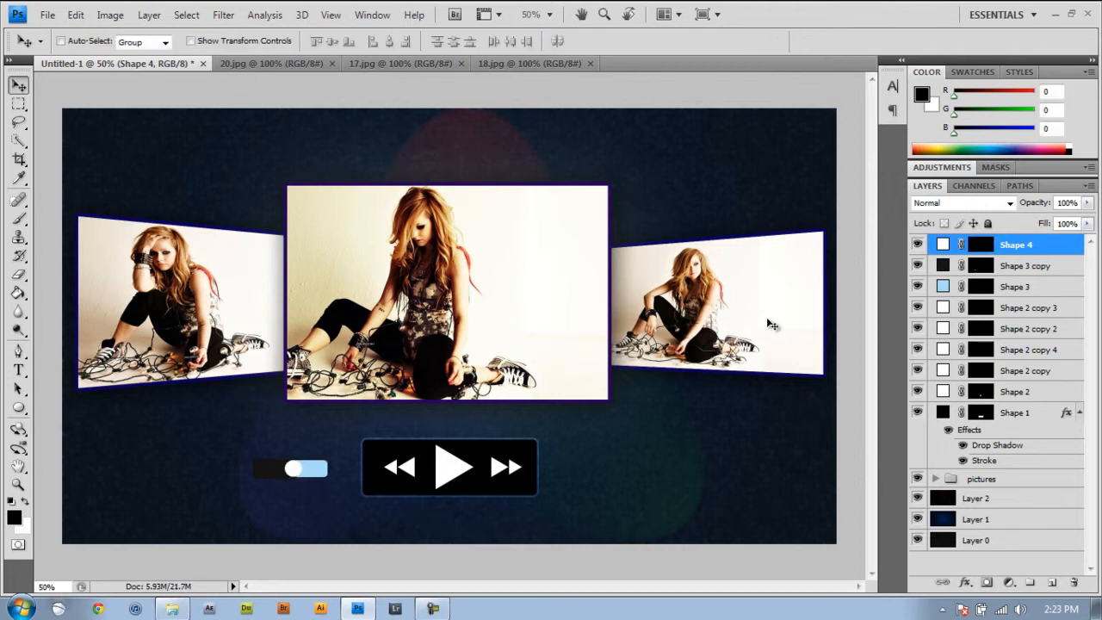
key(ctrl+t)
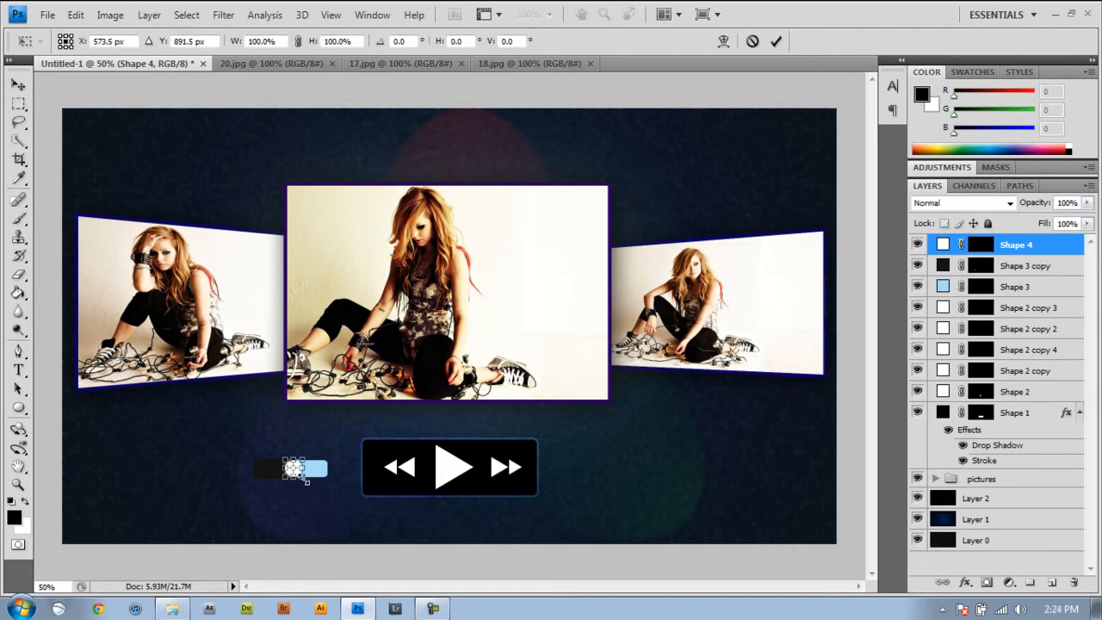
drag(306, 482, 309, 486)
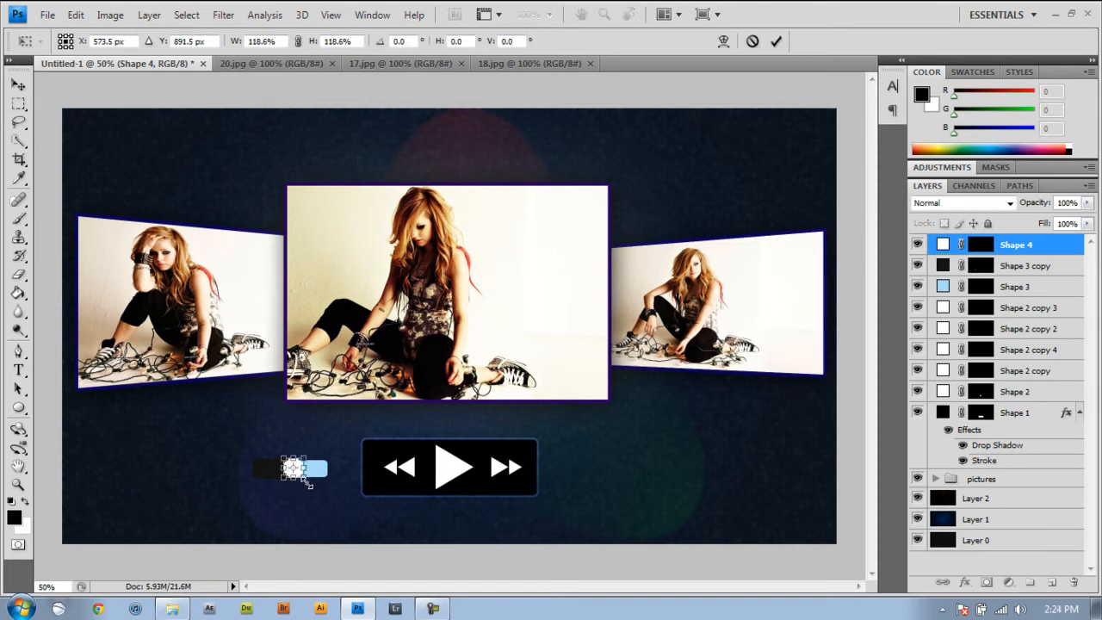
click(775, 42)
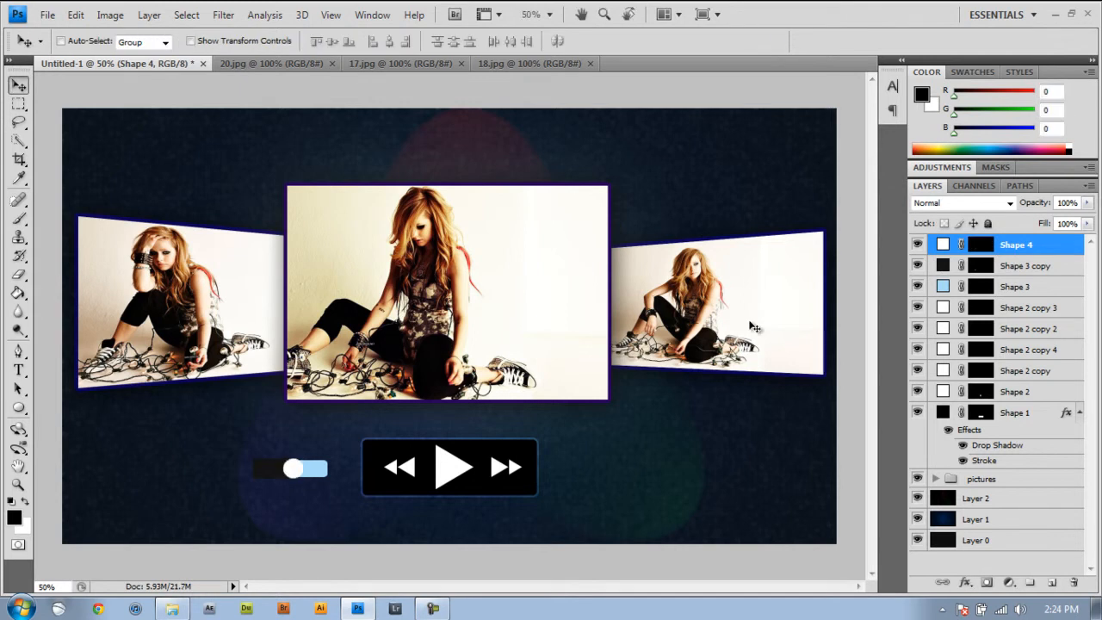
- Draw a small speaker custom shape beyond the dark end of the volume slider and rasterize its vector mask
click(19, 410)
click(20, 411)
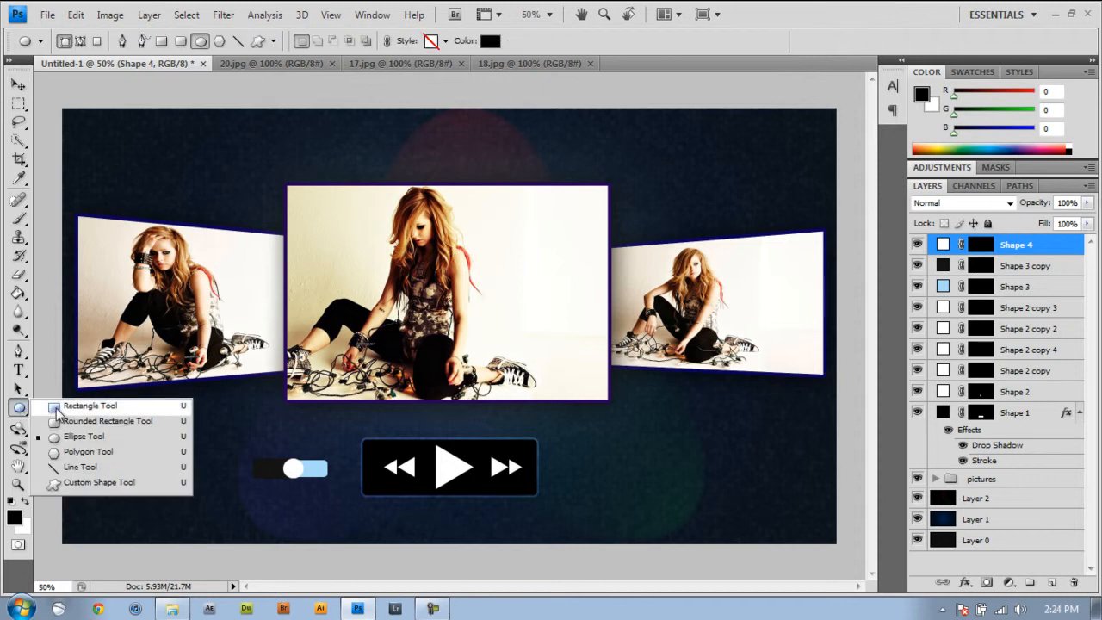
click(112, 482)
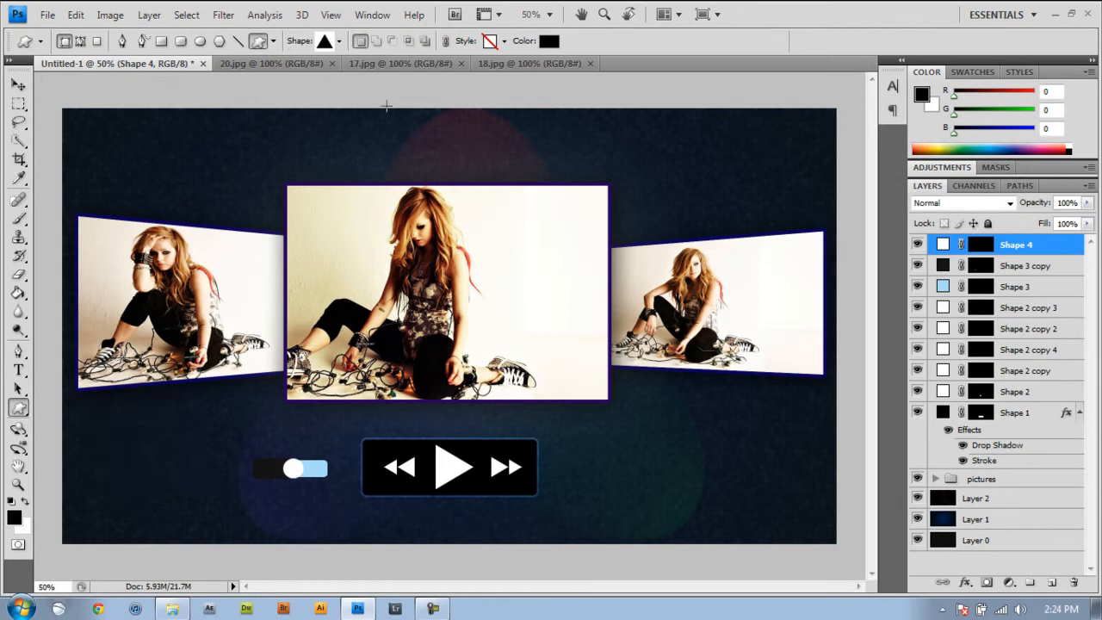
click(340, 42)
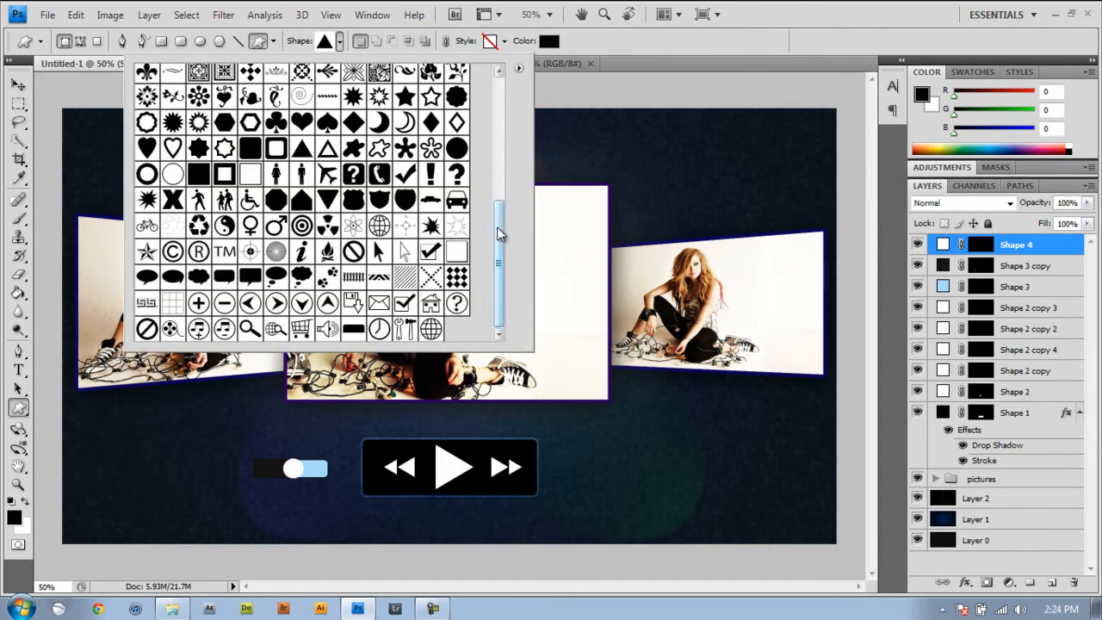
click(328, 330)
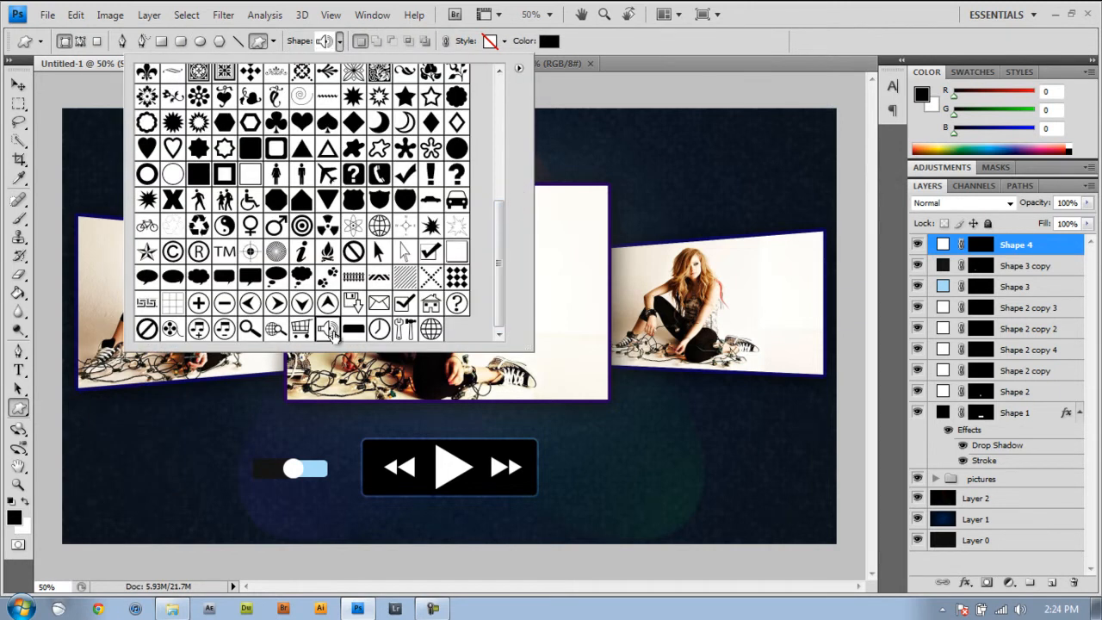
key(Return)
mouse_move(176, 456)
mouse_down()
mouse_move(184, 467)
mouse_move(809, 456)
mouse_up()
key(ctrl+z)
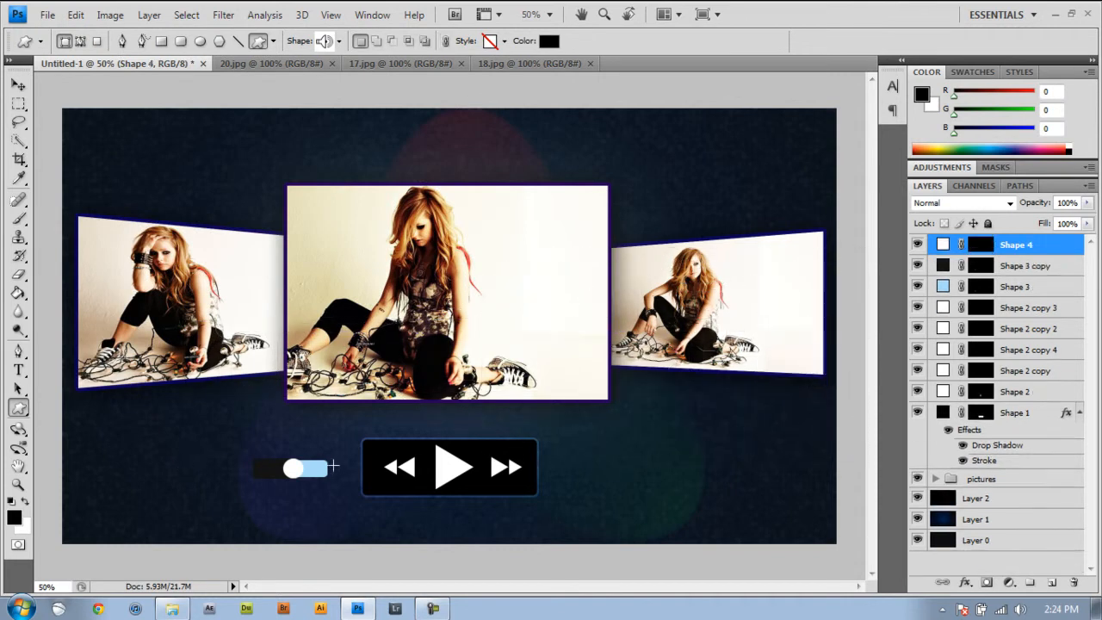
drag(155, 445, 193, 452)
key(ctrl+z)
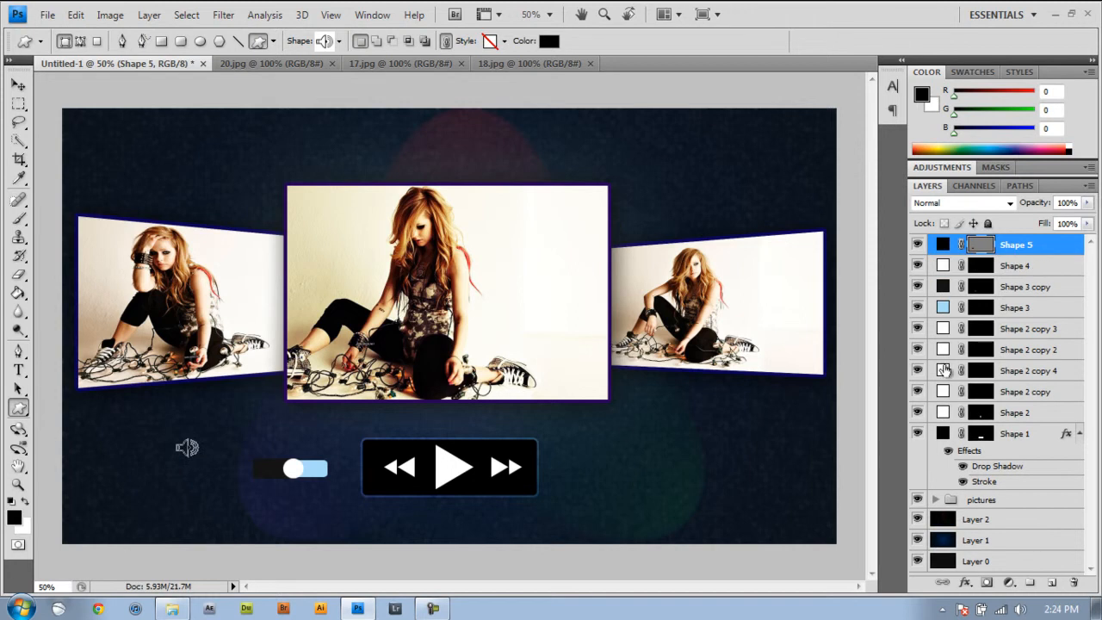
right_click(981, 248)
click(996, 298)
- Change the speaker icon's fill to white (ffffff) and place it directly beside the slider's dark end
double_click(943, 246)
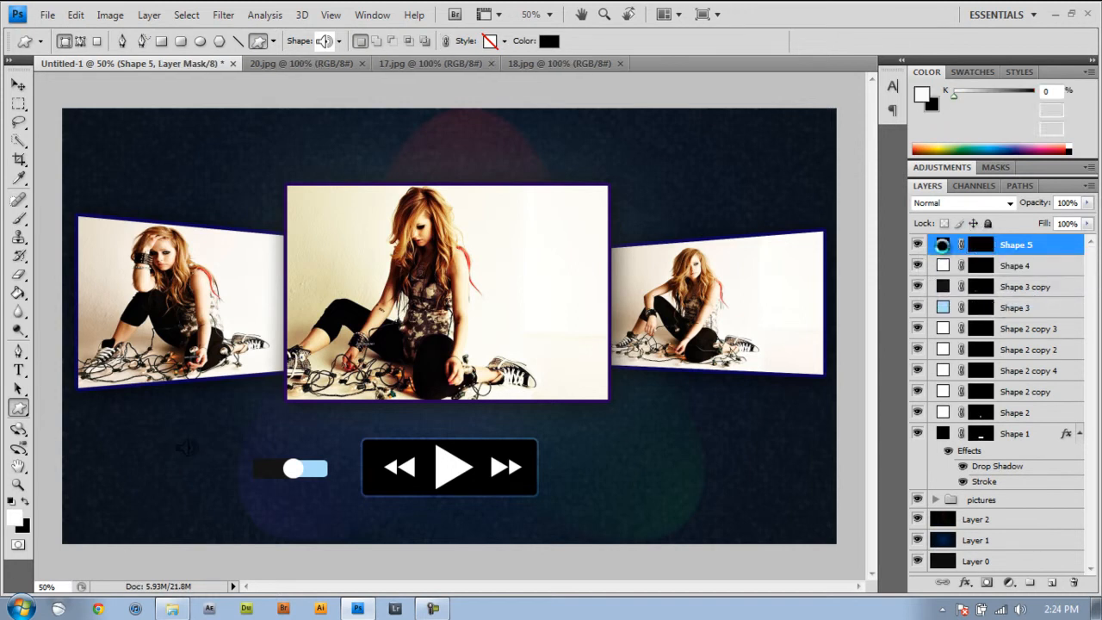
click(638, 297)
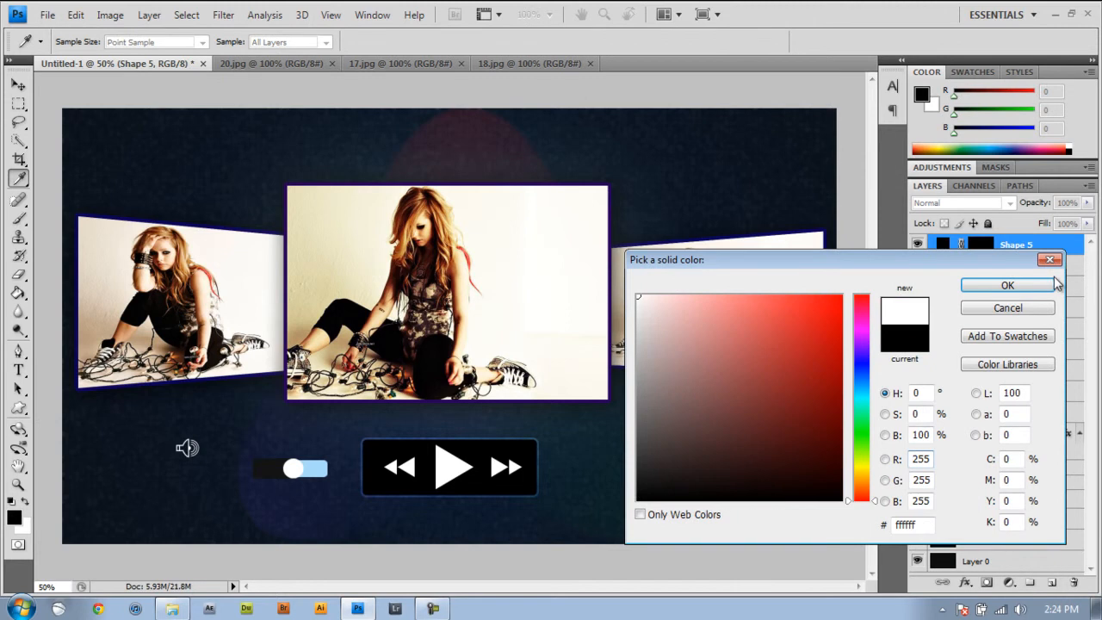
click(982, 287)
click(18, 85)
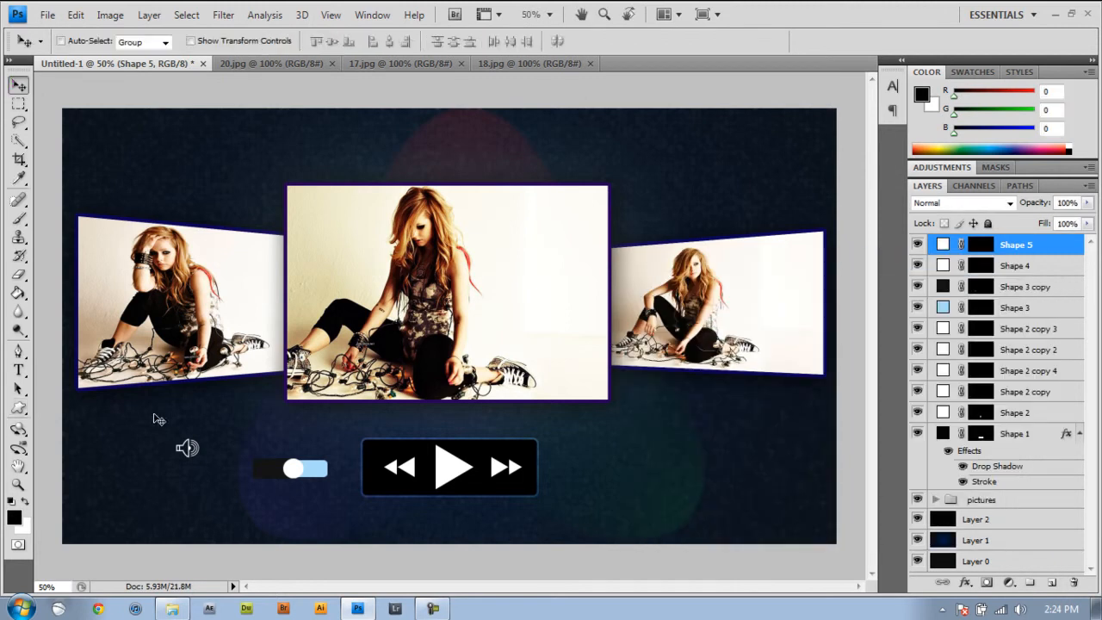
drag(191, 454, 233, 472)
- Draw a white rounded rectangle with 10 px radius to the right of the playback bar and rasterize its vector mask
drag(19, 408, 102, 418)
drag(578, 462, 736, 492)
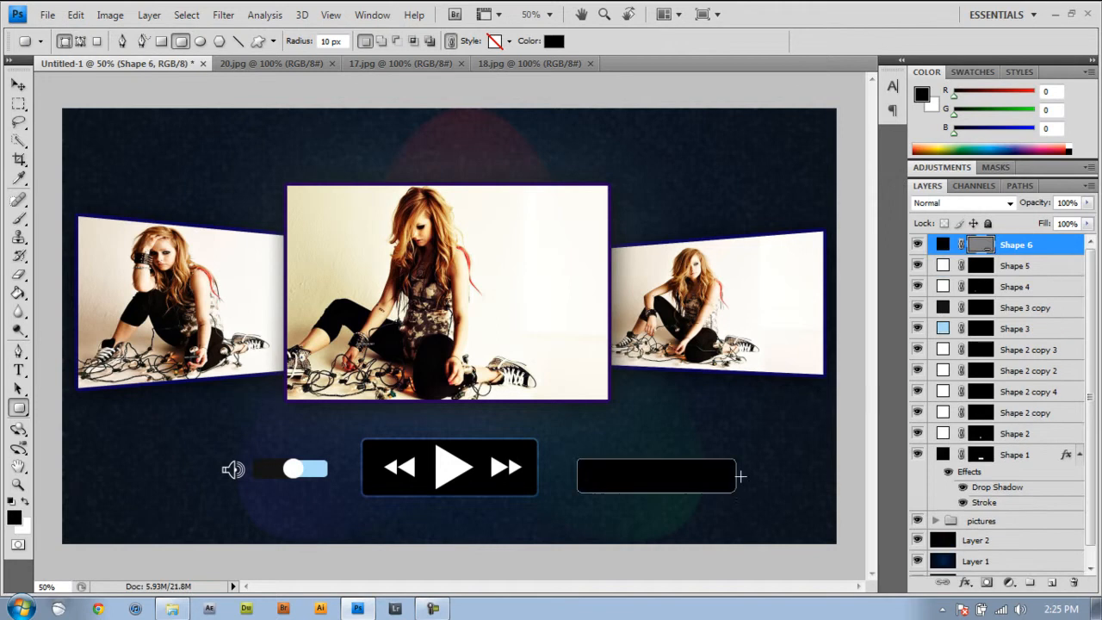
right_click(981, 248)
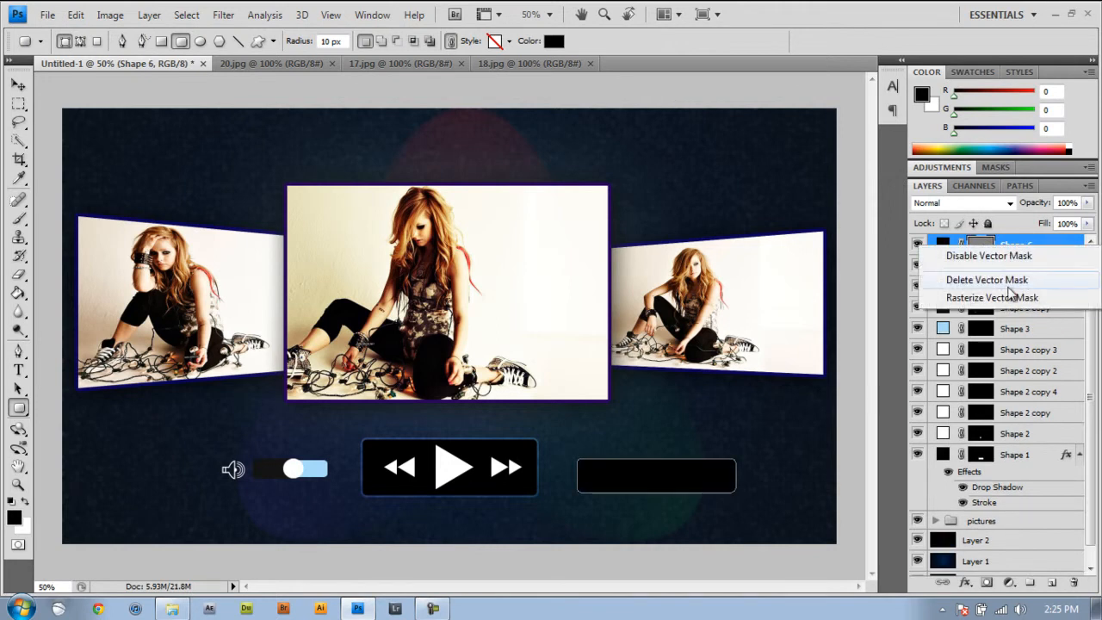
click(1007, 298)
double_click(944, 245)
drag(697, 327, 676, 278)
click(1046, 286)
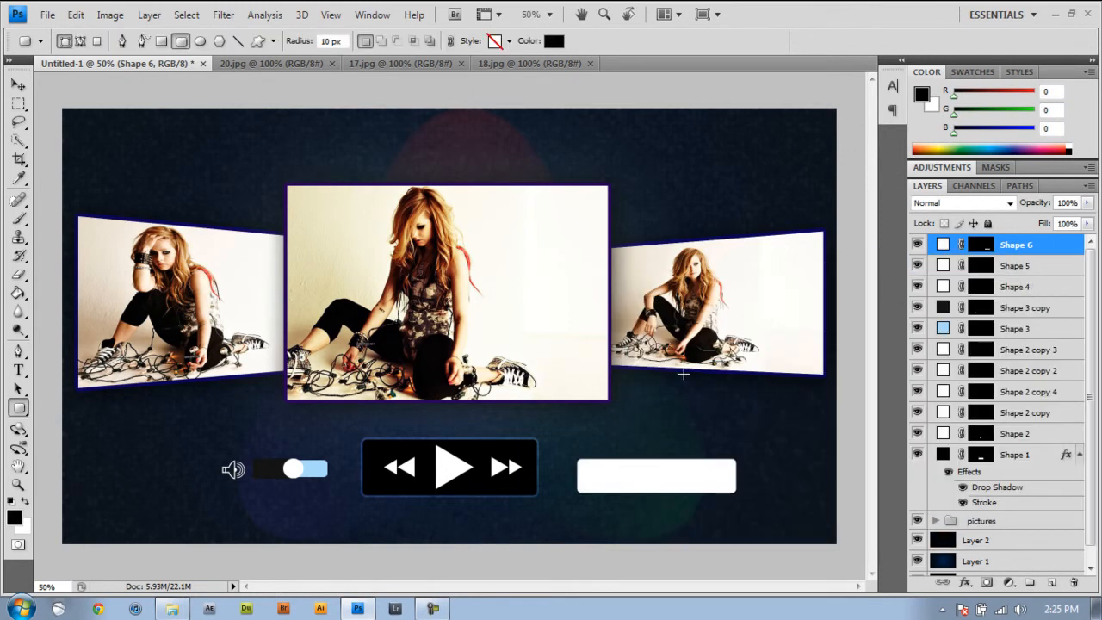
- Move the white rounded rectangle up to line up with the playback controls and nudge it 8 px left
click(18, 85)
drag(719, 482, 719, 477)
key(Up)
key(Up)
key(Up)
key(Up)
key(Up)
key(Up)
key(Up)
key(Up)
key(Up)
key(Up)
key(Up)
key(Up)
key(Up)
key(Up)
key(Up)
key(Up)
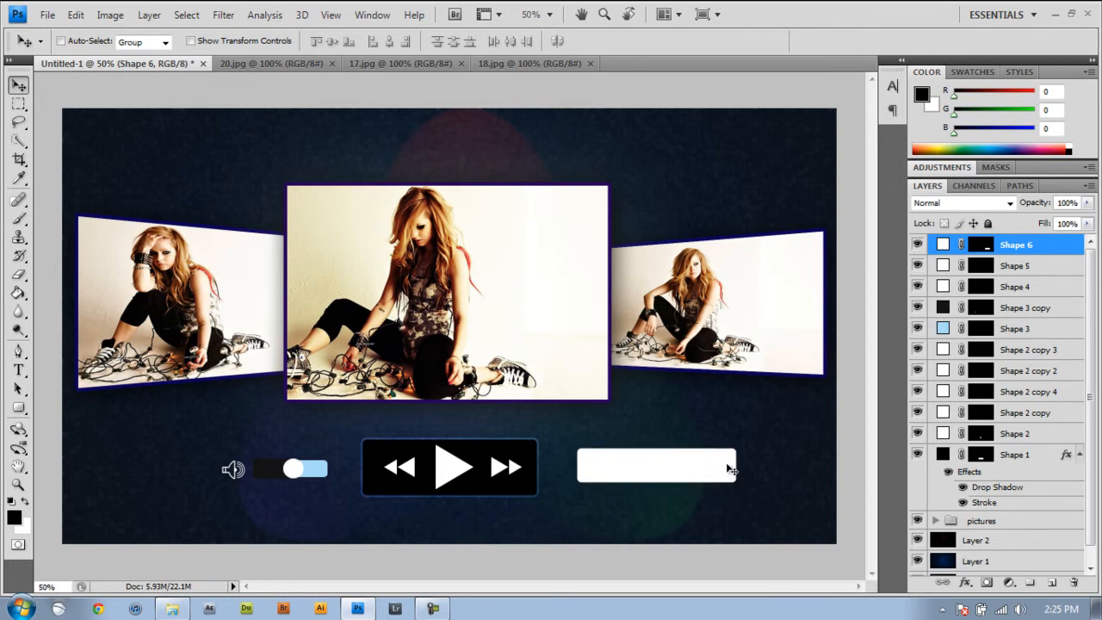
key(Left)
key(Left)
key(Left)
key(Left)
key(Left)
key(Left)
key(Left)
key(Left)
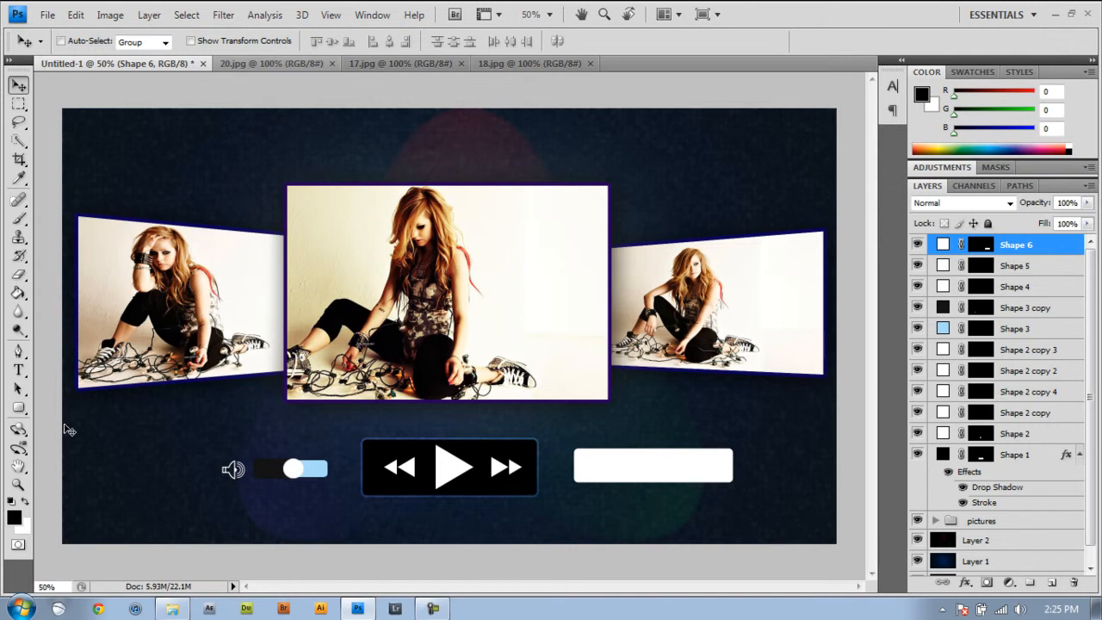
- Draw a small black ring custom shape near the left end of the white rectangle and rasterize its vector mask
click(19, 407)
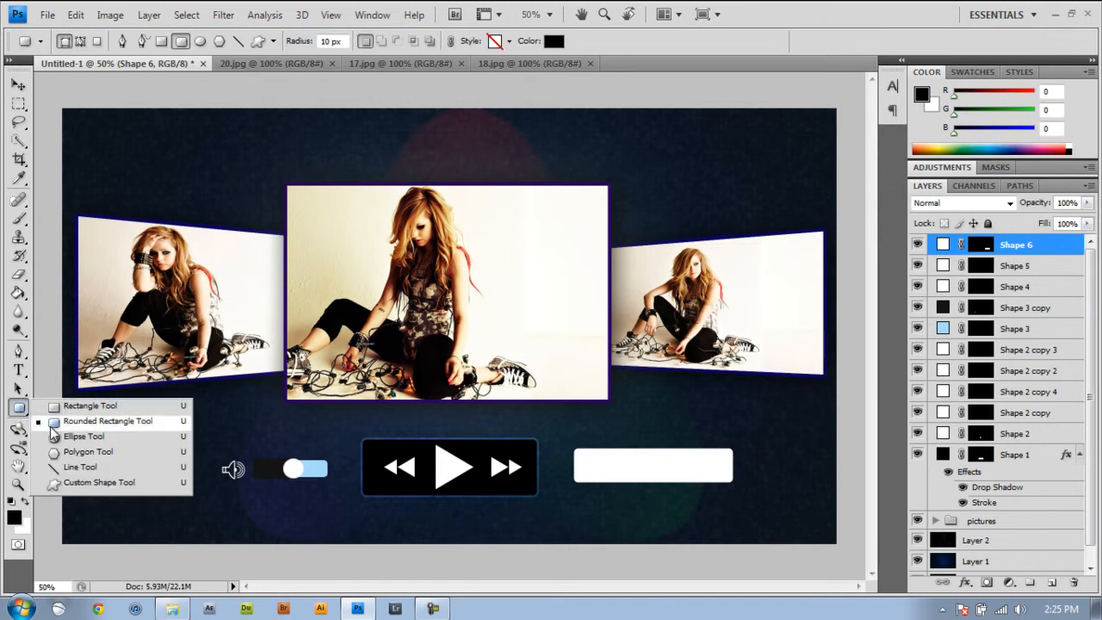
click(87, 483)
click(340, 41)
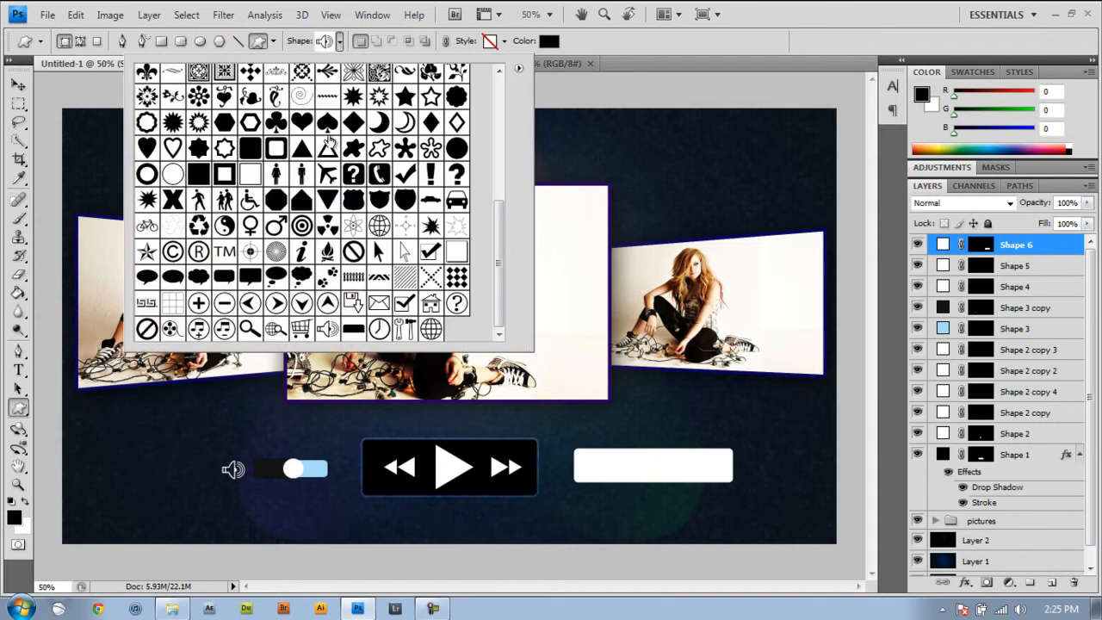
click(148, 176)
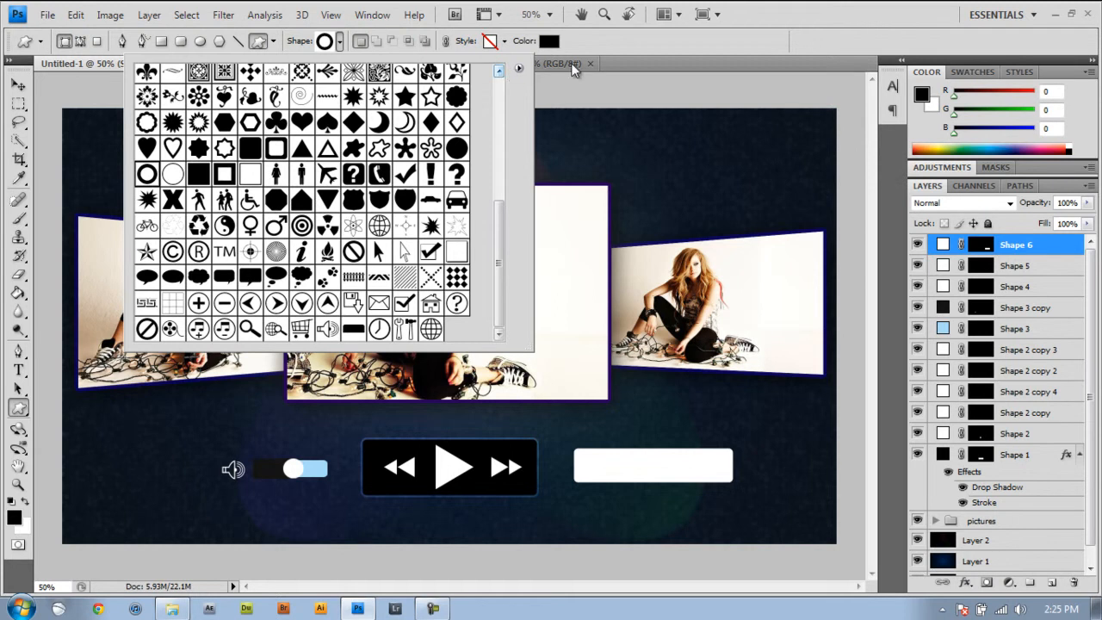
click(784, 7)
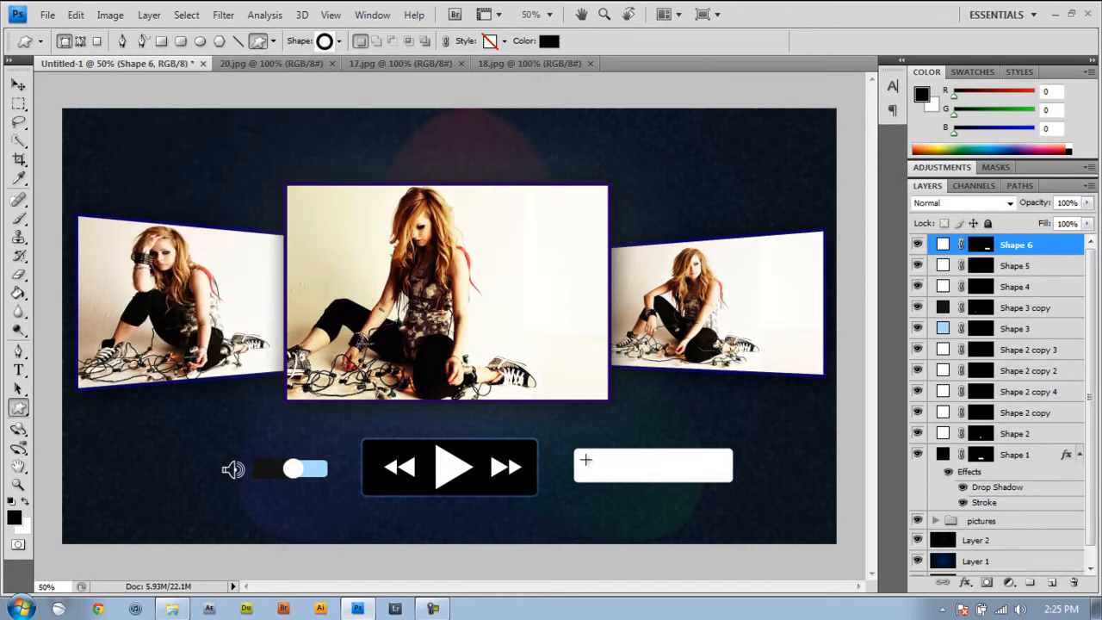
drag(587, 461, 606, 478)
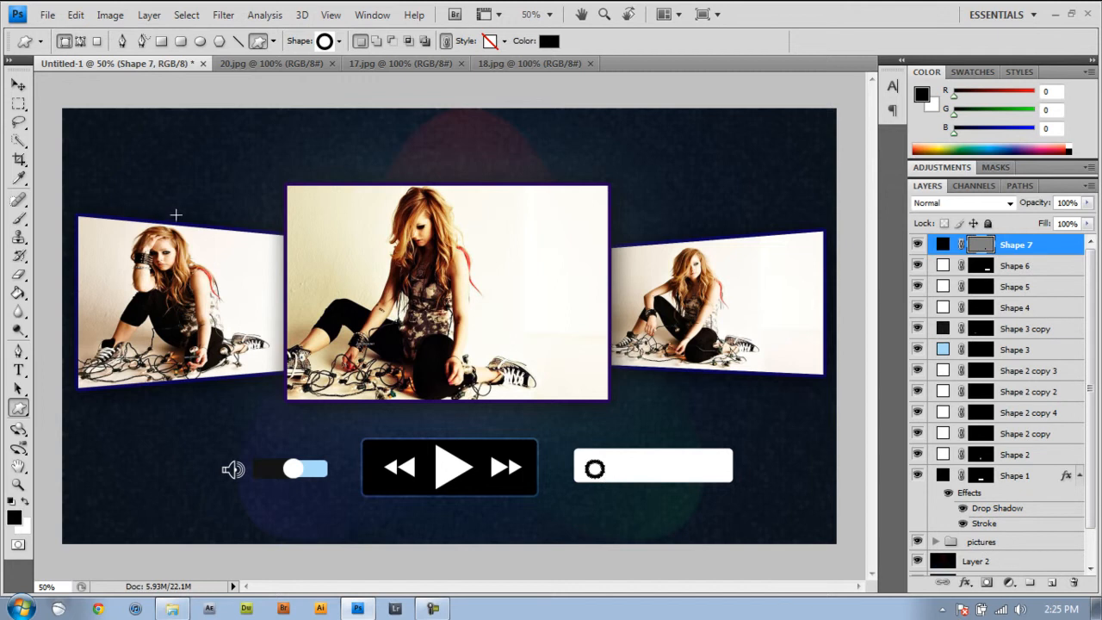
right_click(980, 246)
click(998, 299)
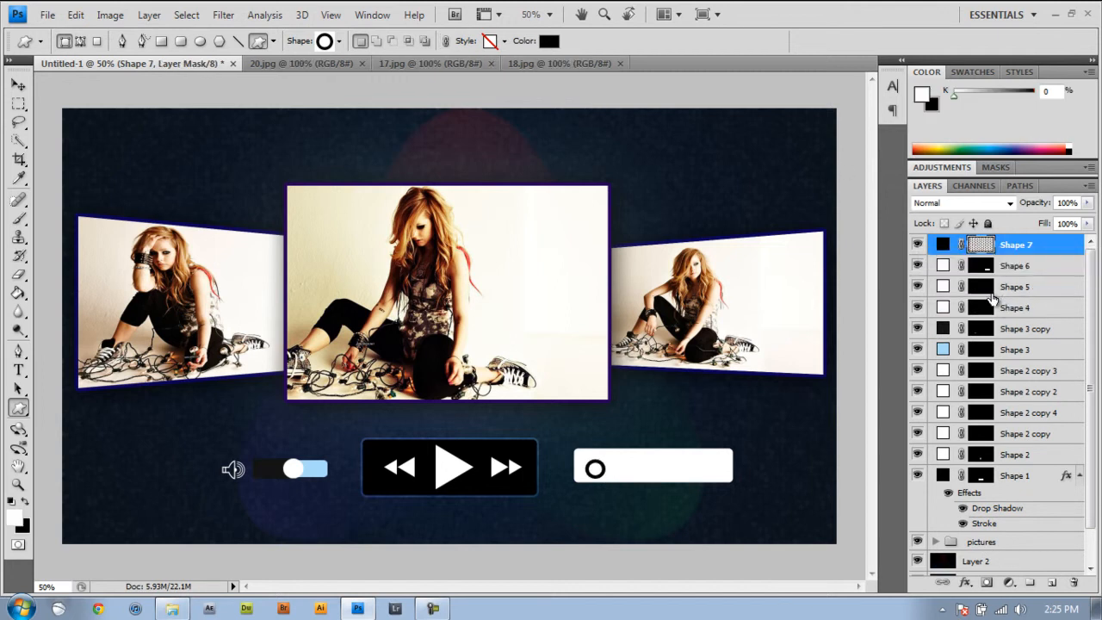
- Nudge the black ring up and left so it sits at the white rectangle's left end, vertically centered
click(18, 84)
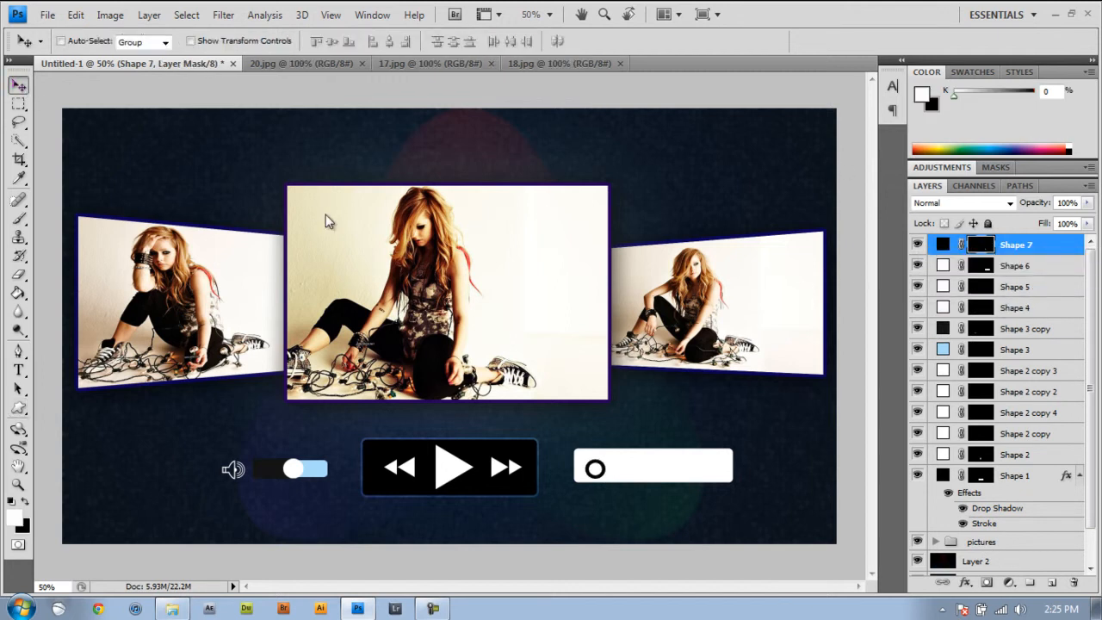
key(Up)
key(Up)
key(Up)
key(Up)
key(Up)
key(Up)
key(Up)
key(Up)
key(Up)
key(Up)
key(Left)
key(Left)
key(Left)
key(Left)
key(Left)
key(Left)
key(Left)
key(Left)
key(Left)
key(Left)
key(Left)
key(Left)
key(Left)
key(Left)
key(Left)
key(Left)
key(Left)
key(Left)
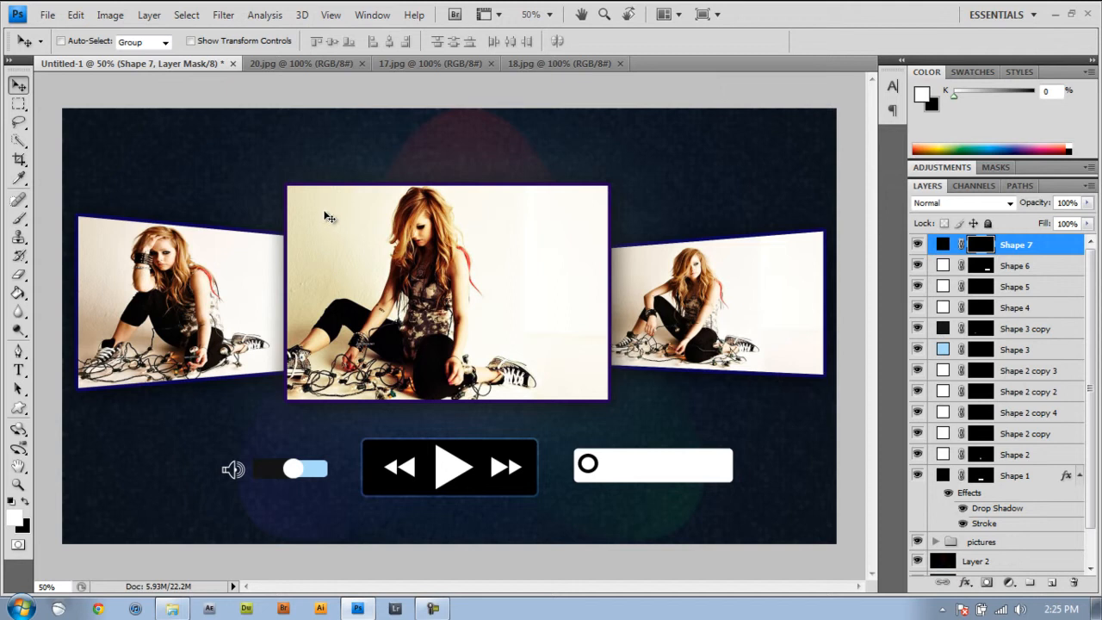
- Draw a short thin black rectangle inside the white search bar as the magnifier handle and rasterize its vector mask
click(18, 407)
click(90, 410)
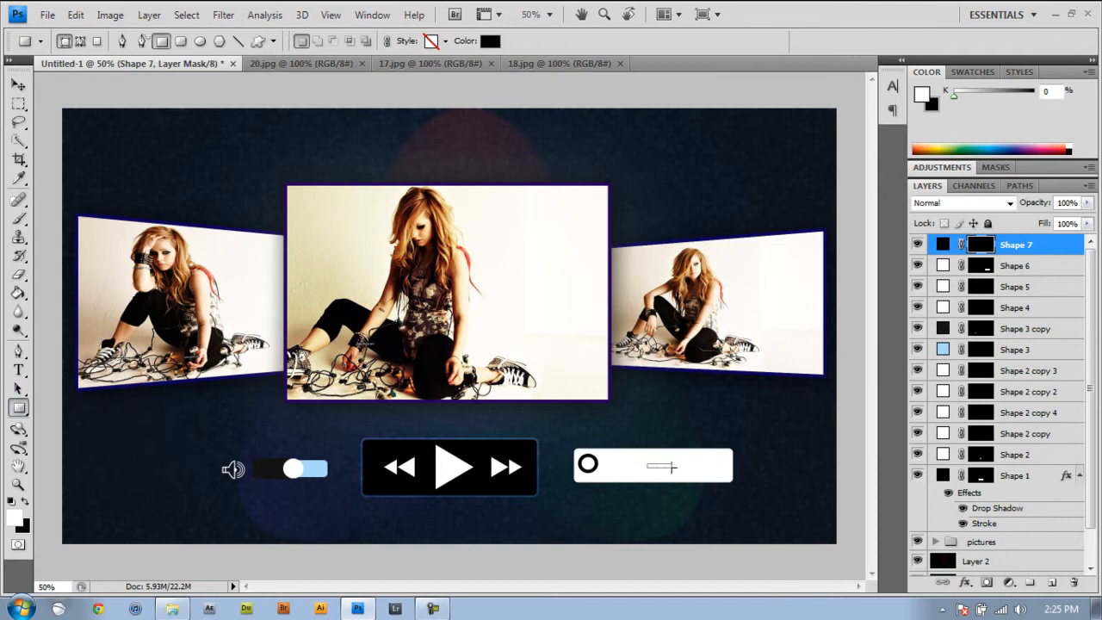
drag(673, 466, 673, 468)
right_click(990, 248)
click(1016, 301)
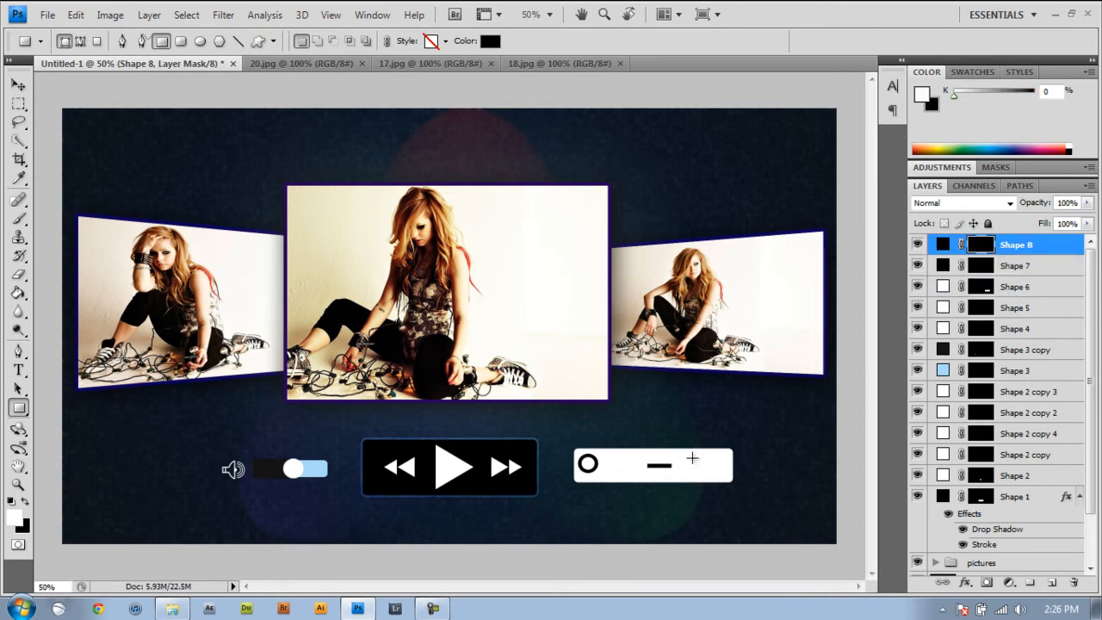
- Move the thin black handle left toward the ring and rotate it 30°
click(18, 84)
key(shift+Left)
key(shift+Left)
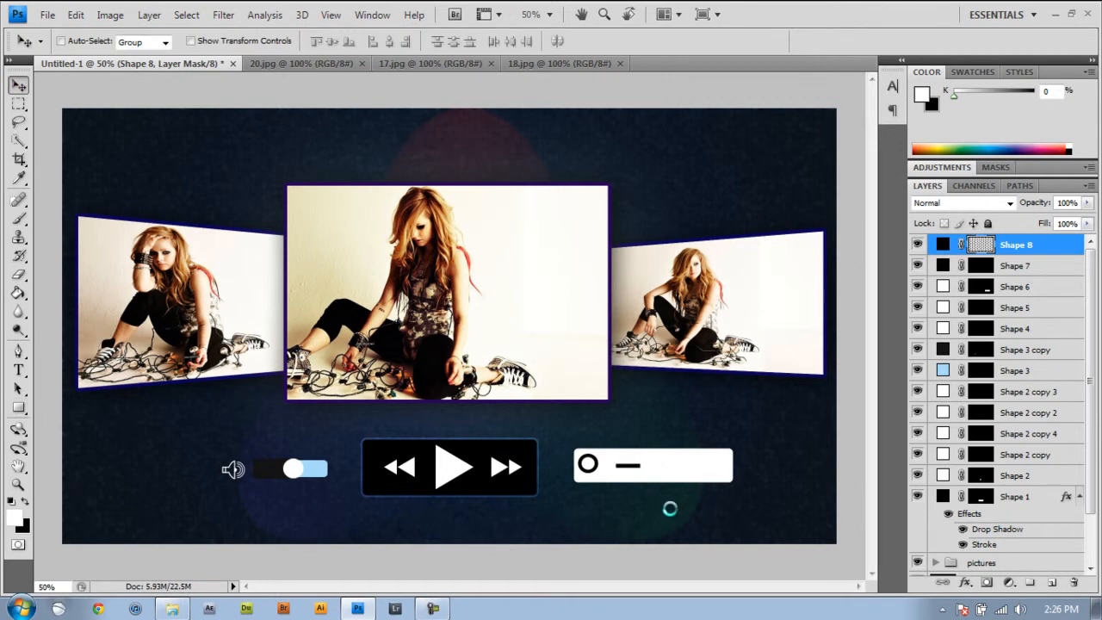
key(ctrl+t)
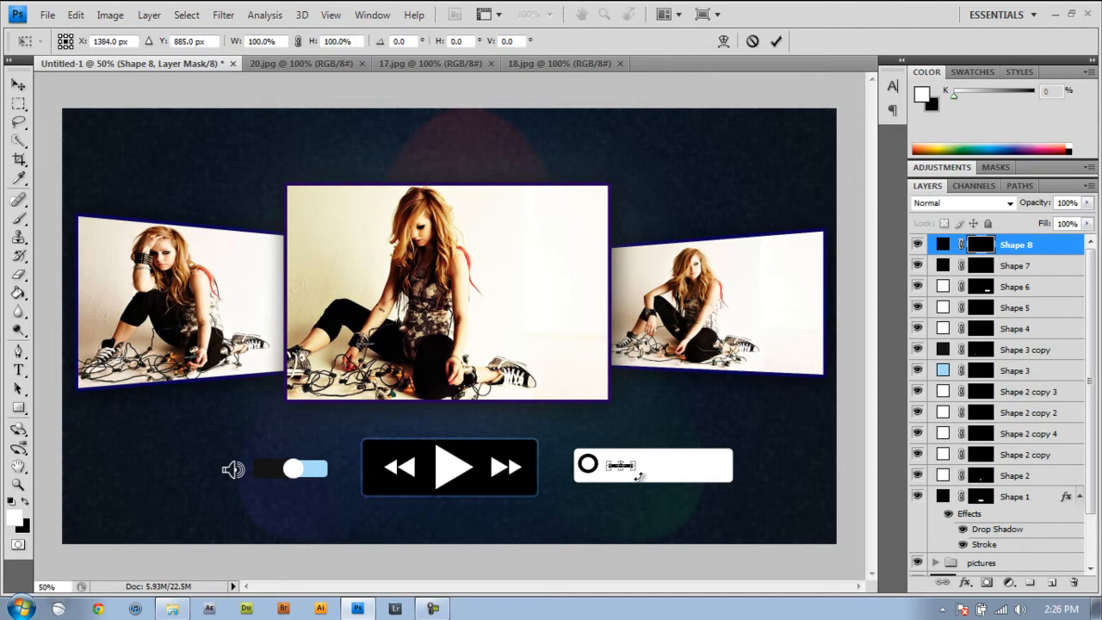
drag(644, 467, 641, 466)
- Nudge the rotated handle against the ring's lower-right edge and scale it proportionally to 64.2%
key(Down)
key(Down)
key(Down)
key(Down)
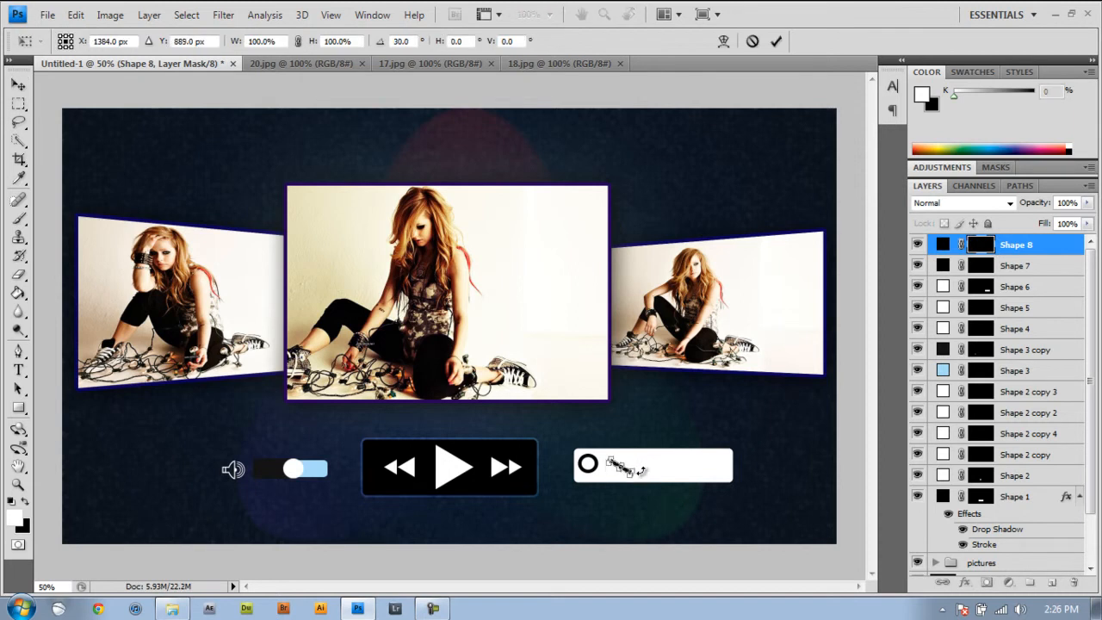
key(Left)
key(Left)
key(Left)
key(Left)
key(Left)
key(Left)
key(Left)
key(Left)
key(Left)
key(Left)
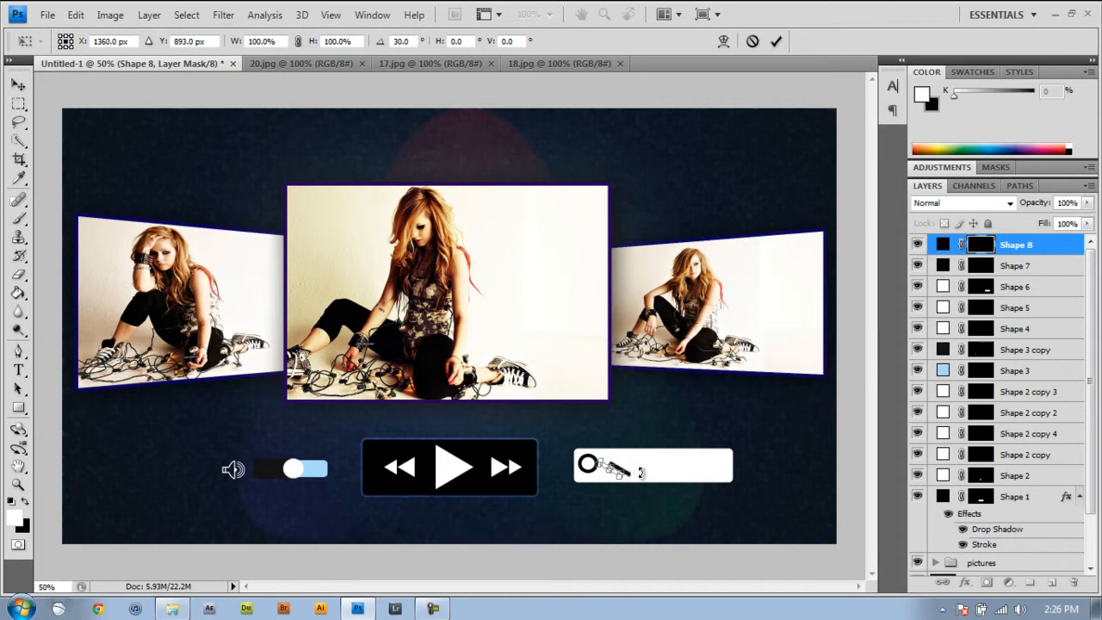
key(Down)
key(Down)
key(Down)
key(Down)
key(Left)
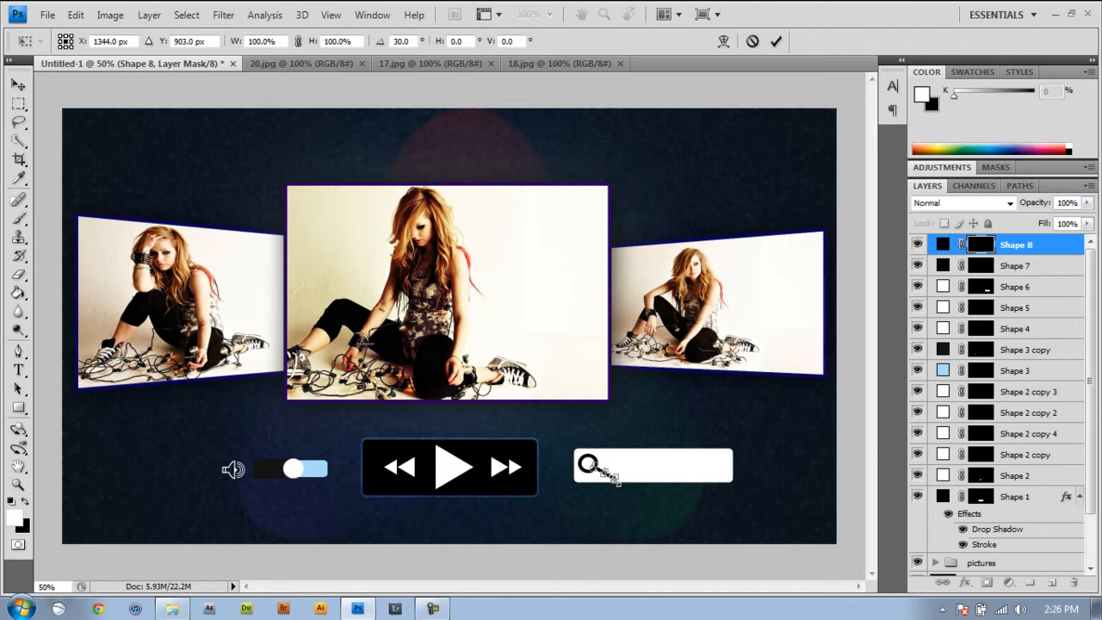
drag(612, 477, 601, 471)
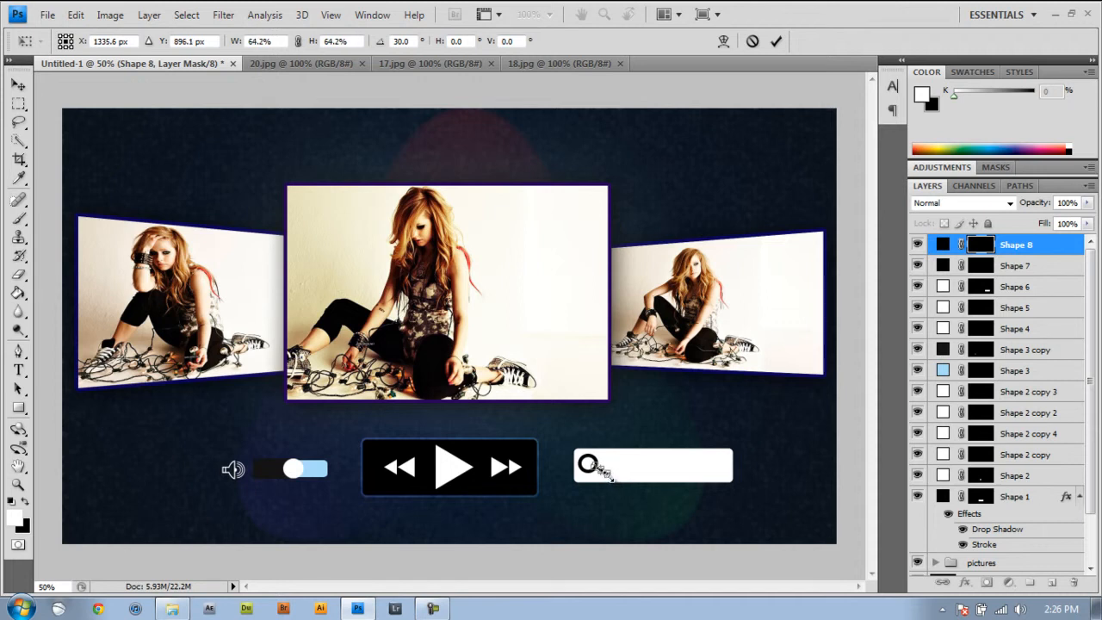
click(775, 40)
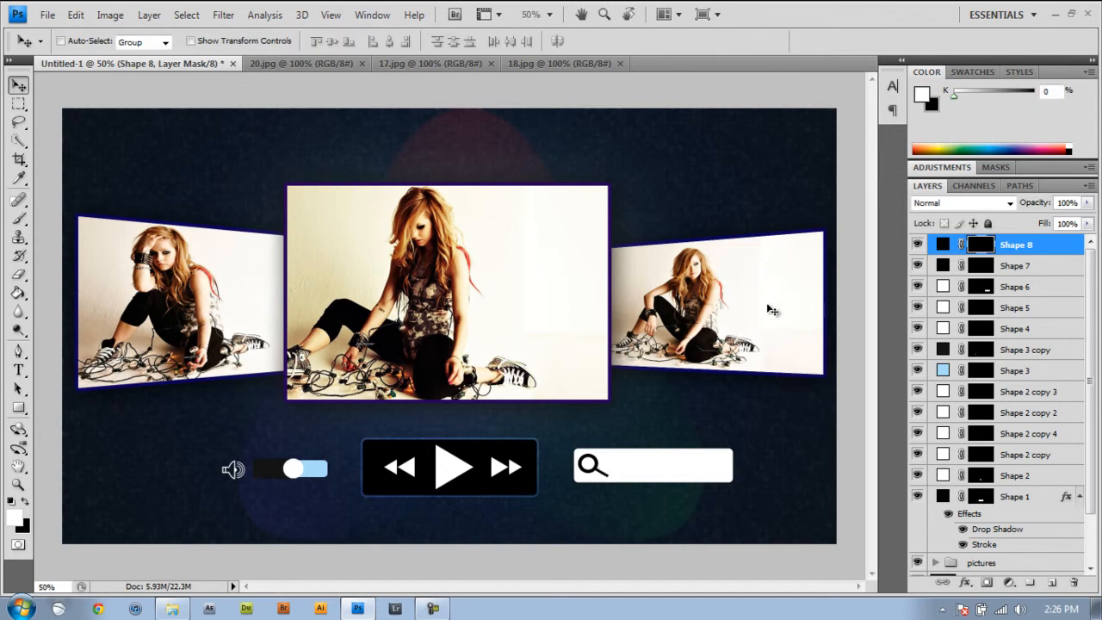
- Rotate the magnifier handle further clockwise to a steeper diagonal and nudge it to meet the ring's lower-right edge
key(ctrl+t)
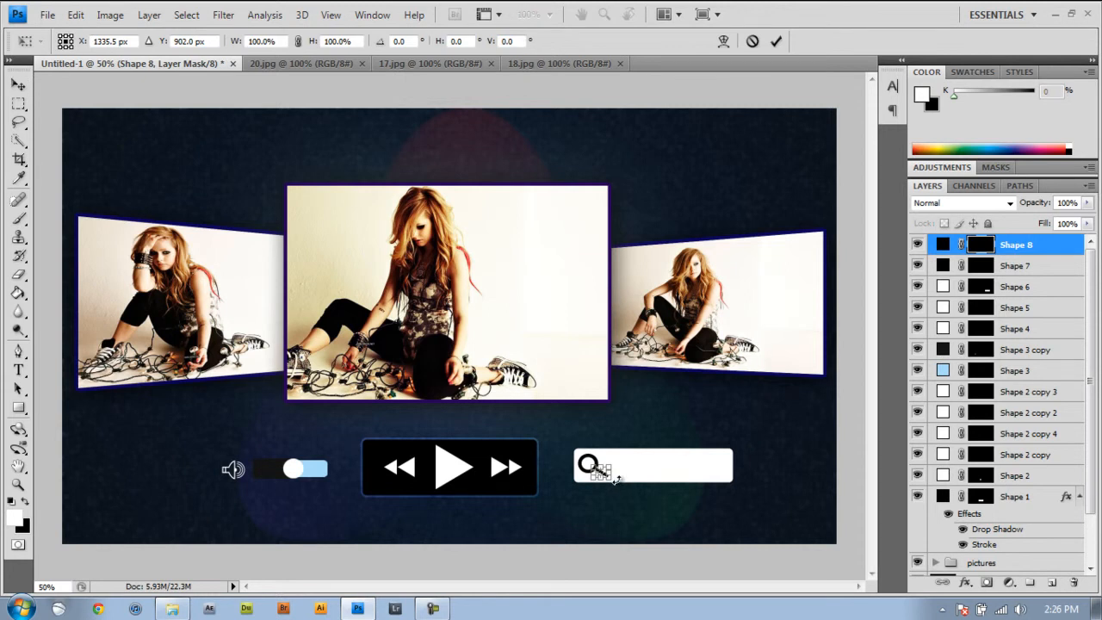
drag(617, 479, 618, 476)
key(Up)
key(Up)
key(Left)
key(Left)
key(Left)
key(Down)
key(Left)
click(776, 40)
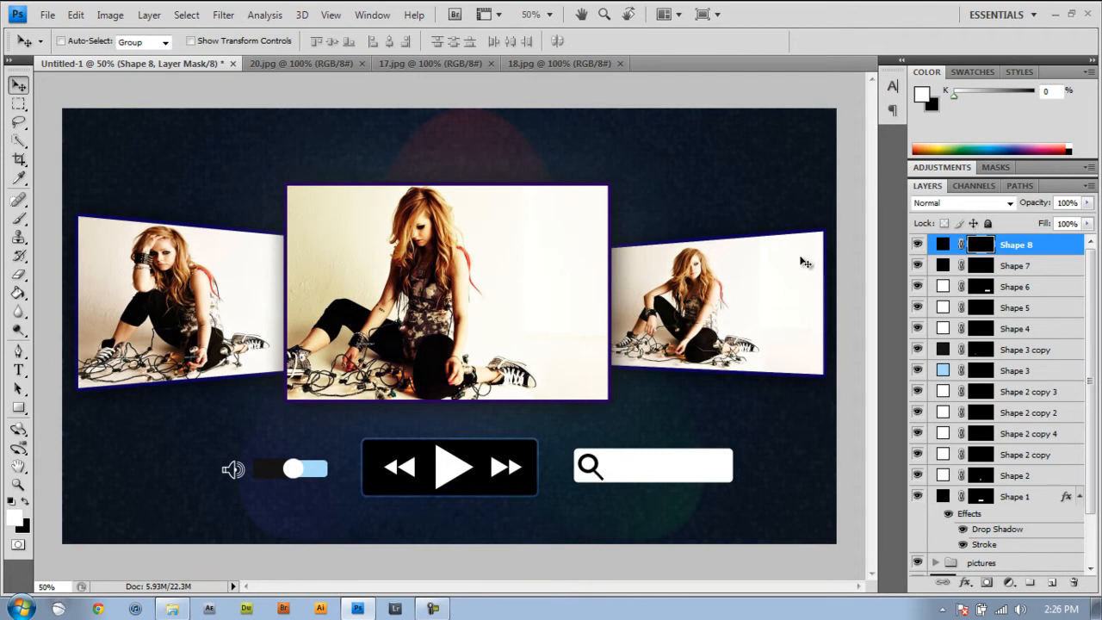
- Scale the magnifier handle proportionally to 84.8%
key(ctrl+t)
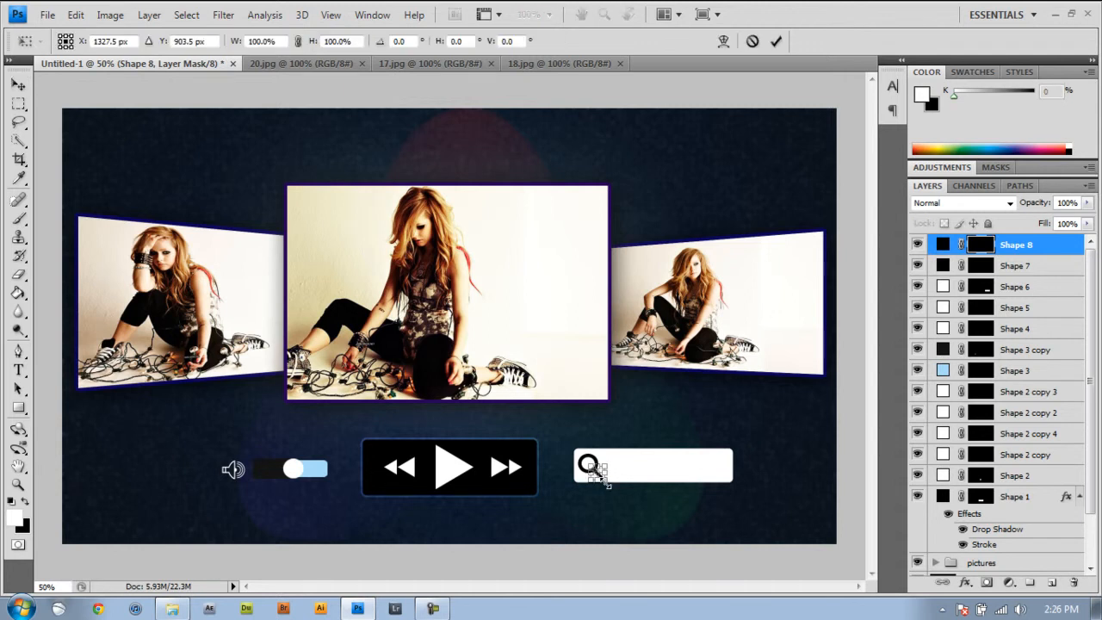
drag(603, 480, 590, 467)
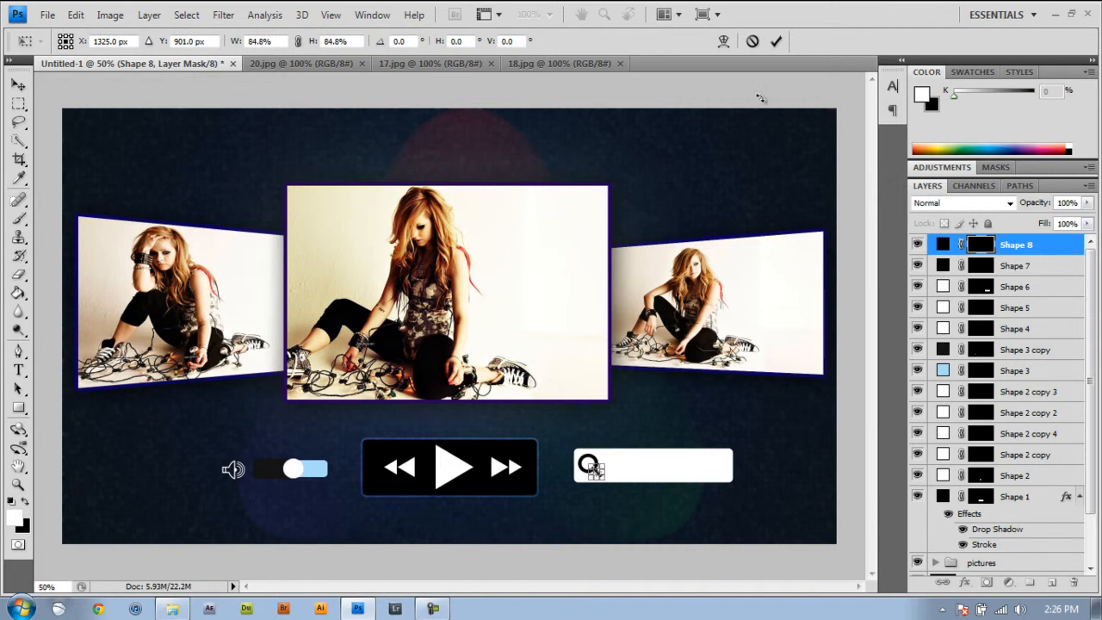
click(776, 41)
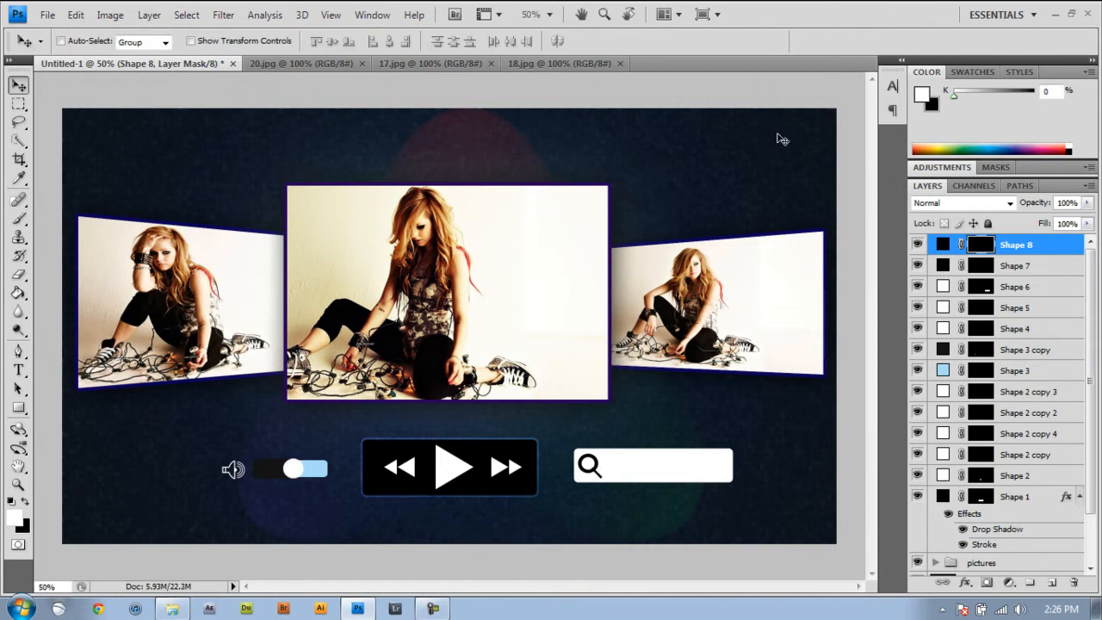
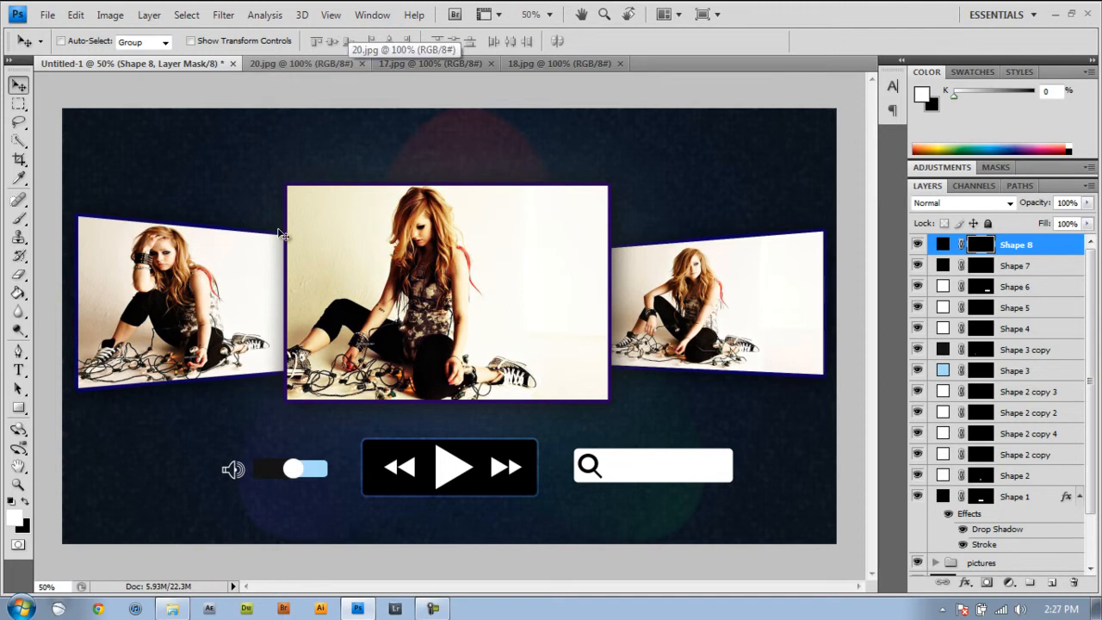
- Draw a tiny black triangle custom shape on the empty background above the search bar's right end and rasterize its vector mask
click(18, 408)
click(79, 484)
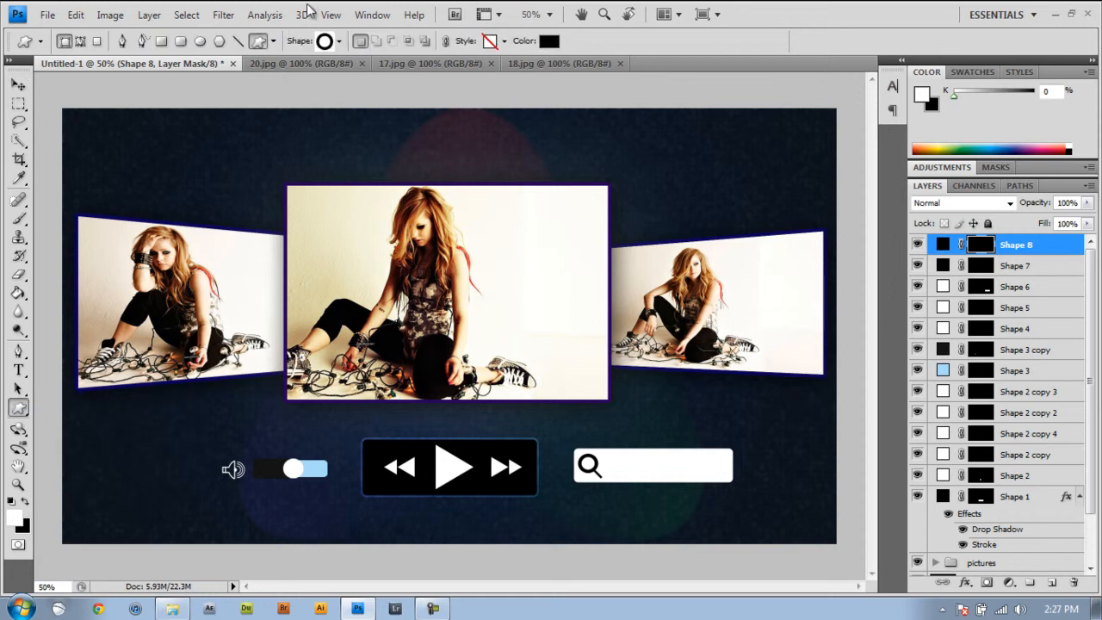
click(339, 41)
click(302, 149)
click(756, 423)
drag(758, 418, 766, 427)
right_click(980, 248)
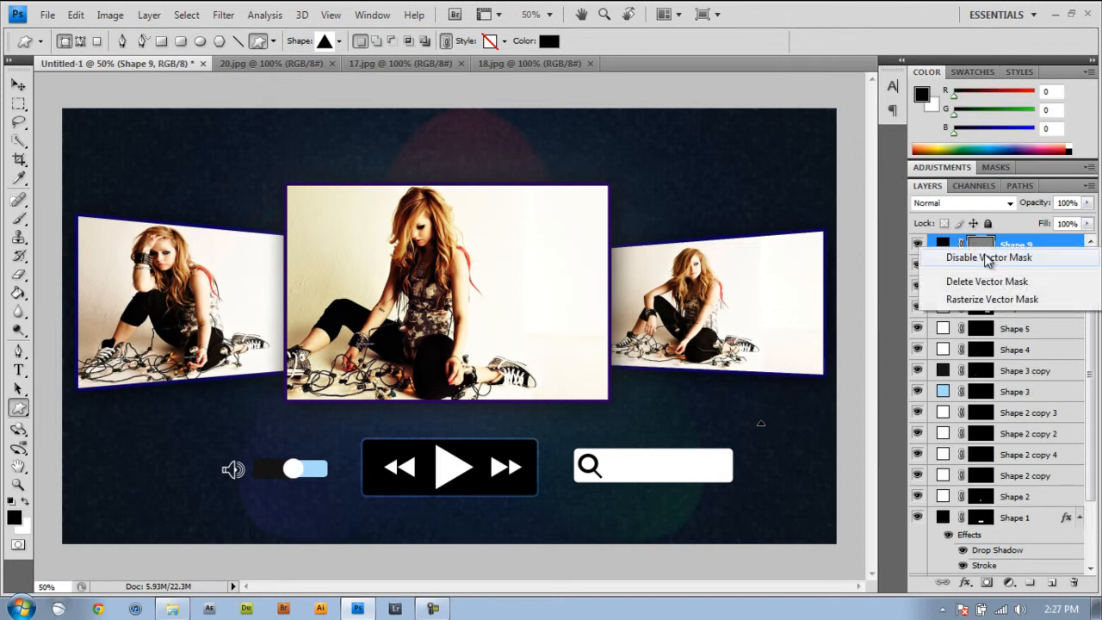
click(977, 300)
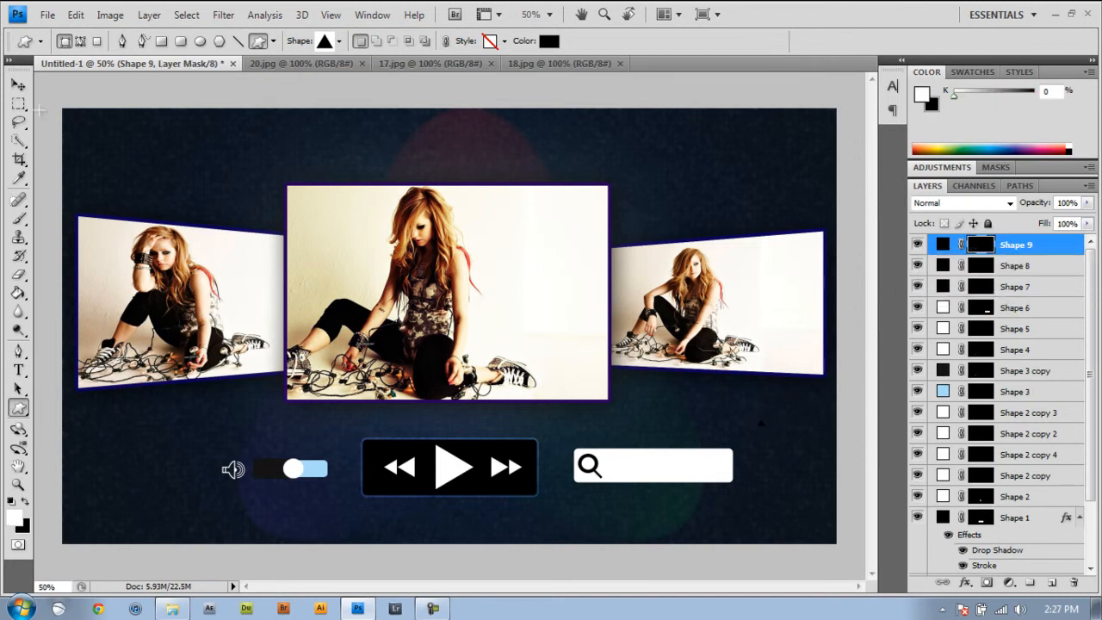
- Move the small black triangle into the search bar just right of the magnifier and flip it vertically
click(20, 87)
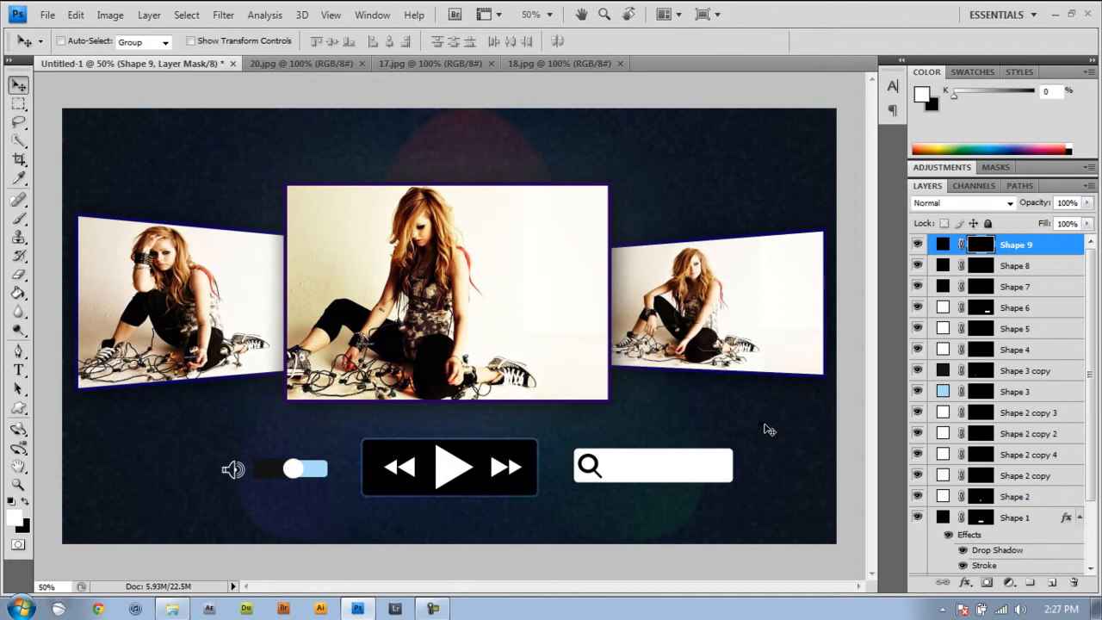
drag(761, 431, 611, 467)
key(ctrl+t)
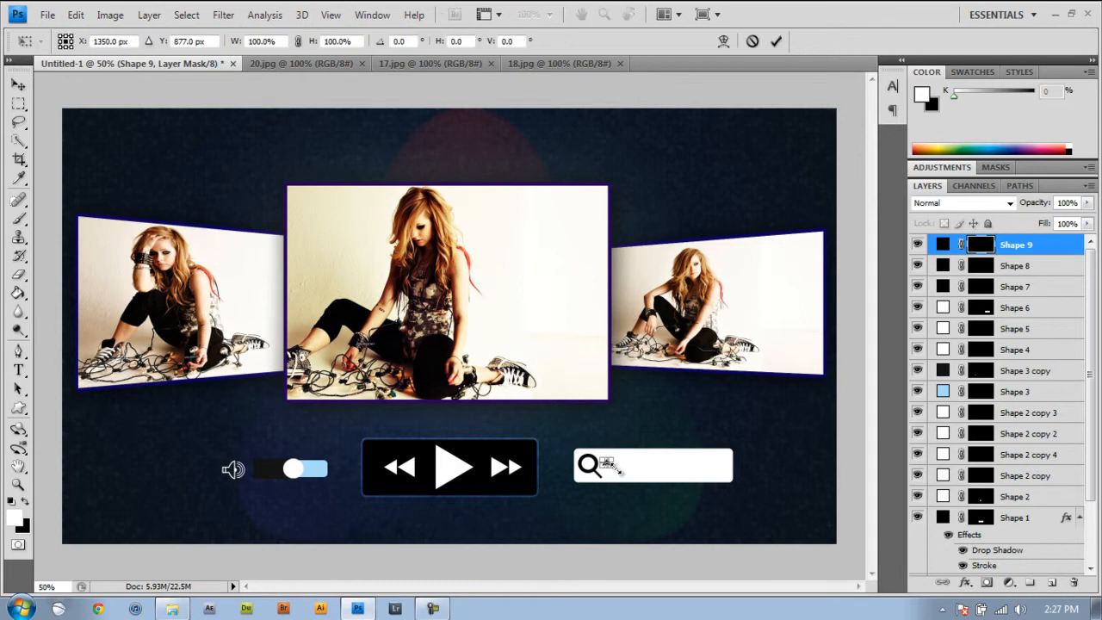
right_click(609, 465)
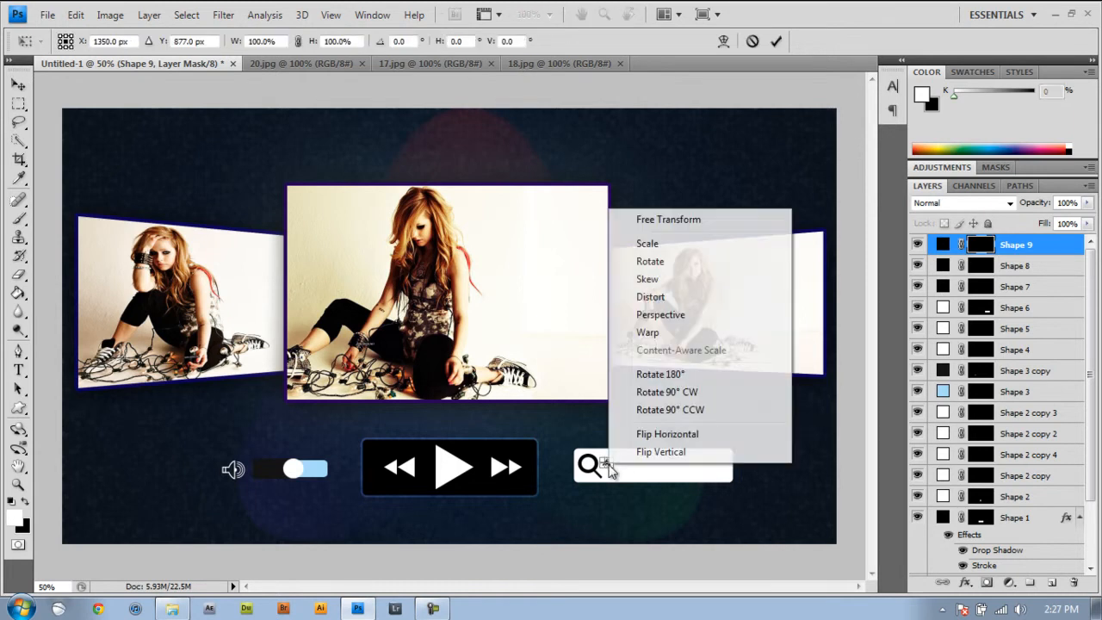
click(646, 454)
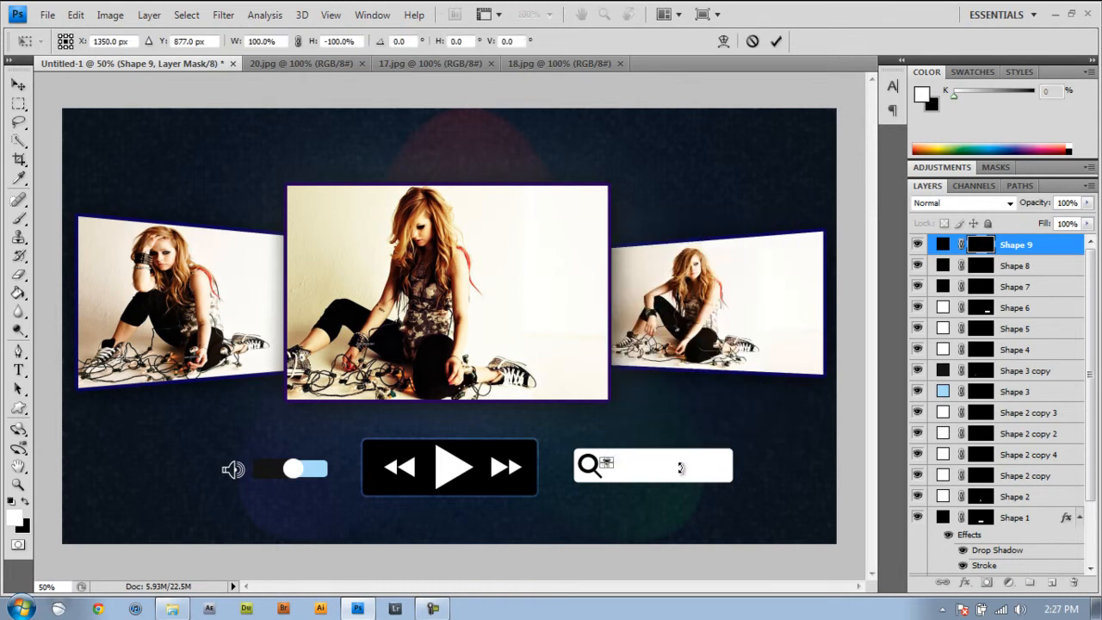
click(775, 41)
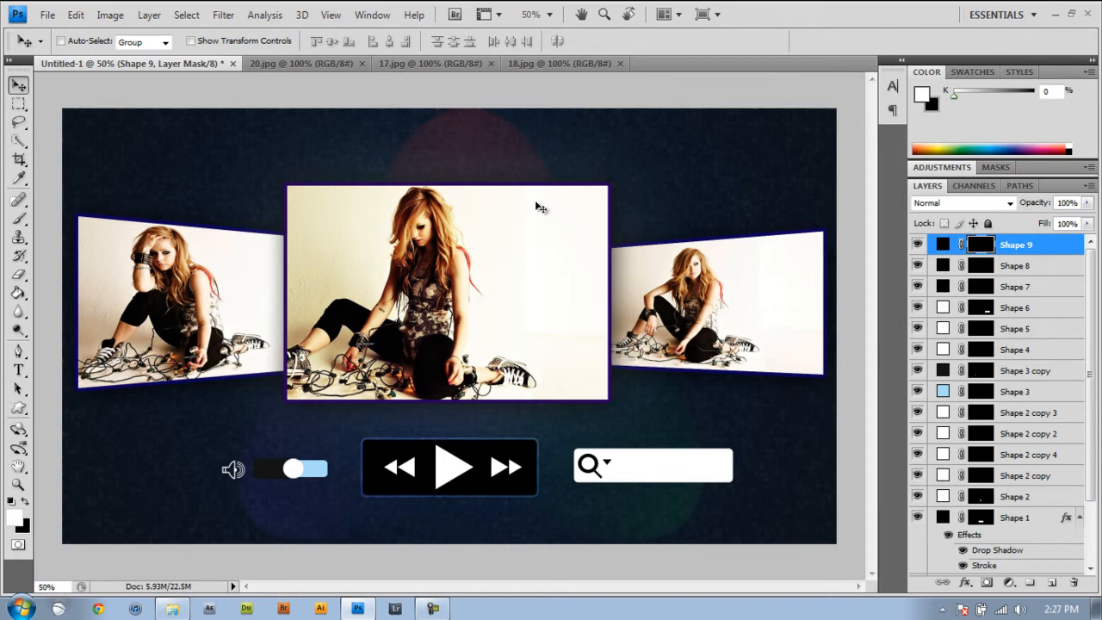
- Add the text "Search Music" in 11 pt Myriad Pro Regular inside the search bar, right of the small triangle
click(18, 370)
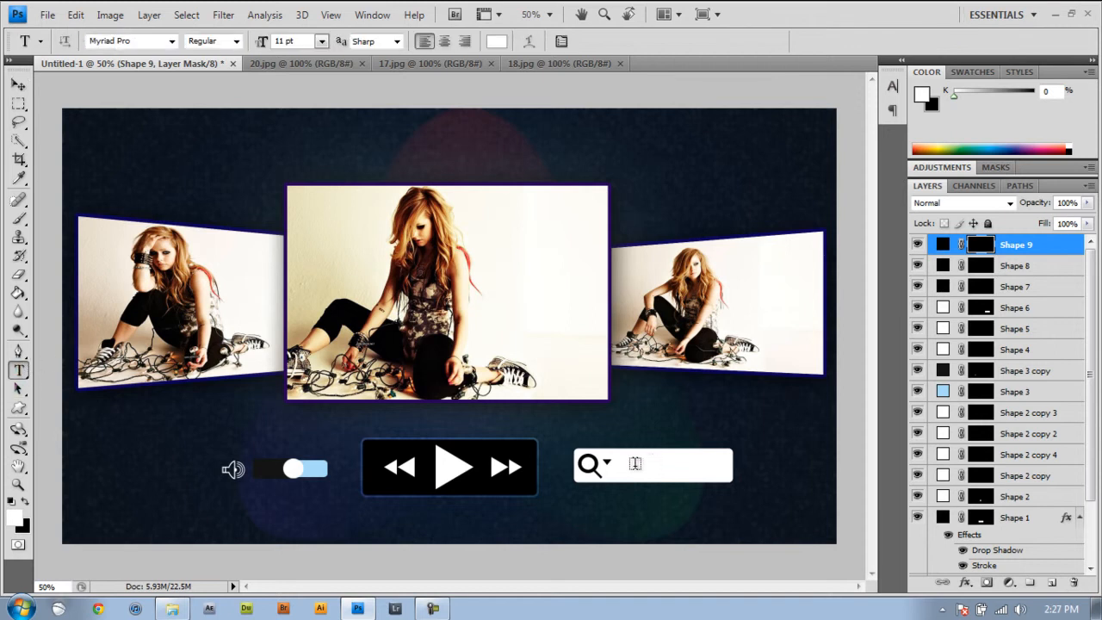
click(621, 464)
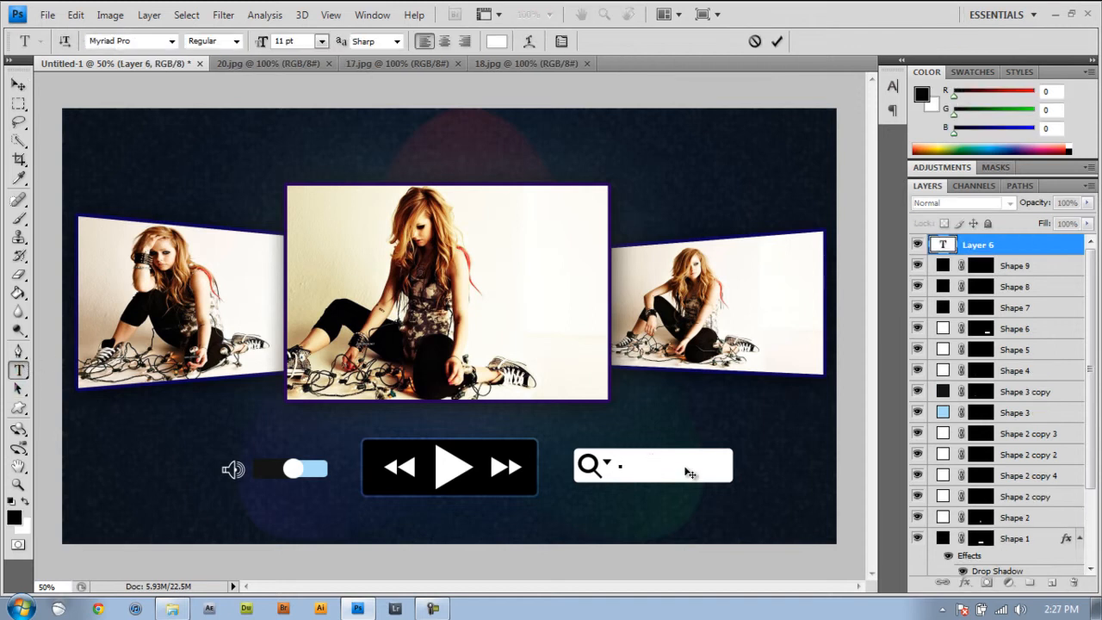
text(Search M)
- Set the search bar text's color to gray #8c8c8c
drag(721, 462, 603, 468)
click(496, 43)
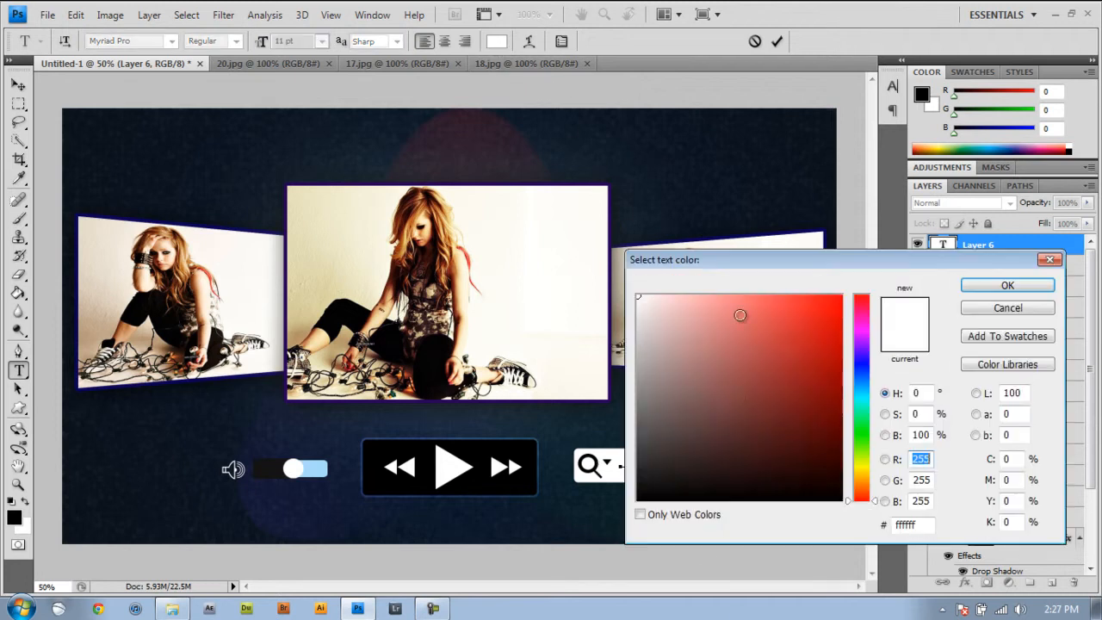
drag(700, 259, 749, 259)
drag(697, 313, 692, 388)
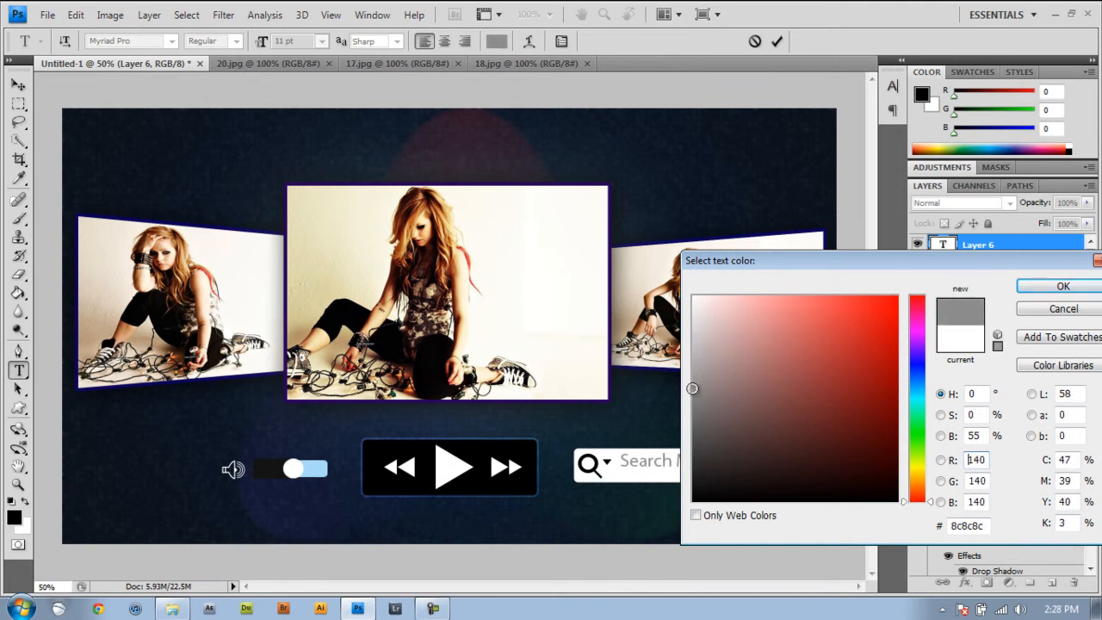
click(1064, 287)
click(776, 41)
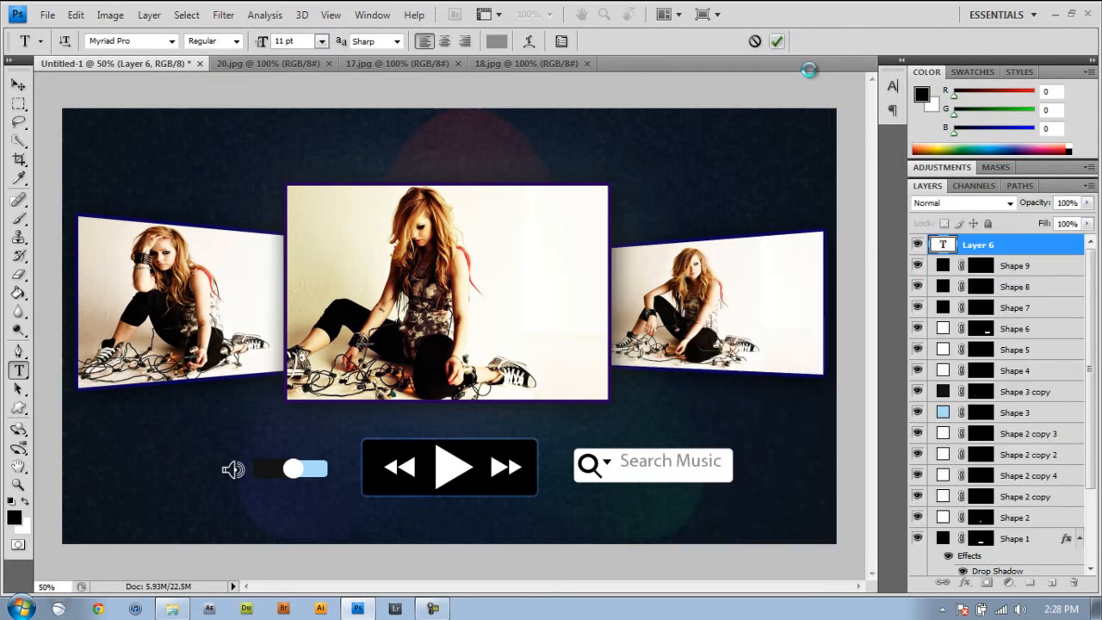
- Nudge the "Search Music" text slightly down and left to center it vertically in the search bar
click(18, 84)
key(Down)
key(Down)
key(Down)
key(Left)
key(Left)
key(Left)
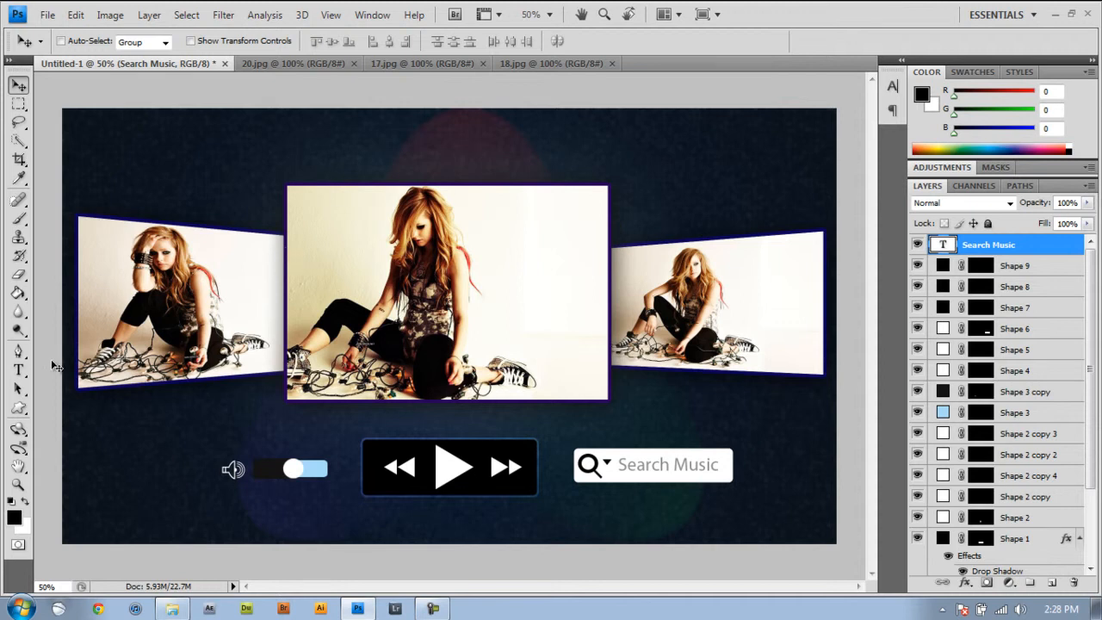
- Add the text "Avril Lavigne" in 11 pt Myriad Pro between the center photo and the playback bar
click(19, 372)
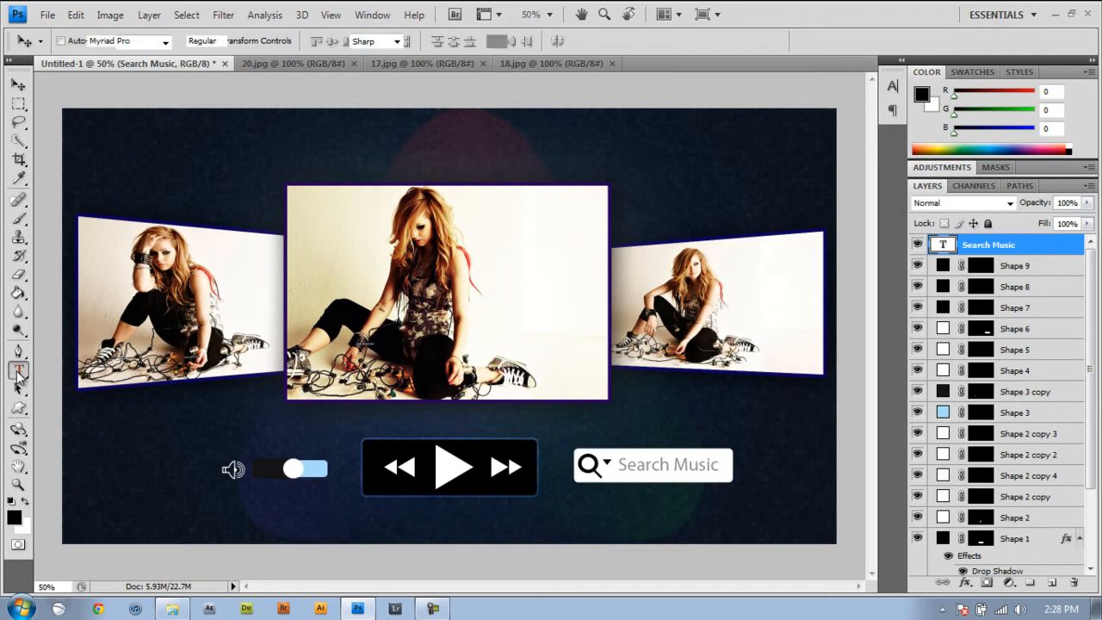
click(378, 423)
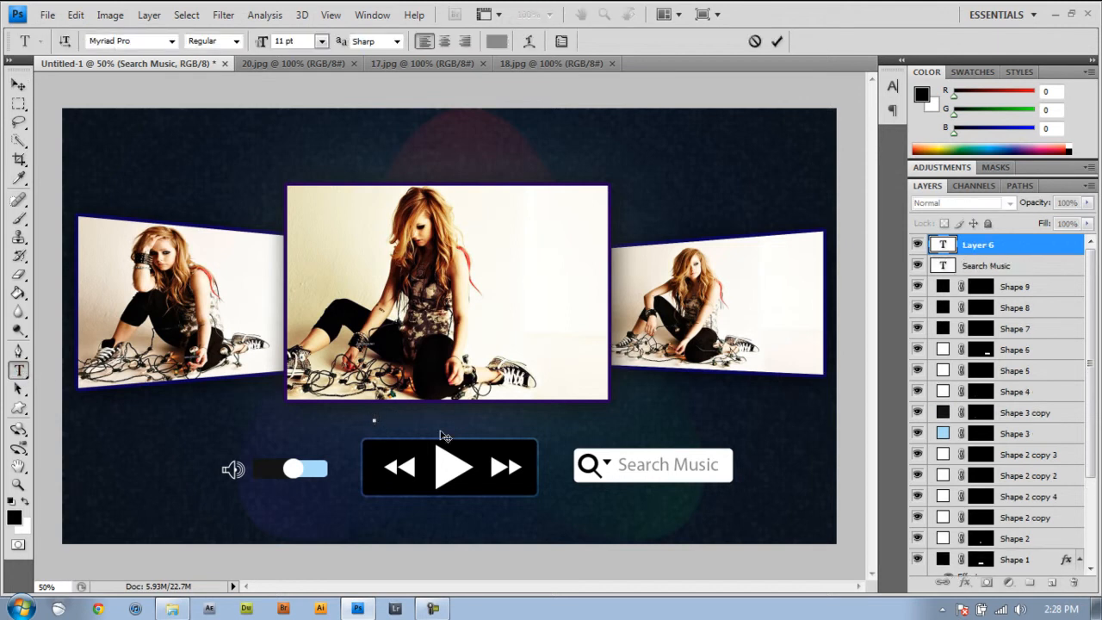
text(Avril Lavigne)
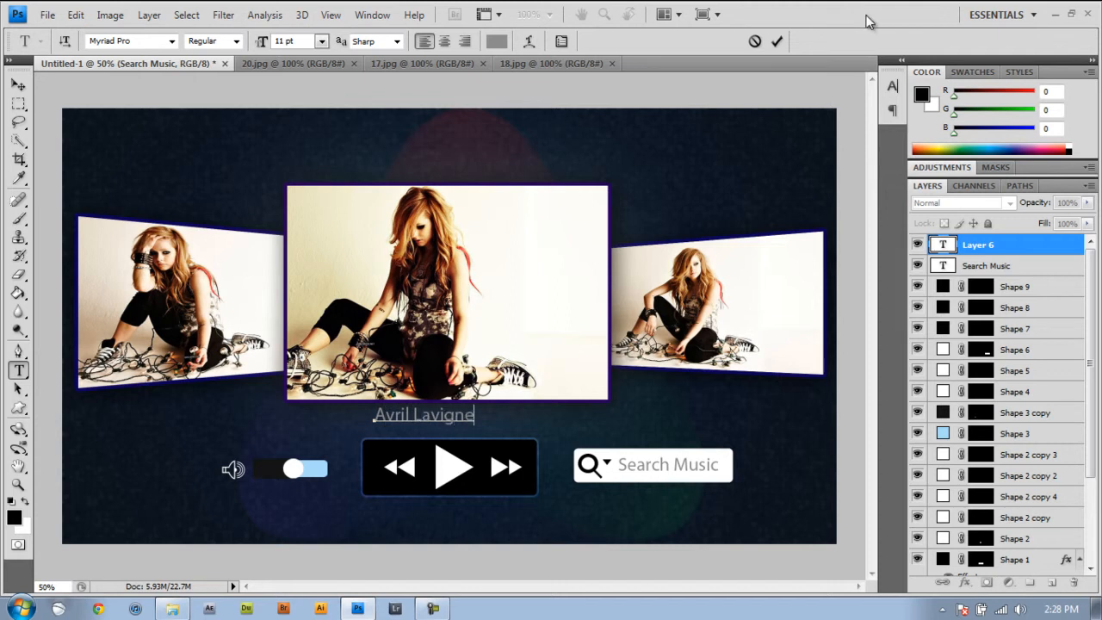
click(776, 41)
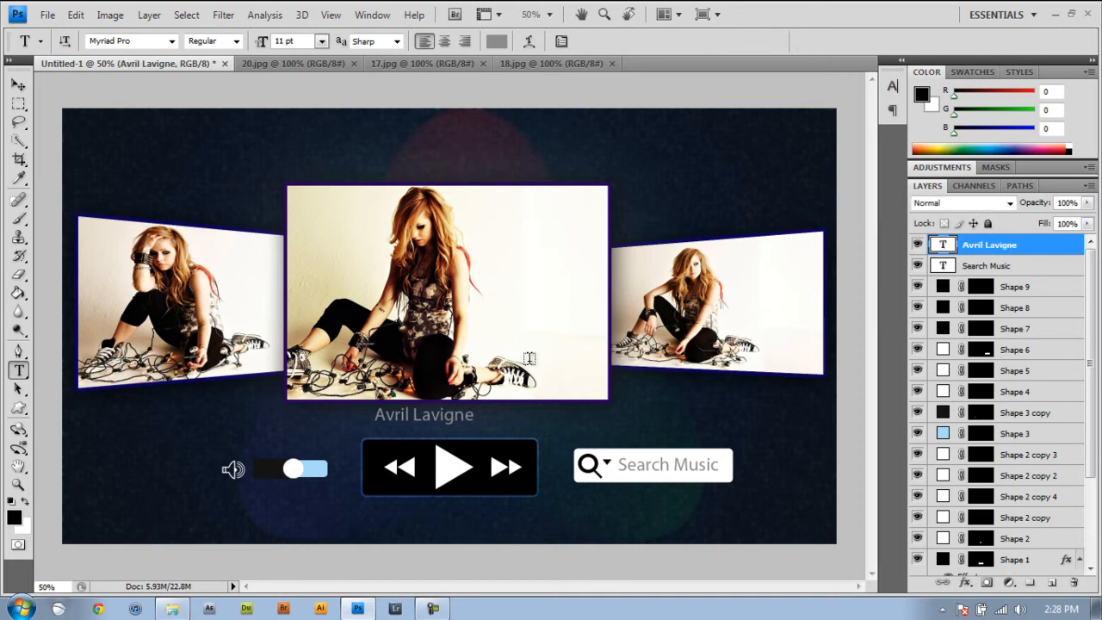
- Nudge the "Avril Lavigne" text right and slightly down to center it above the playback bar
click(18, 84)
key(Right)
key(Right)
key(Right)
key(Right)
key(Right)
key(Right)
key(Right)
key(Right)
key(Right)
key(Right)
key(Right)
key(Right)
key(Right)
key(Right)
key(Right)
key(Right)
key(Right)
key(Right)
key(Right)
key(Right)
key(Right)
key(Right)
key(Right)
key(Right)
key(Right)
key(Right)
key(Right)
key(Right)
key(Right)
key(Right)
key(Right)
key(Right)
key(Right)
key(Right)
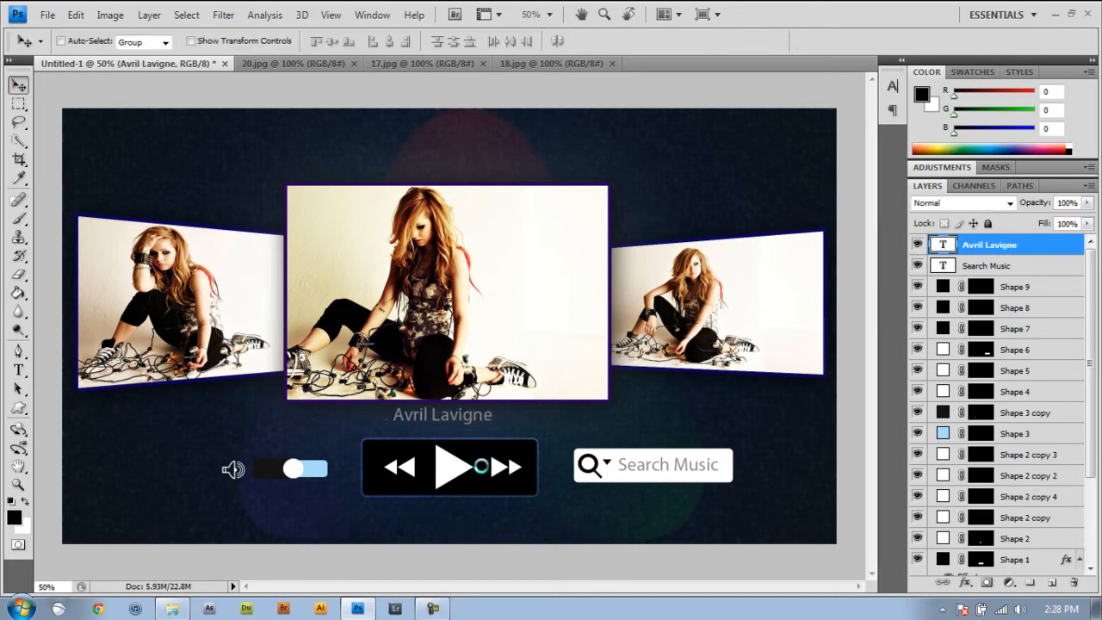
key(Down)
key(Down)
key(Down)
key(Down)
key(Down)
key(Down)
key(Down)
key(Down)
key(Left)
key(Left)
- Change the "Avril Lavigne" text color to white
double_click(942, 250)
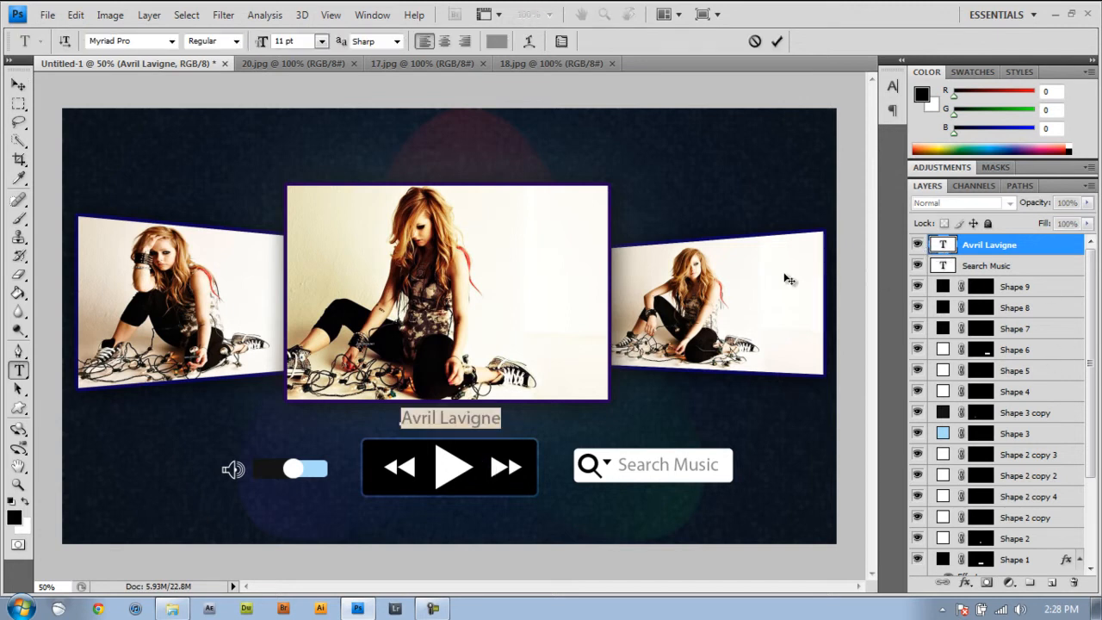
click(496, 43)
drag(715, 353, 661, 275)
click(1064, 287)
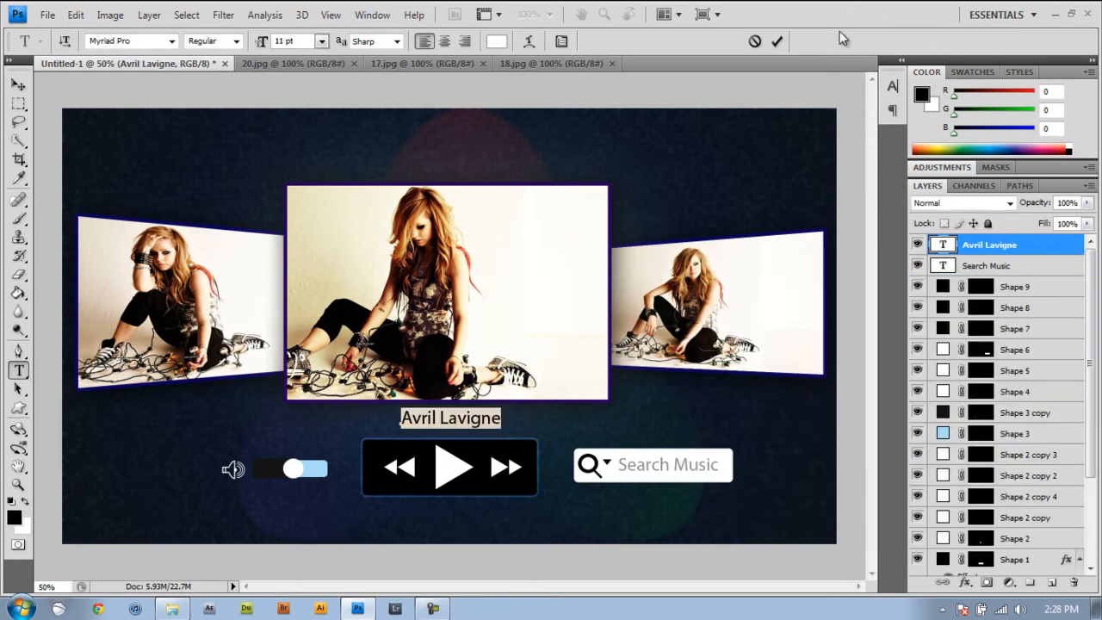
click(782, 39)
key(v)
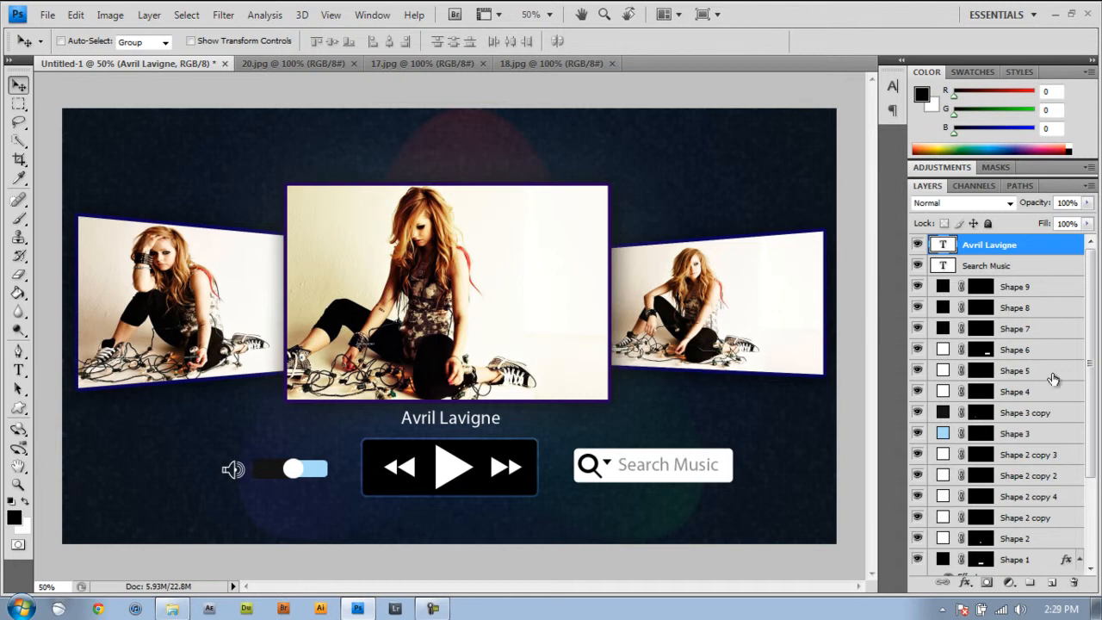
- Group all the shape layers from Shape 1 up to Shape 9, including the copies, into one layer group
click(1039, 293)
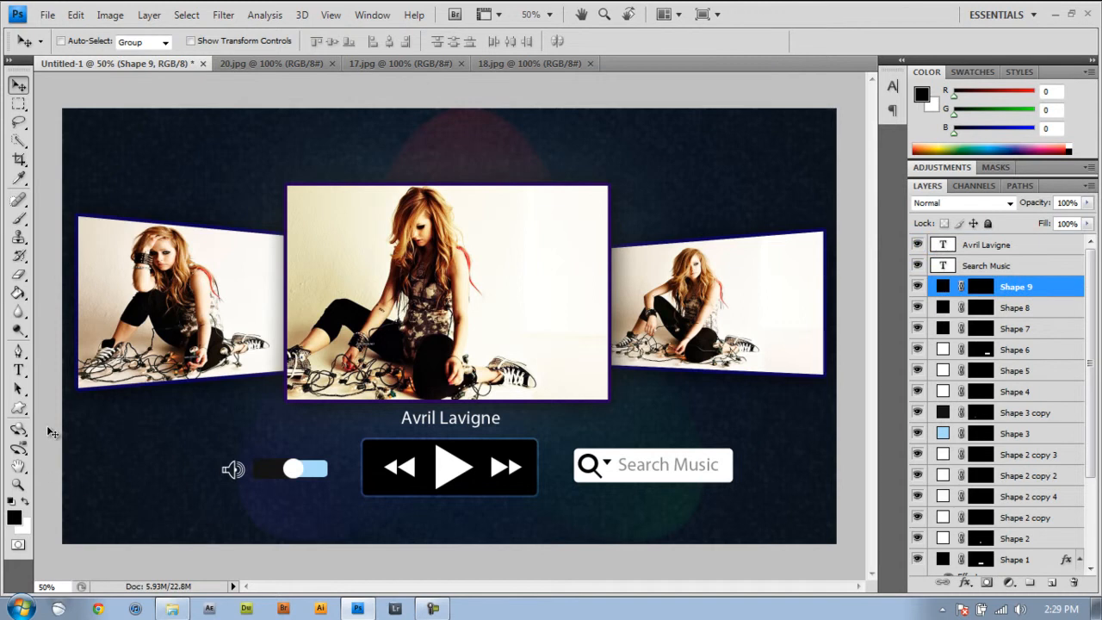
drag(19, 408, 86, 424)
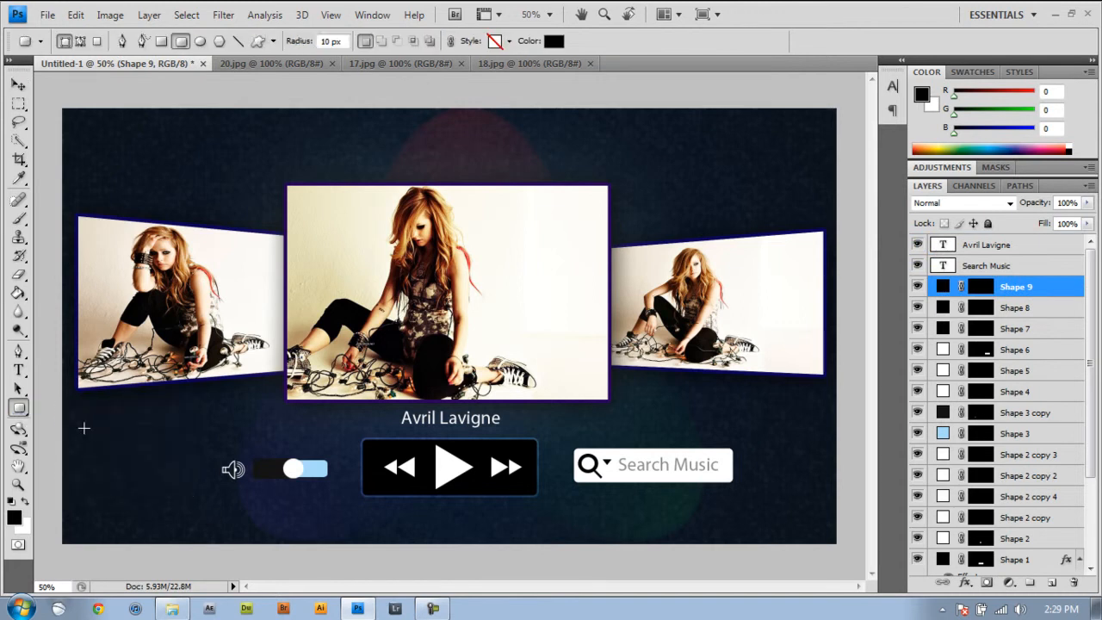
click(1080, 560)
scroll(1039, 431, down, 3)
click(1039, 440)
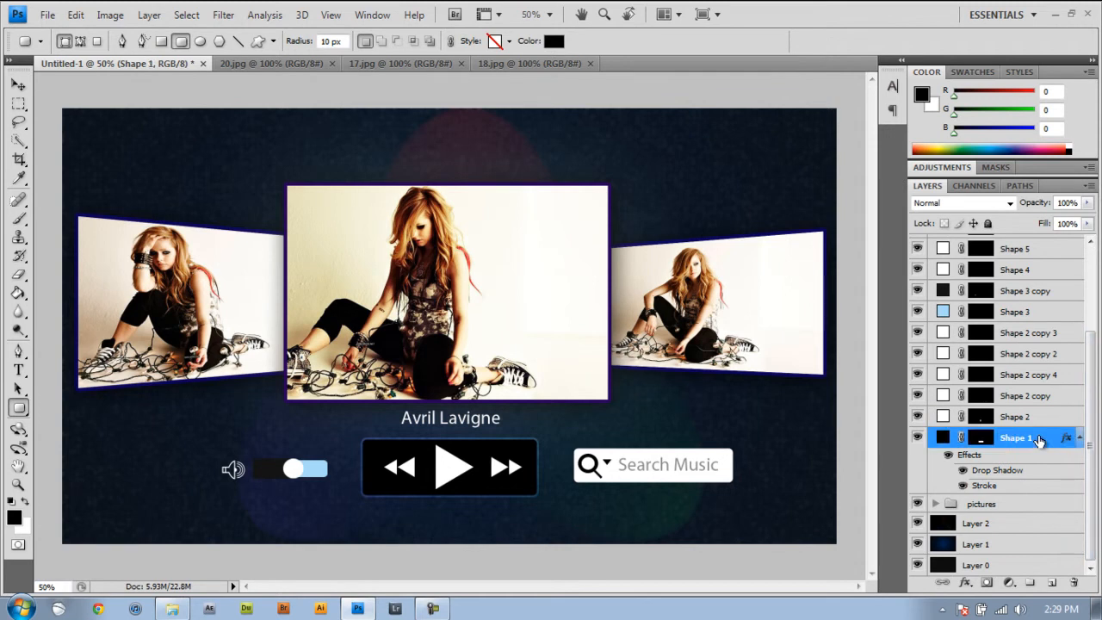
shift+click(1050, 419)
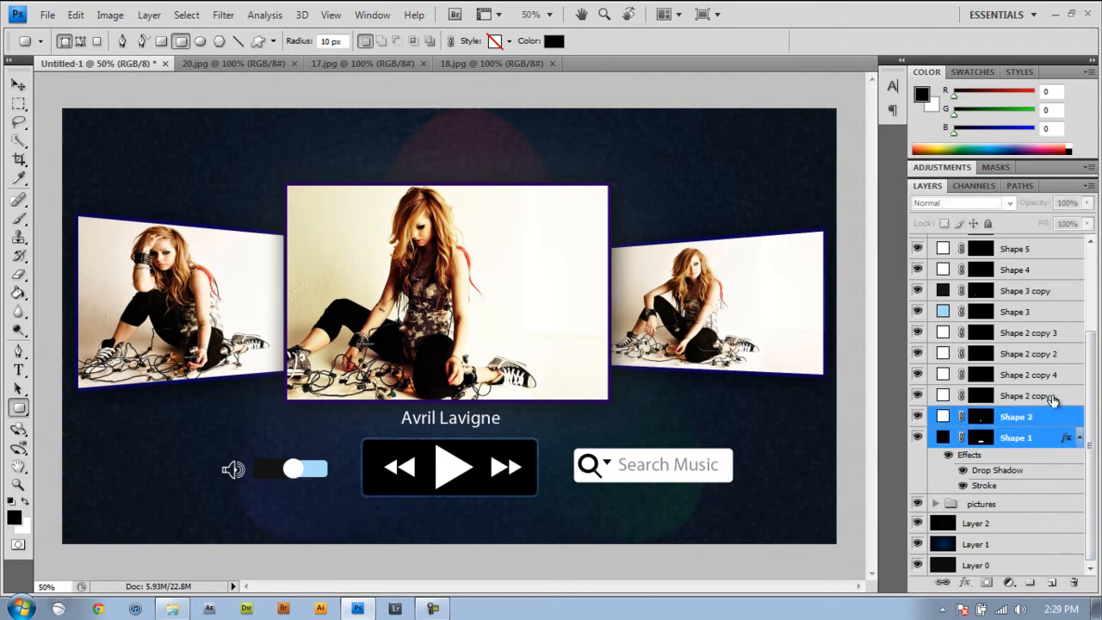
shift+click(1054, 396)
shift+click(1064, 379)
shift+click(1065, 355)
shift+click(1066, 332)
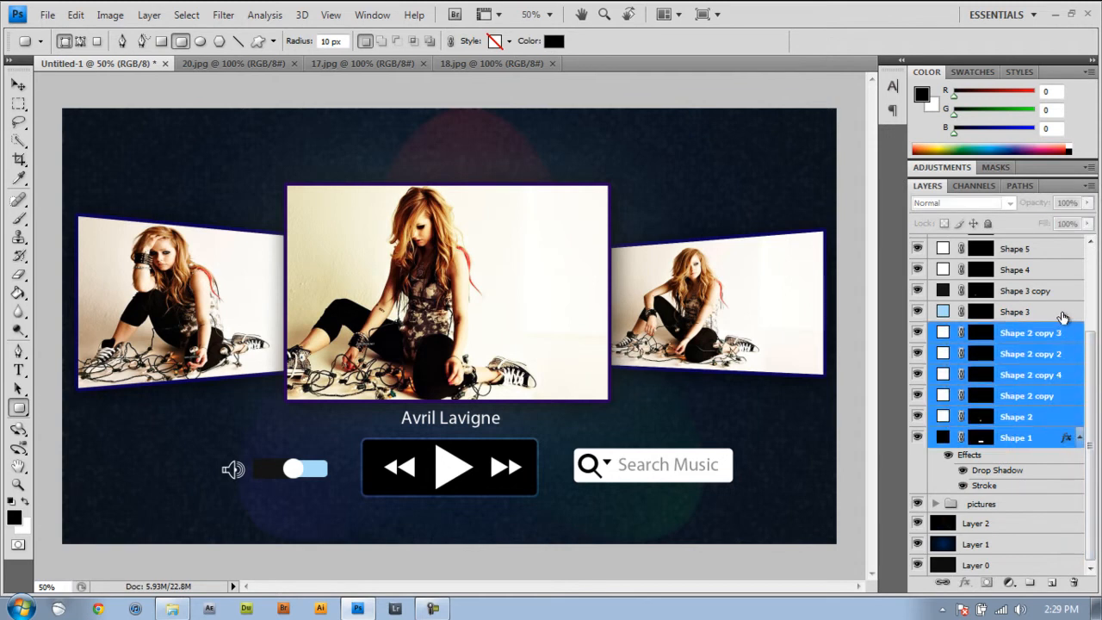
shift+click(1064, 313)
shift+click(1059, 291)
shift+click(1060, 271)
shift+click(1060, 250)
drag(1095, 362, 1094, 309)
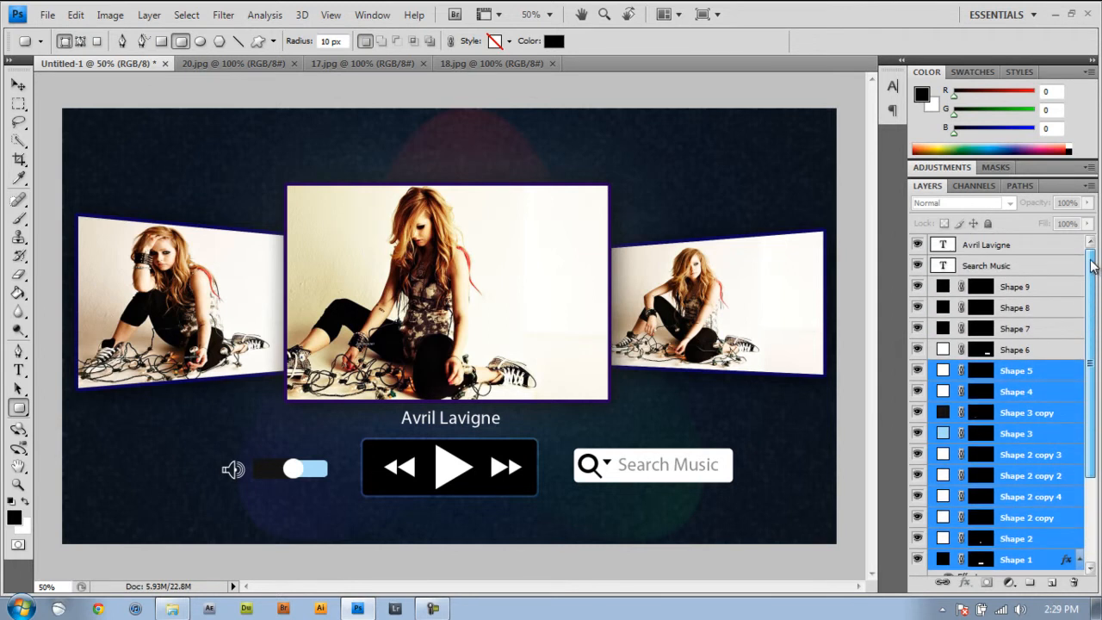
shift+click(1061, 345)
shift+click(1060, 329)
shift+click(1049, 308)
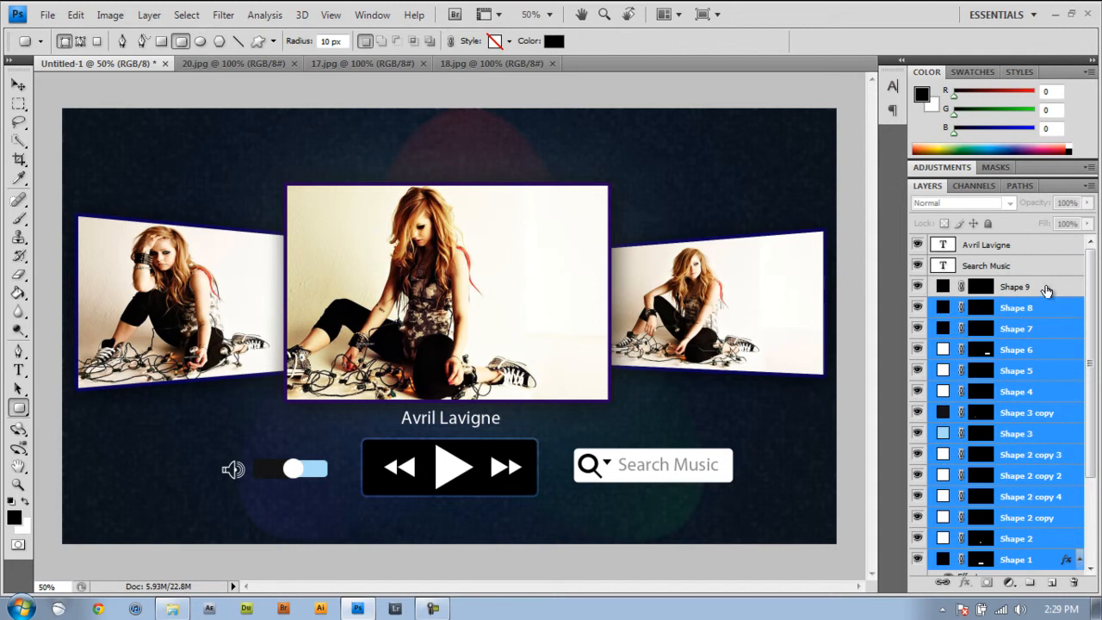
shift+click(1047, 288)
key(ctrl+g)
- Rename the new layer group as "buttons"
double_click(990, 287)
text(u)
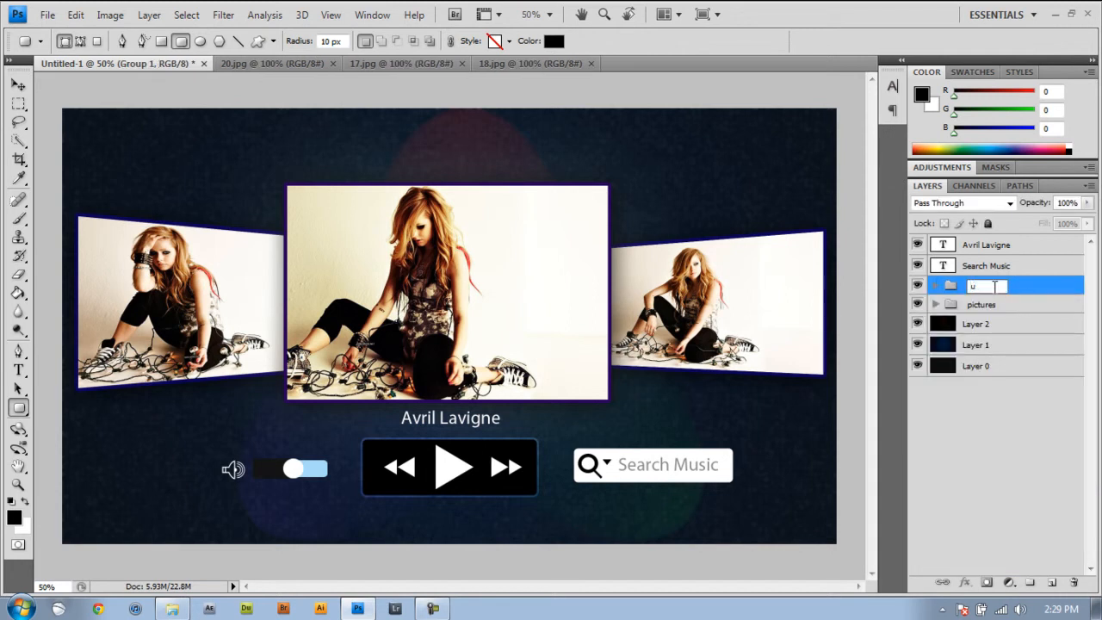
text(buttons)
key(Return)
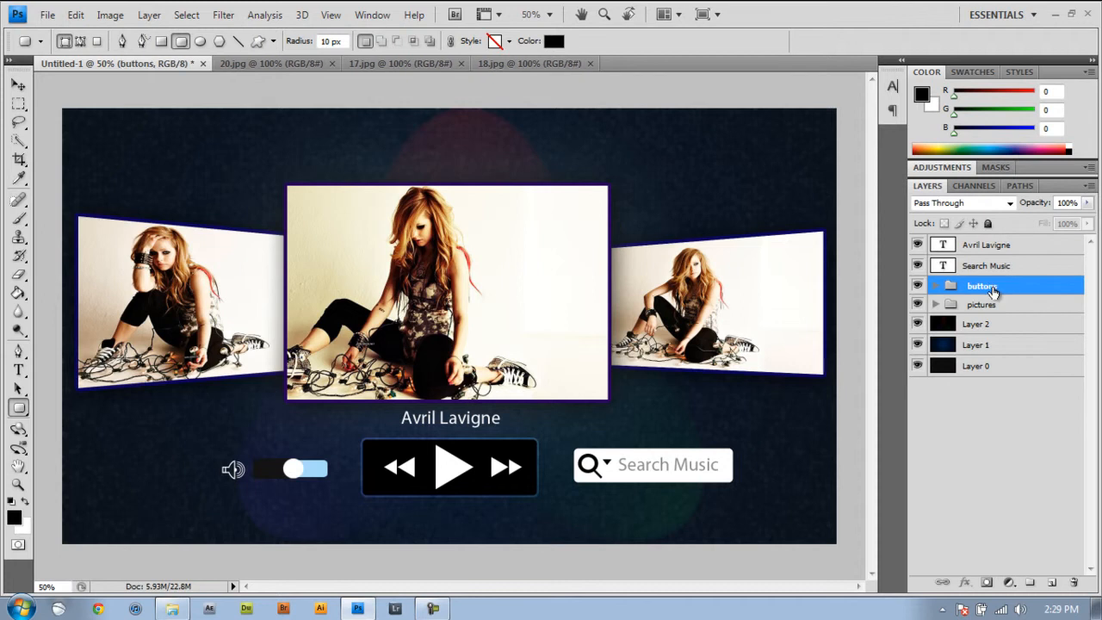
- Draw a long, thin rounded bar above the center photo, on top of Shape 9 inside the buttons group
click(936, 287)
click(1032, 312)
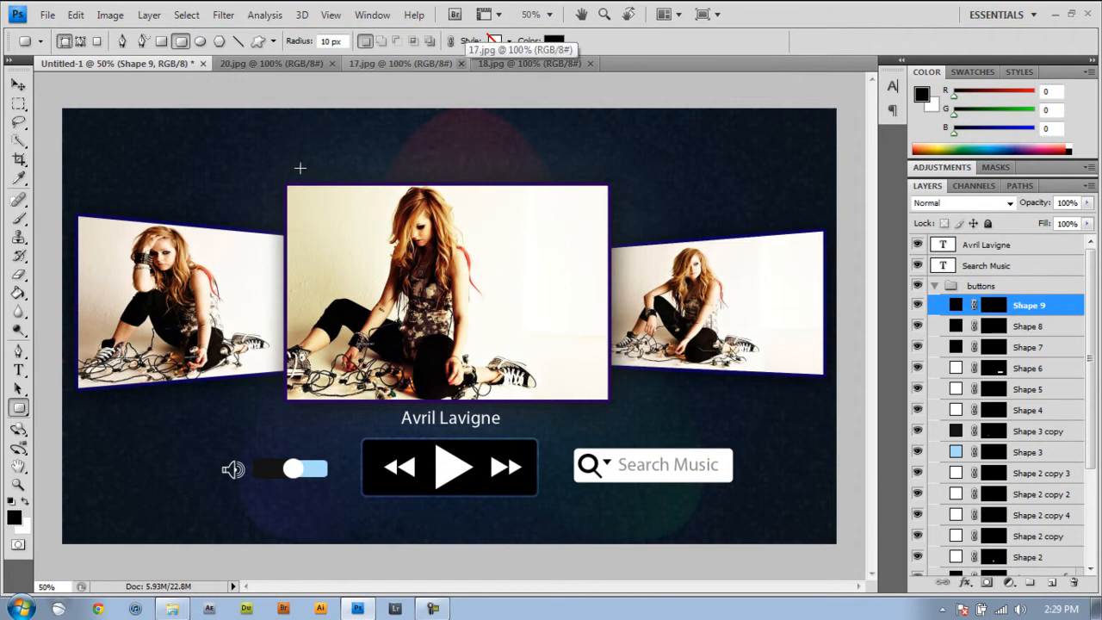
drag(300, 170, 583, 173)
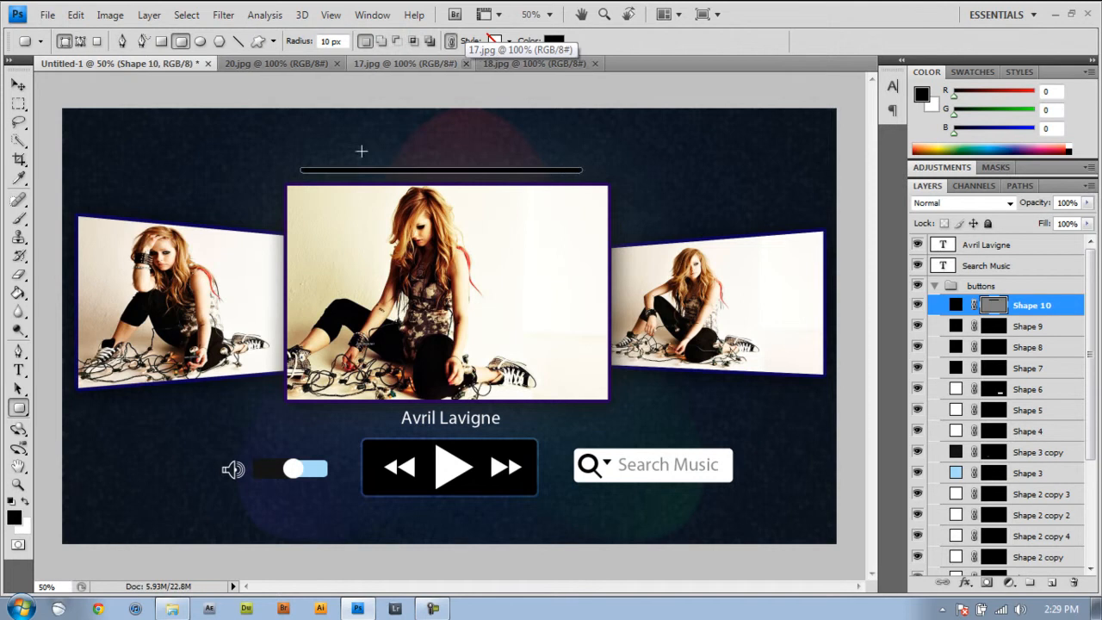
- Nudge the new bar slightly right to center it above the middle photo
click(19, 87)
key(Right)
key(Right)
key(Right)
key(Right)
key(Right)
key(Right)
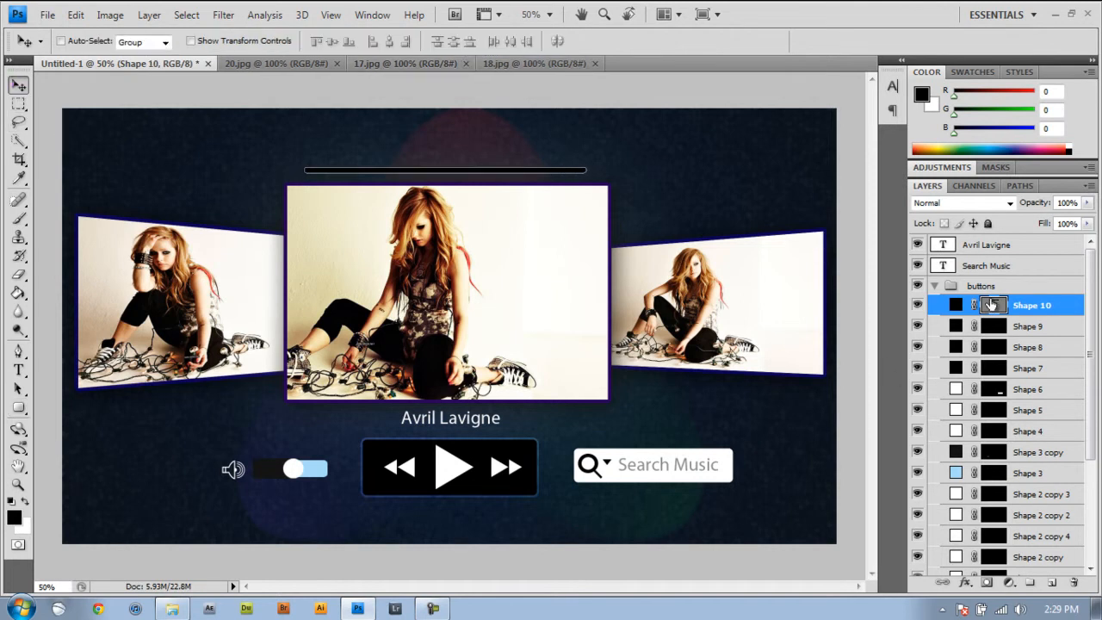
- Rasterize the bar's vector mask and recolor it light blue (a7dcf7), sampled from the volume slider
right_click(992, 305)
click(1013, 357)
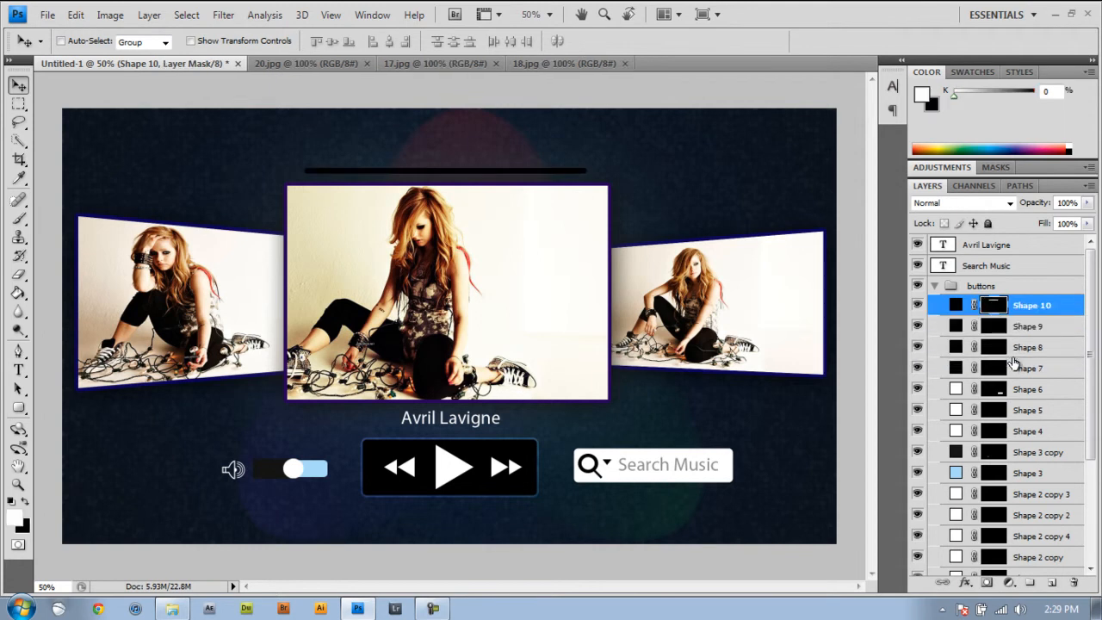
double_click(956, 305)
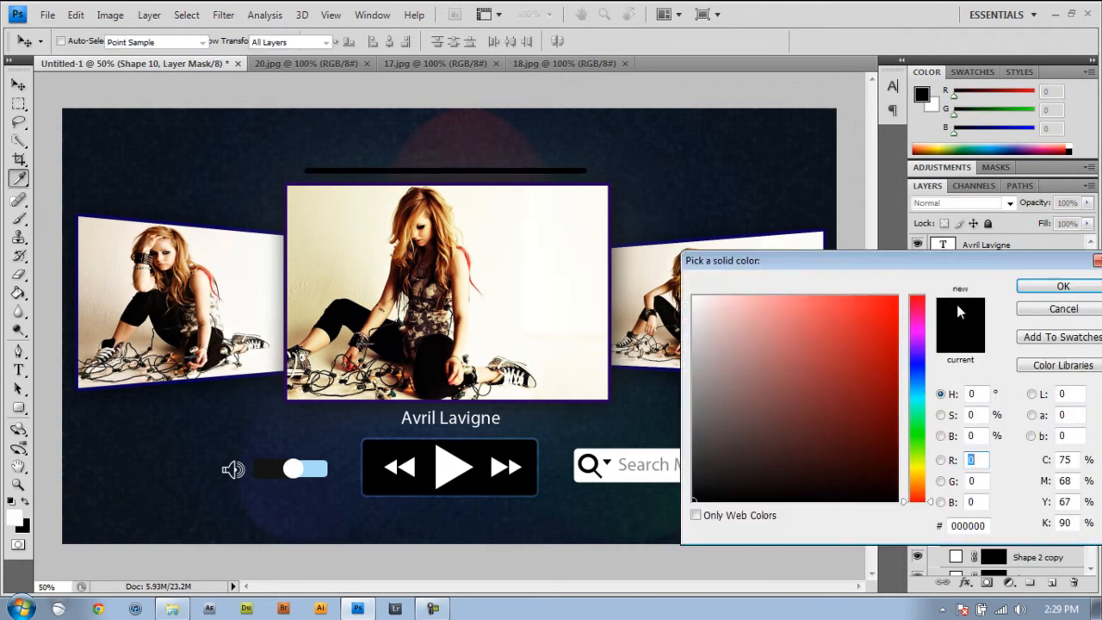
click(318, 471)
click(1061, 287)
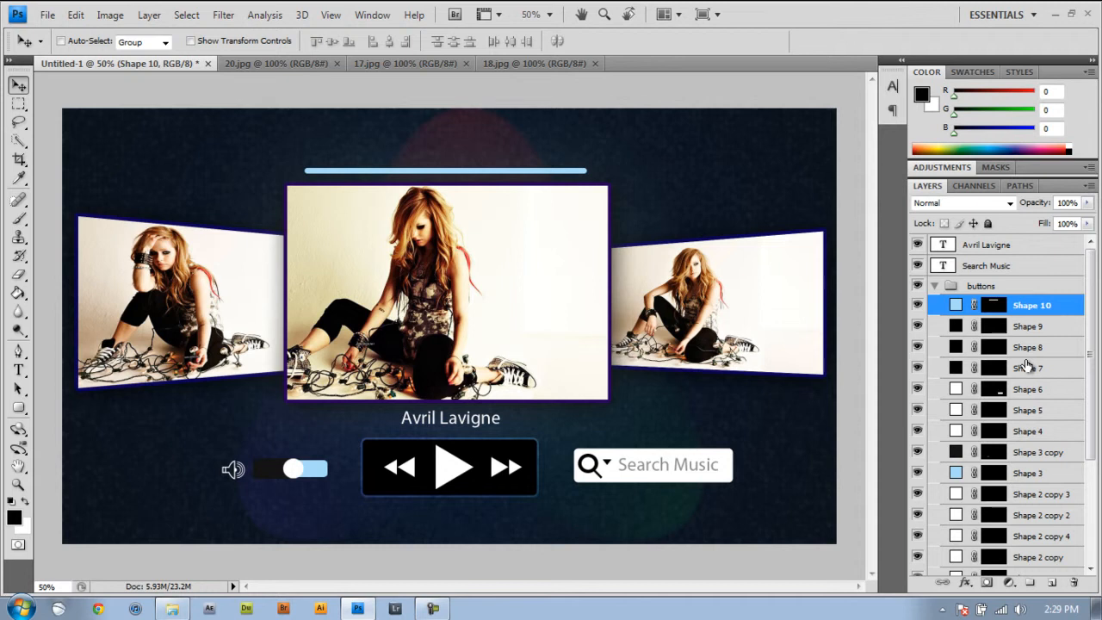
- Duplicate the light blue bar and recolor the copy near-black (131414), sampled from the volume slider
key(ctrl+j)
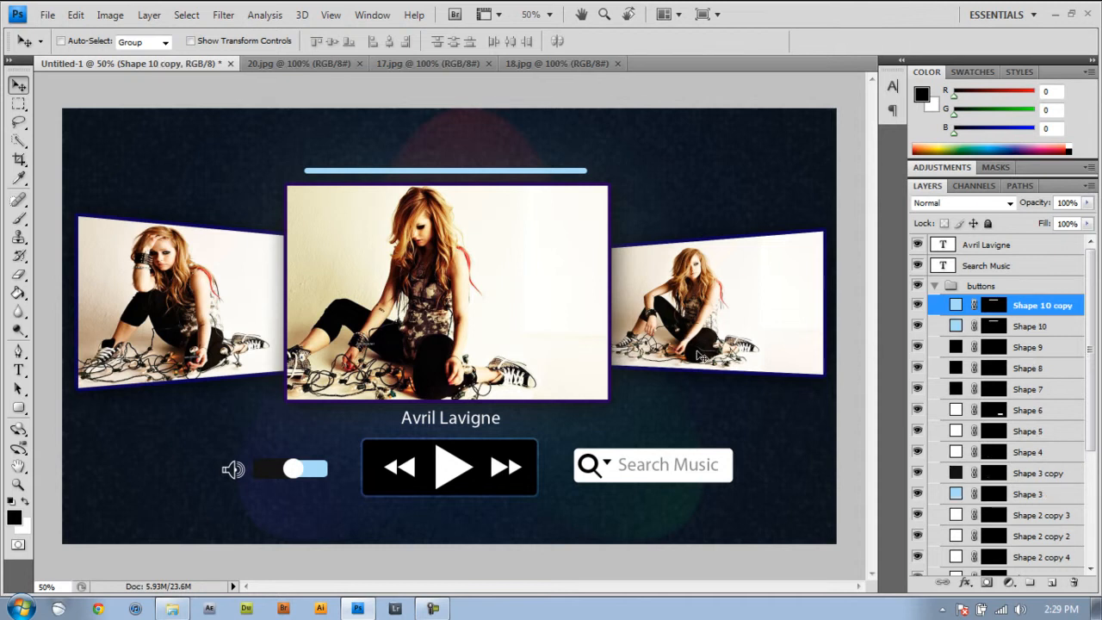
double_click(955, 305)
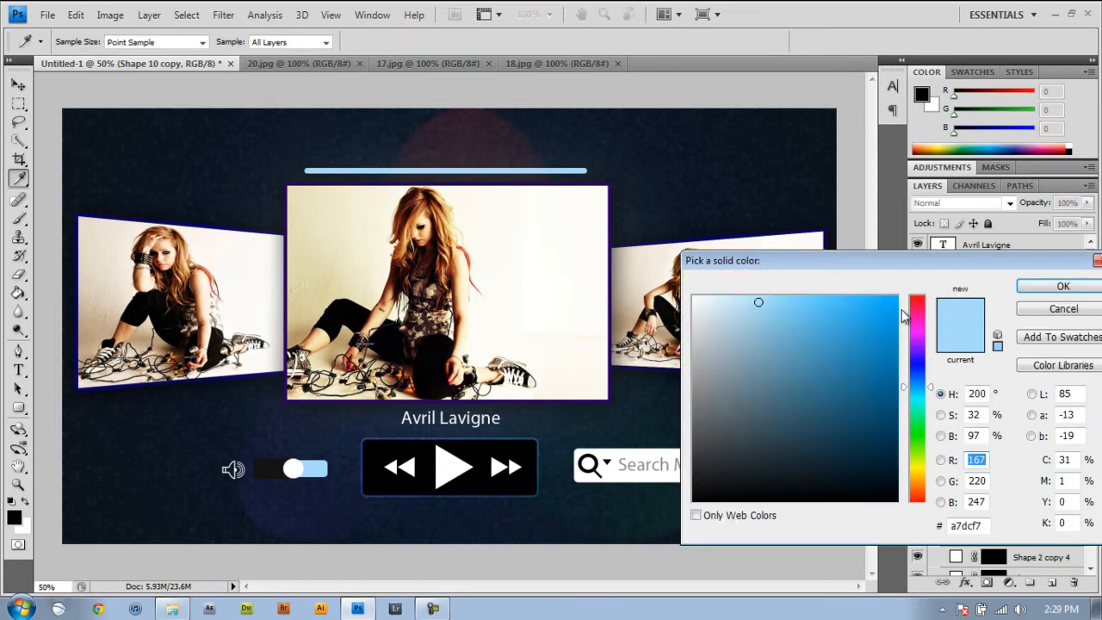
click(282, 470)
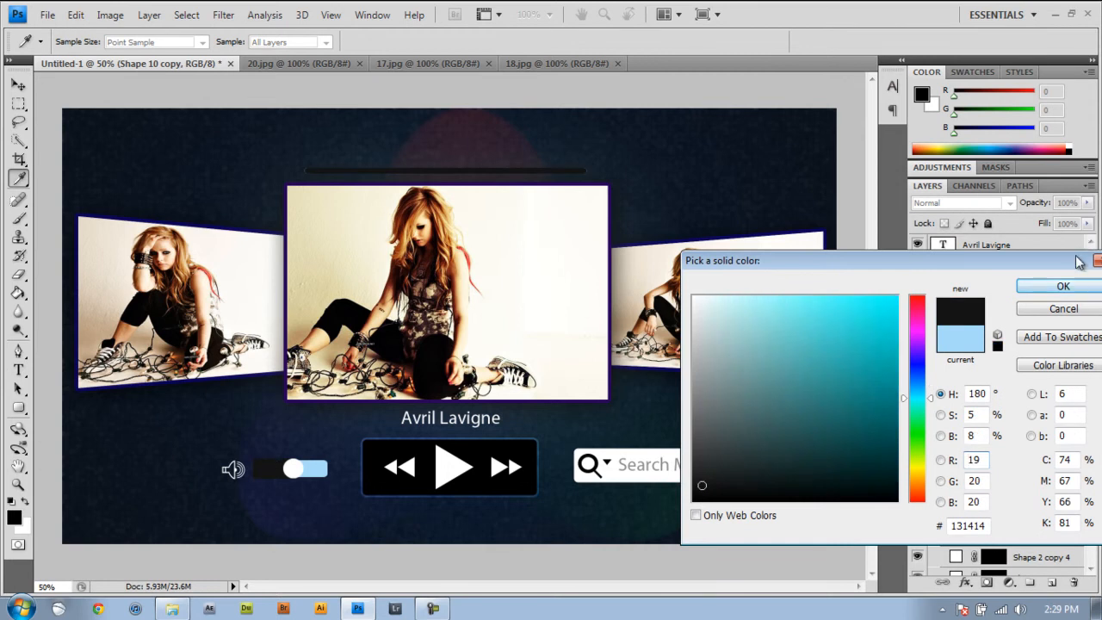
click(1064, 287)
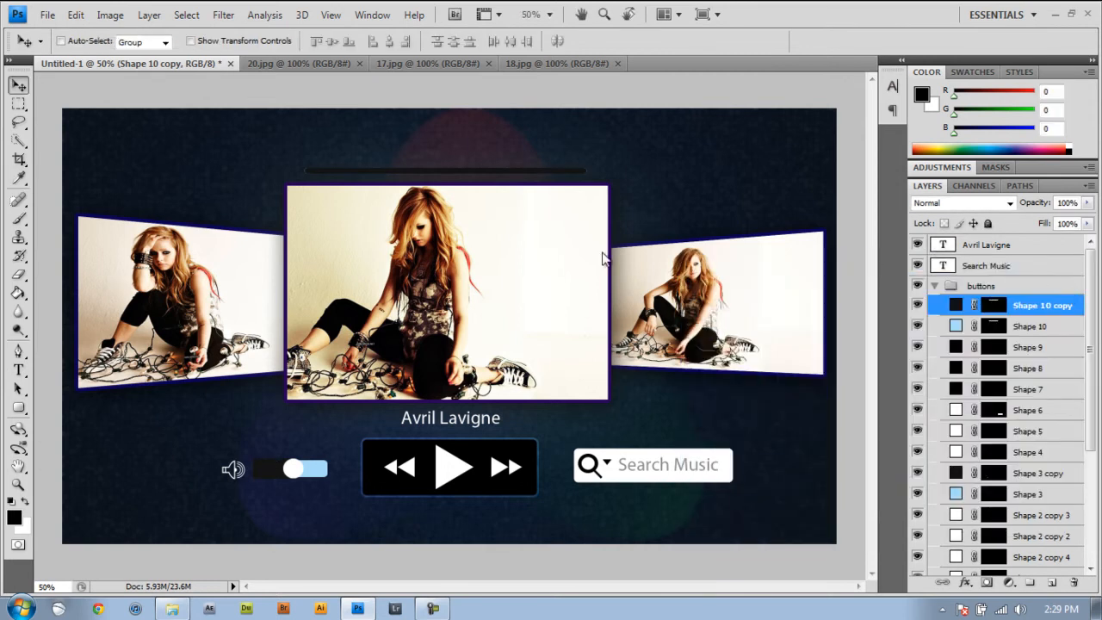
- Shrink the dark bar copy to 39.1% width, keeping its left end fixed, to show the played portion
key(ctrl+t)
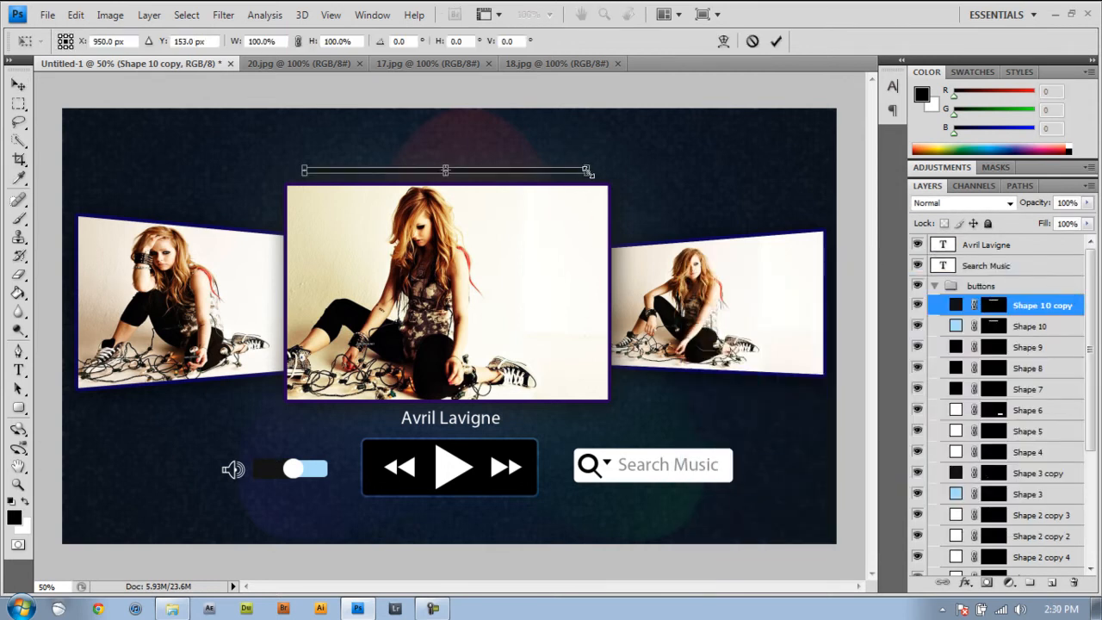
drag(587, 170, 414, 170)
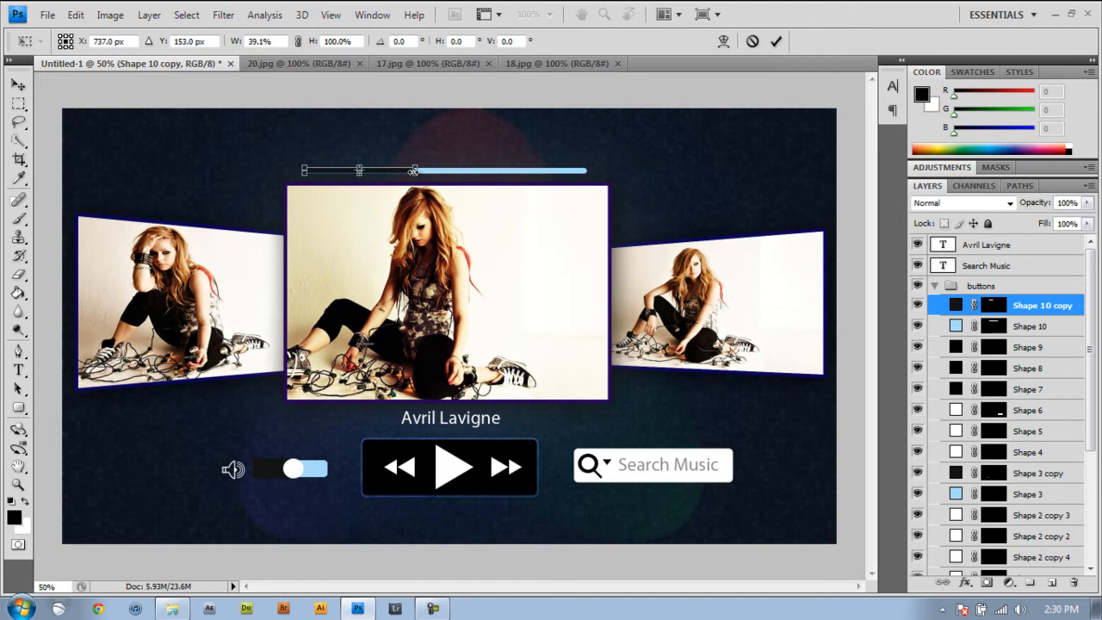
click(775, 42)
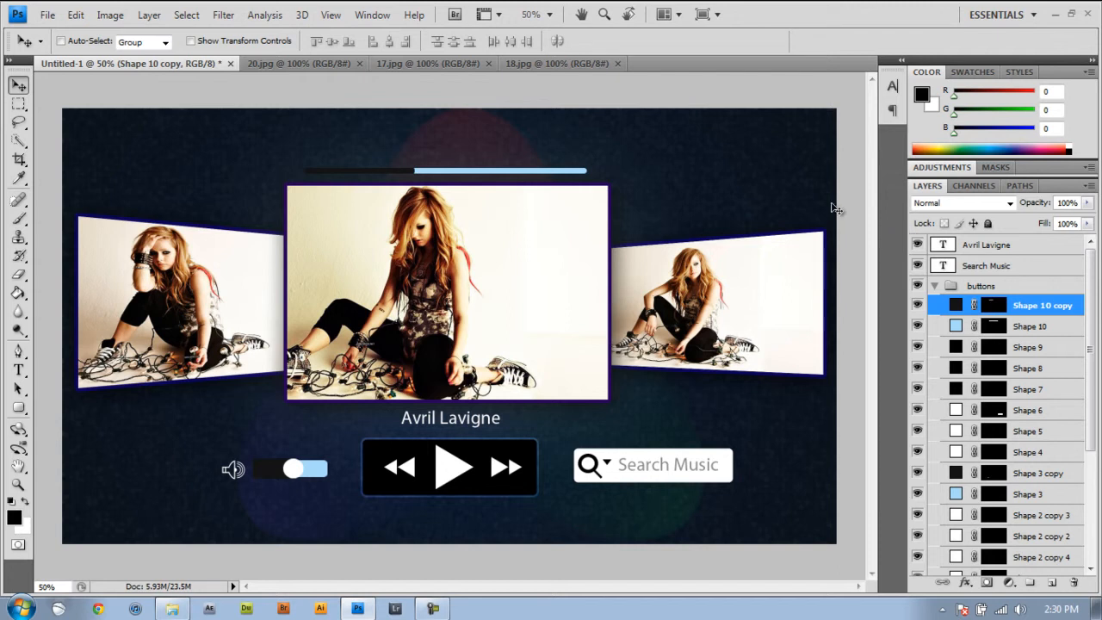
- Draw a small solid diamond custom shape in the empty background above the right photo
drag(19, 407, 95, 487)
click(339, 42)
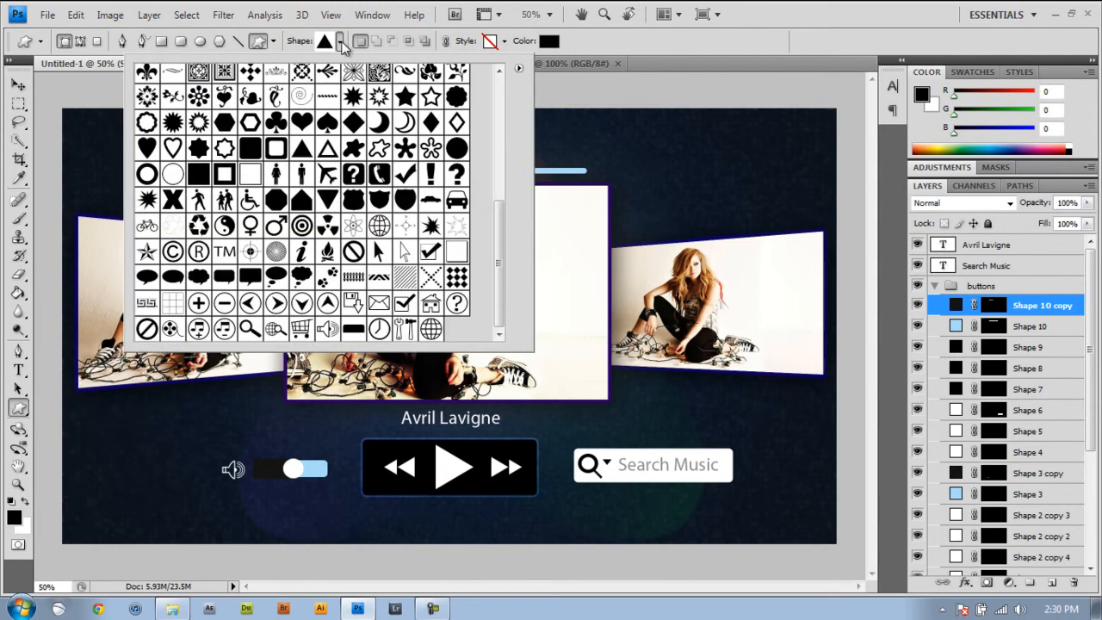
click(431, 128)
click(864, 25)
drag(722, 145, 736, 160)
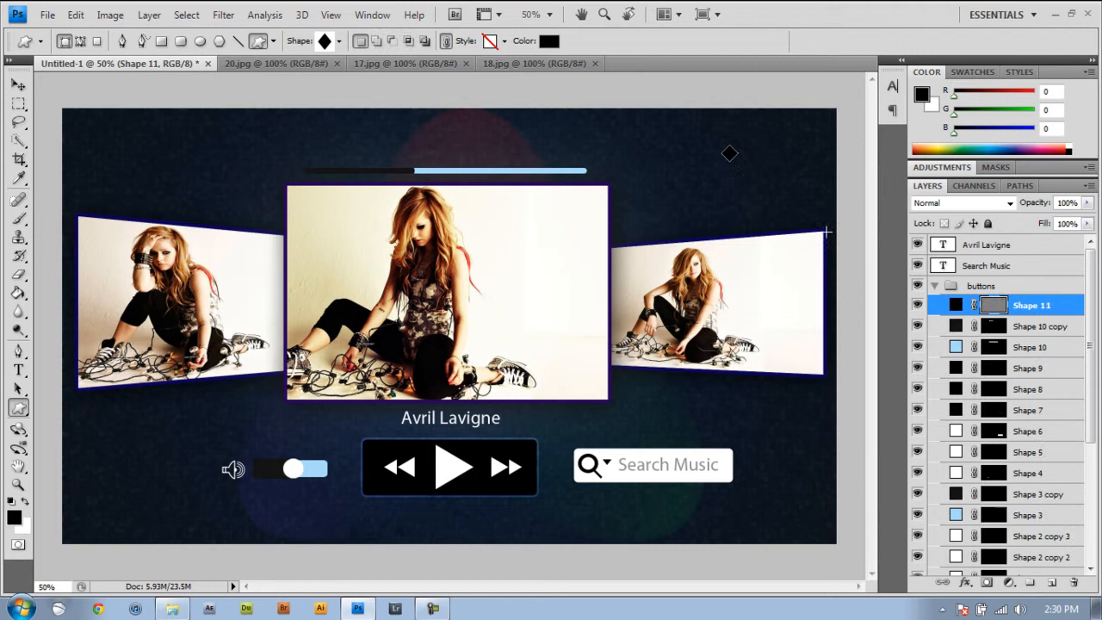
- Rasterize the diamond's vector mask and recolor the diamond white
right_click(998, 306)
click(1019, 356)
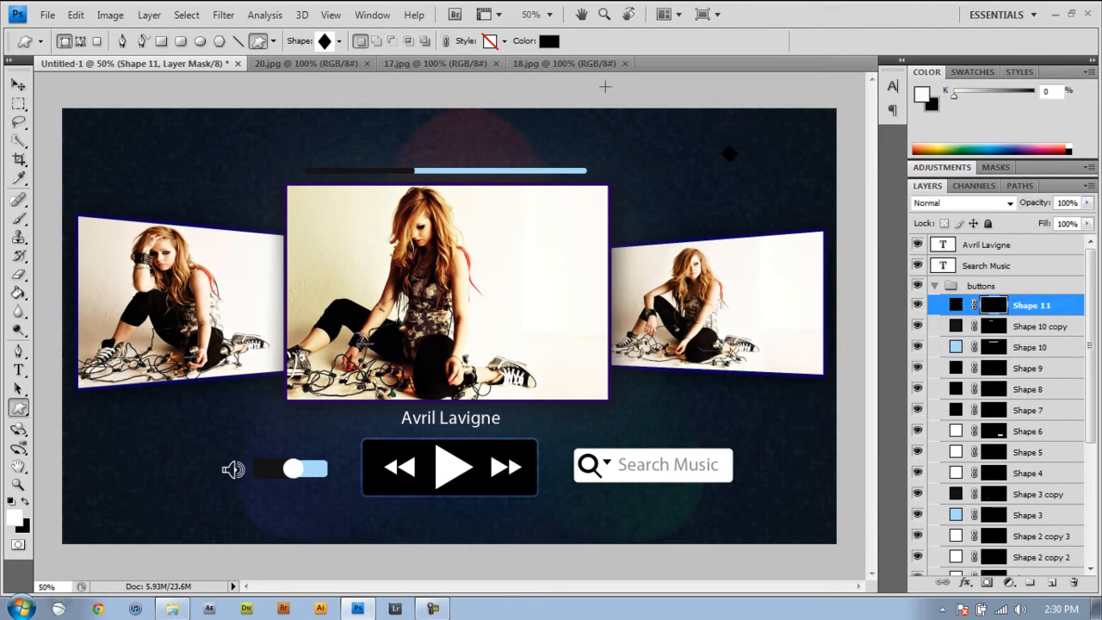
double_click(956, 306)
click(778, 327)
click(694, 298)
click(1055, 288)
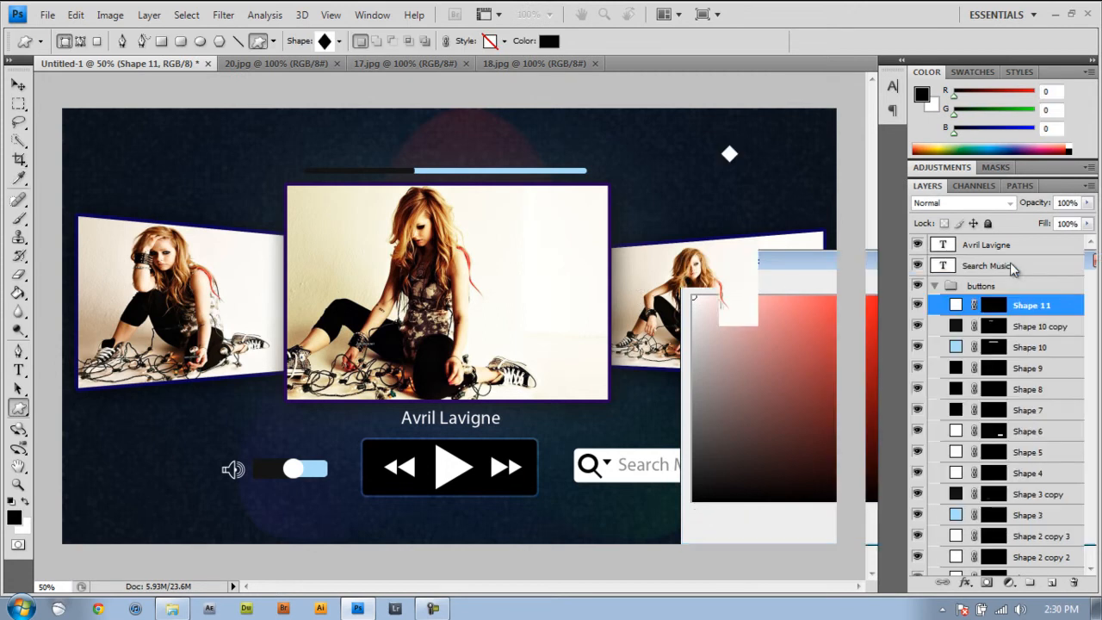
- Move the diamond to where the dark and blue bars meet, scale it to 76.2%, and center it vertically on the bar
key(v)
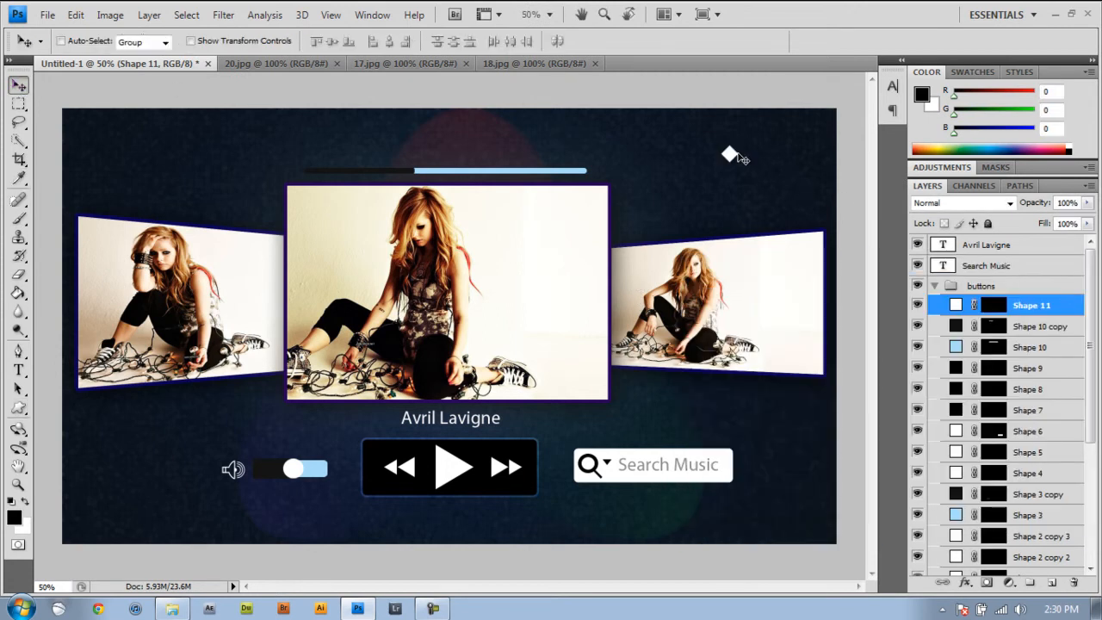
drag(706, 157, 416, 174)
key(ctrl+t)
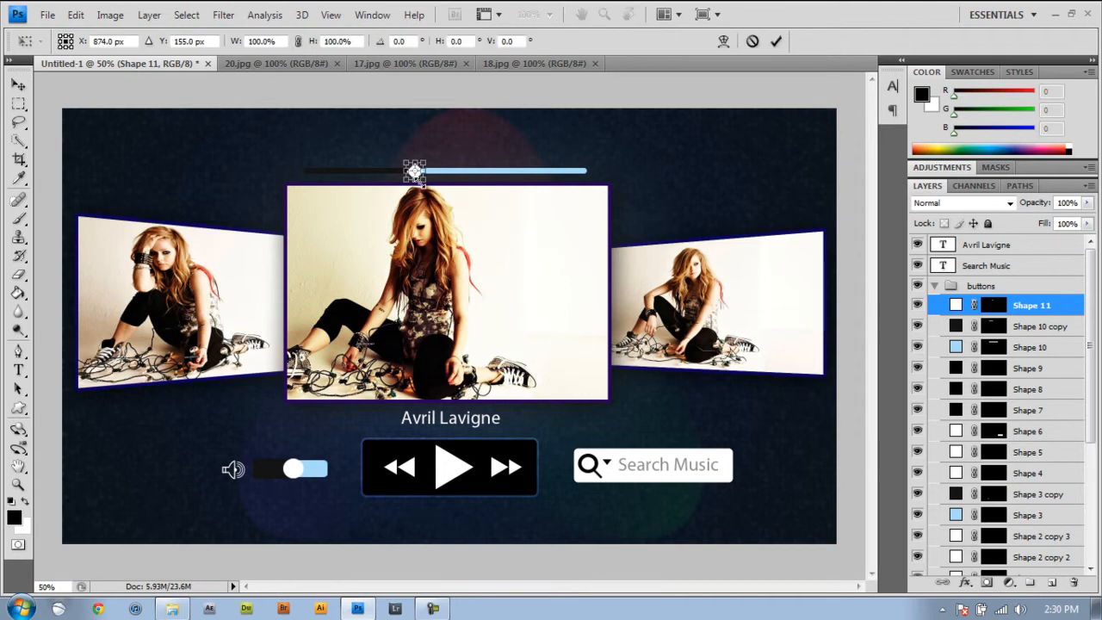
drag(425, 181, 420, 176)
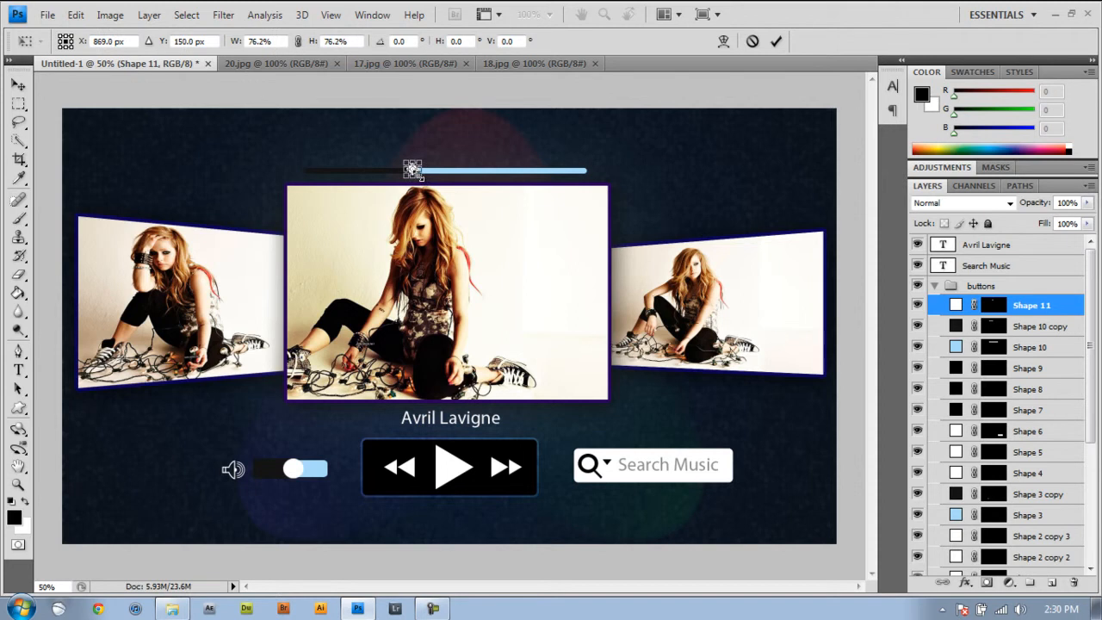
click(775, 40)
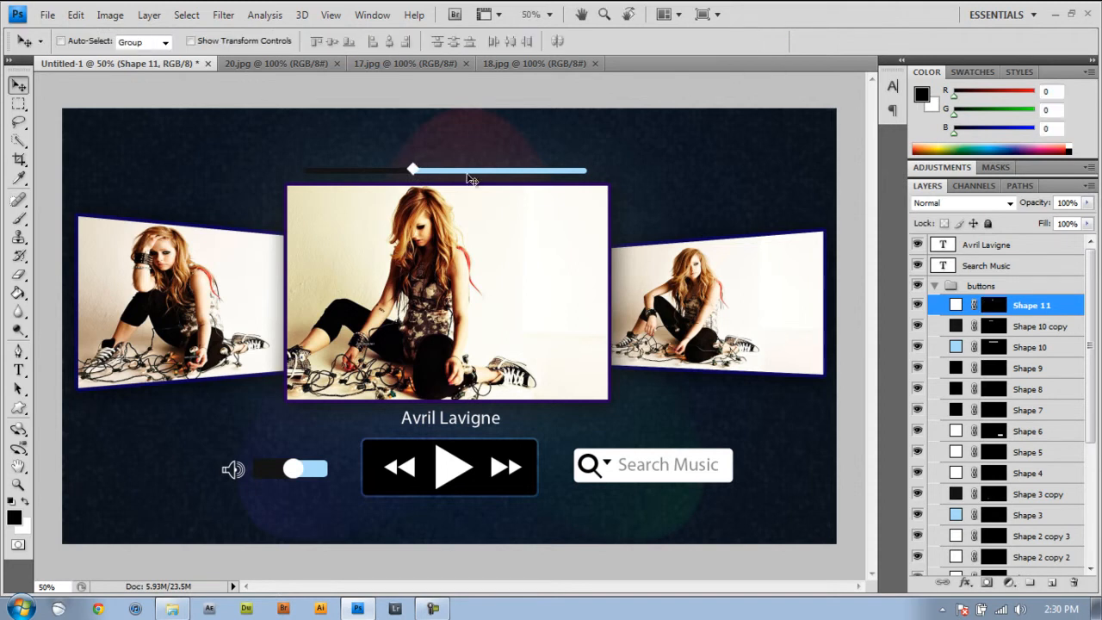
key(Down)
key(Down)
- Add a "1:05" time label in 6 pt Myriad Pro just left of the progress bar
click(1036, 248)
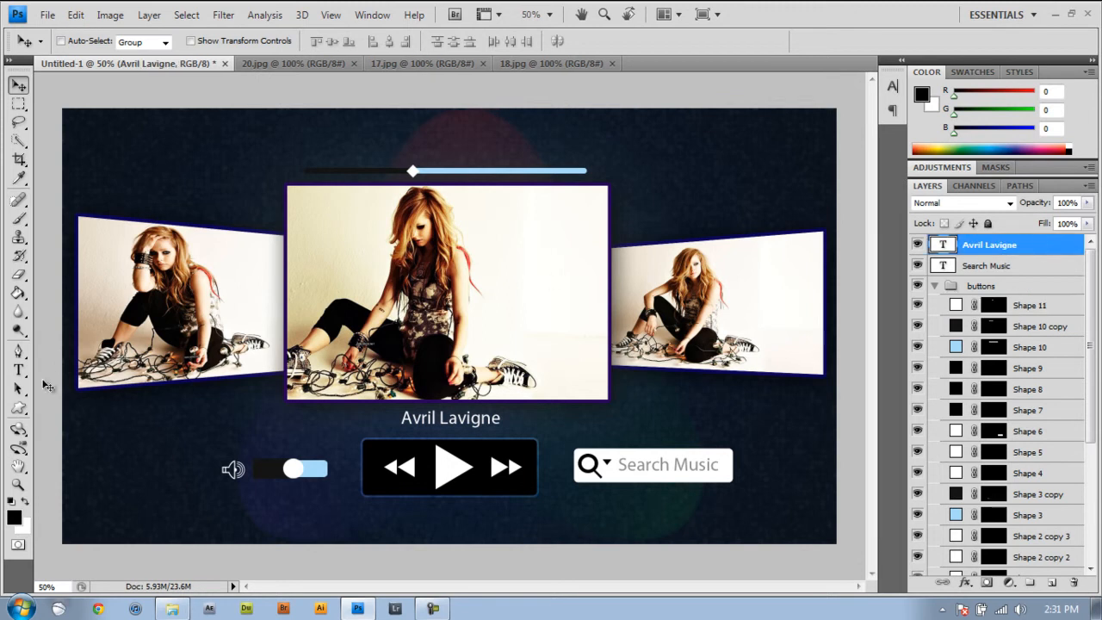
click(18, 371)
click(276, 168)
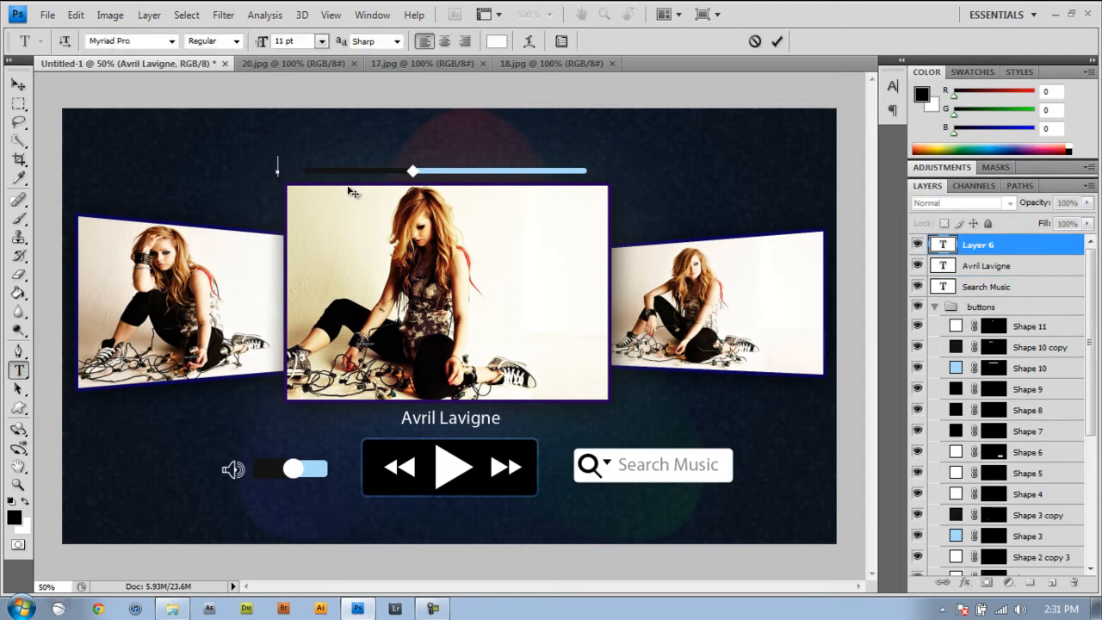
text(1:05)
drag(314, 166, 266, 164)
click(321, 41)
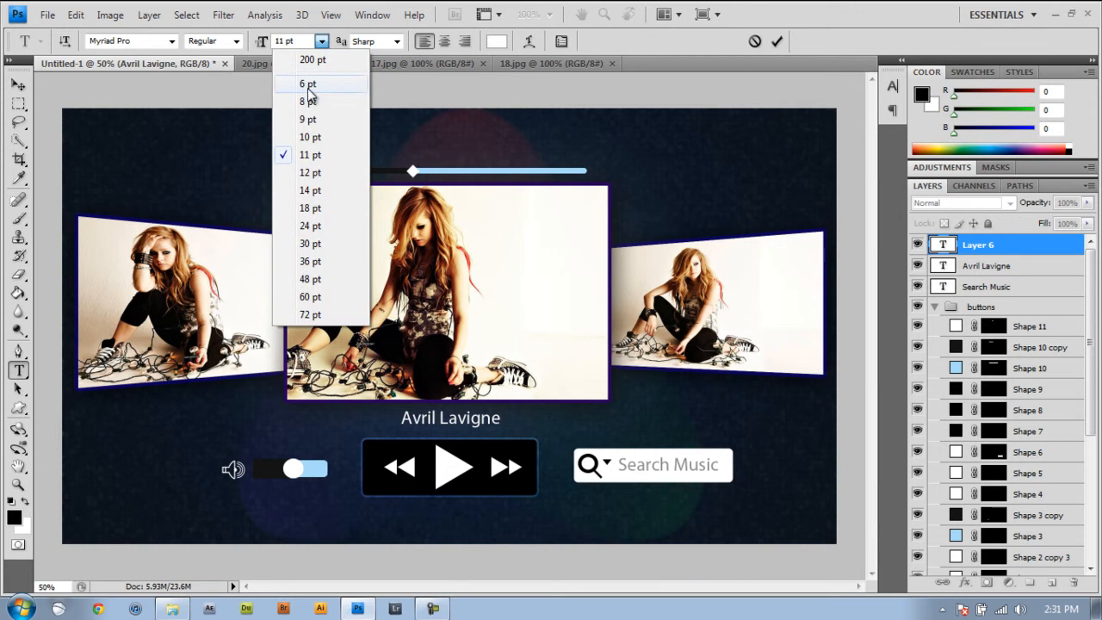
click(293, 81)
click(778, 40)
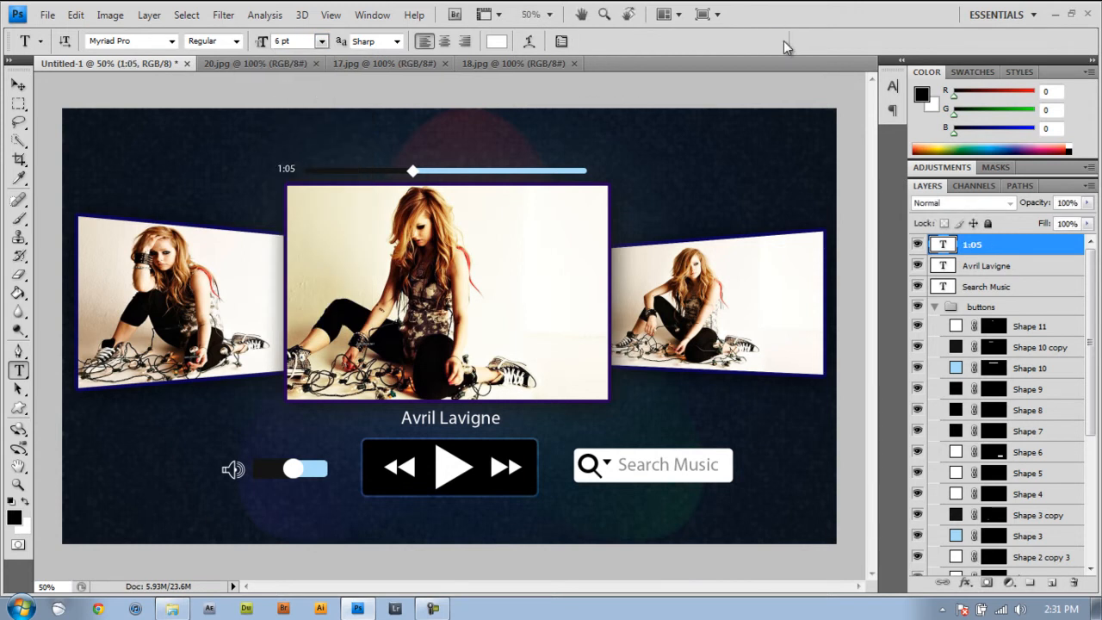
- Duplicate the "1:05" label and place a copy just past the right end of the progress bar
click(19, 85)
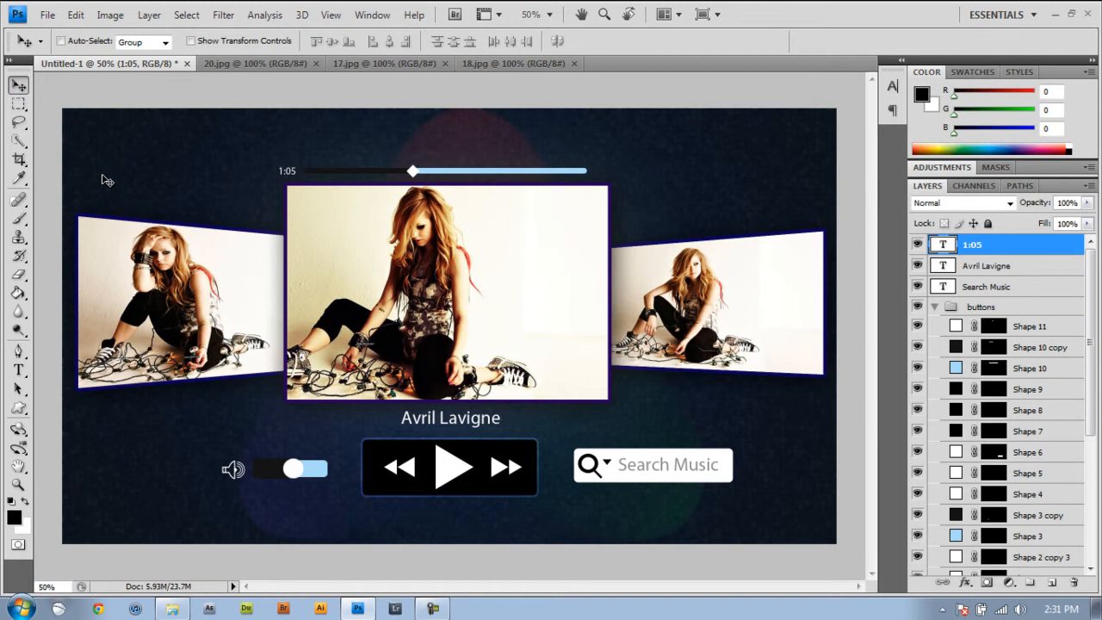
key(ctrl+j)
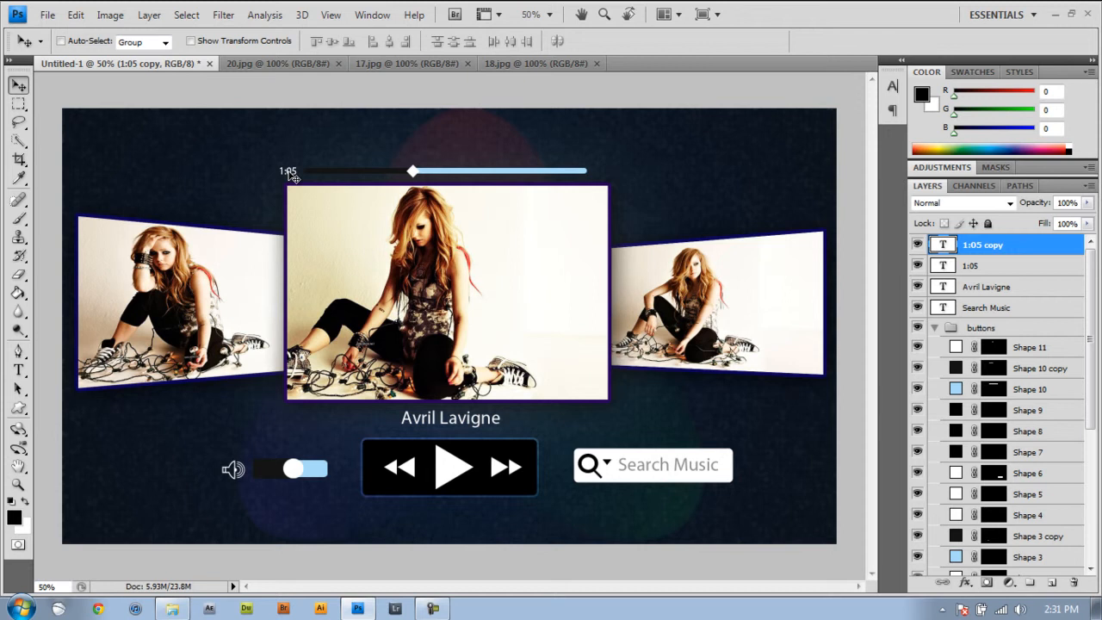
drag(291, 173, 606, 179)
key(ctrl+j)
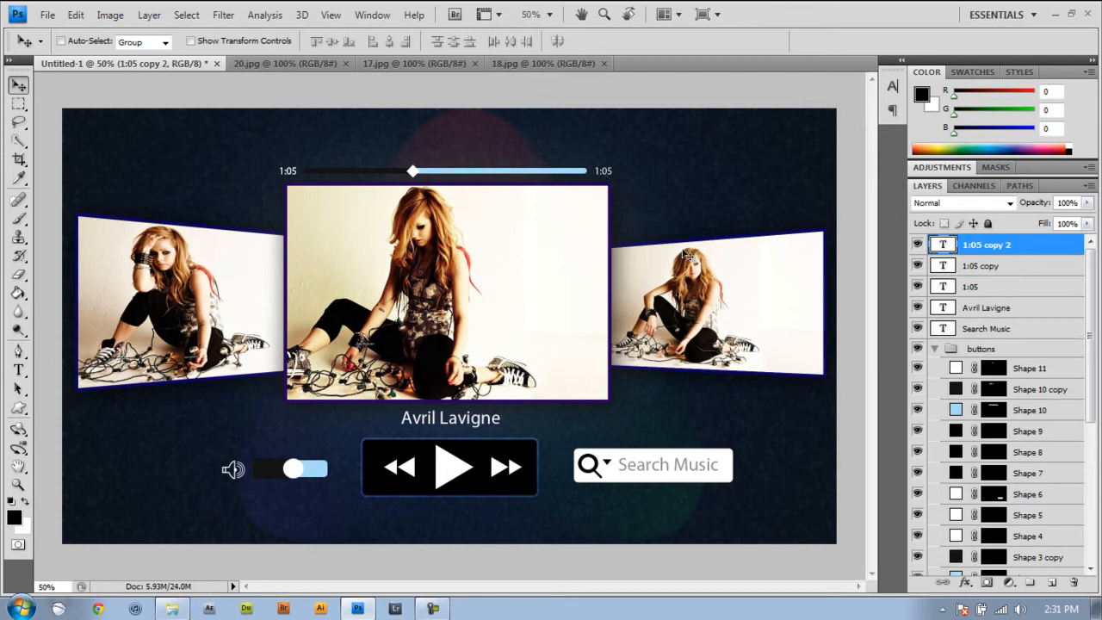
- Change the text of the time label right of the progress bar to "-2:30"
click(19, 370)
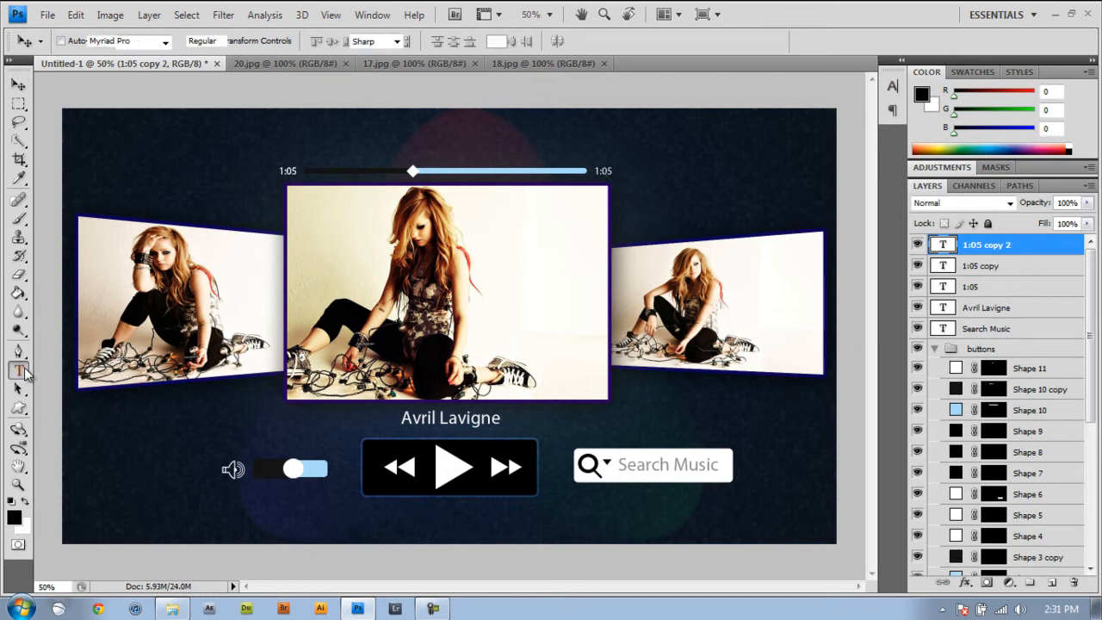
click(610, 172)
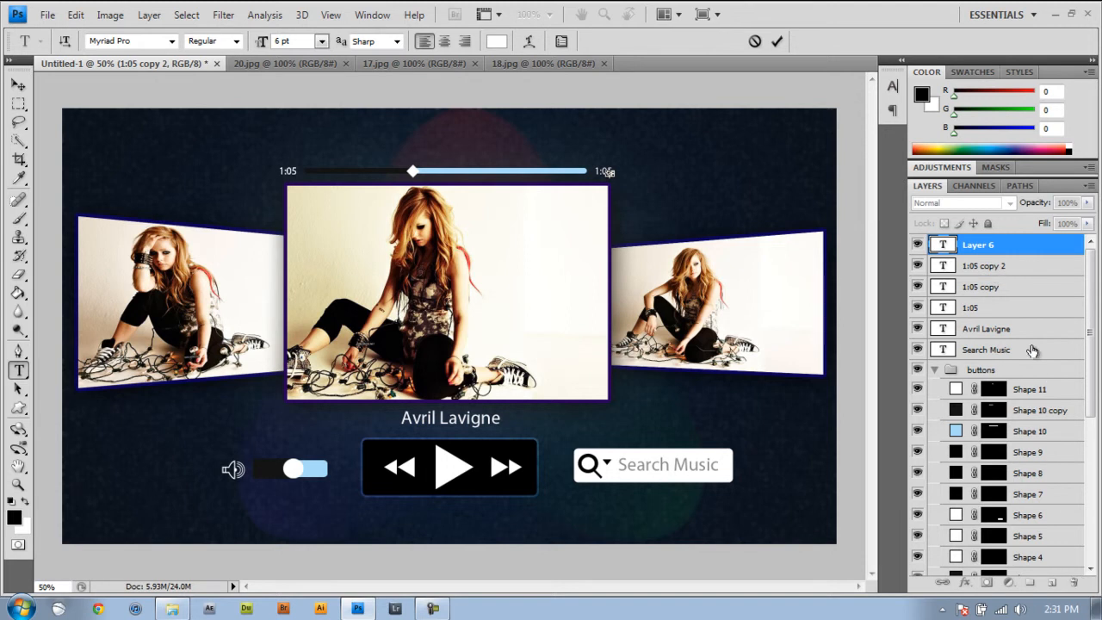
click(1011, 274)
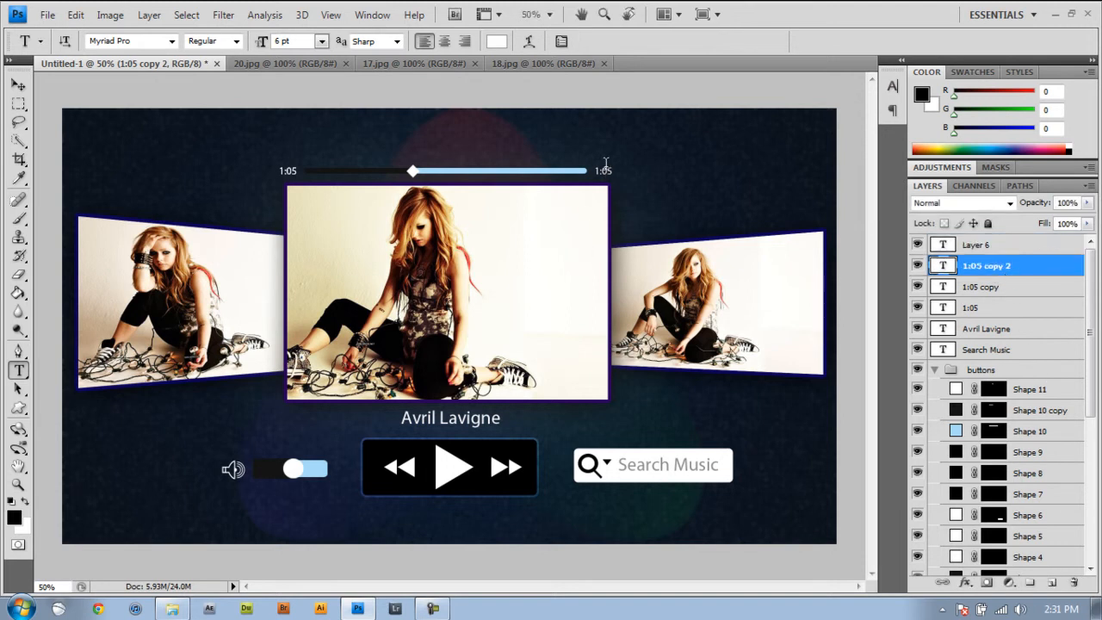
drag(613, 170, 595, 171)
key(BackSpace)
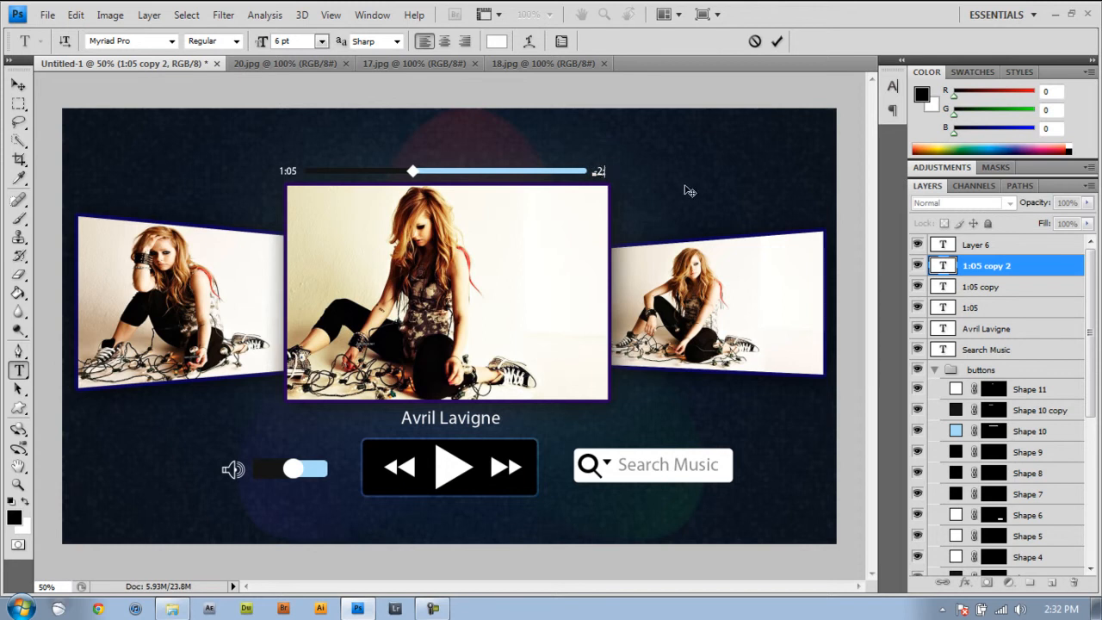
click(776, 42)
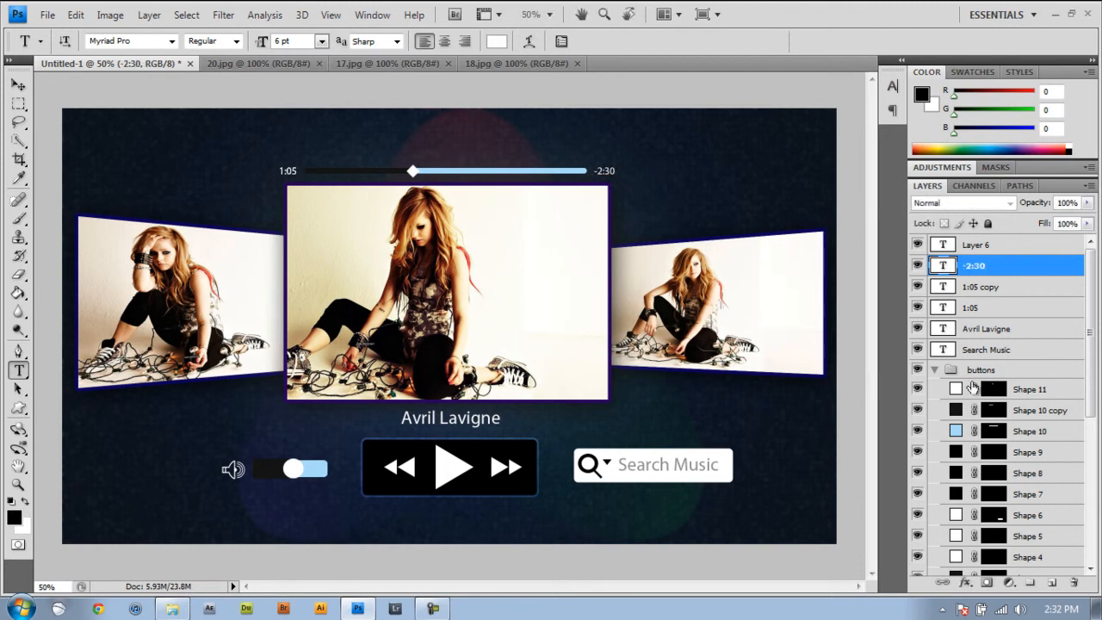
- Delete the empty text layer Layer 6
click(1066, 248)
click(1074, 582)
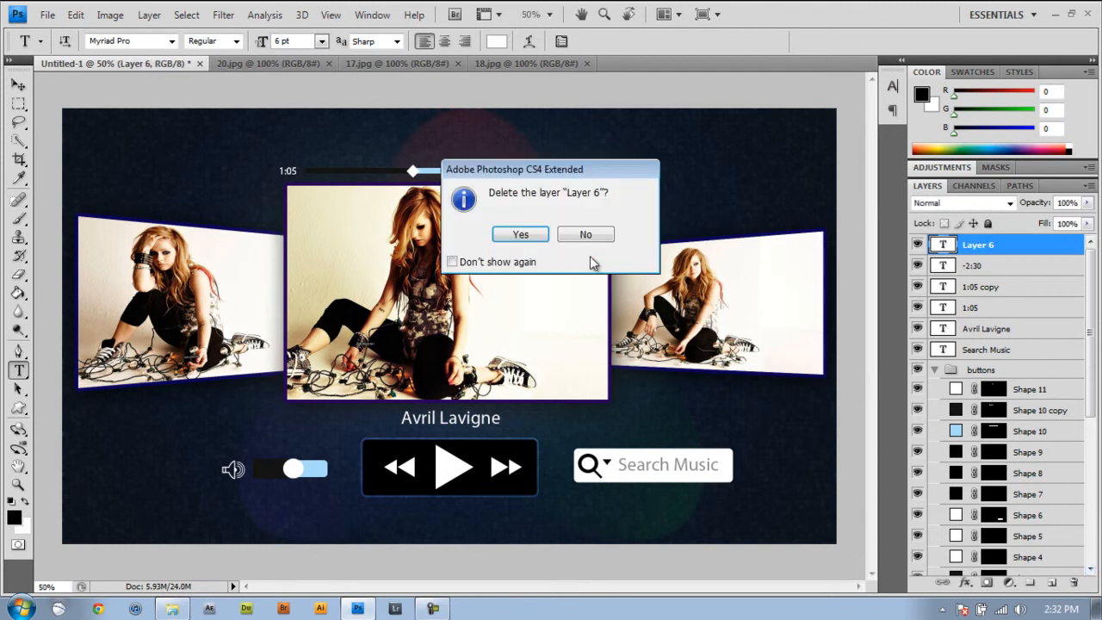
click(521, 235)
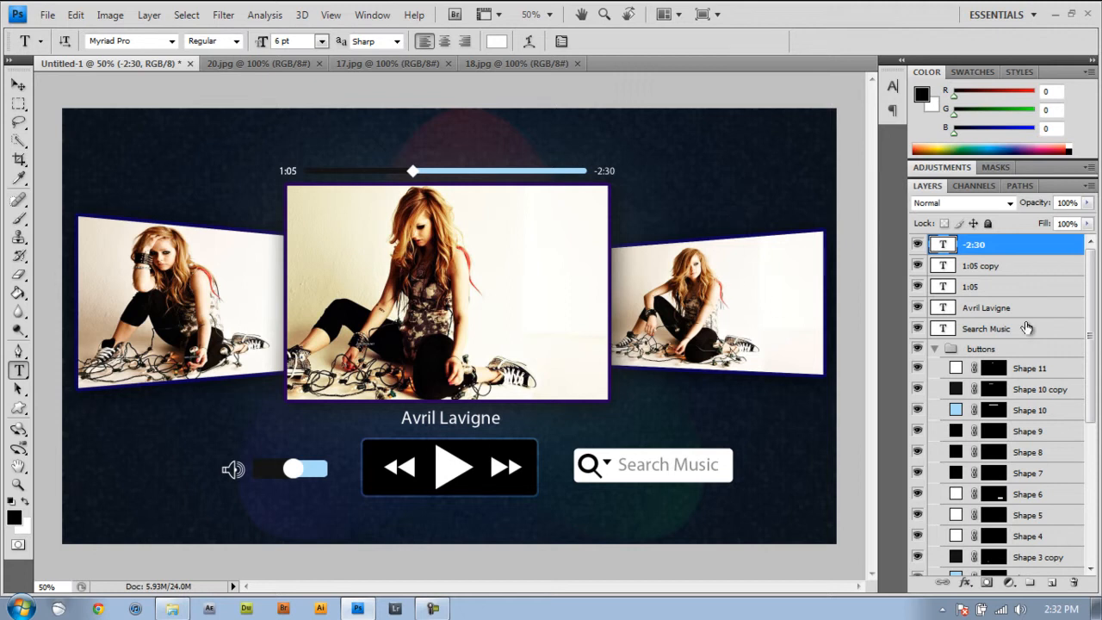
- Draw a small black ring with the Custom Shape tool just right of the -2:30 label and rasterize its vector mask
click(1033, 369)
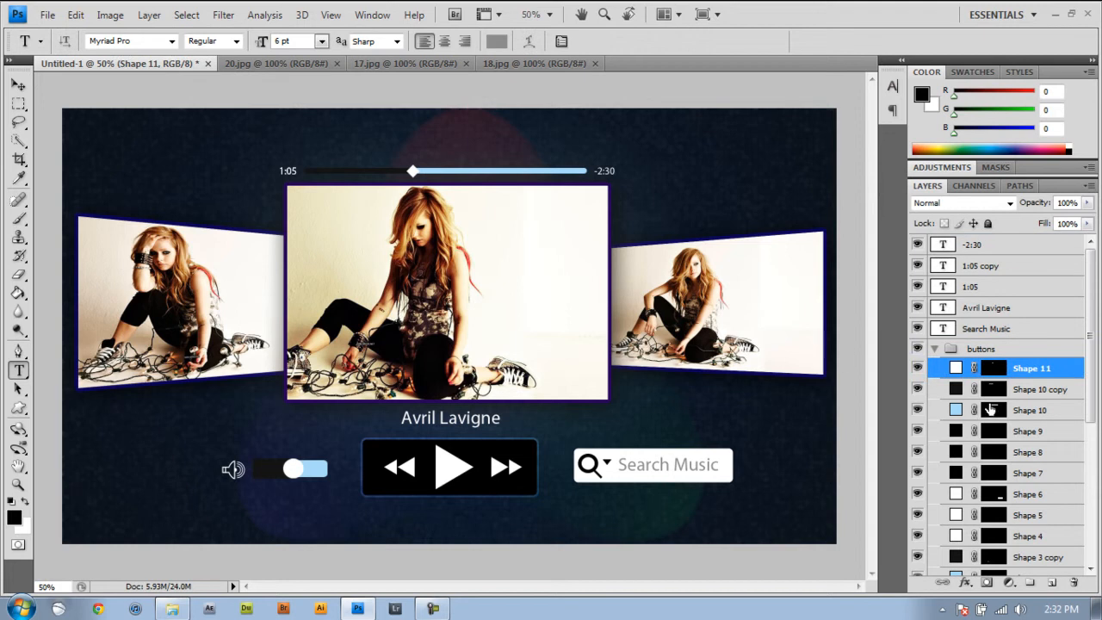
click(21, 410)
click(95, 483)
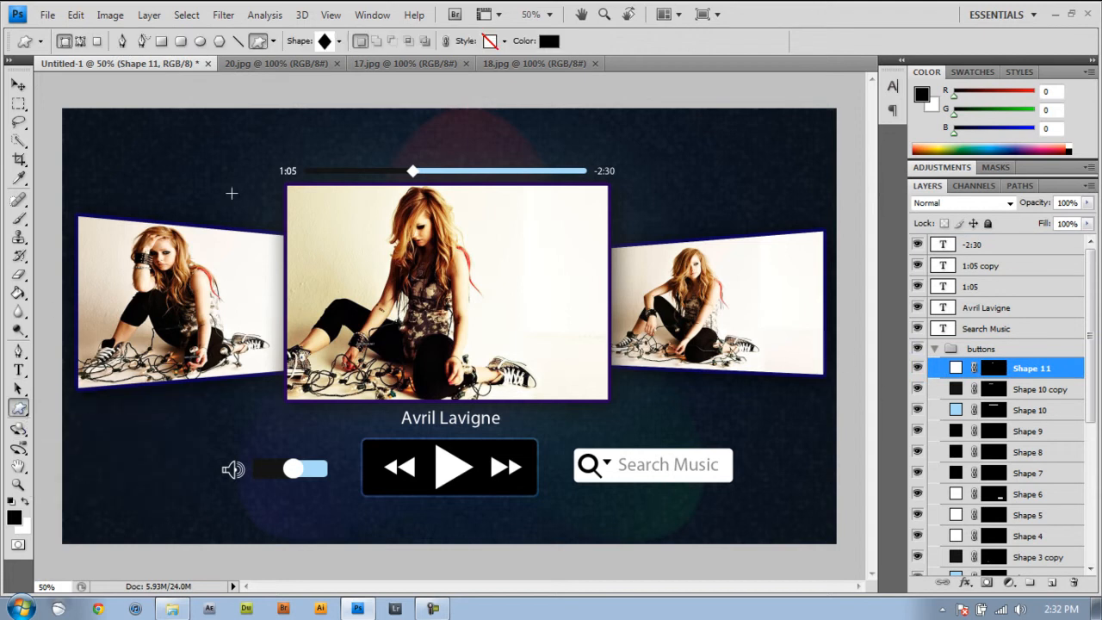
click(340, 42)
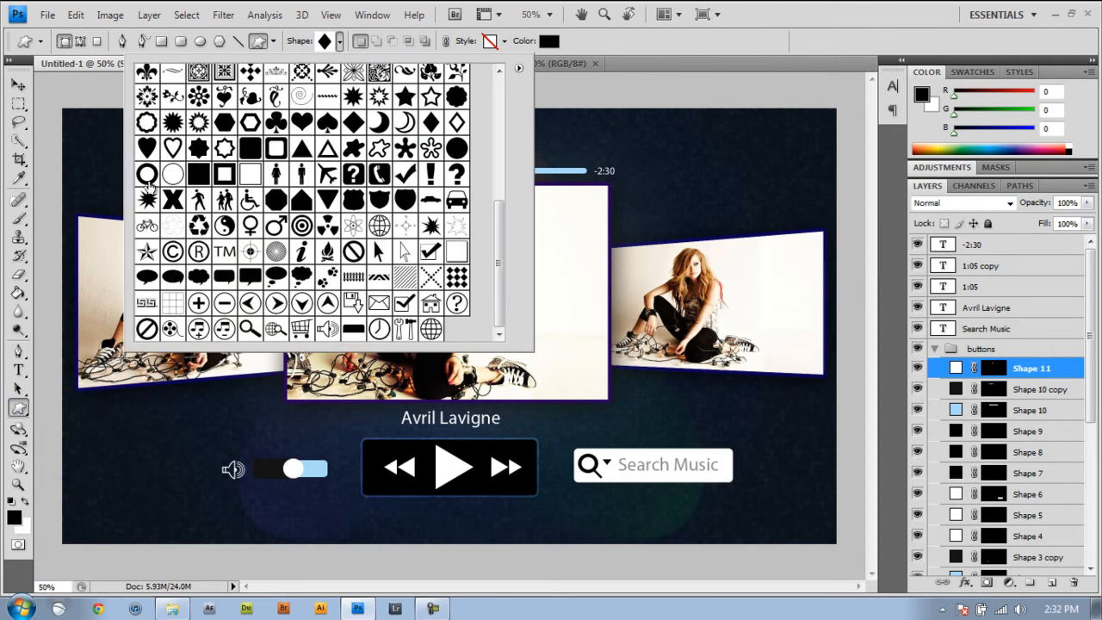
click(147, 174)
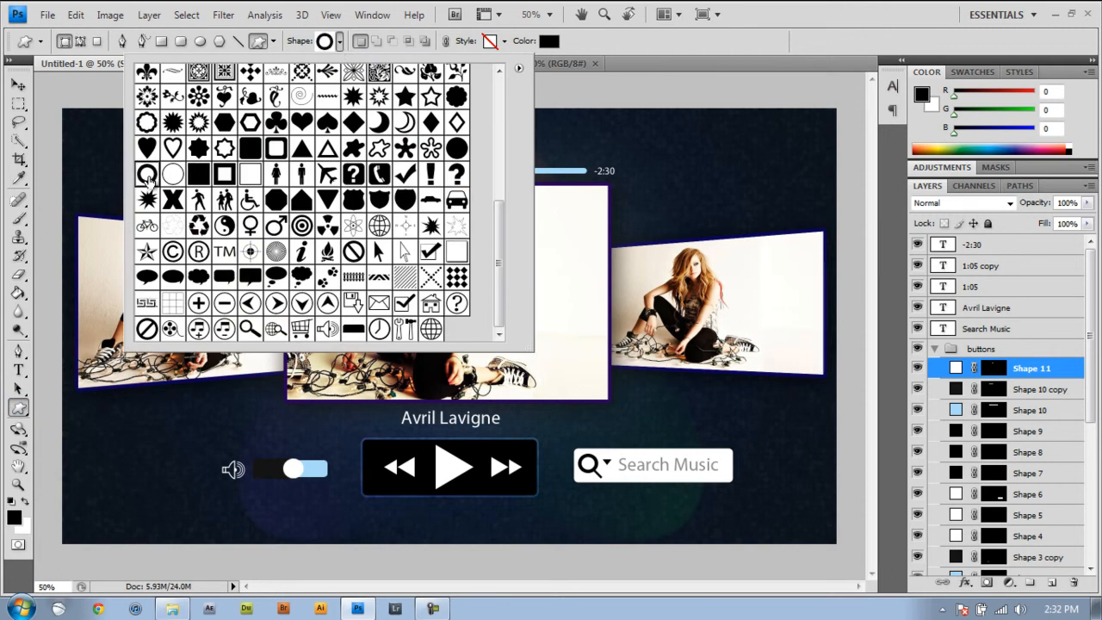
click(793, 8)
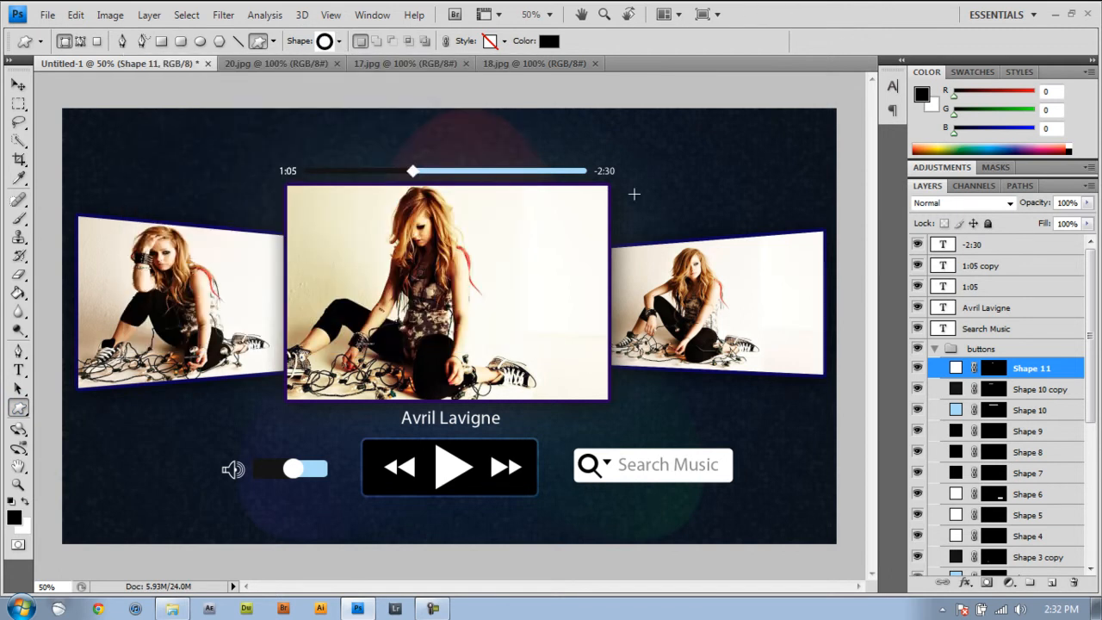
drag(641, 181, 652, 195)
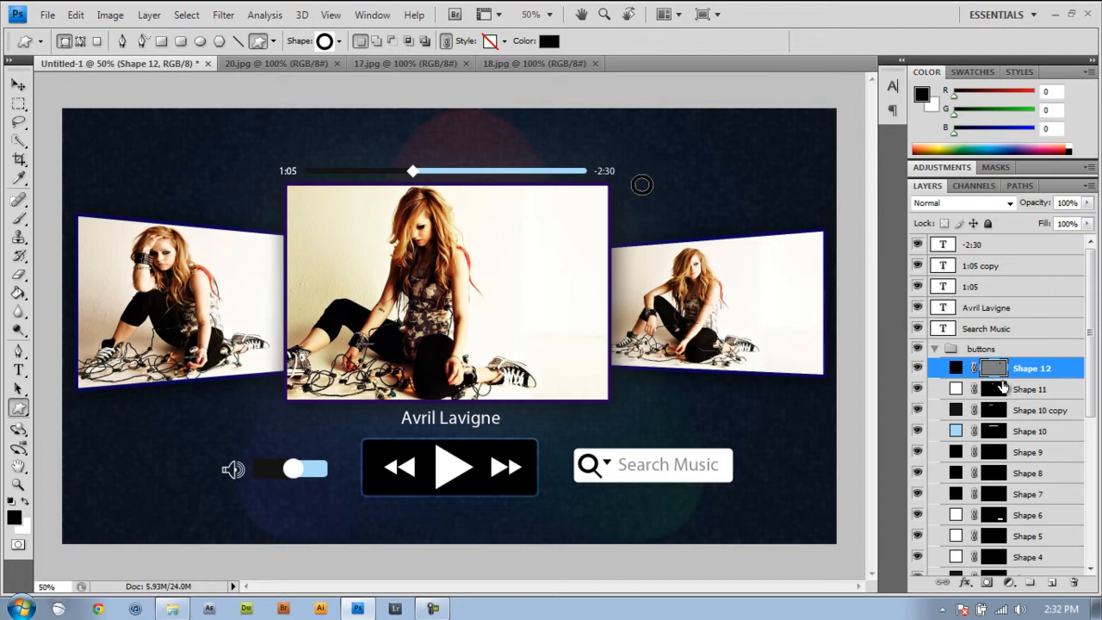
right_click(999, 370)
click(1008, 423)
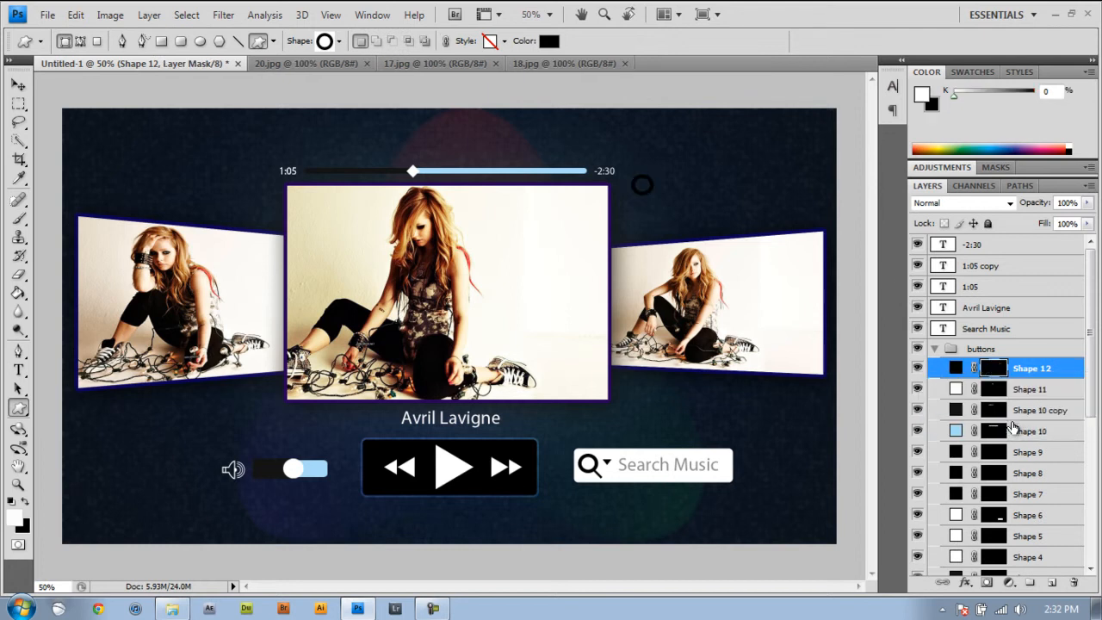
- Choose the bold X mark from the custom shape library
drag(19, 411, 73, 482)
click(339, 41)
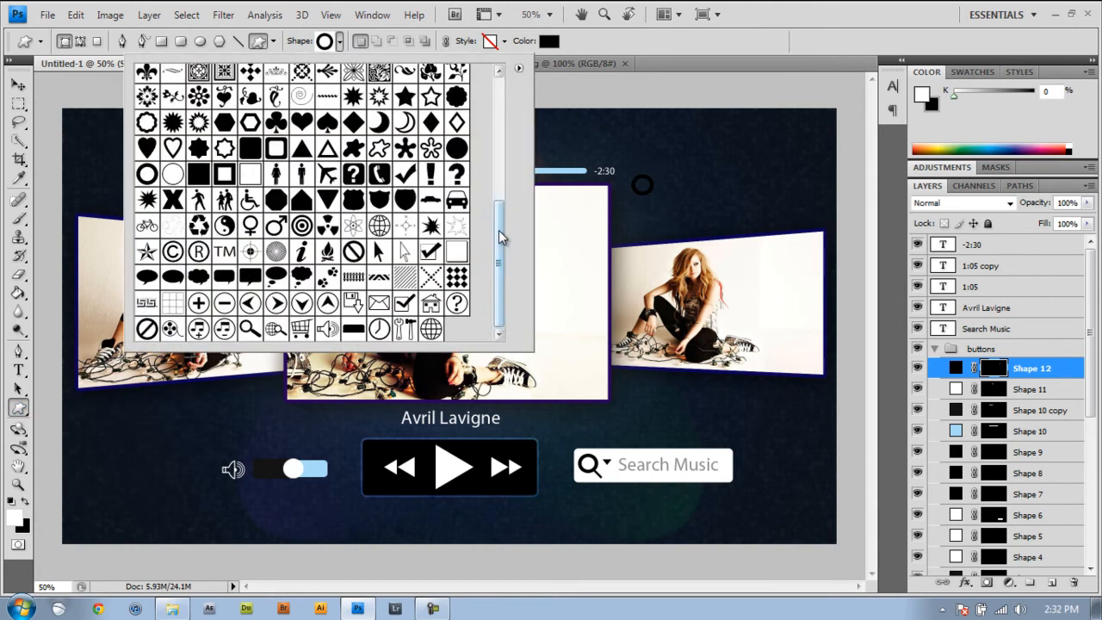
mouse_move(502, 237)
mouse_down()
mouse_move(502, 99)
mouse_move(505, 241)
mouse_up()
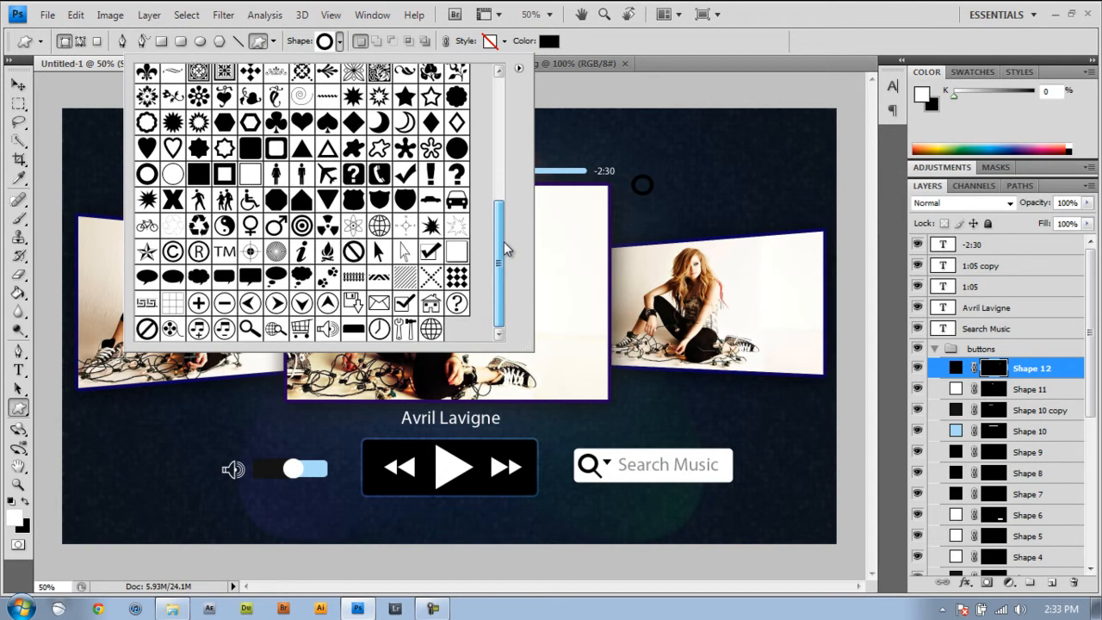
drag(503, 241, 501, 101)
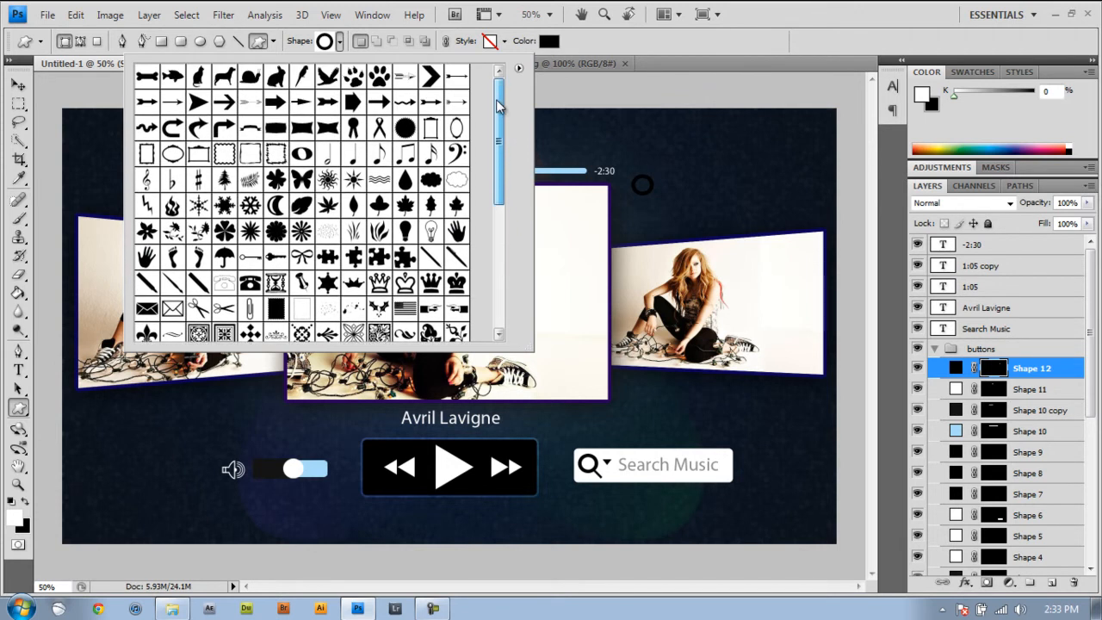
drag(497, 102, 497, 196)
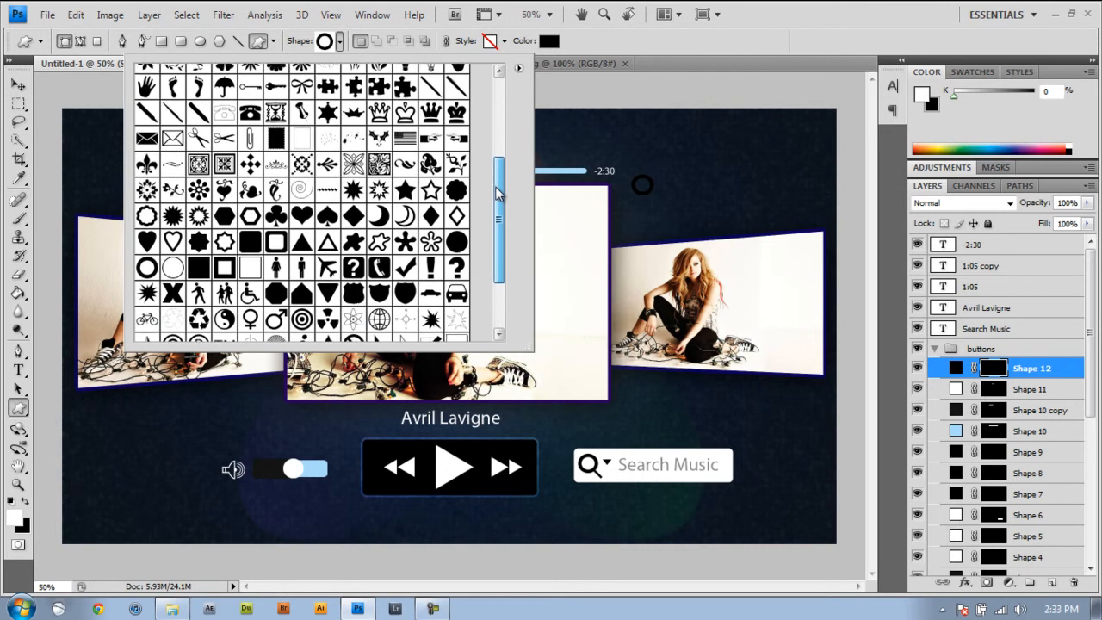
click(175, 298)
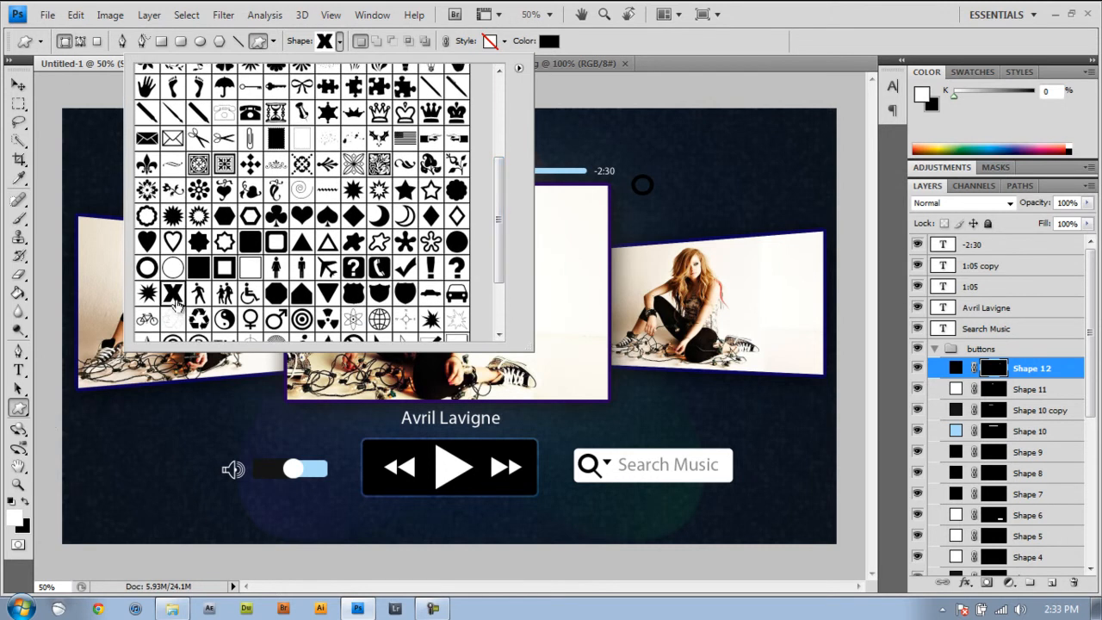
click(519, 68)
click(770, 5)
click(698, 166)
click(698, 167)
key(ctrl+z)
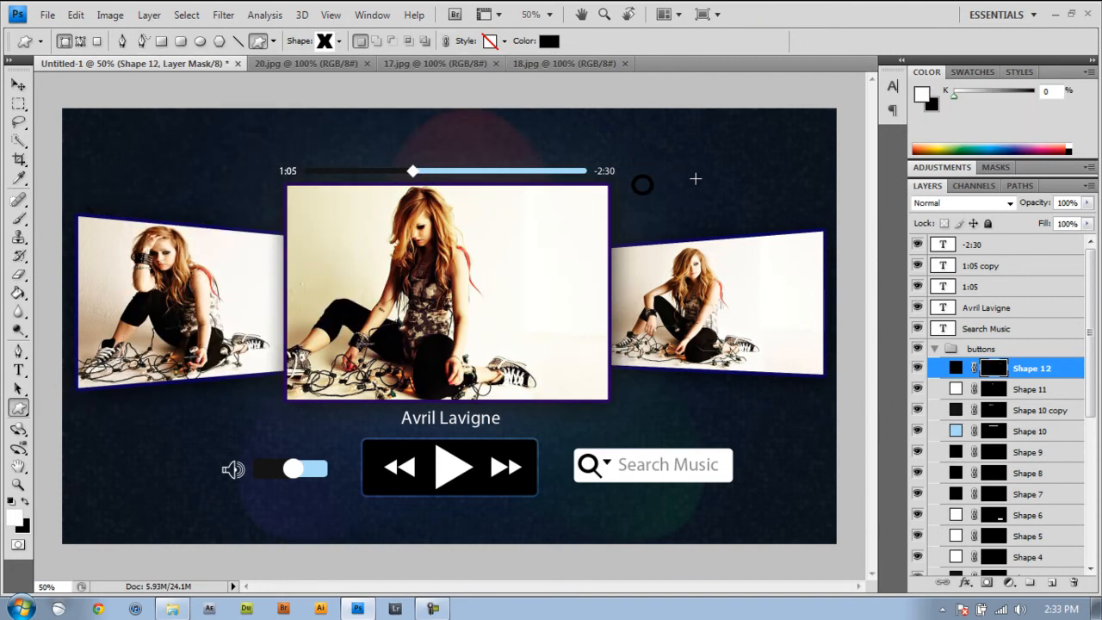
key(ctrl+z)
click(694, 202)
key(ctrl+z)
- Draw a small X shape above and to the right of the black ring and rasterize its vector mask
mouse_move(722, 145)
mouse_down()
mouse_move(699, 203)
mouse_move(697, 165)
mouse_move(713, 150)
mouse_up()
right_click(992, 369)
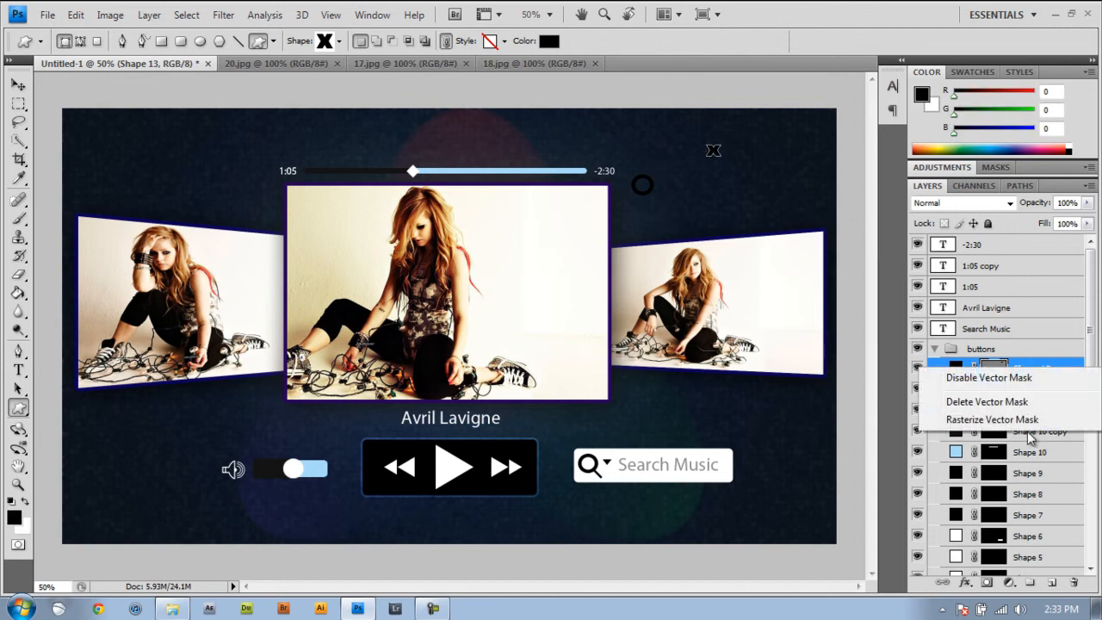
click(1024, 421)
- Change the fill color of the X shape to white
double_click(956, 368)
drag(778, 296, 692, 296)
click(1061, 288)
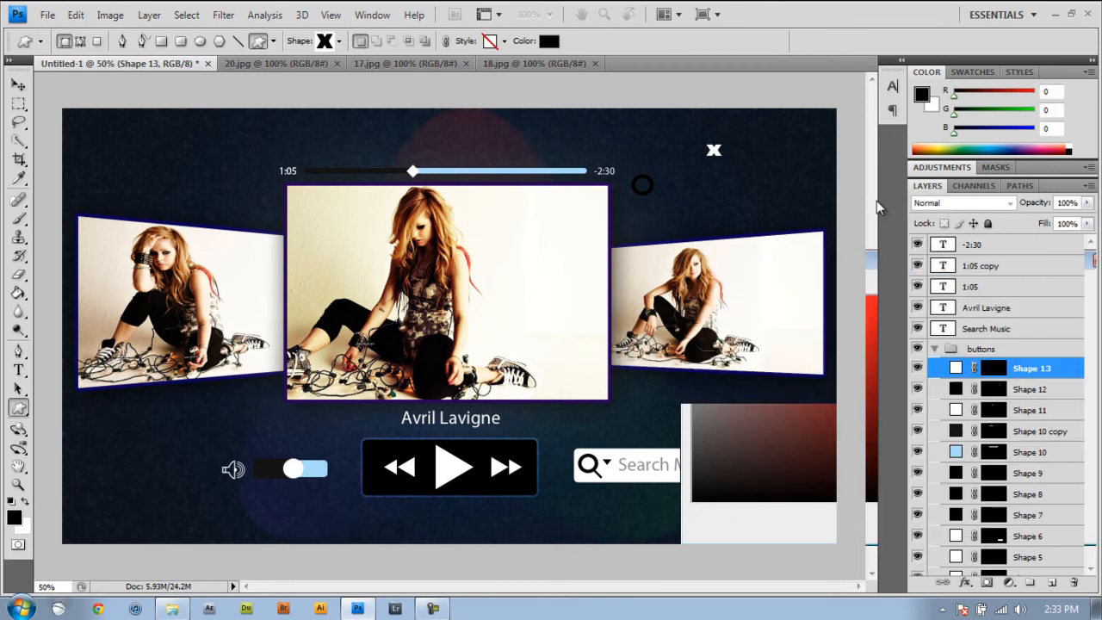
- Move the white X into the black ring and scale it down slightly to fit inside
click(19, 85)
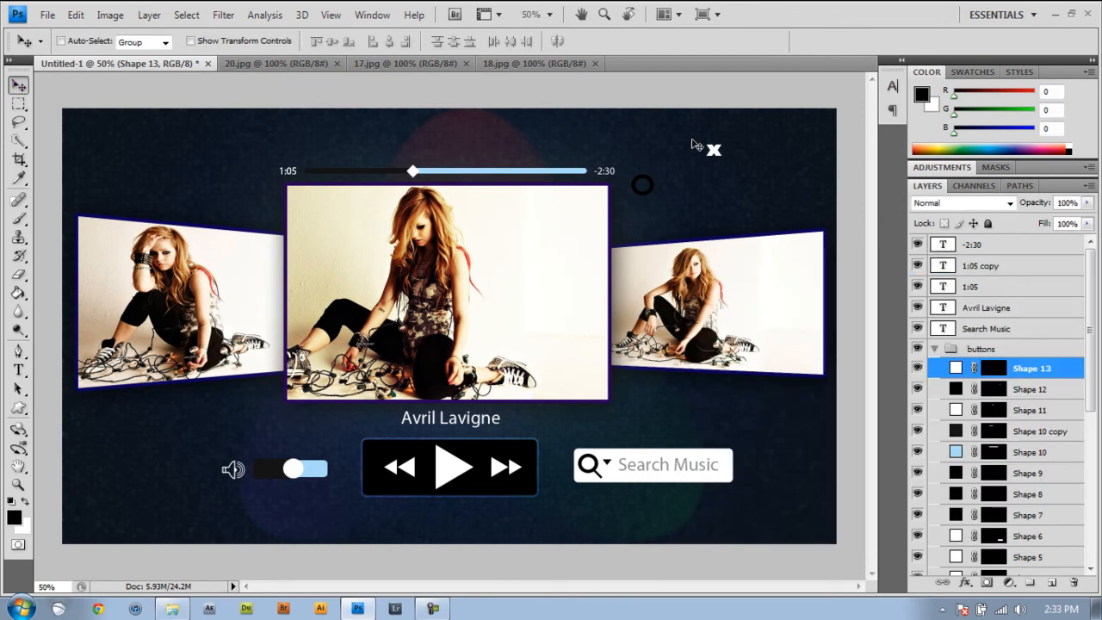
drag(729, 153, 662, 190)
key(ctrl+t)
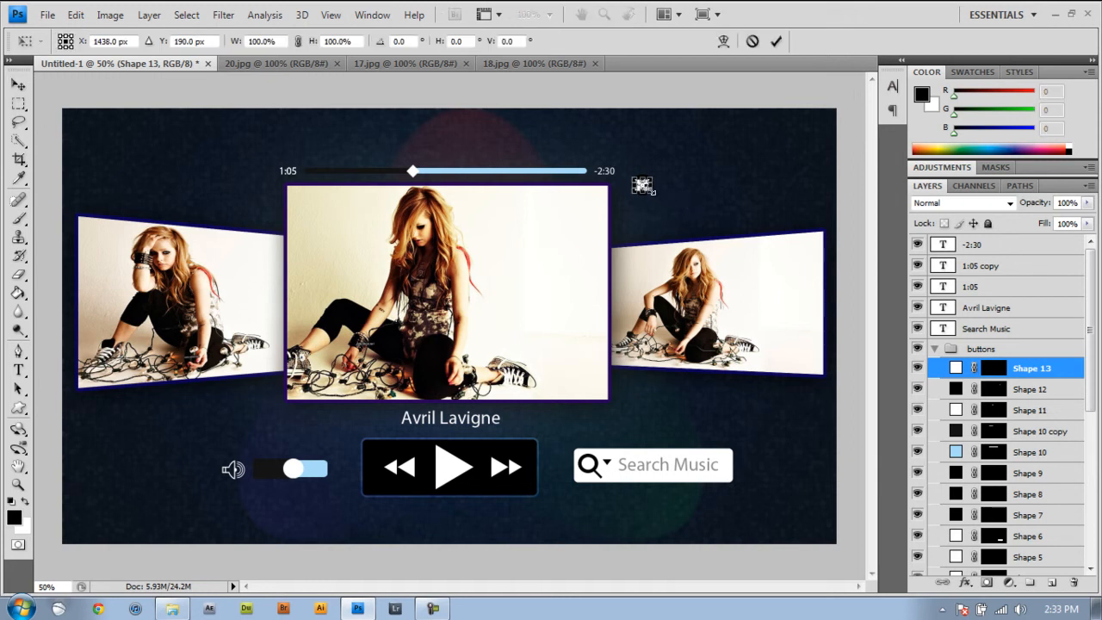
click(776, 40)
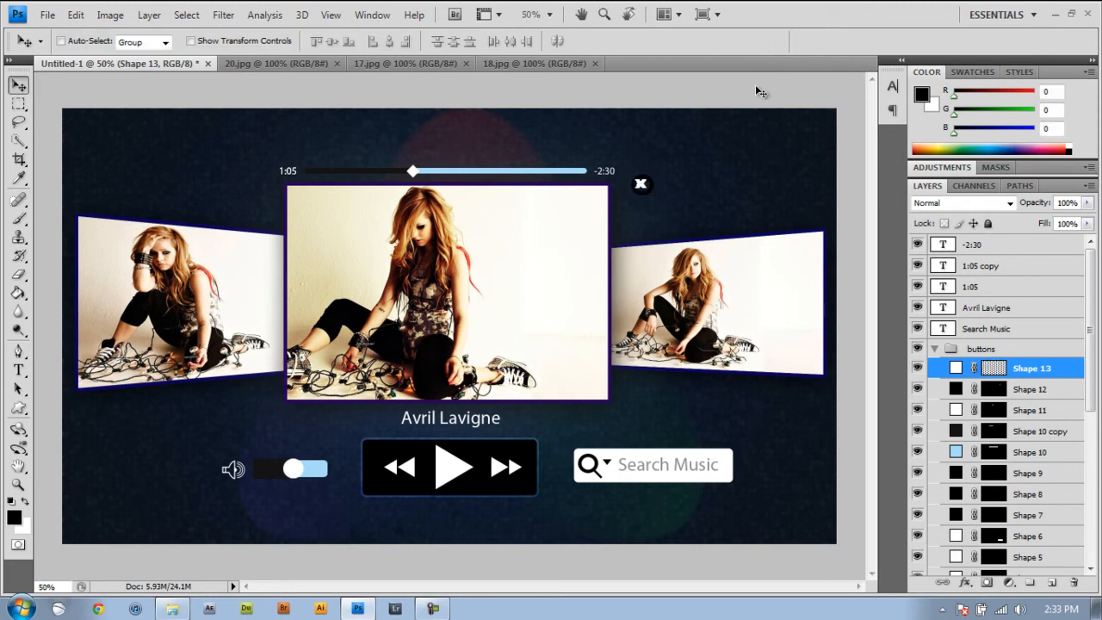
- Nudge the white X slightly right and down to center it within the ring
key(Right)
key(Right)
key(Right)
key(Right)
key(Right)
key(Down)
key(Down)
key(Left)
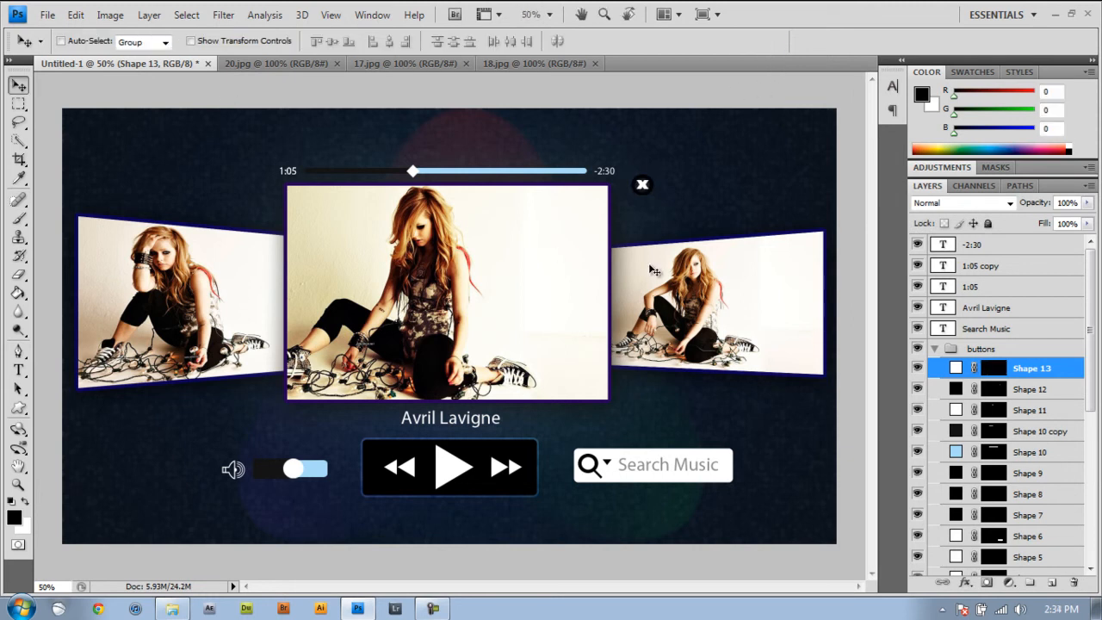
- Move the X and ring layers together up and slightly left so the close button sits just past the -2:30 label
shift+click(1033, 390)
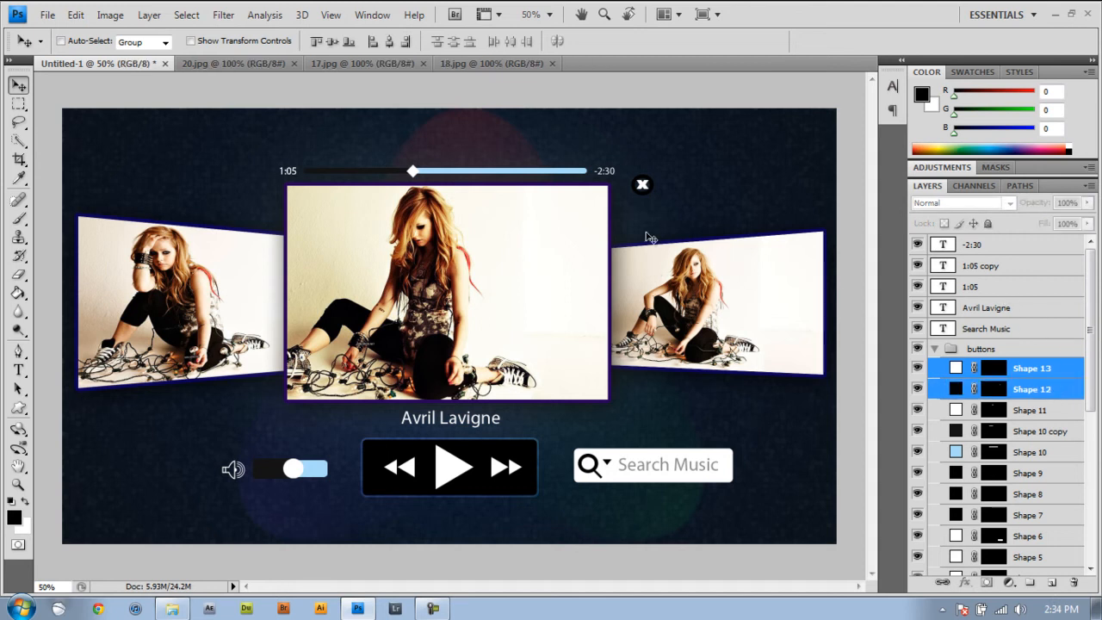
key(Up)
key(Up)
key(Up)
key(Up)
key(Up)
key(Up)
key(Up)
key(Up)
key(Up)
key(Up)
key(Up)
key(Up)
key(Up)
key(Up)
key(Up)
key(Up)
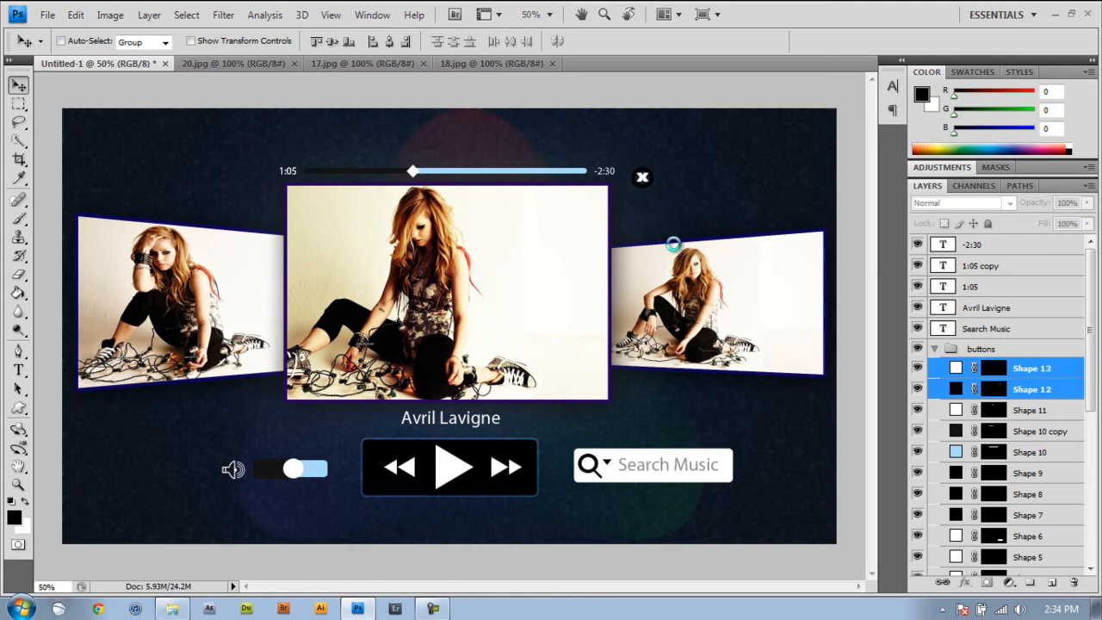
key(Left)
key(Left)
key(Left)
key(Left)
key(Left)
key(Left)
key(Left)
key(Left)
key(Up)
key(Up)
key(Up)
key(Up)
key(Up)
key(Up)
key(Up)
key(Up)
key(Up)
key(Up)
key(Up)
key(Up)
key(Up)
key(Up)
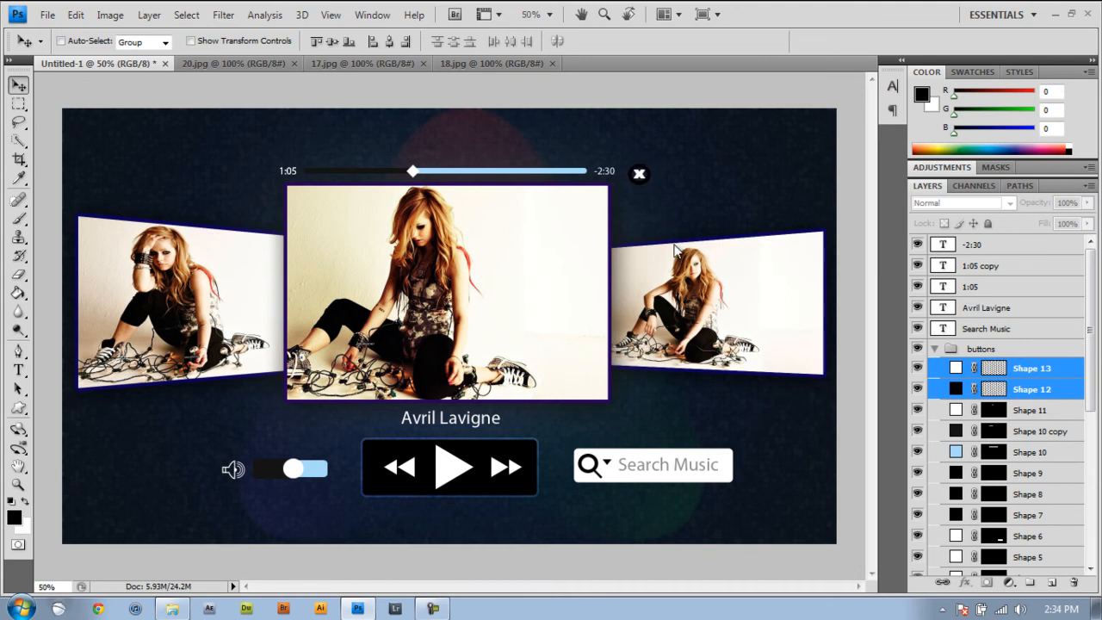
key(Up)
key(Up)
key(Up)
key(Up)
key(Up)
key(Up)
key(Up)
key(Up)
key(Up)
key(Up)
key(Up)
key(Up)
key(Up)
key(Up)
key(Up)
key(Up)
key(Up)
key(Up)
key(Up)
key(Up)
key(Left)
key(Left)
key(Left)
key(Left)
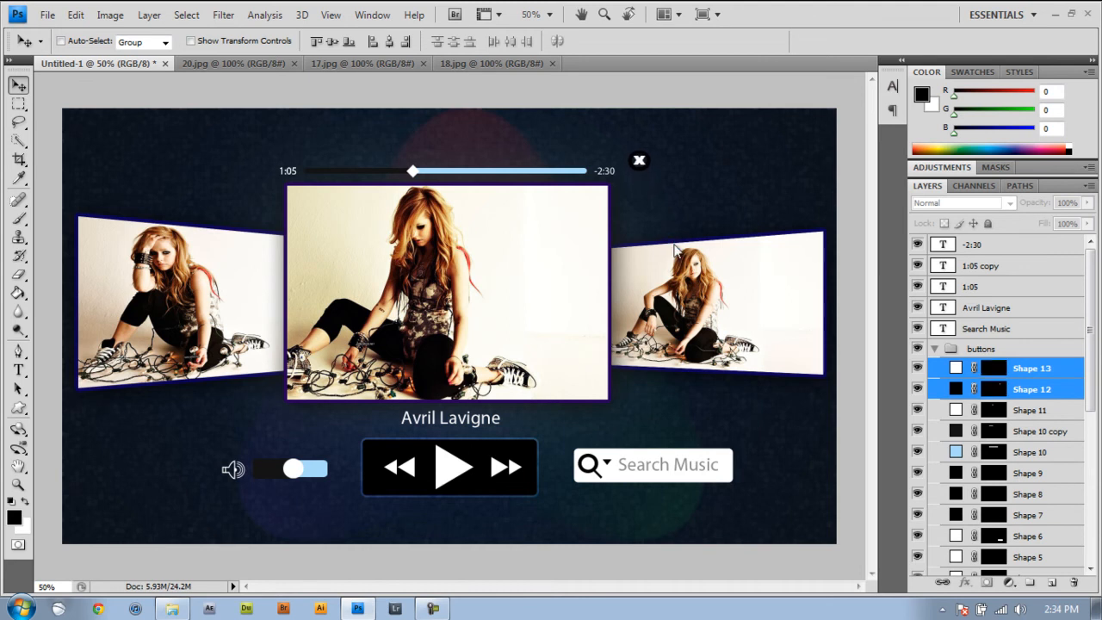
key(Down)
key(Down)
key(Down)
key(Down)
key(Down)
key(Down)
key(Left)
key(Left)
key(Left)
key(Left)
key(Left)
key(Left)
key(Down)
key(Down)
key(Down)
key(Down)
key(Down)
key(Down)
key(Down)
key(Down)
key(Right)
key(Right)
key(Up)
key(Up)
key(Up)
key(Up)
key(Up)
key(Up)
click(1053, 248)
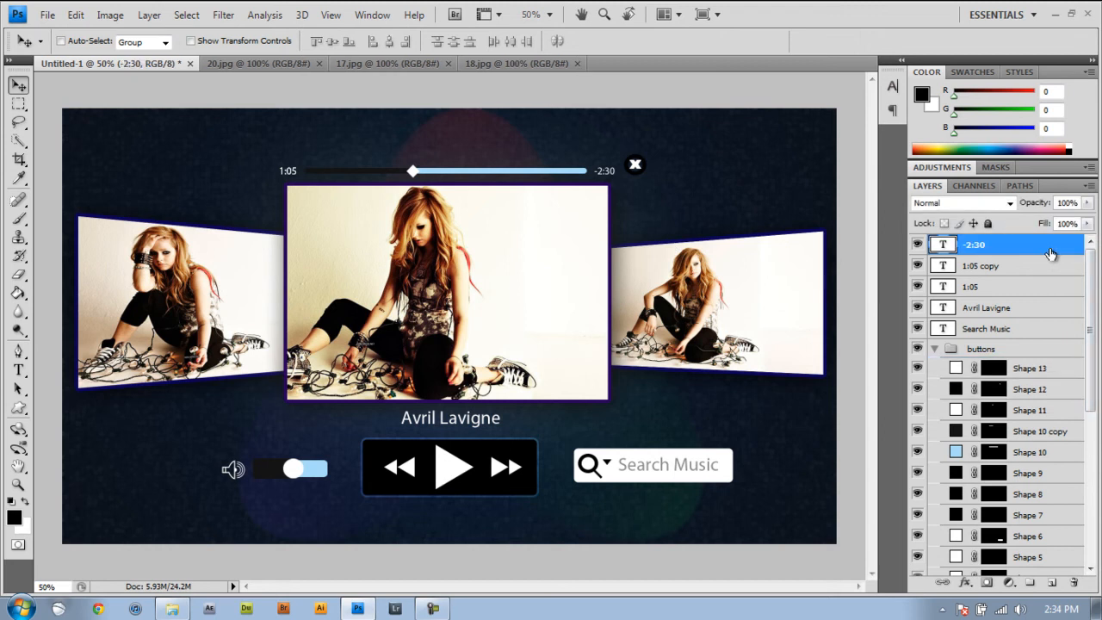